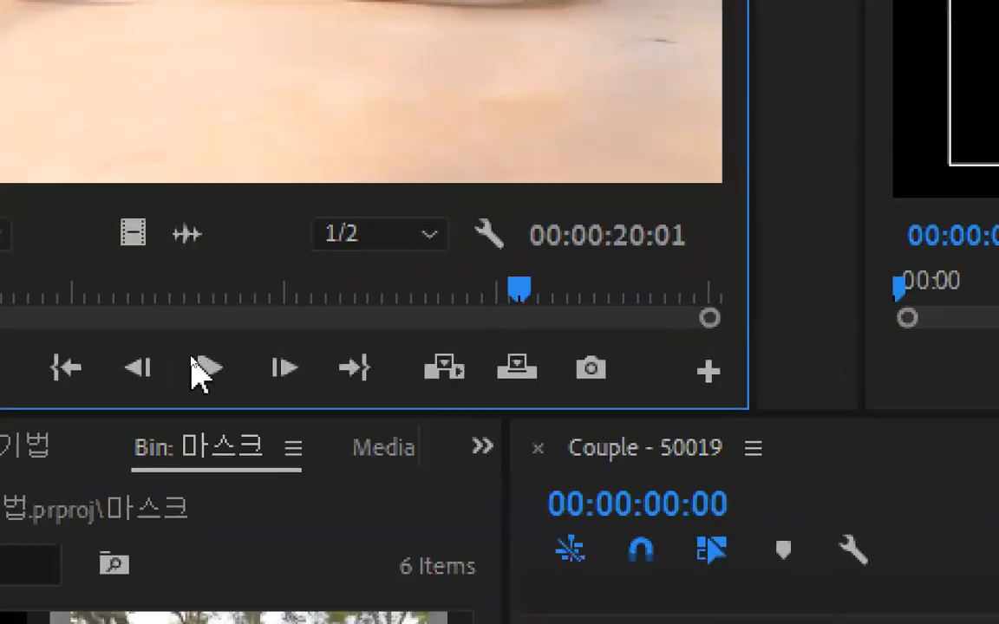
# Try placing the Couple - 50019.mp4 clip at the start of track V1 in the existing sequence
pyautogui.click(195, 359)
pyautogui.click(206, 368)
pyautogui.moveTo(272, 186); pyautogui.dragTo(611, 477)
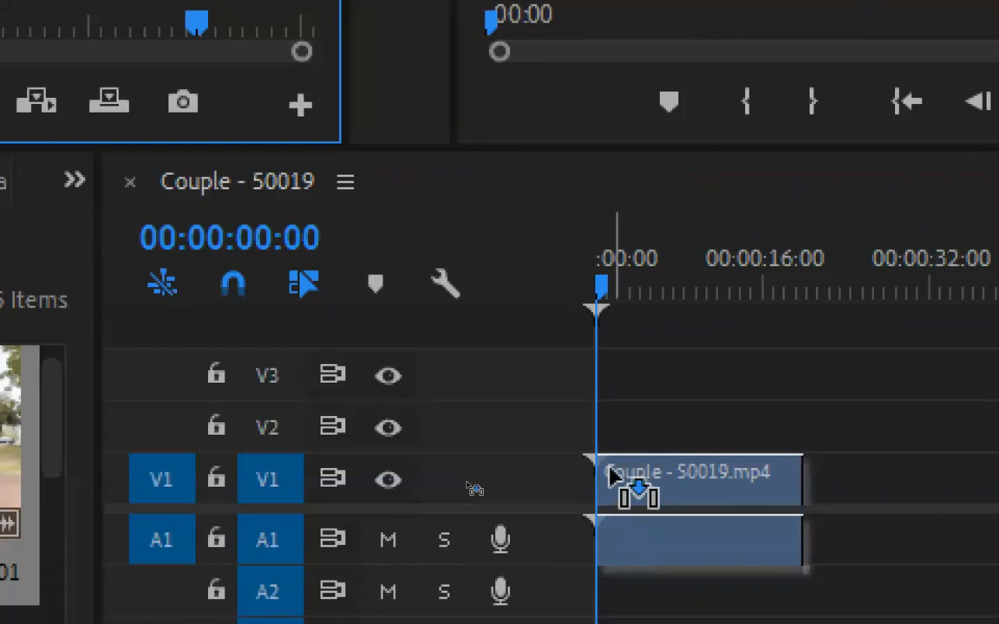
pyautogui.moveTo(611, 477); pyautogui.dragTo(612, 477)
pyautogui.click(681, 489)
pyautogui.press('Delete')
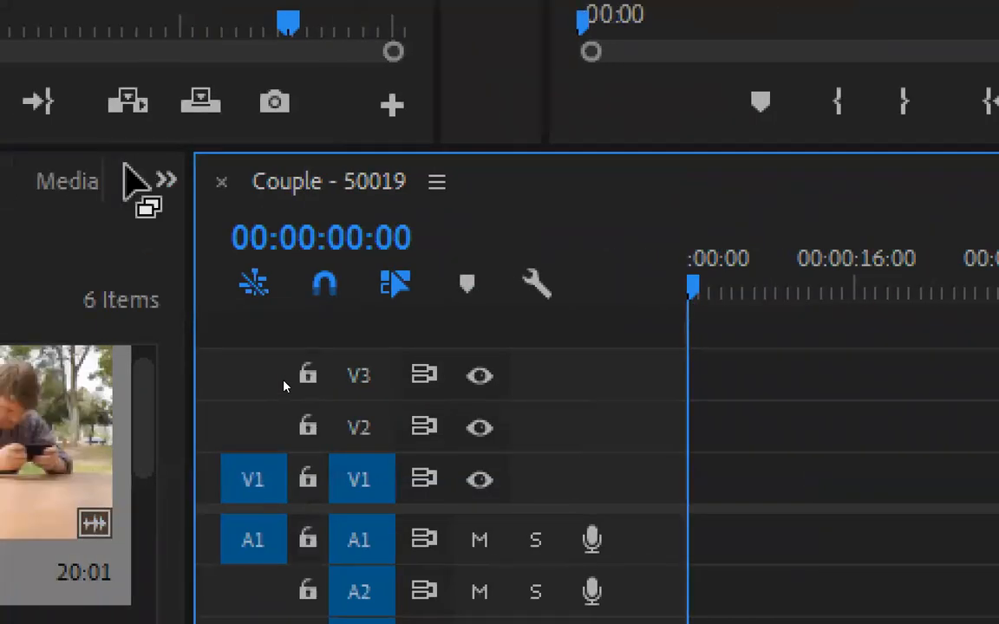
# Close the open Couple - 50019 sequence and create a new sequence from the Couple - 50019.mp4 clip
pyautogui.click(228, 184)
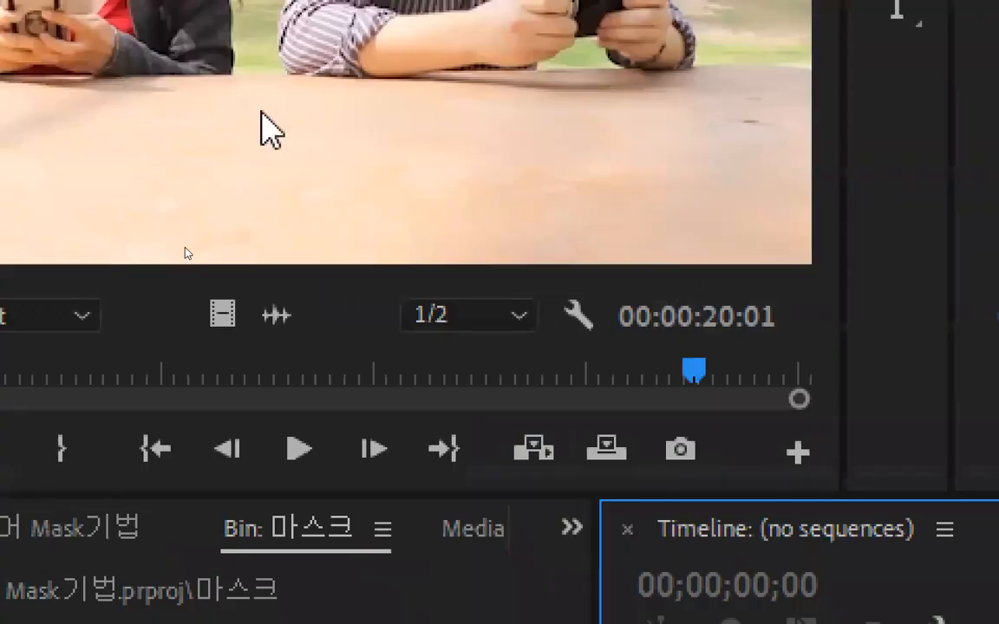
pyautogui.moveTo(262, 113); pyautogui.dragTo(971, 591)
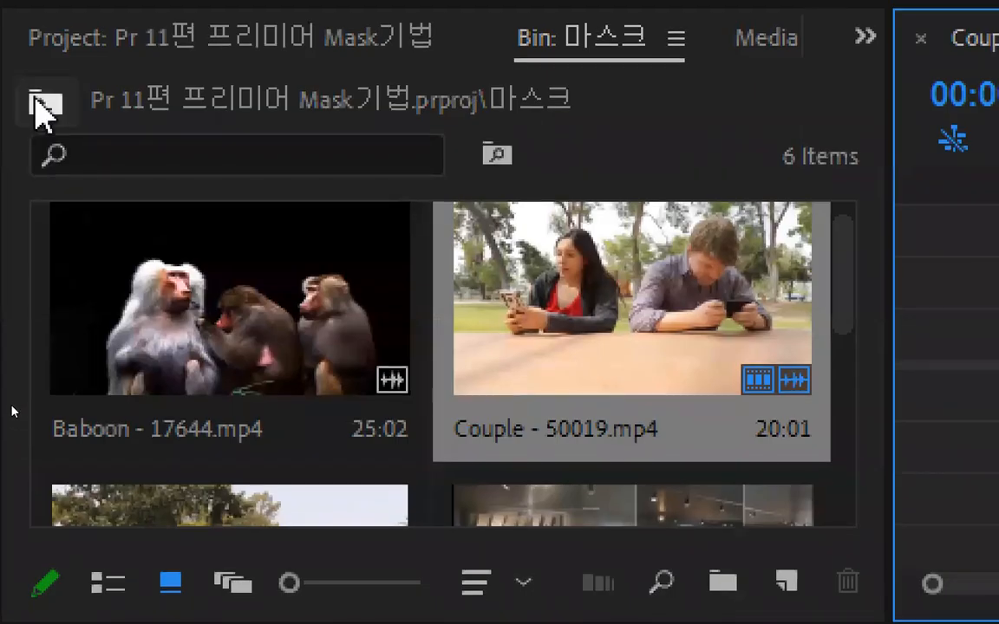
# Delete the old empty Couple - 50019 sequence from the project
pyautogui.click(45, 102)
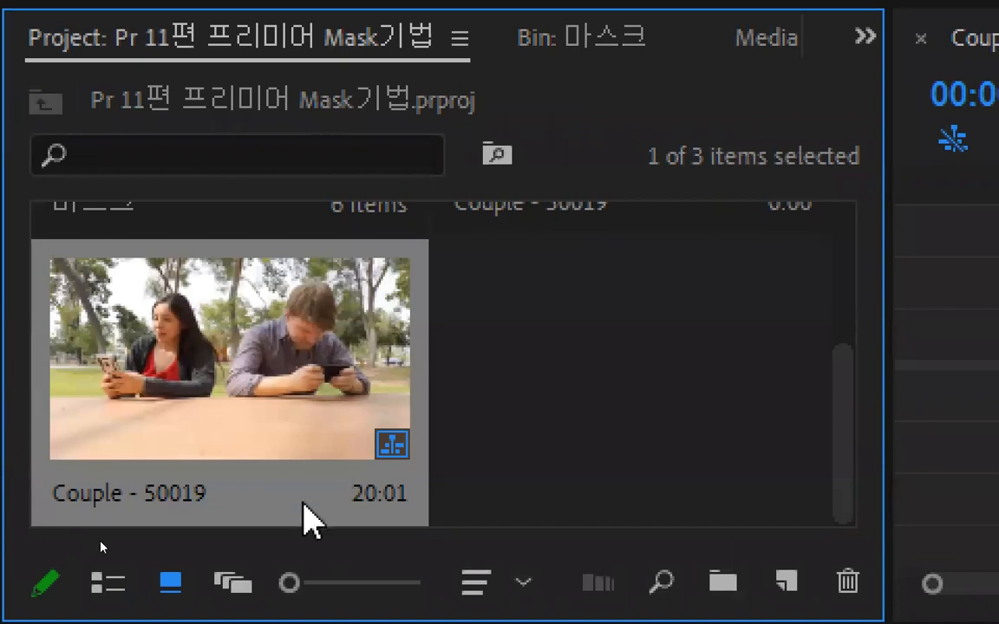
pyautogui.scroll(3, 255, 442)
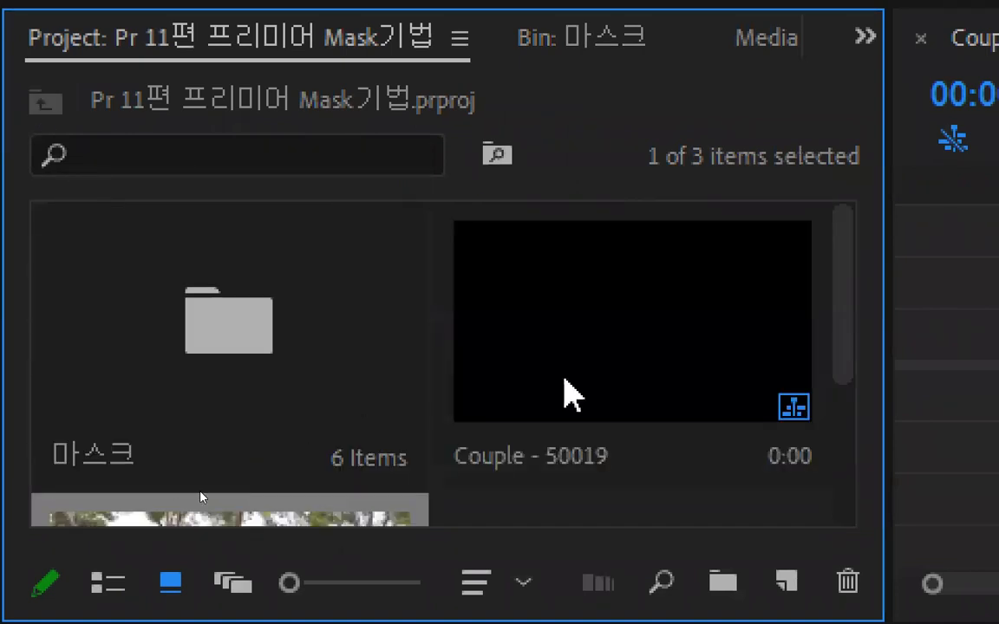
pyautogui.click(656, 347)
pyautogui.press('Delete')
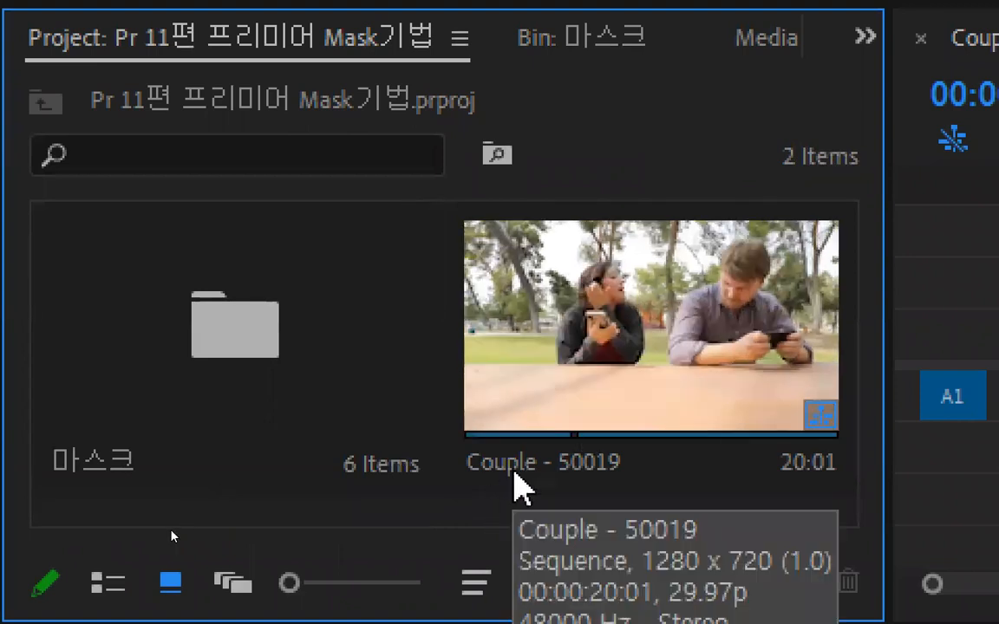
# Rename the remaining Couple - 50019 sequence as Mask기법
pyautogui.click(516, 485)
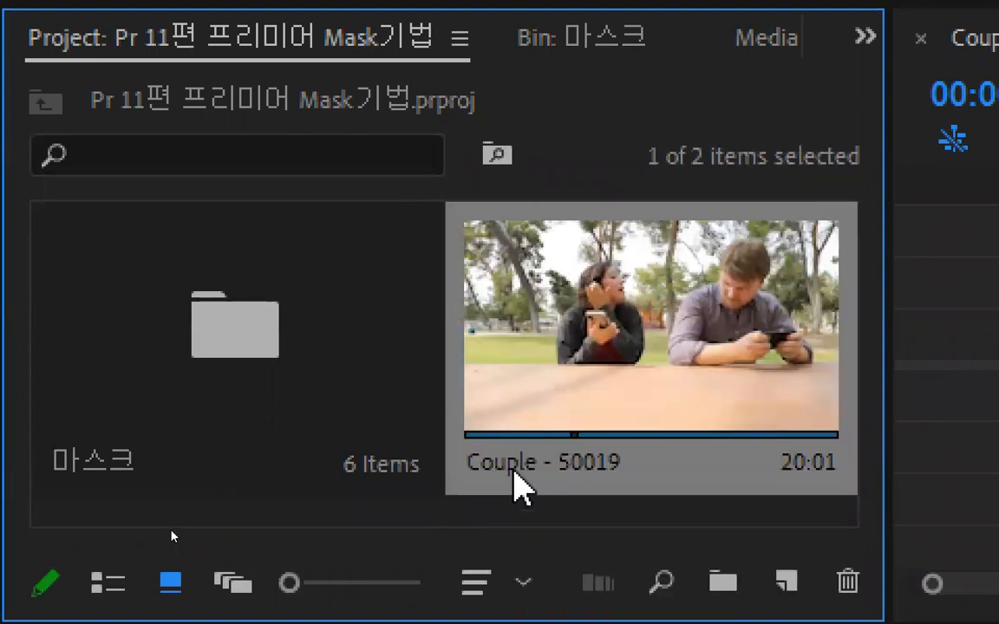
pyautogui.click(513, 465)
pyautogui.write('Pr 11편 프리미어 Mask기법')
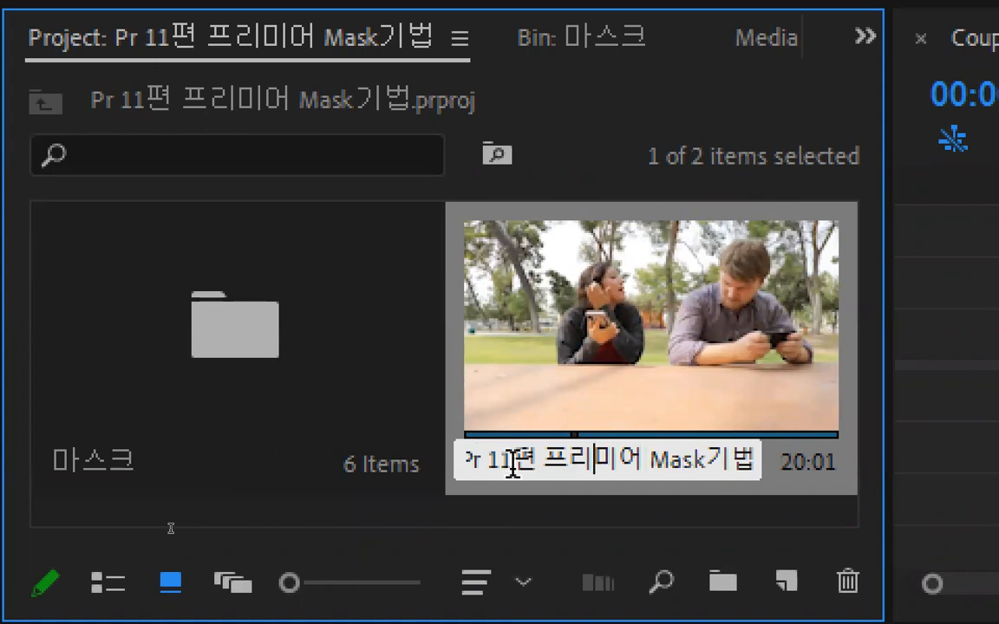
pyautogui.press('Right')
pyautogui.press('Right')
pyautogui.press('Right')
pyautogui.hotkey('shift', 'Home')
pyautogui.press('BackSpace')
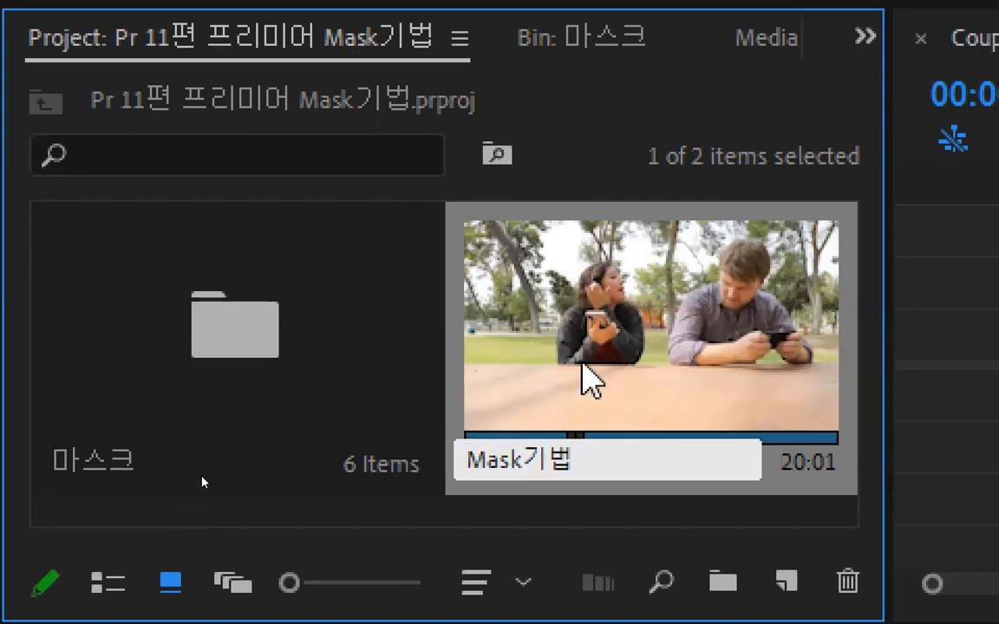
pyautogui.press('Return')
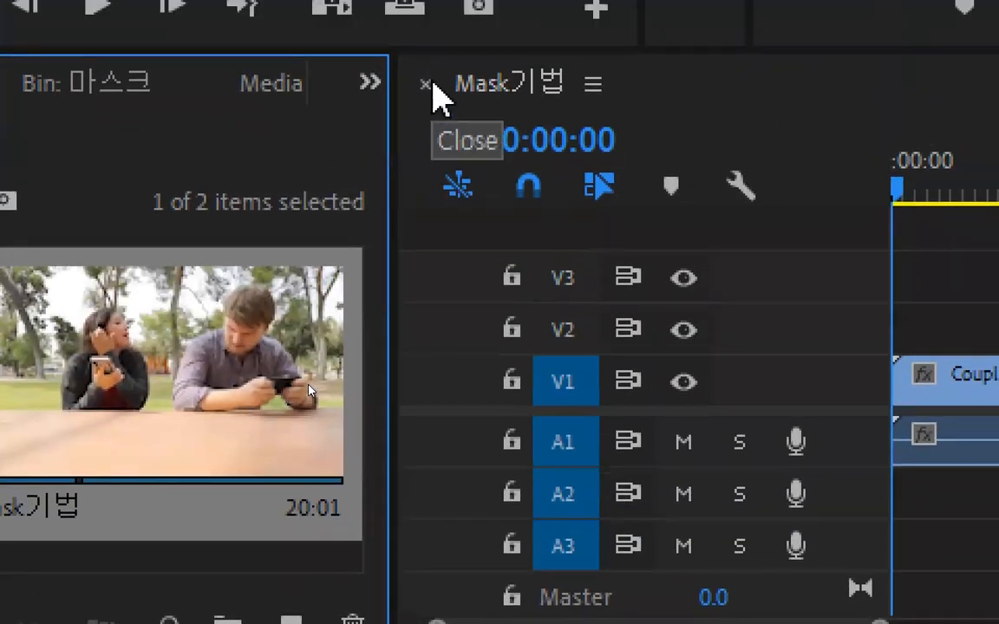
# Close the Mask기법 sequence in the timeline and reopen it from the project
pyautogui.click(426, 84)
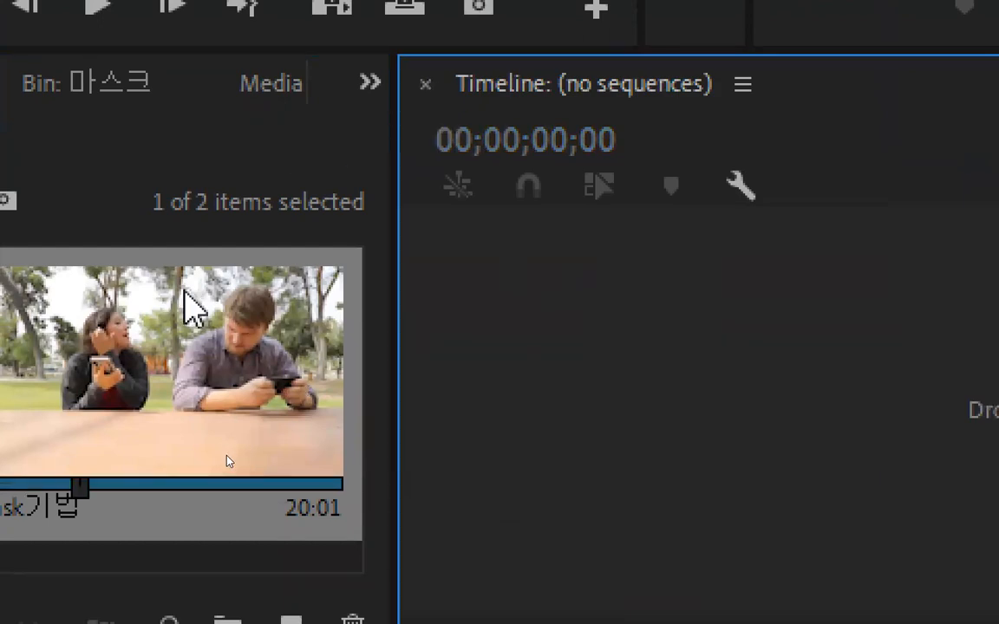
pyautogui.doubleClick(184, 335)
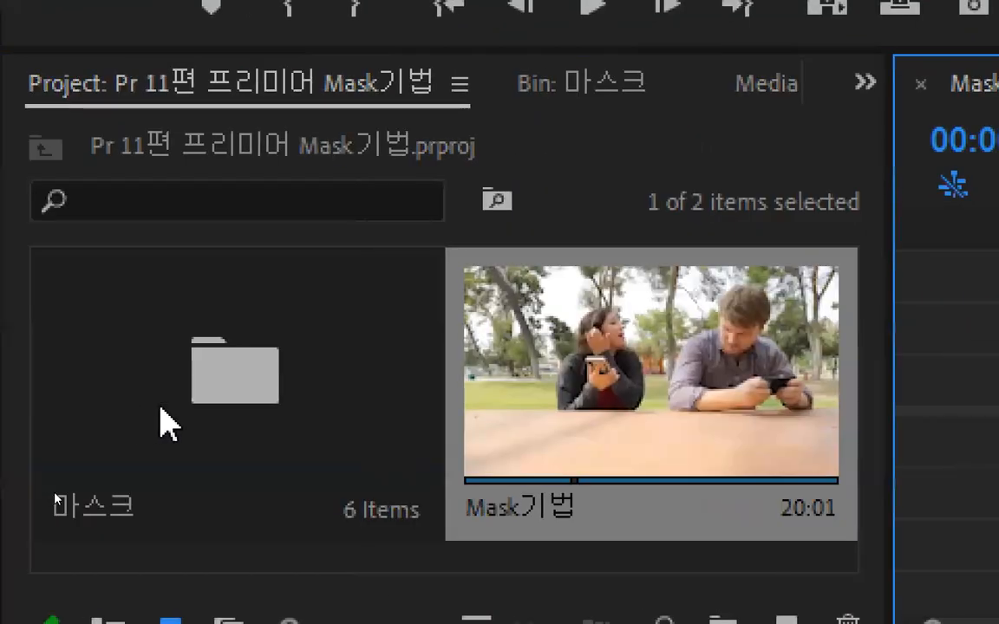
# Close the Mask기법 sequence and delete it from the project's root level
pyautogui.doubleClick(169, 418)
pyautogui.click(200, 419)
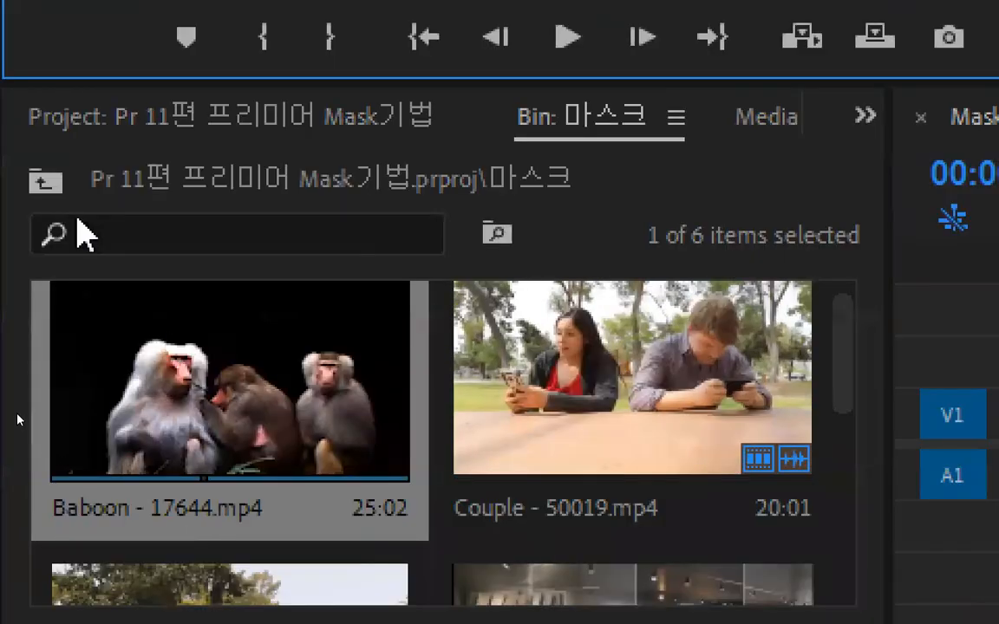
pyautogui.click(45, 181)
pyautogui.click(667, 482)
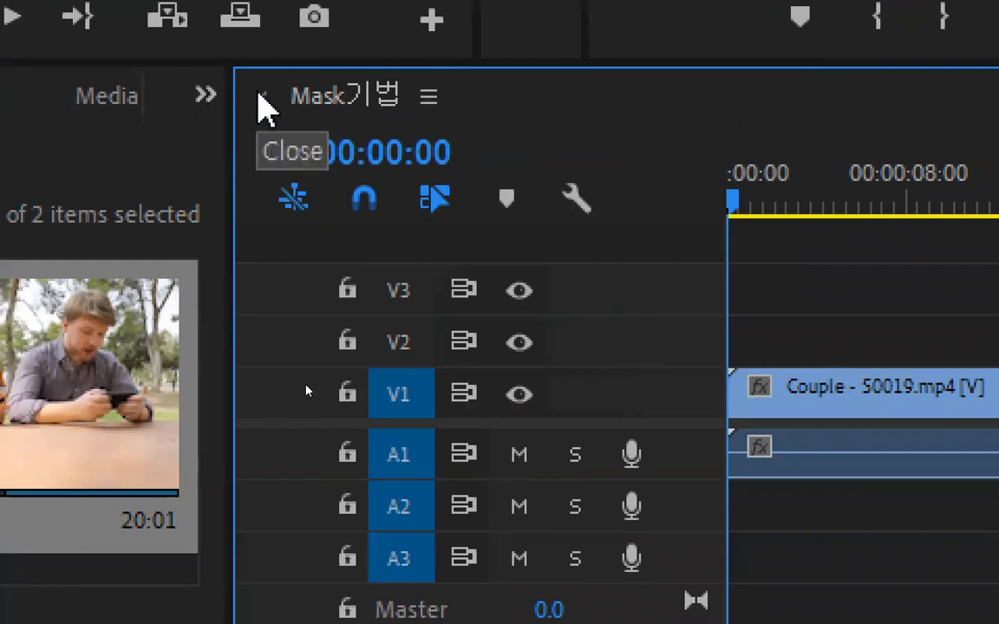
pyautogui.click(265, 100)
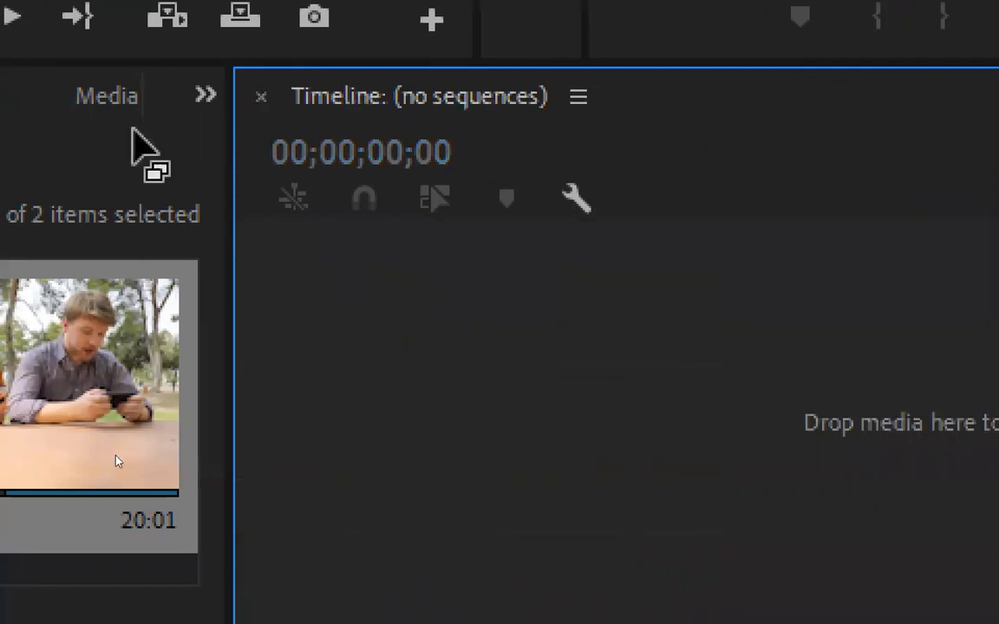
pyautogui.press('Delete')
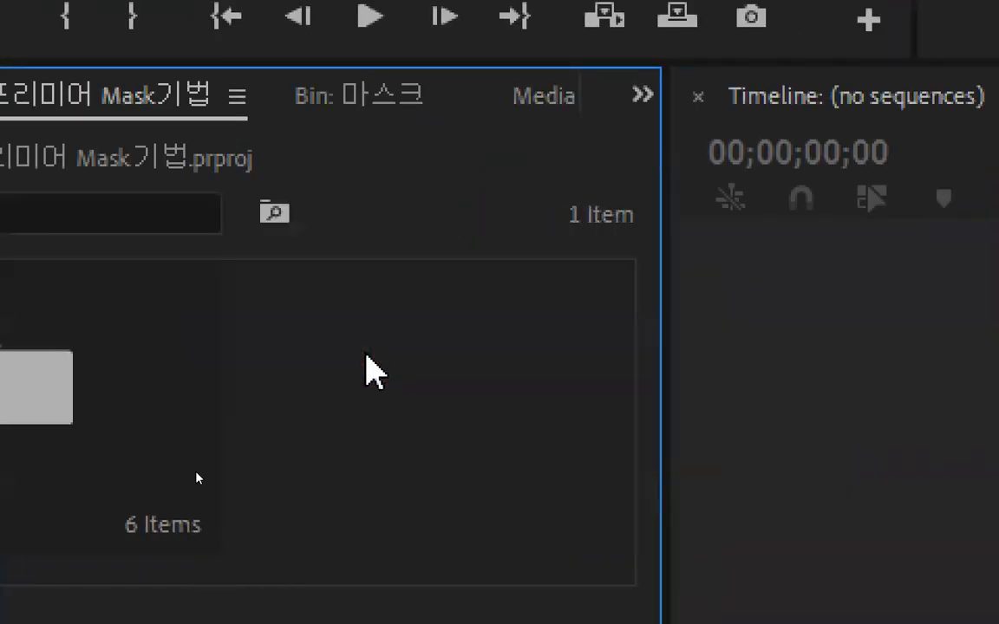
# Create a new sequence from the differences_-_58446 (Original).mp4 clip in the 마스크 bin
pyautogui.doubleClick(229, 355)
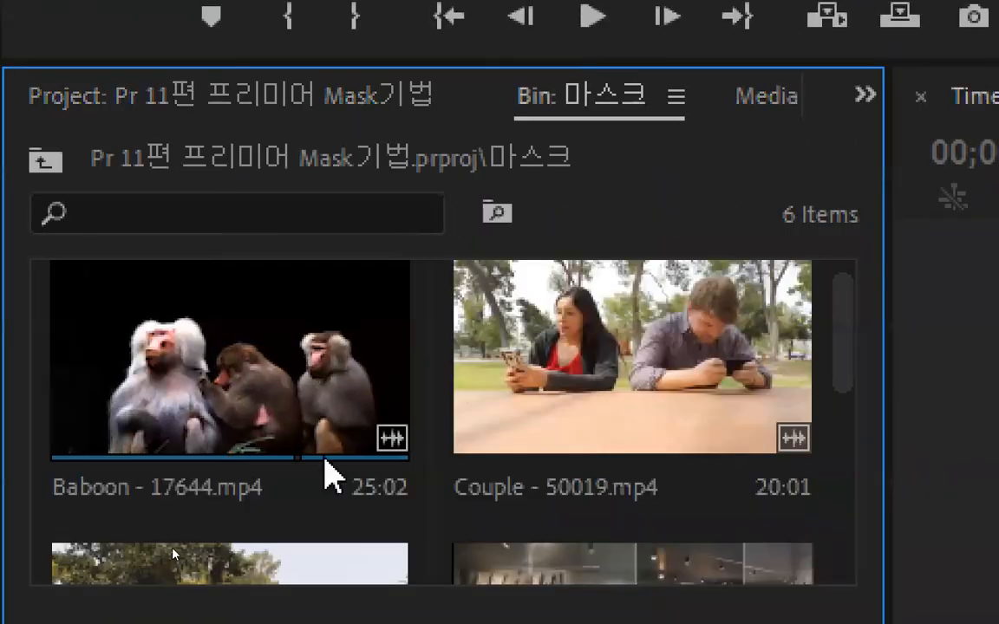
pyautogui.scroll(-3, 704, 286)
pyautogui.doubleClick(128, 339)
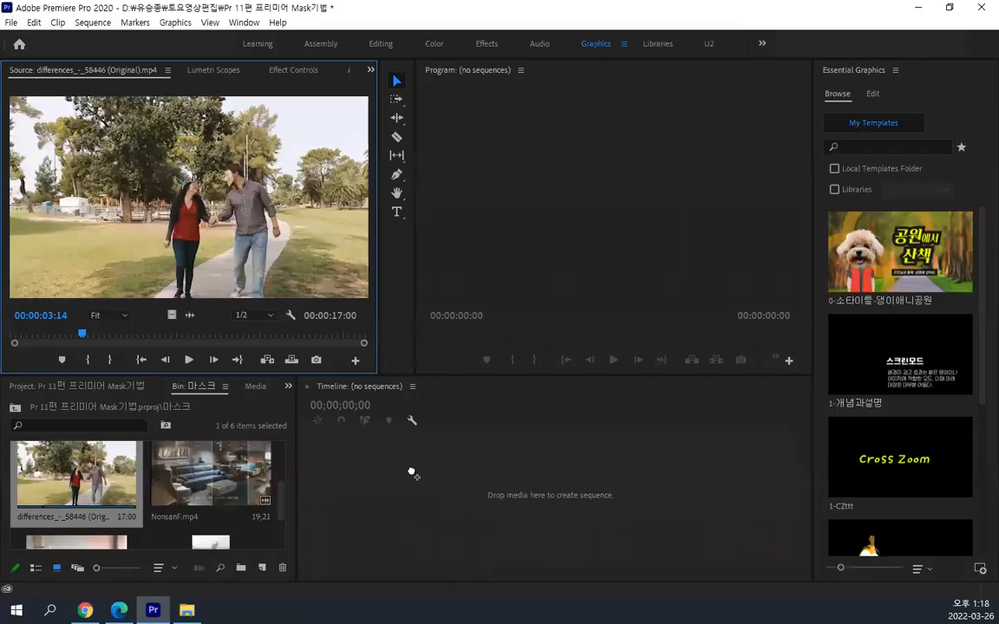
pyautogui.moveTo(411, 472); pyautogui.dragTo(371, 422)
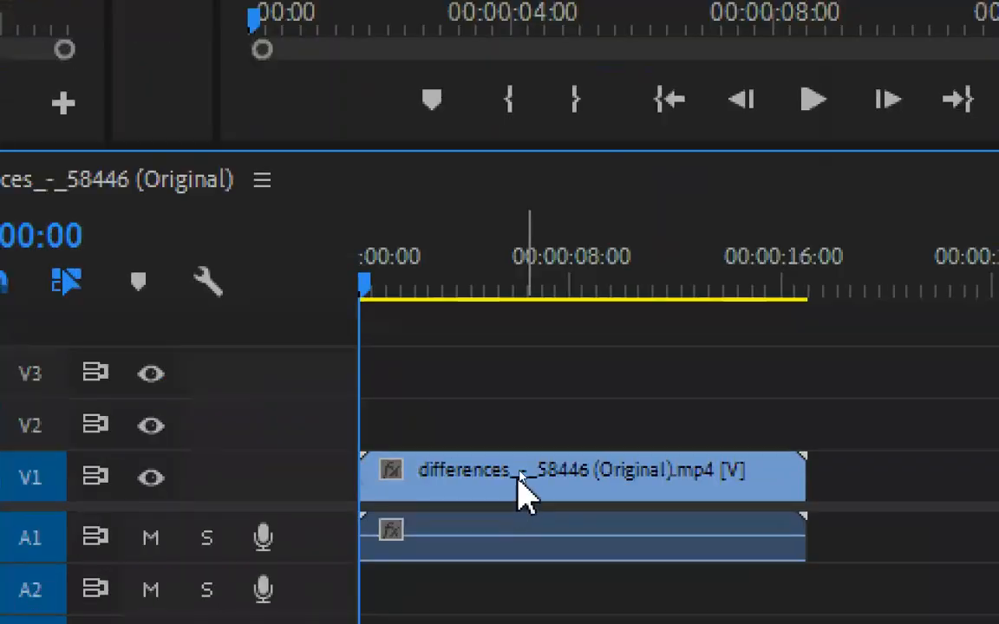
pyautogui.click(490, 483)
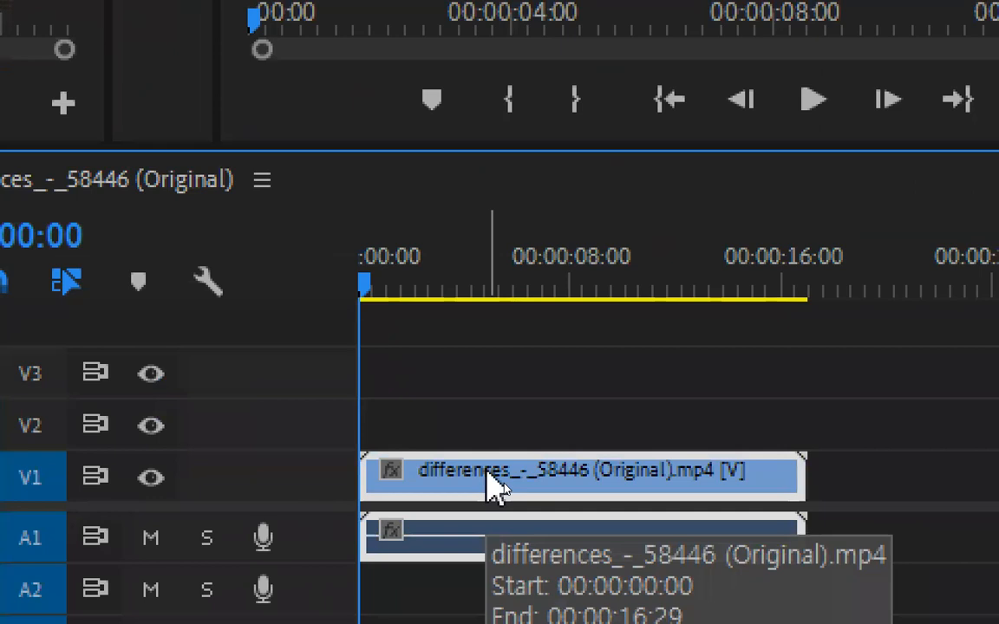
pyautogui.rightClick(495, 484)
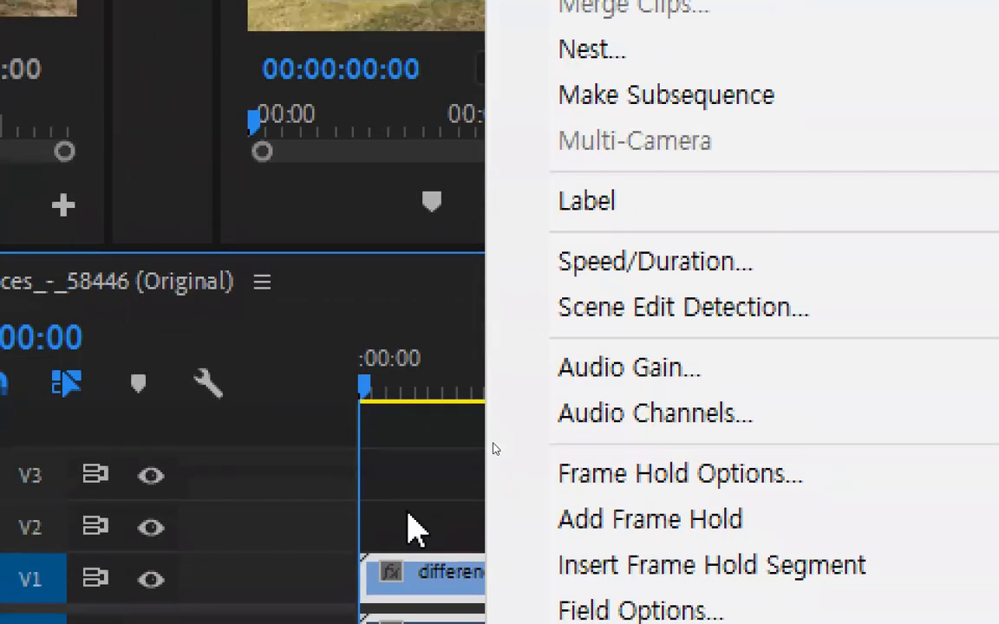
pyautogui.click(410, 573)
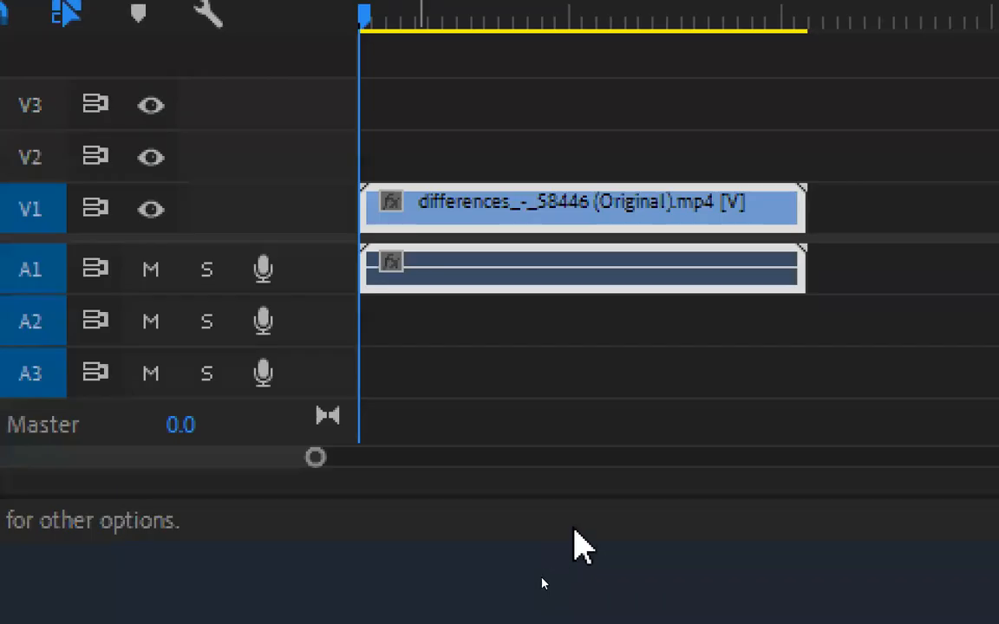
# Unlink the differences clip's video from its audio and delete the audio on A1
pyautogui.click(596, 207)
pyautogui.hotkey('ctrl', 'l')
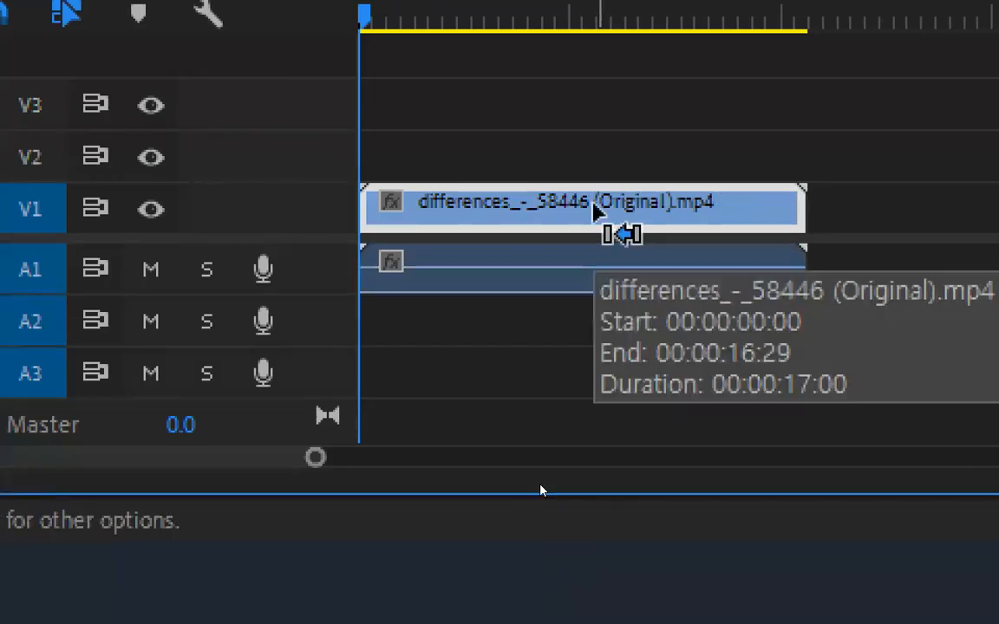
pyautogui.click(643, 274)
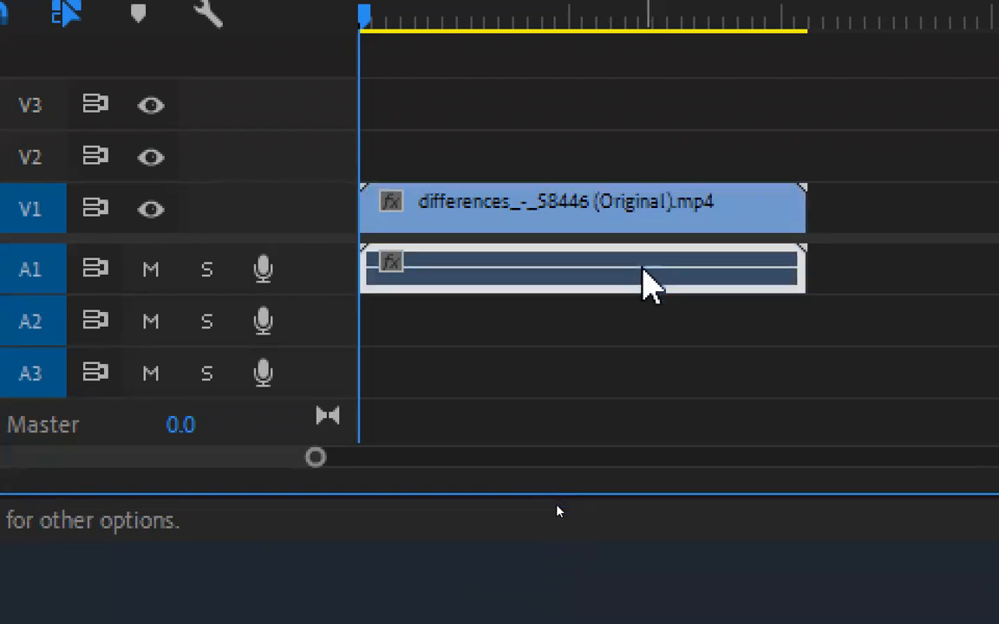
pyautogui.press('Delete')
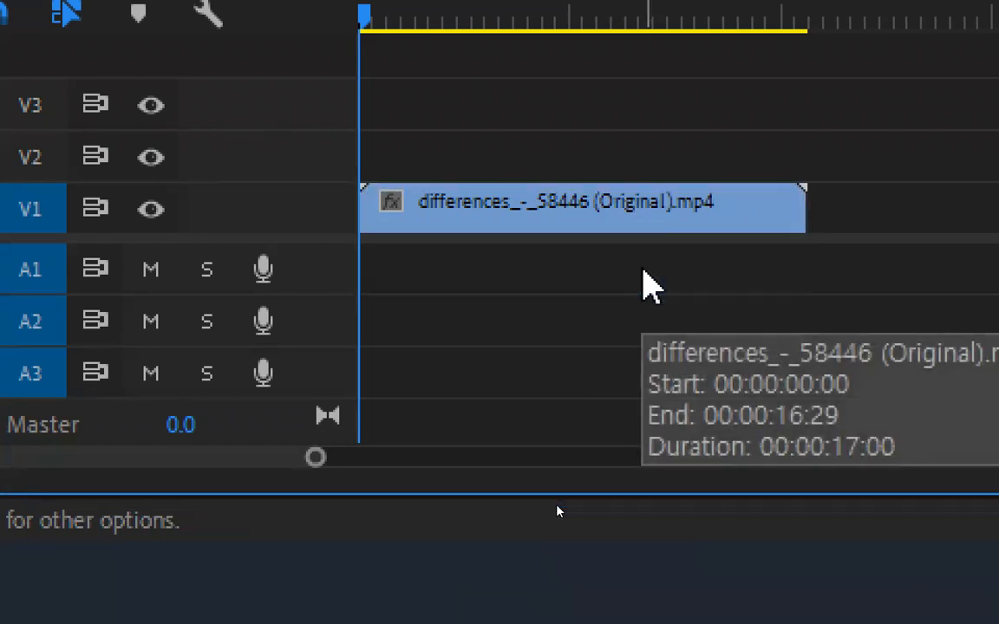
# Undo the audio deletion and link the video on V1 with the audio on A1 again
pyautogui.hotkey('ctrl', 'z')
pyautogui.moveTo(663, 371); pyautogui.dragTo(518, 162)
pyautogui.hotkey('ctrl', 'l')
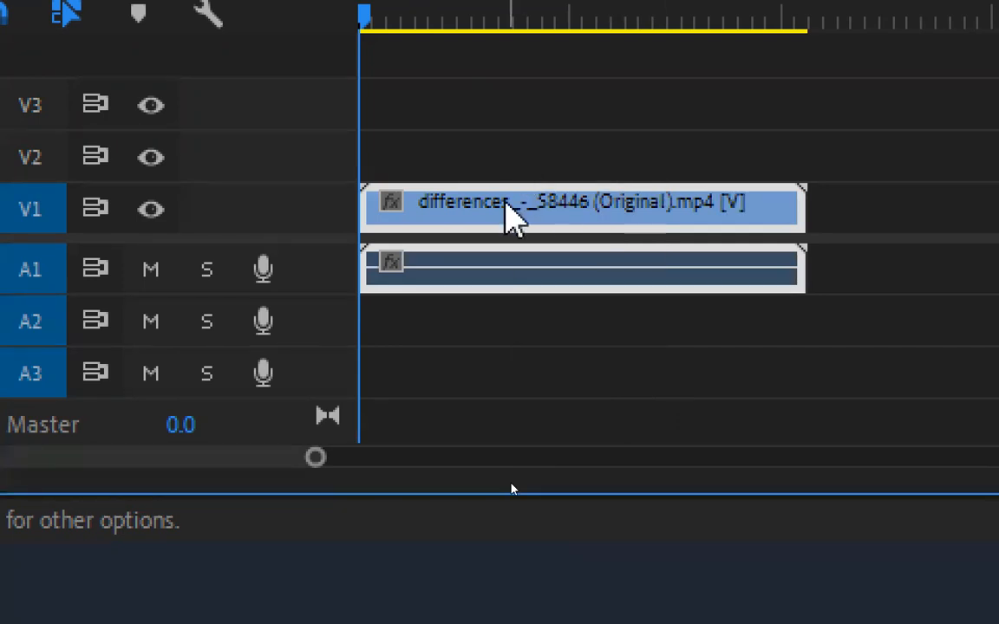
pyautogui.click(543, 364)
pyautogui.click(596, 207)
pyautogui.moveTo(604, 212); pyautogui.dragTo(593, 268)
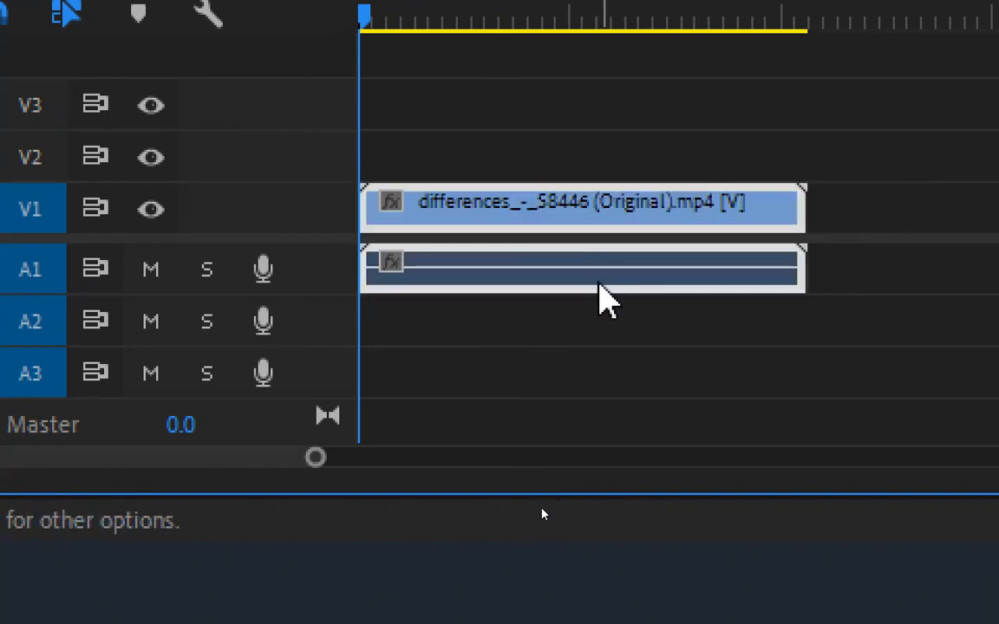
# Separate the linked video and audio clips and remove the audio from track A1
pyautogui.hotkey('ctrl', 'l')
pyautogui.click(615, 230)
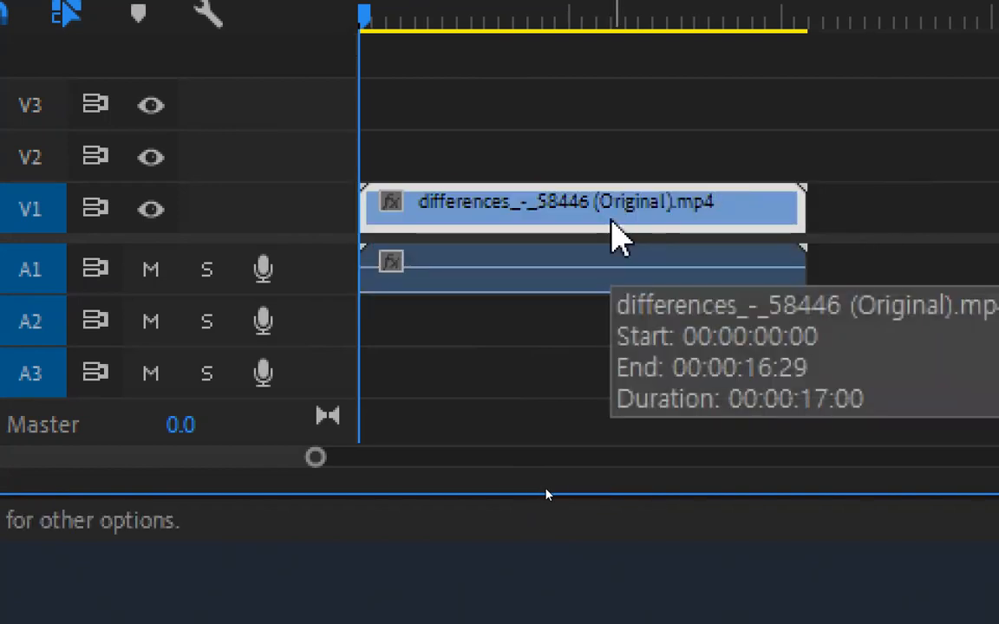
pyautogui.click(569, 281)
pyautogui.press('Delete')
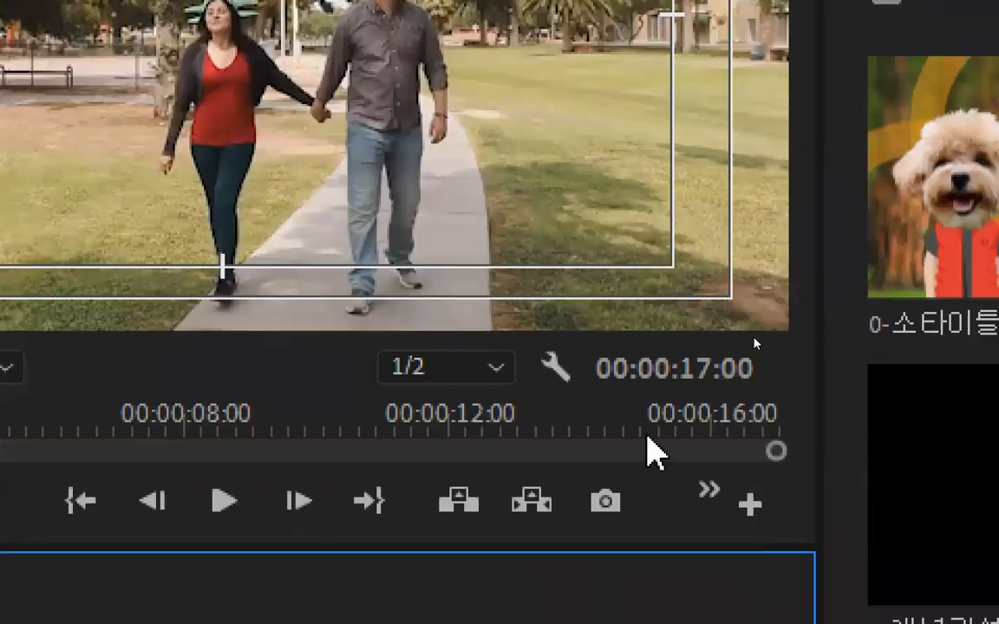
# Turn off Safe Margins for the program preview and widen the preview area
pyautogui.click(558, 373)
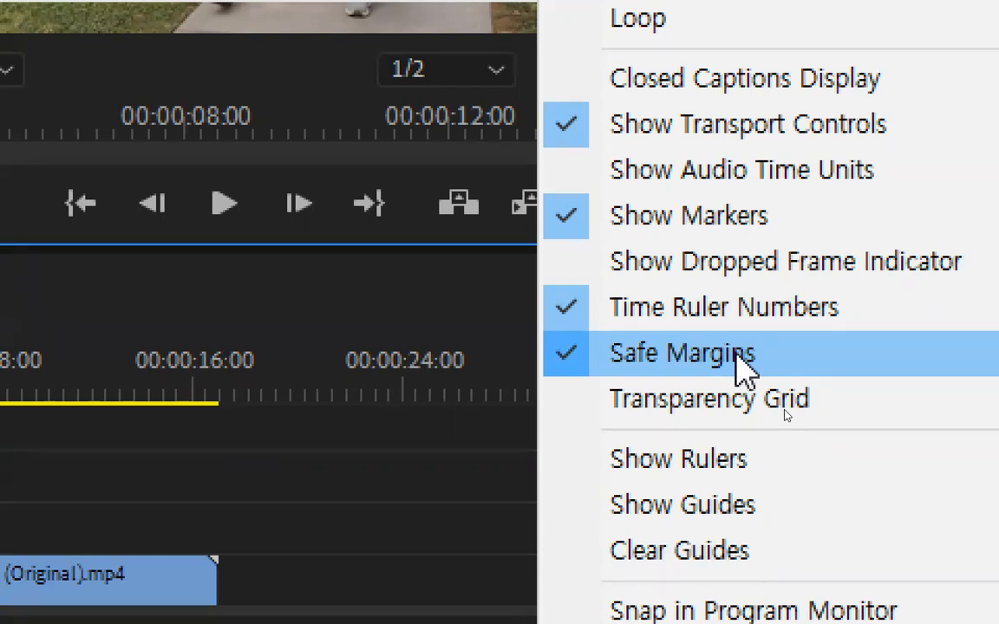
pyautogui.click(739, 354)
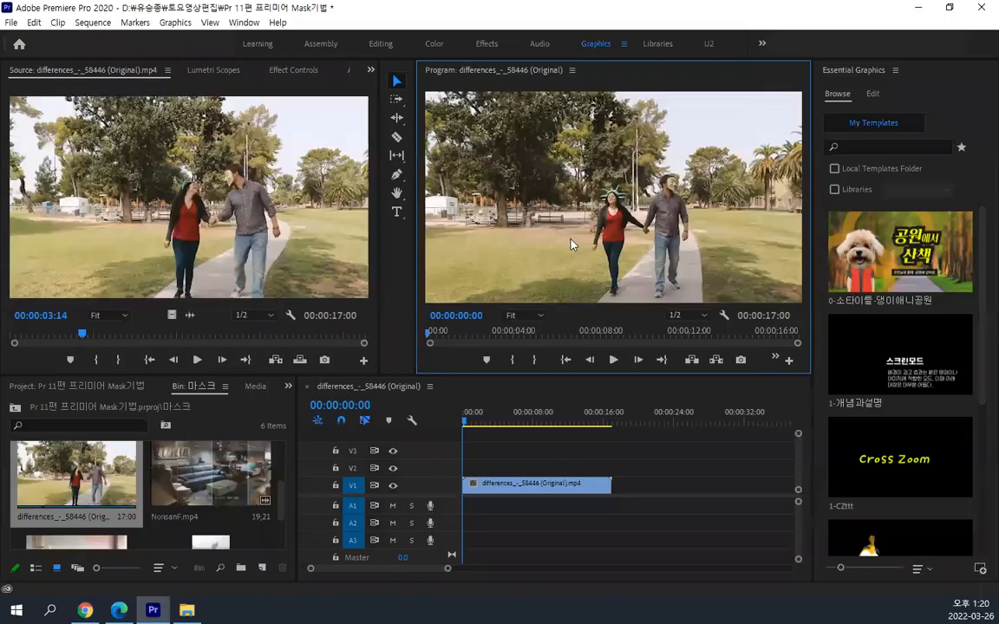
pyautogui.moveTo(420, 312); pyautogui.dragTo(356, 306)
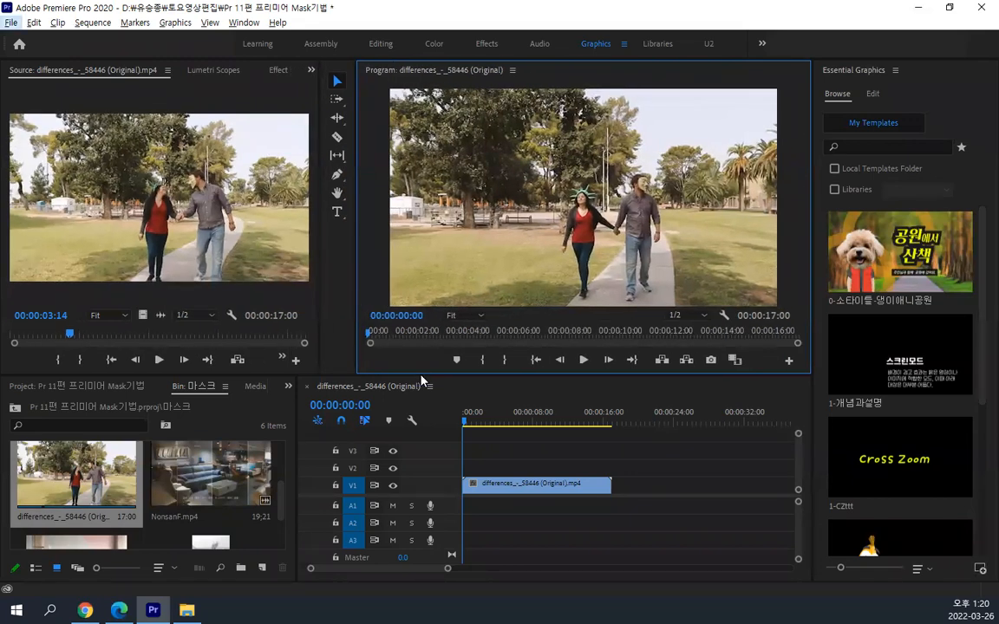
# Open the effect controls for the differences clip on V1, widen their properties area and narrow the whole panel group
pyautogui.click(482, 486)
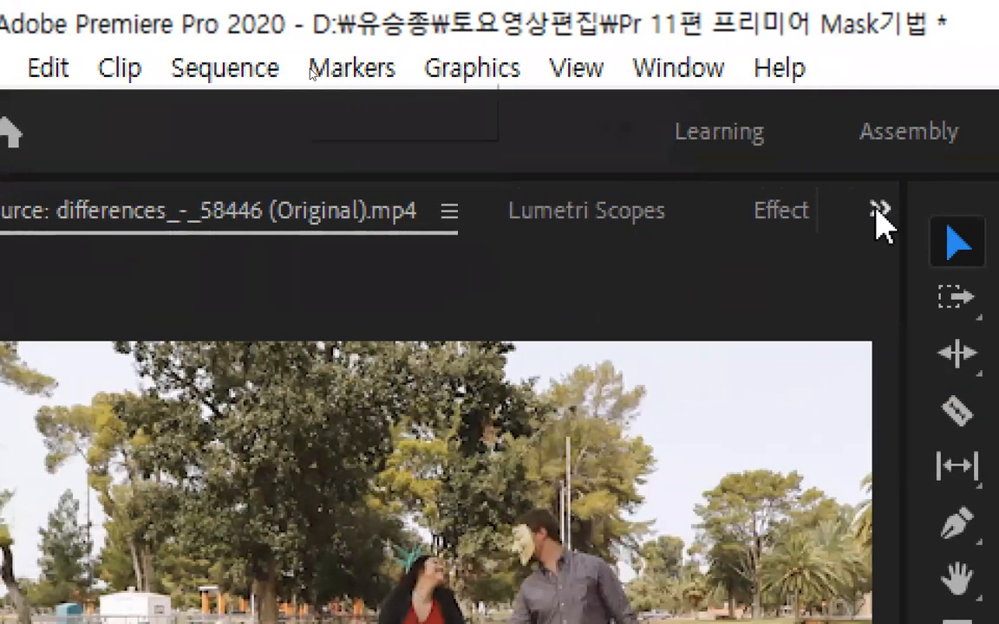
pyautogui.click(920, 210)
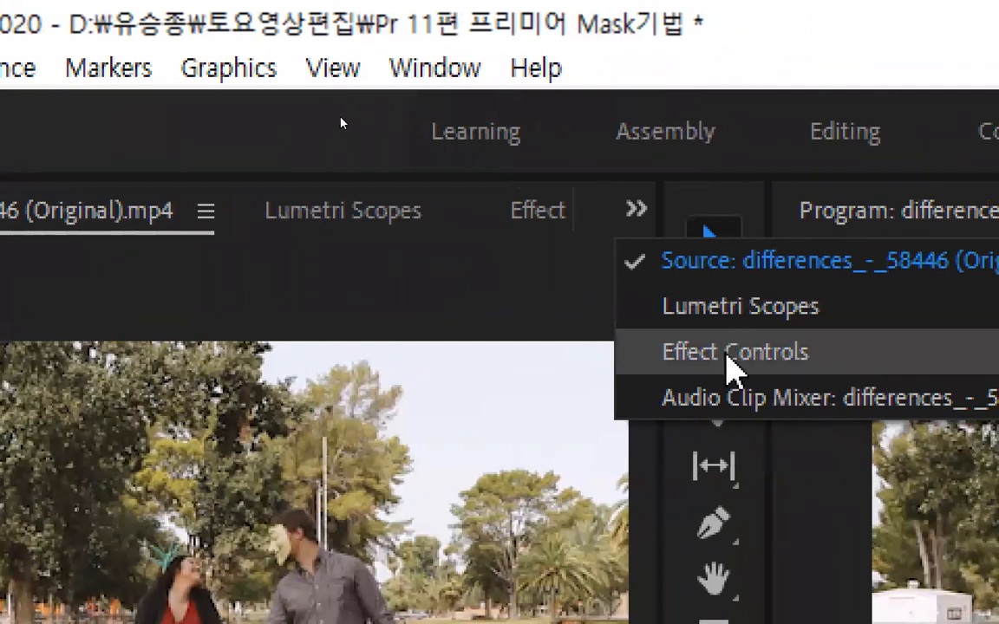
pyautogui.click(728, 355)
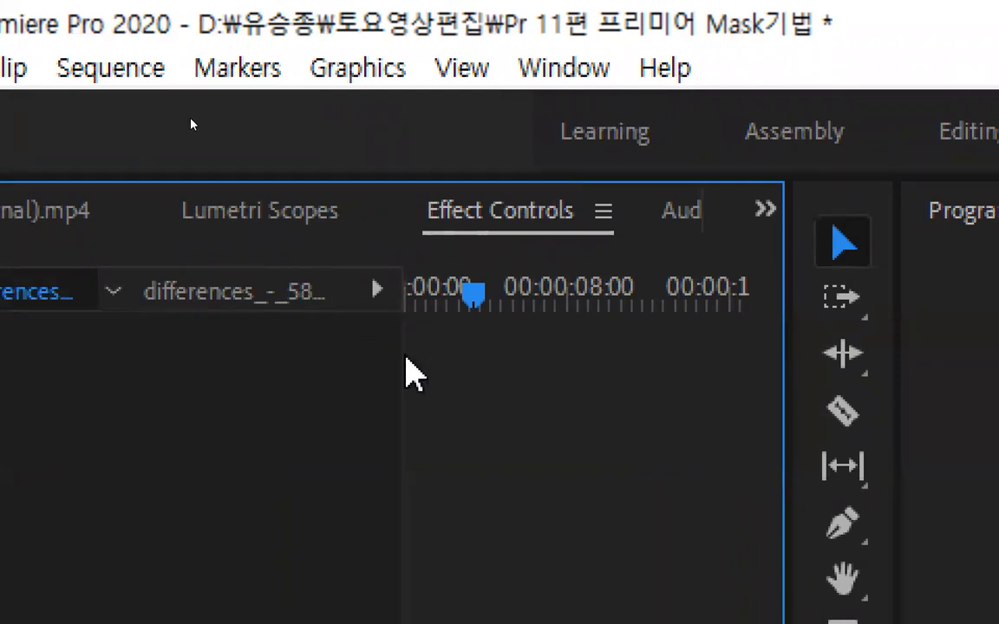
pyautogui.moveTo(403, 352); pyautogui.dragTo(621, 353)
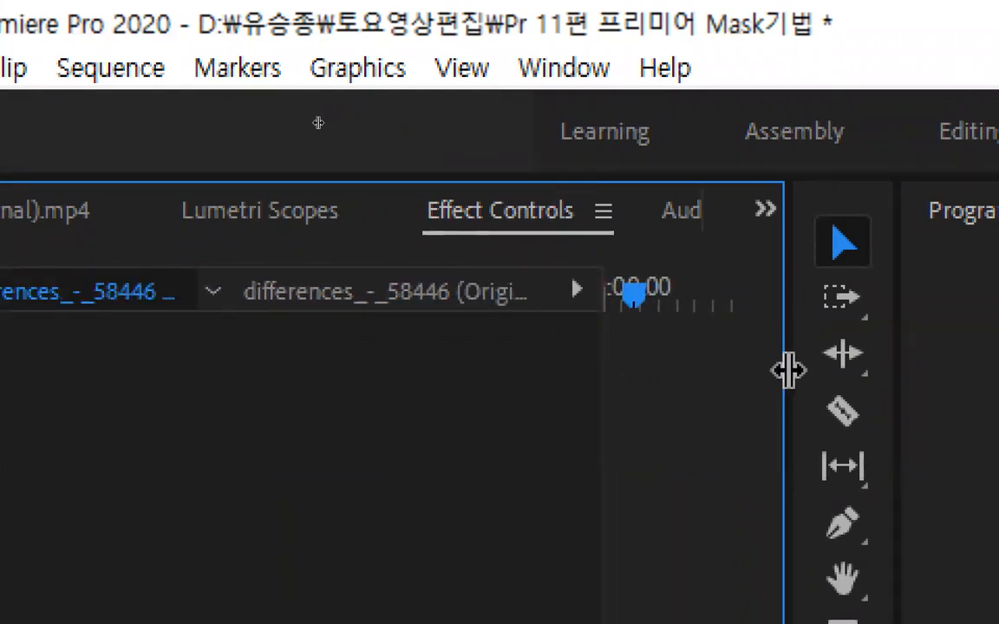
pyautogui.moveTo(787, 371); pyautogui.dragTo(661, 376)
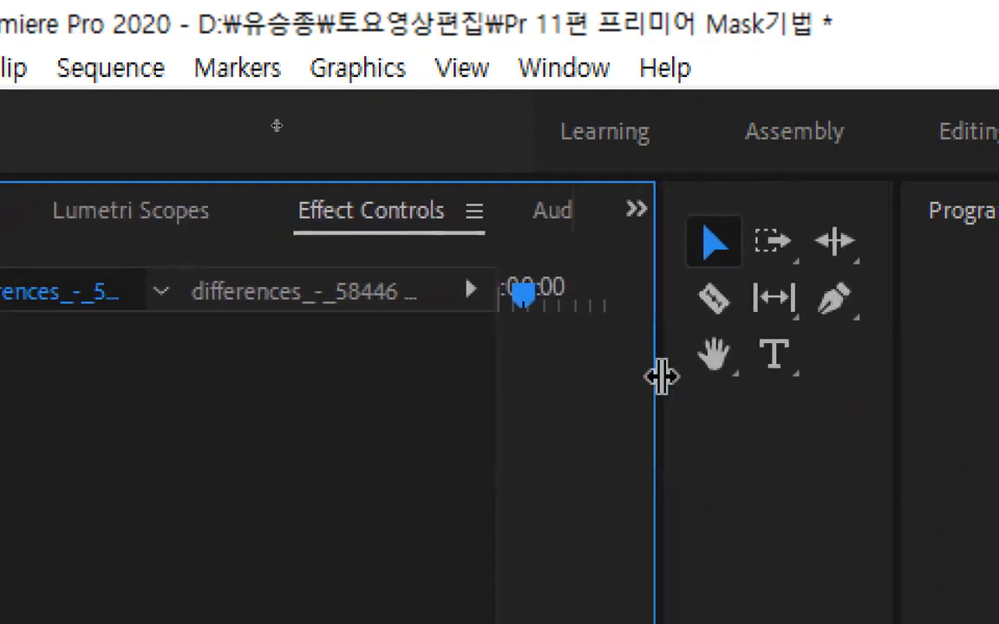
# Reset the Graphics workspace to its saved layout and show the effect controls for the differences clip
pyautogui.click(473, 214)
pyautogui.click(611, 227)
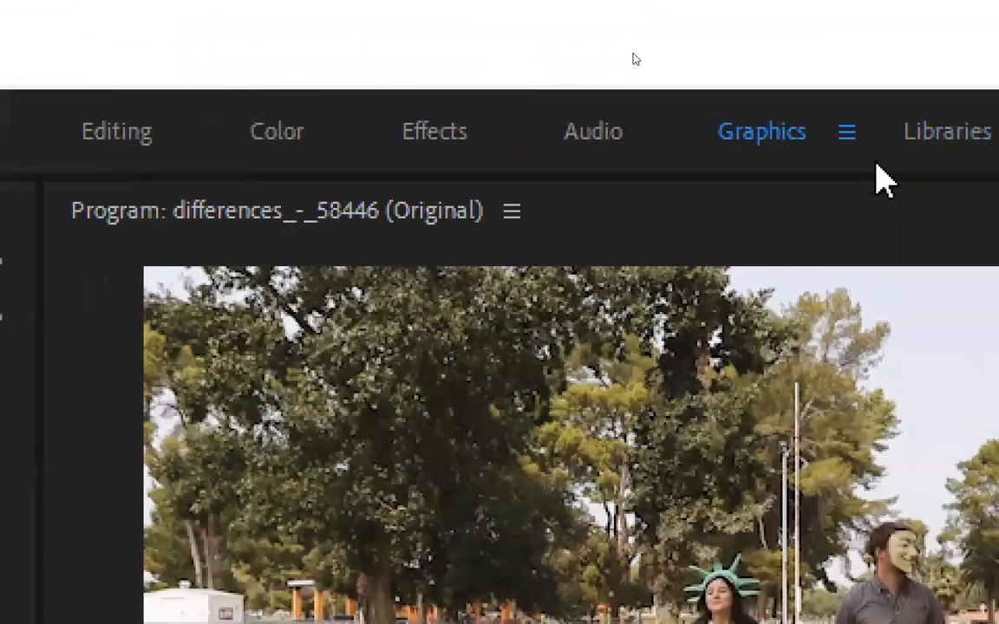
pyautogui.click(840, 137)
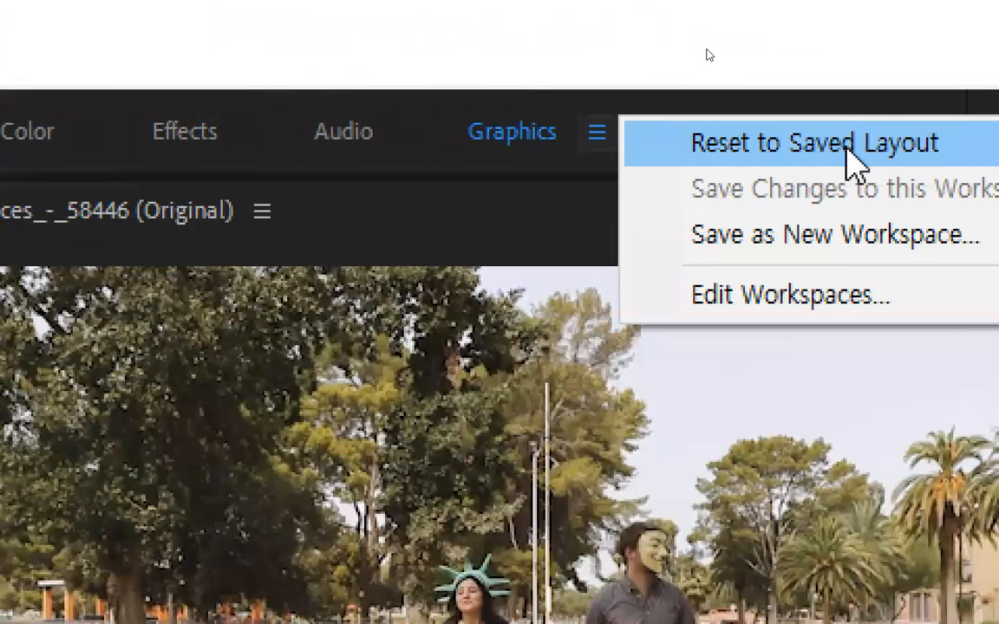
pyautogui.click(854, 160)
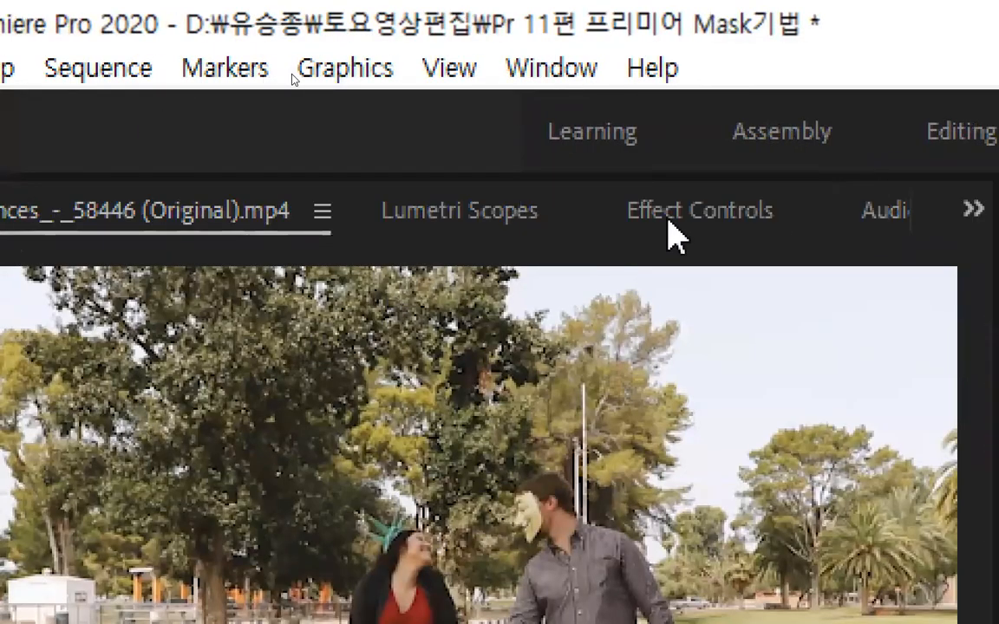
pyautogui.click(743, 219)
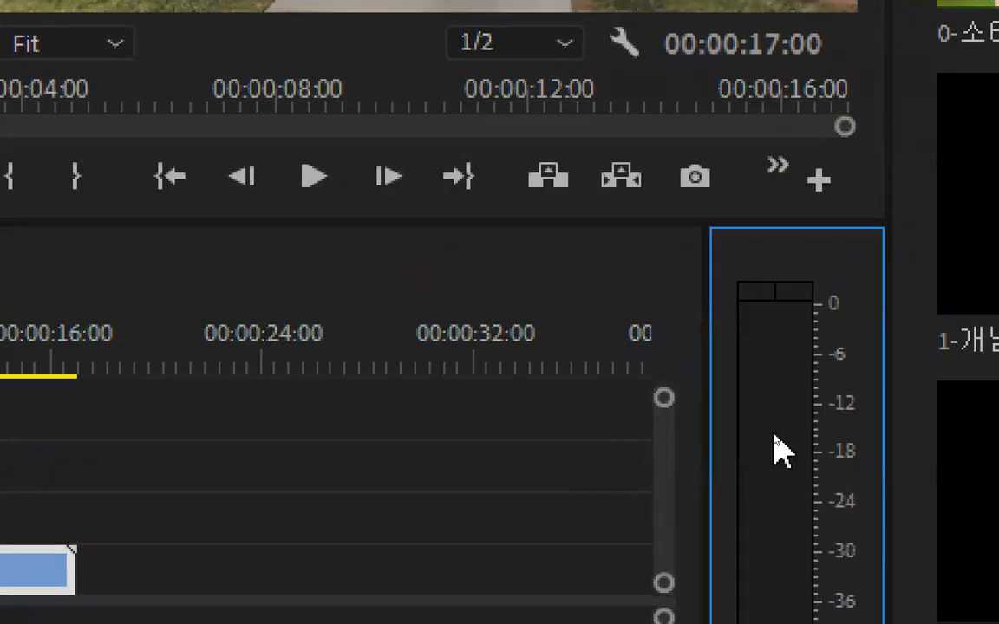
# Close the audio meters and the open sequence, and reset the Graphics workspace to its saved layout
pyautogui.hotkey('ctrl', 'w')
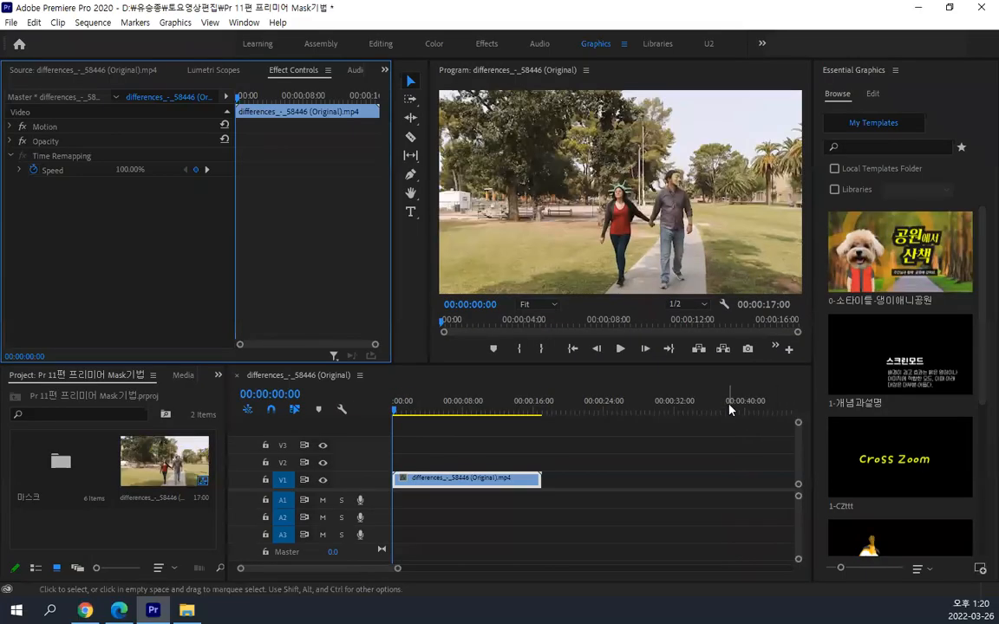
pyautogui.click(473, 408)
pyautogui.hotkey('ctrl', 'w')
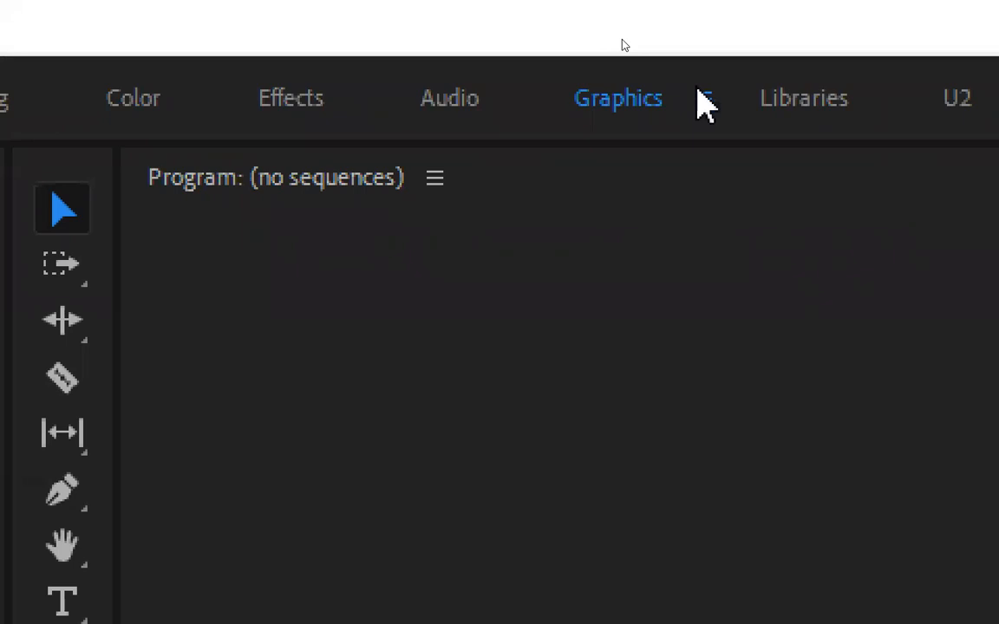
pyautogui.click(624, 43)
pyautogui.click(795, 133)
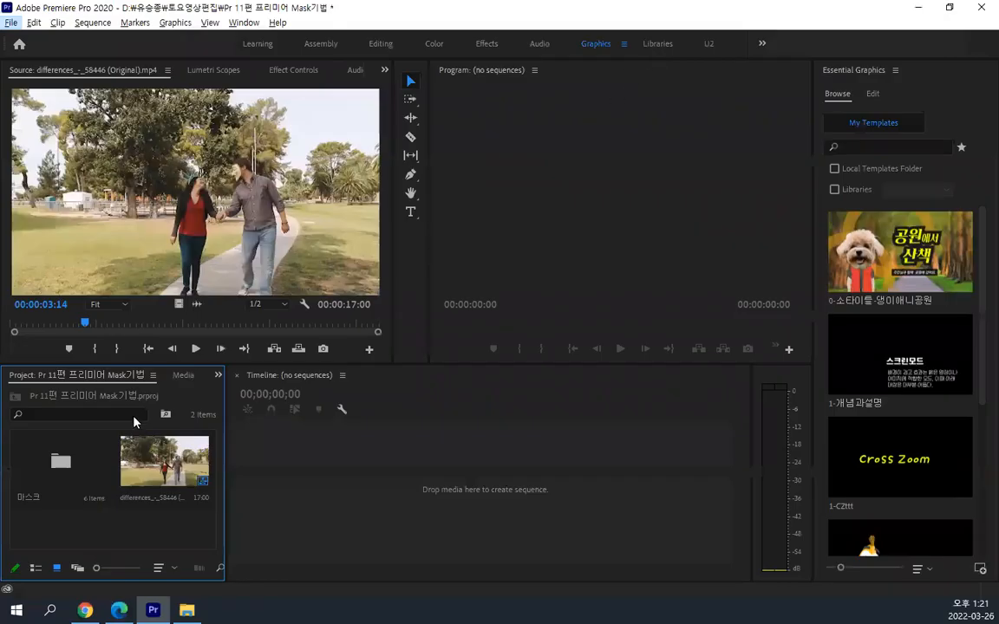
# Reopen the differences_-_58446 (Original) sequence and show the effect controls for its clip on V1
pyautogui.click(158, 465)
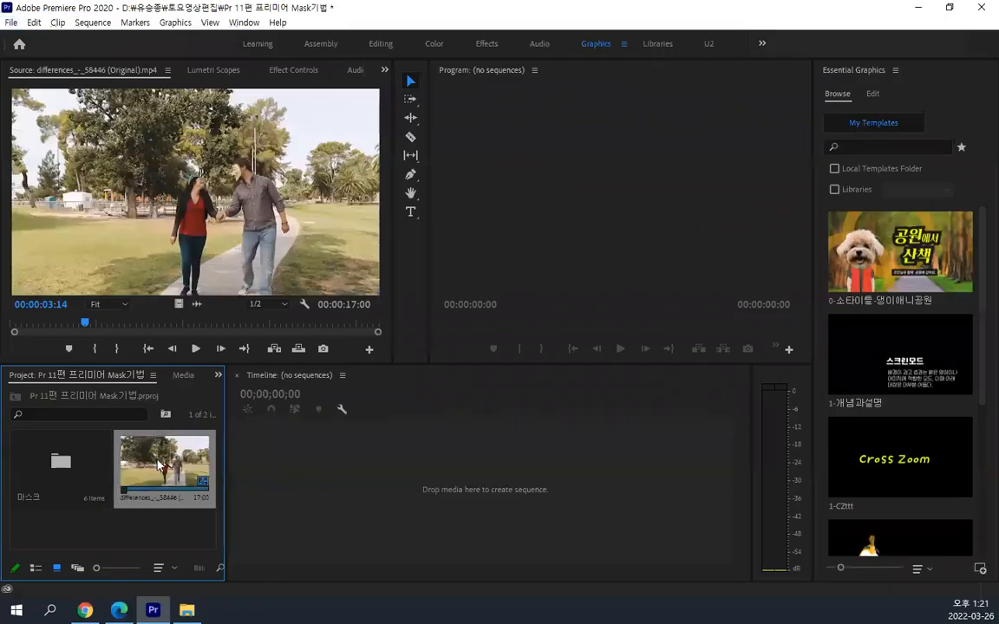
pyautogui.press(',')
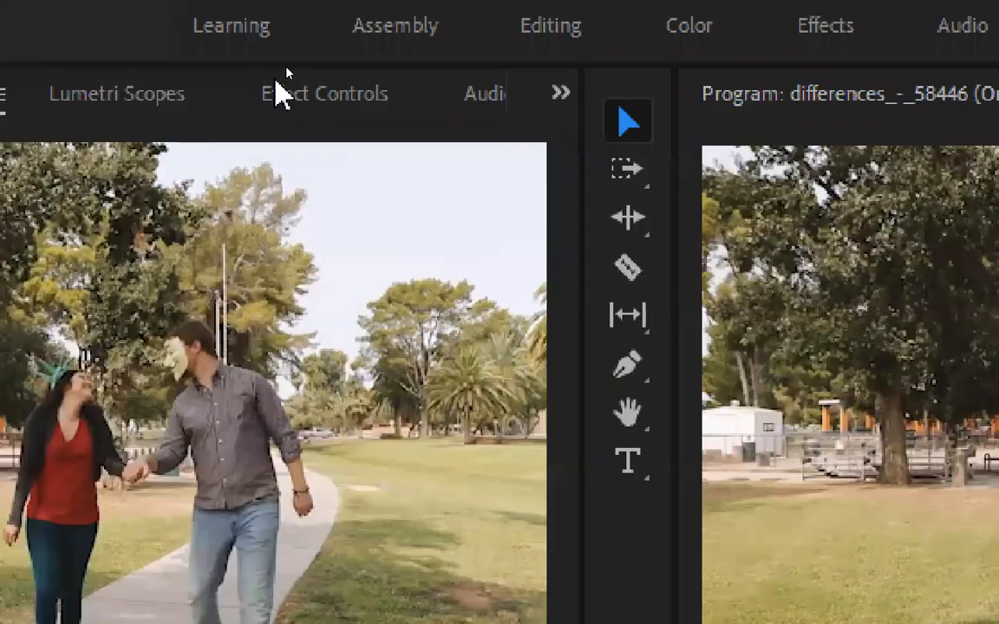
pyautogui.click(290, 70)
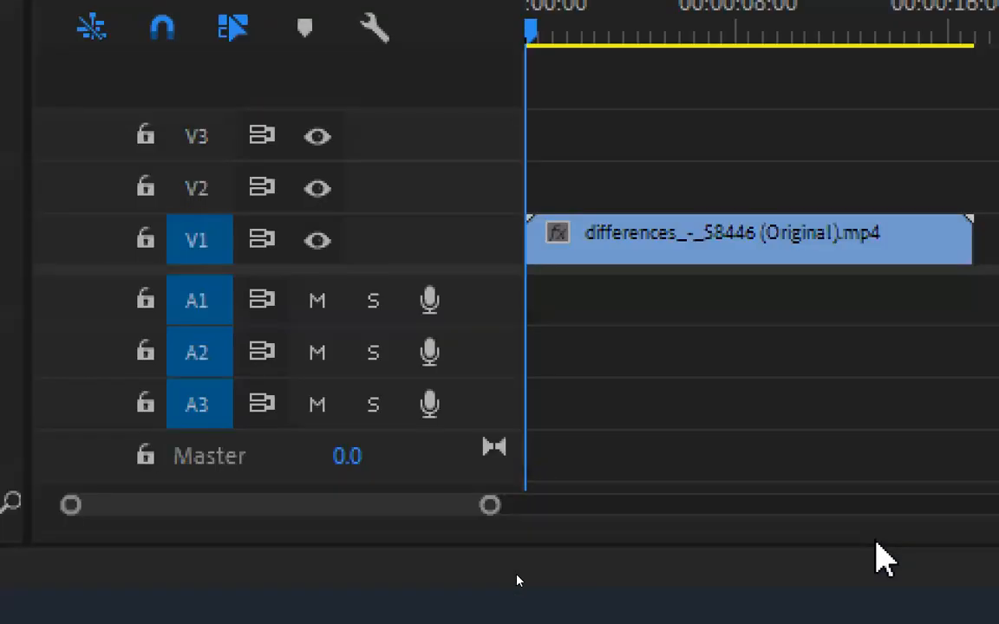
pyautogui.click(664, 247)
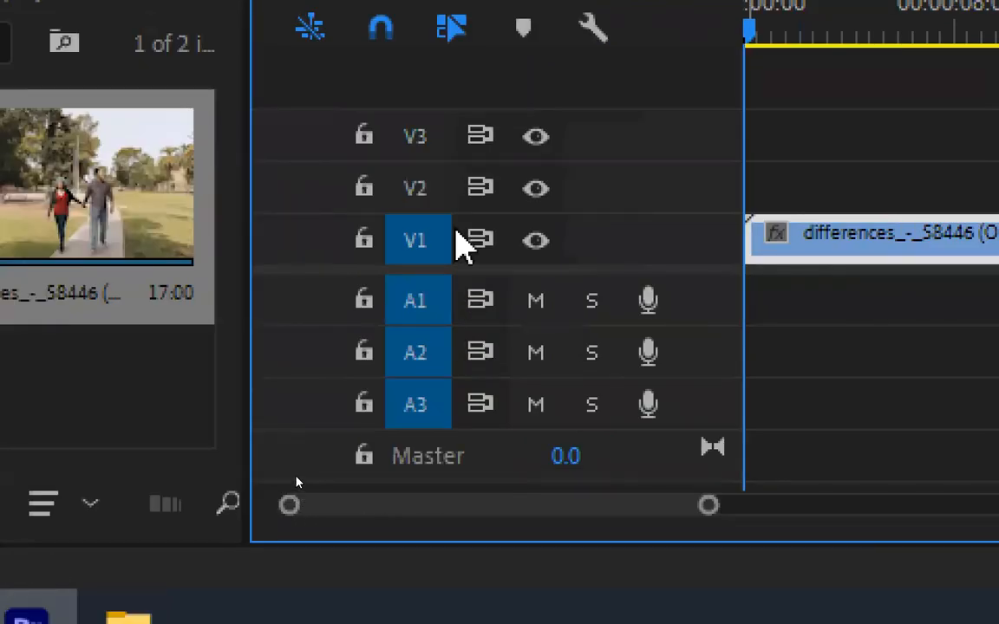
# Turn off track targeting for A1, A2 and A3, and delete the differences clip from V1
pyautogui.click(422, 310)
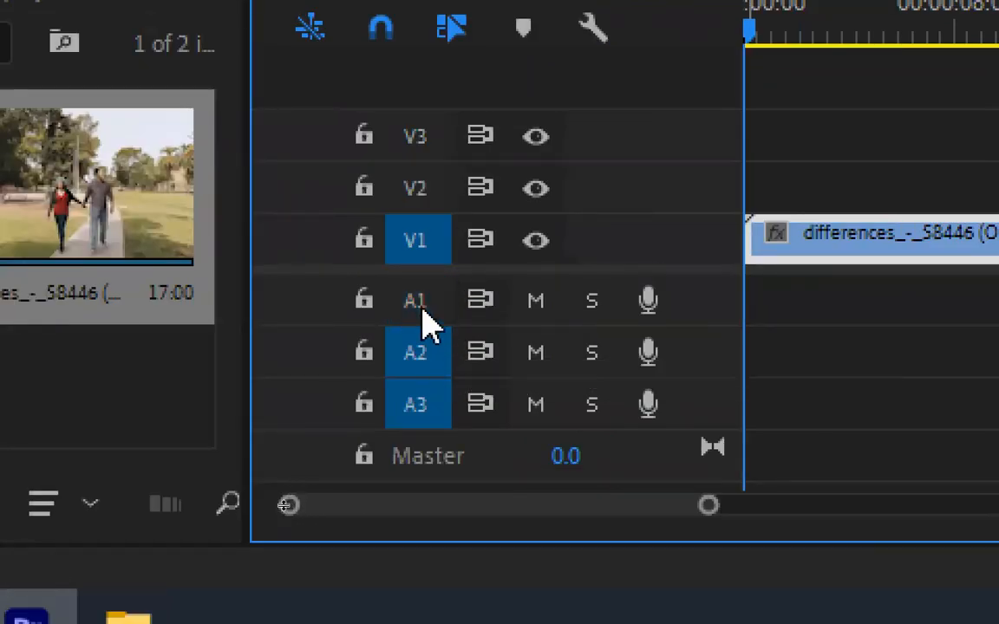
pyautogui.click(417, 352)
pyautogui.click(420, 406)
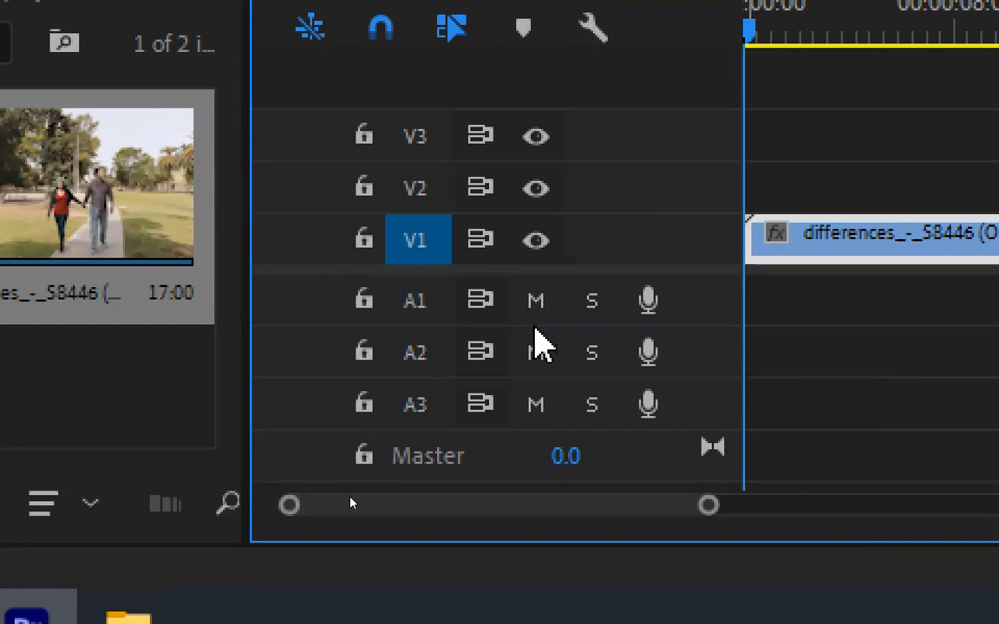
pyautogui.click(774, 254)
pyautogui.press('Delete')
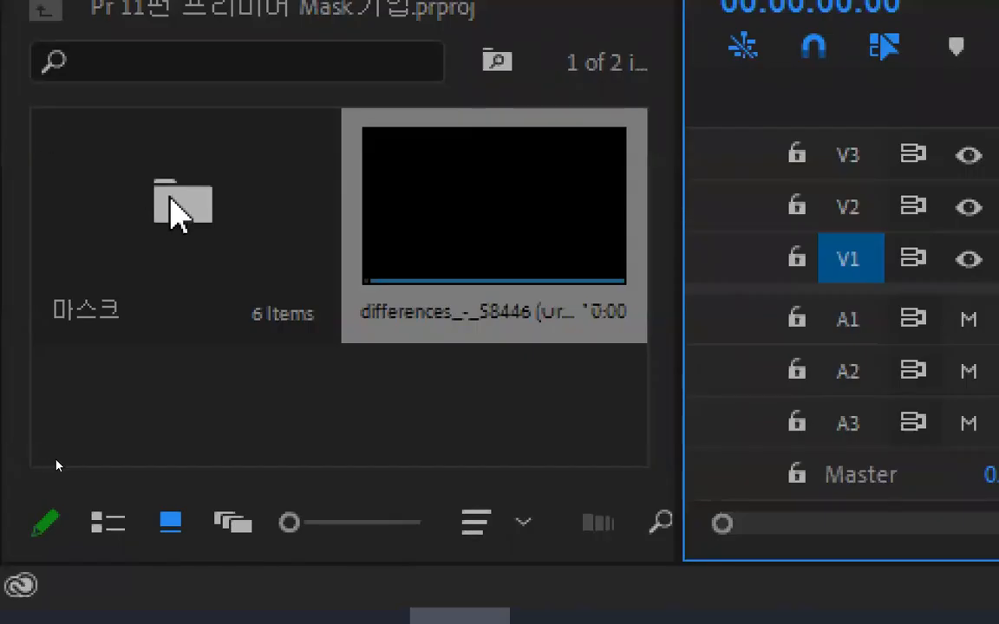
# Place Baboon - 17644.mp4 from the 마스크 bin at the start of V1 and A1, changing the sequence settings to match the clip
pyautogui.doubleClick(177, 212)
pyautogui.click(209, 213)
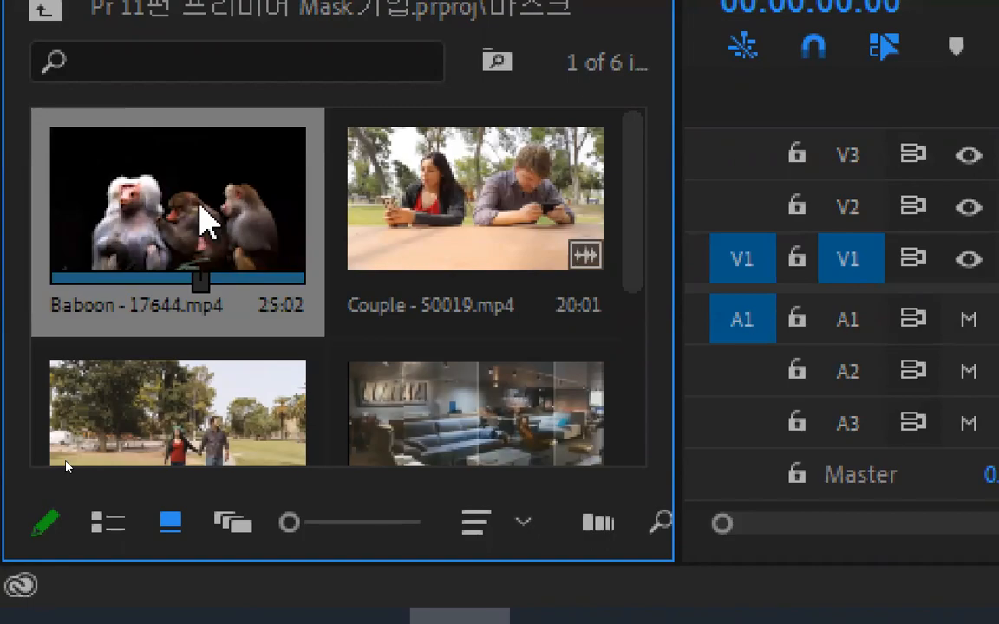
pyautogui.doubleClick(201, 205)
pyautogui.moveTo(423, 103); pyautogui.dragTo(331, 535)
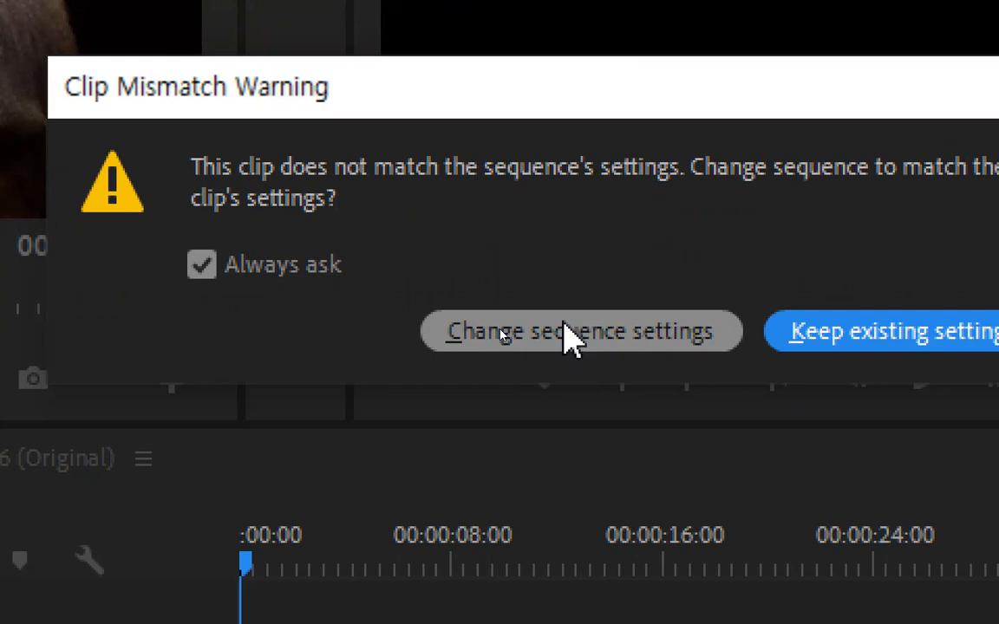
pyautogui.click(651, 345)
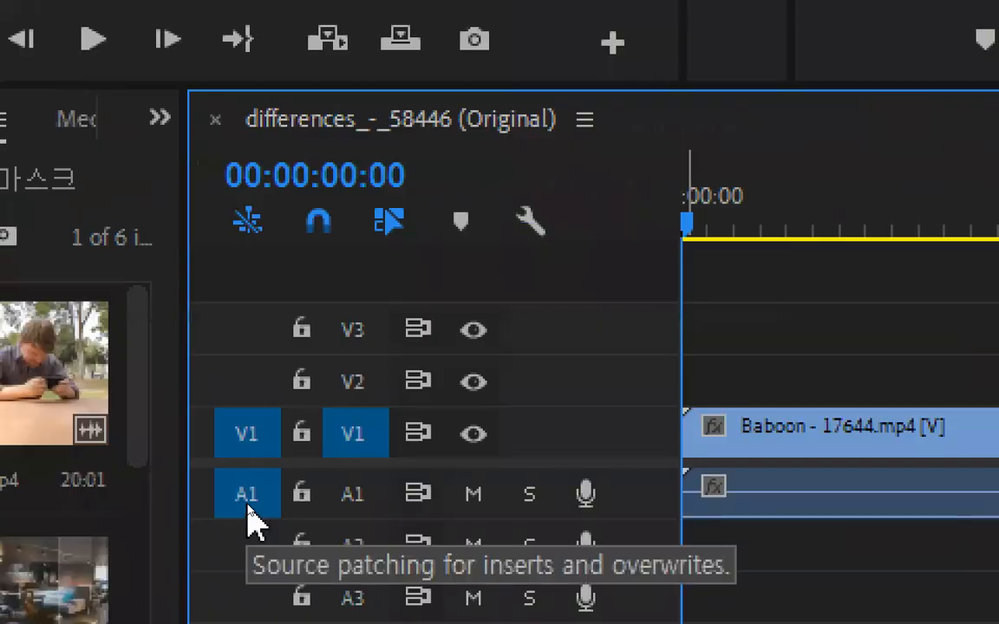
# Switch source patching for A1 off and on again, and turn on track targeting for A1
pyautogui.click(249, 510)
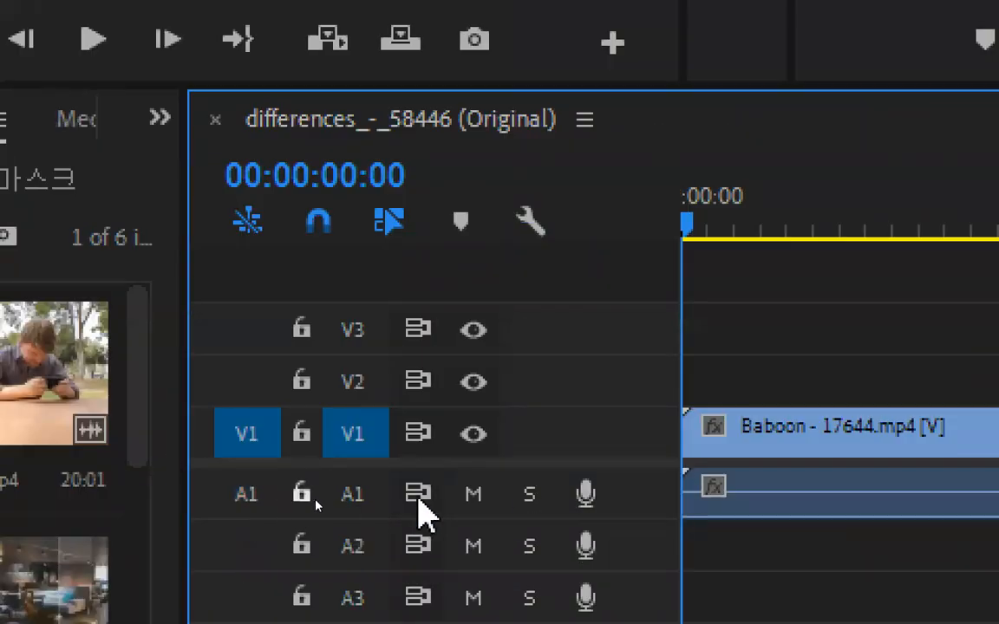
pyautogui.click(250, 503)
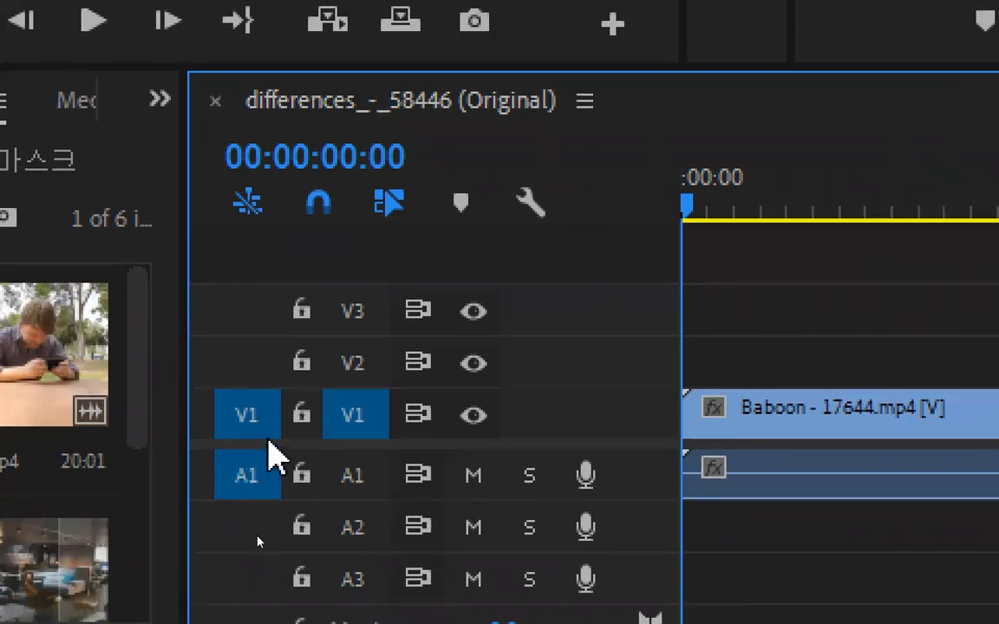
pyautogui.click(357, 476)
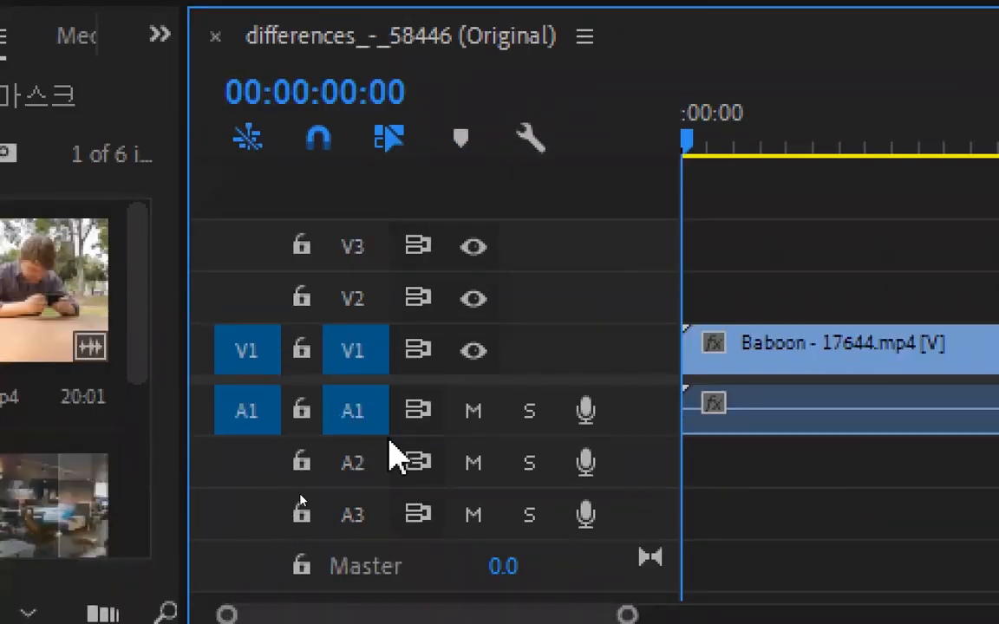
# Replace the Baboon clip with a video-only copy on V1, with source patching and track targeting off for A1
pyautogui.click(727, 423)
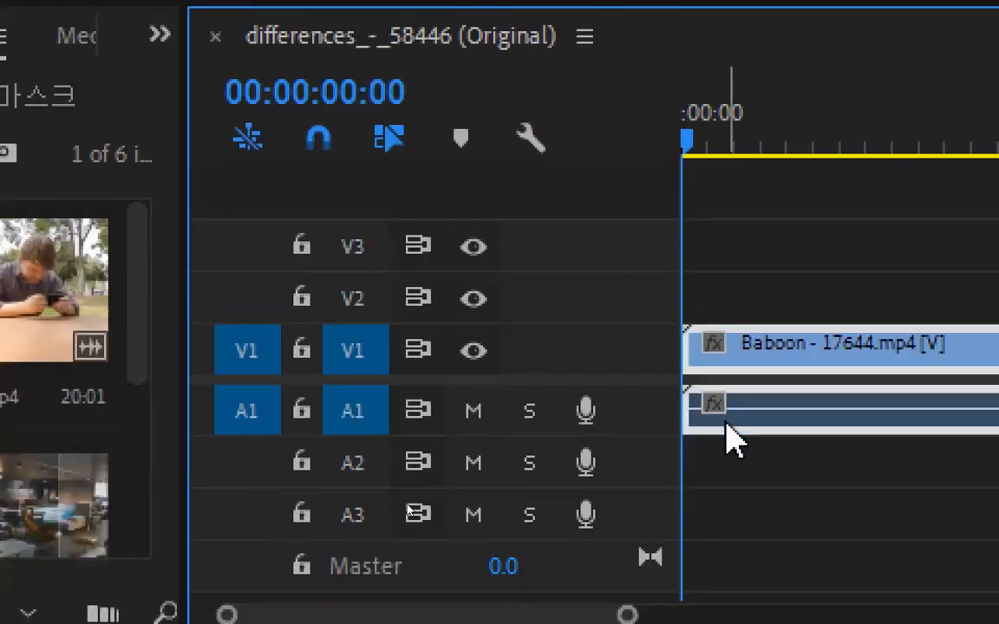
pyautogui.press('Delete')
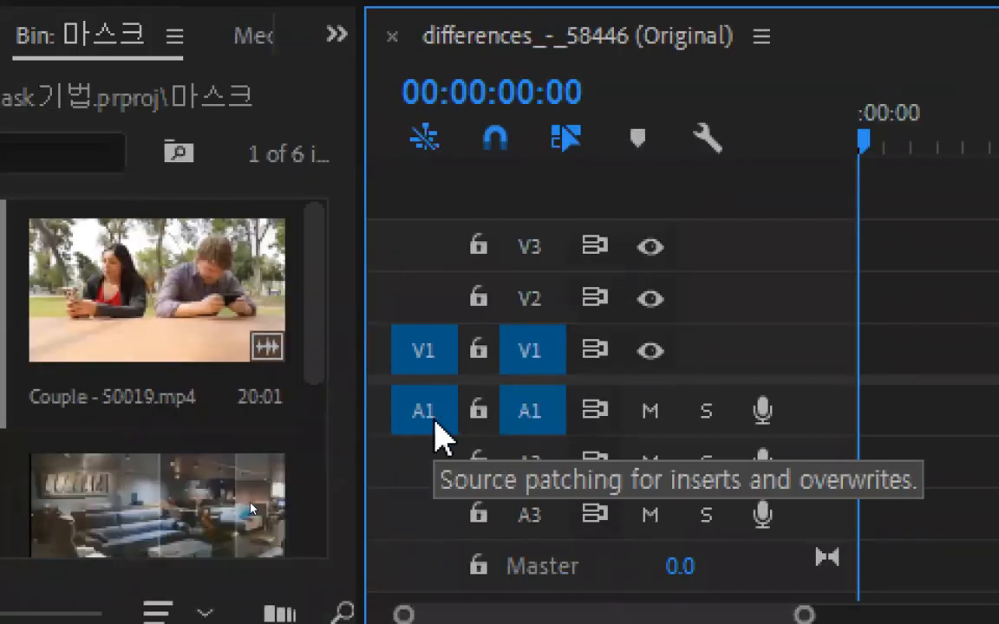
pyautogui.click(435, 423)
pyautogui.click(525, 424)
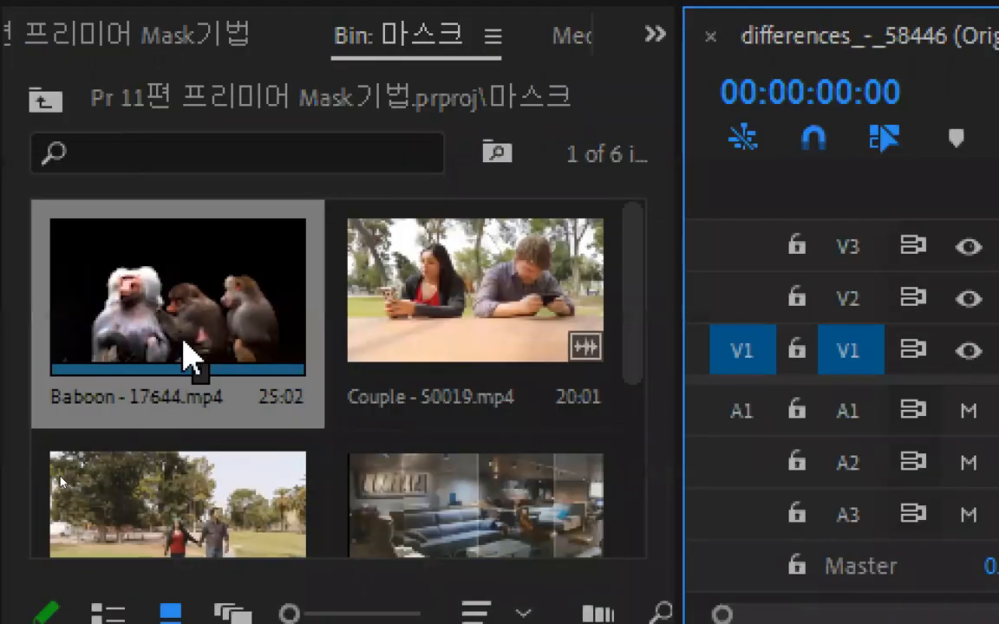
pyautogui.moveTo(191, 356); pyautogui.dragTo(998, 409)
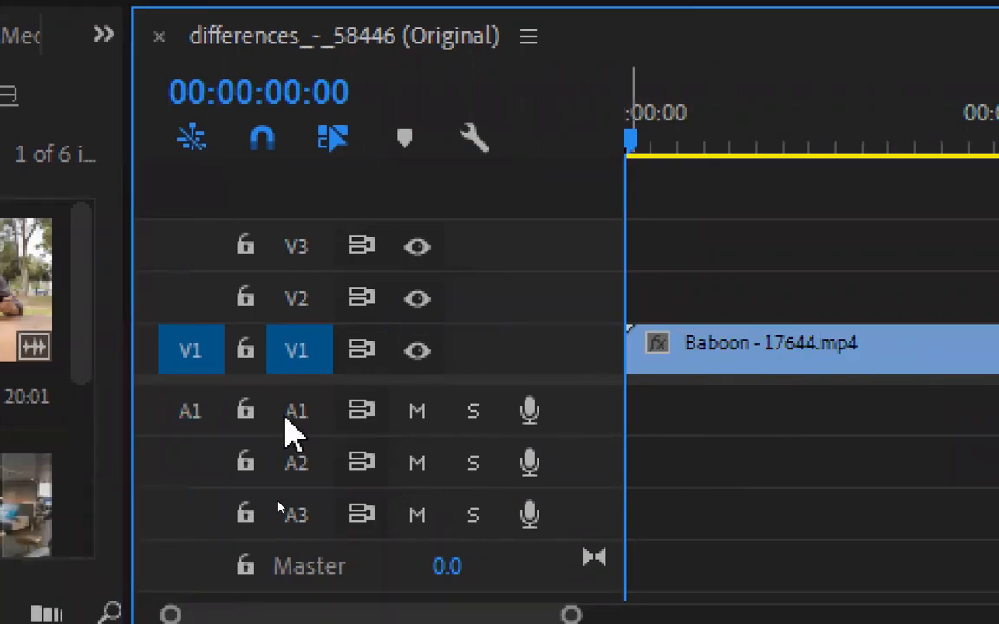
# Turn A1 source patching back on and replace the video-only Baboon clip with its linked video and audio
pyautogui.click(190, 409)
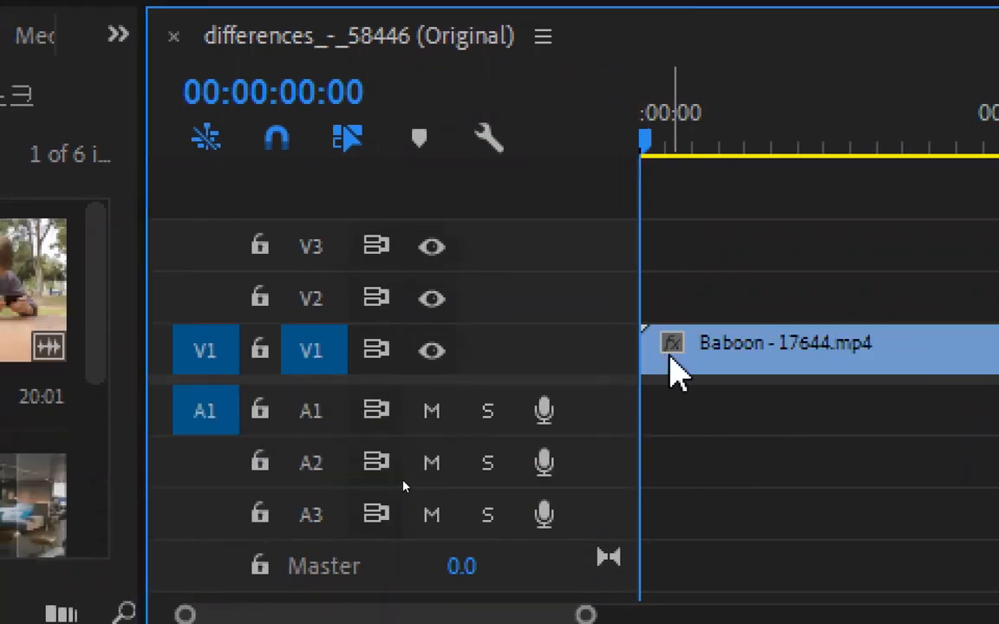
pyautogui.click(681, 349)
pyautogui.press('Delete')
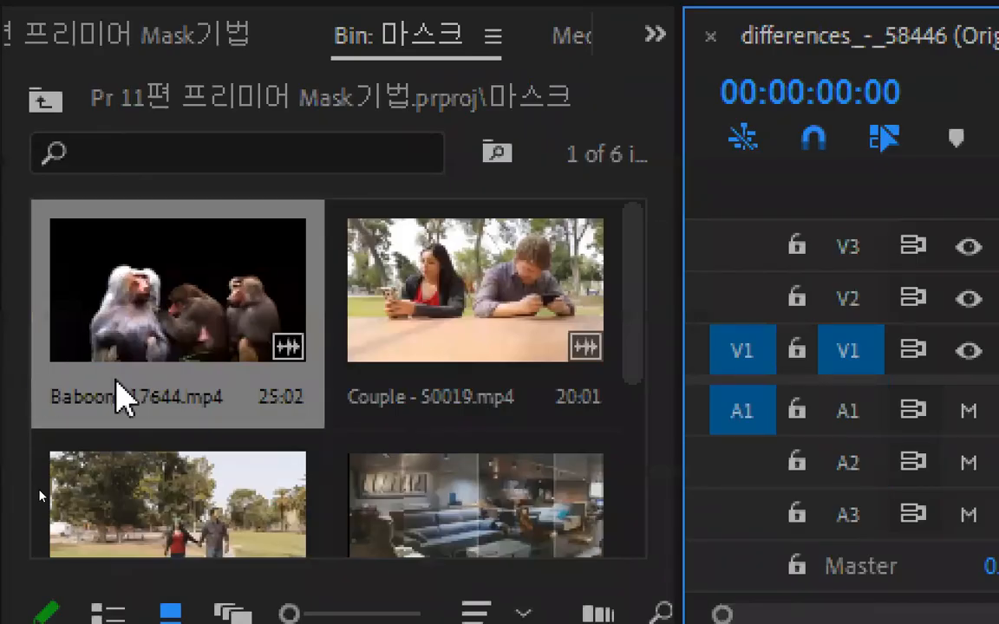
pyautogui.moveTo(152, 368); pyautogui.dragTo(803, 316)
pyautogui.moveTo(875, 312); pyautogui.dragTo(718, 390)
# Delete the linked Baboon clip, turn off source patching for A1 and place only the clip's video on V1
pyautogui.click(808, 362)
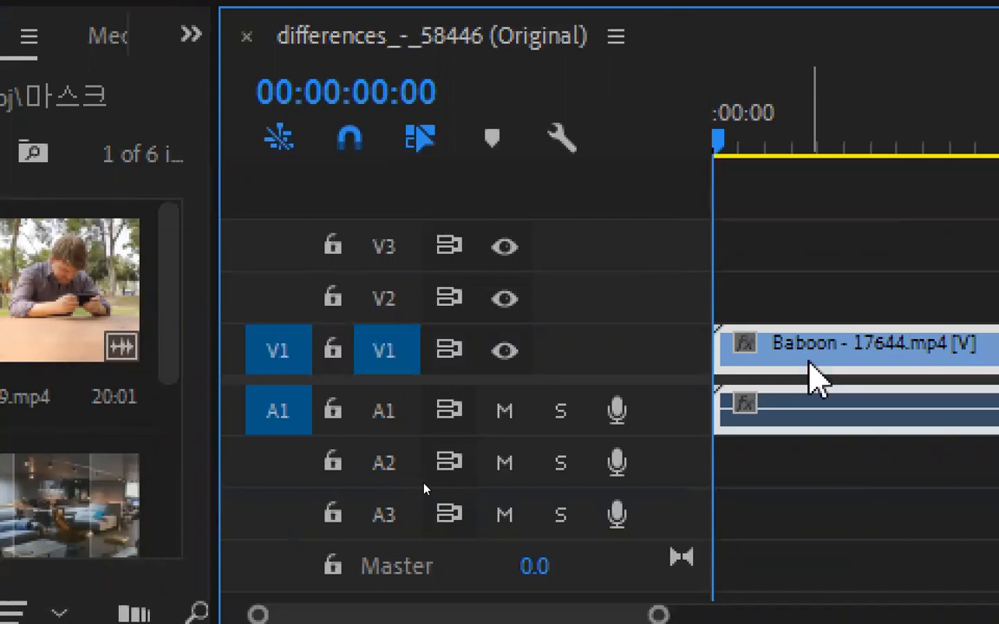
pyautogui.press('Delete')
pyautogui.click(276, 419)
pyautogui.moveTo(110, 326); pyautogui.dragTo(662, 372)
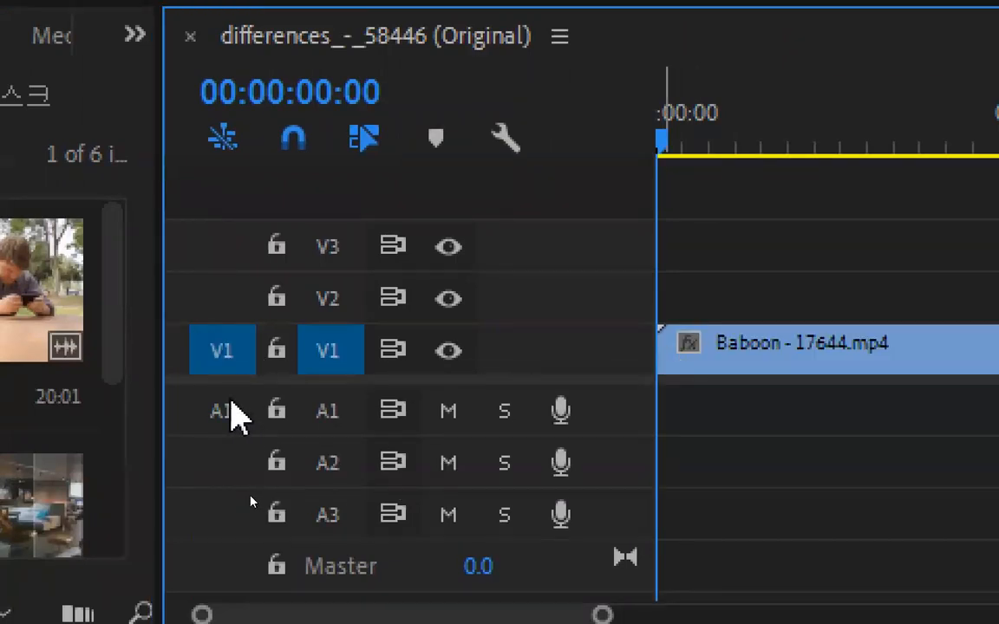
# Turn source patching for A1 back on and delete the video-only Baboon clip from V1
pyautogui.click(227, 409)
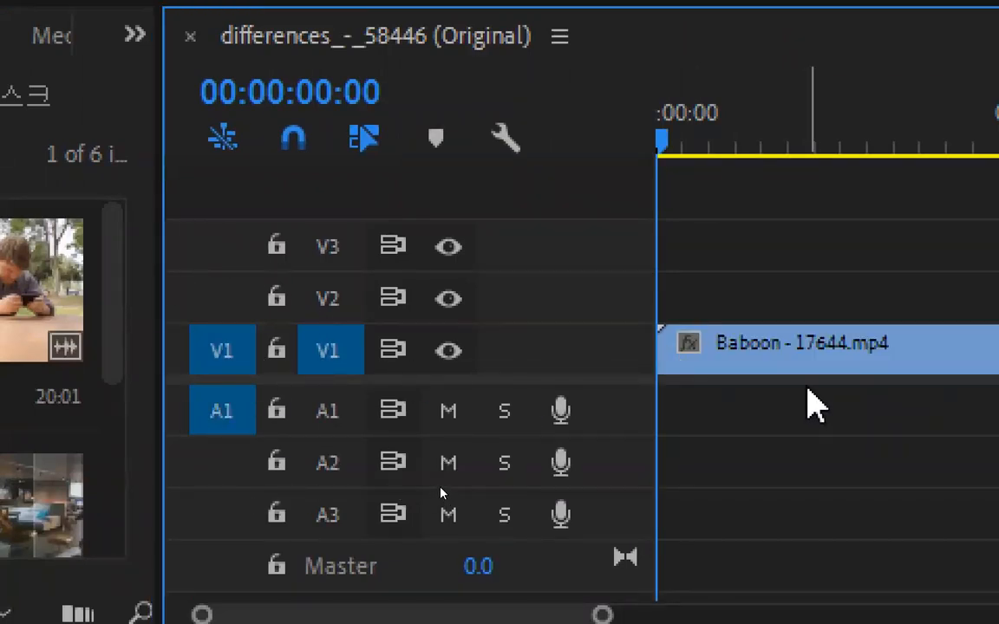
pyautogui.click(802, 351)
pyautogui.press('Delete')
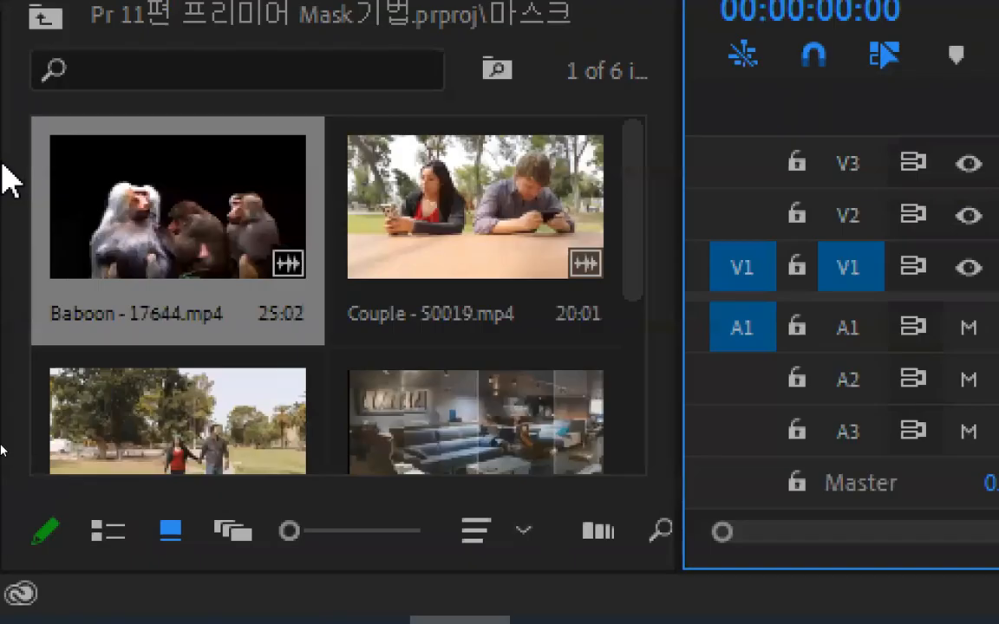
# Place Couple - 50019.mp4 at the start of the empty timeline, changing the sequence settings to match the clip
pyautogui.moveTo(483, 165); pyautogui.dragTo(998, 322)
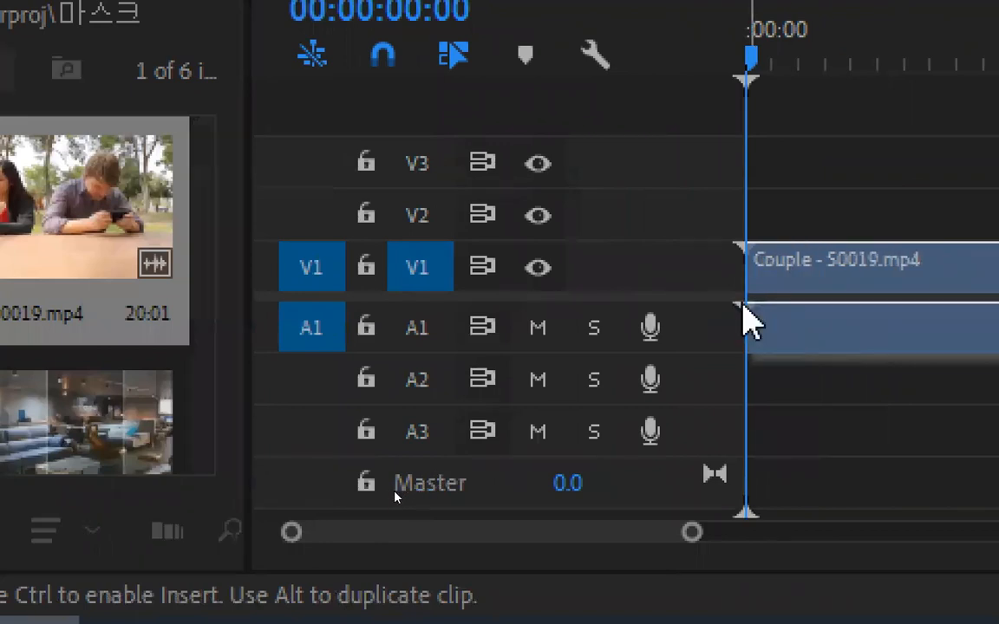
pyautogui.moveTo(744, 312); pyautogui.dragTo(757, 310)
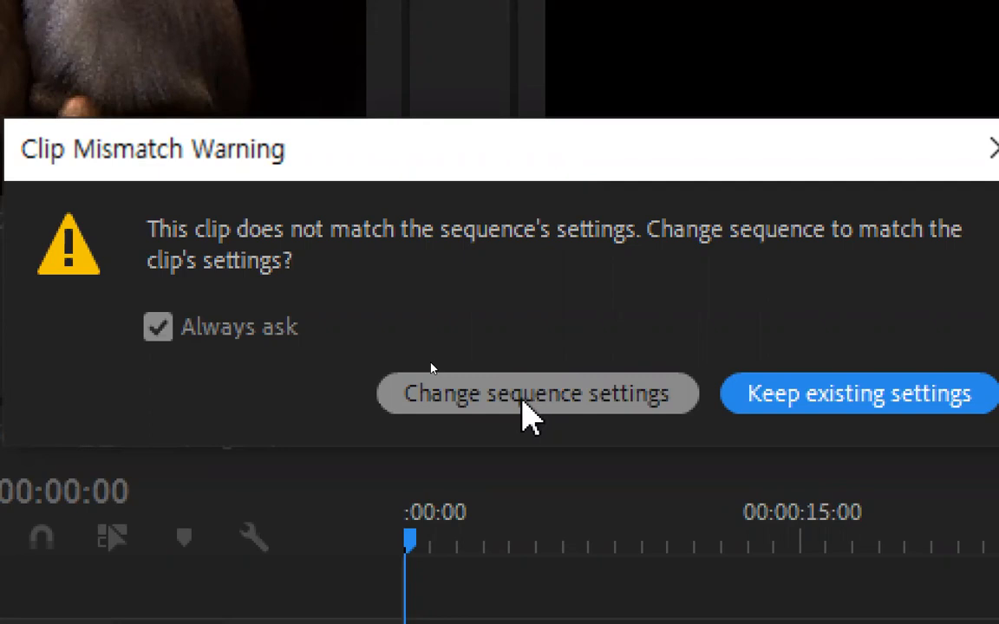
pyautogui.click(522, 401)
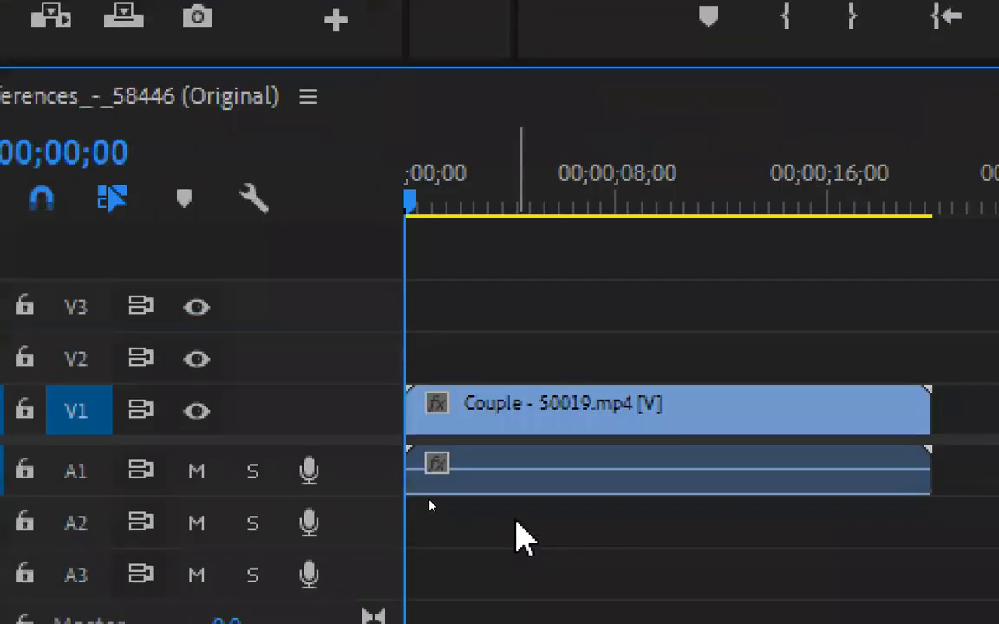
# Unlink the Couple - 50019.mp4 clip and delete its audio from A1, keeping only the video on V1
pyautogui.click(517, 469)
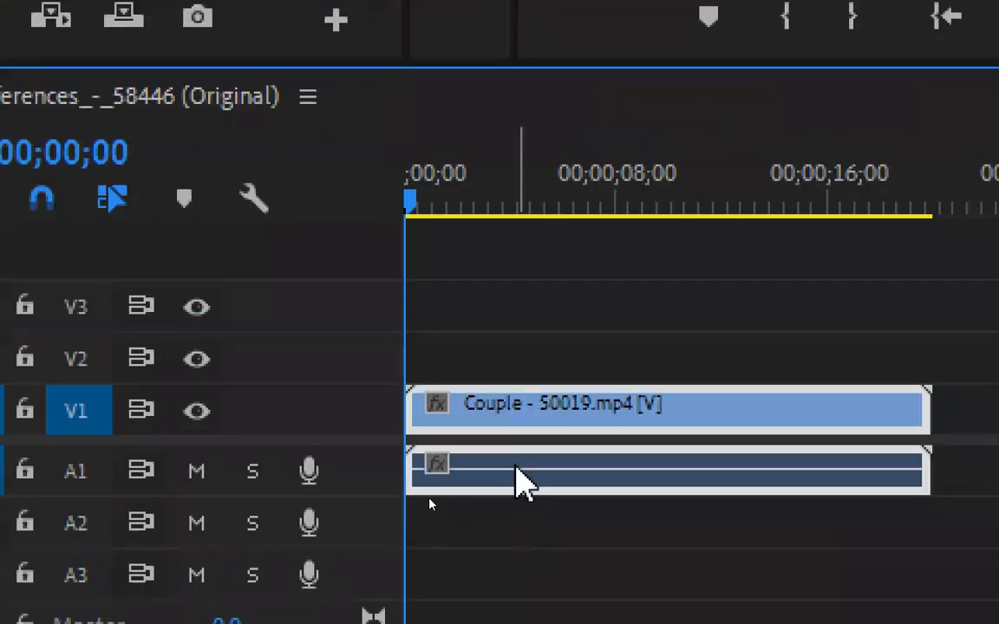
pyautogui.hotkey('ctrl', 'l')
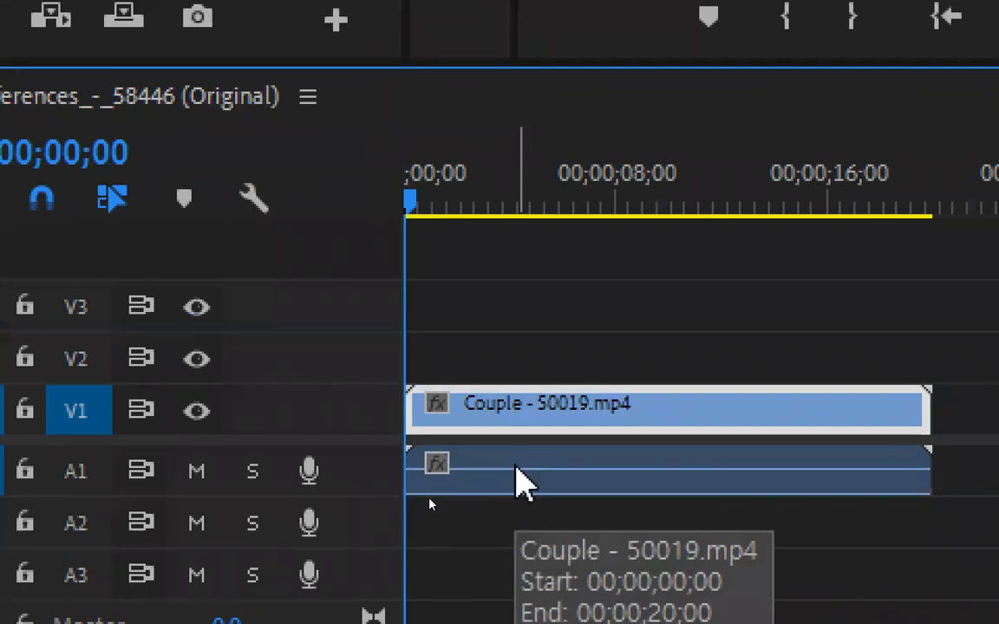
pyautogui.click(518, 482)
pyautogui.press('Delete')
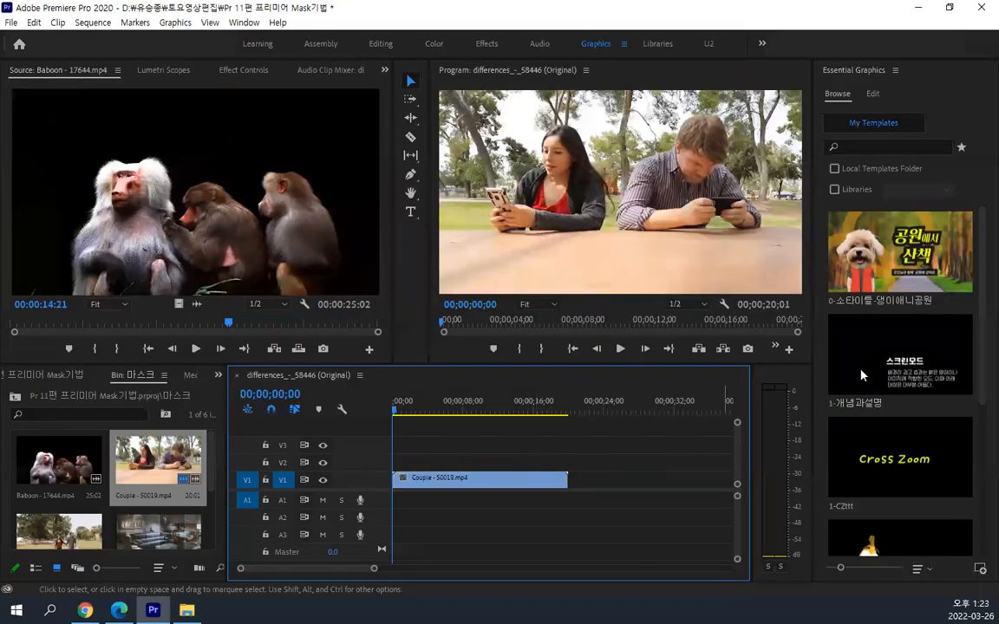
# Add an ellipse mask to the Opacity effect of the Couple - 50019.mp4 clip on V1
pyautogui.click(447, 482)
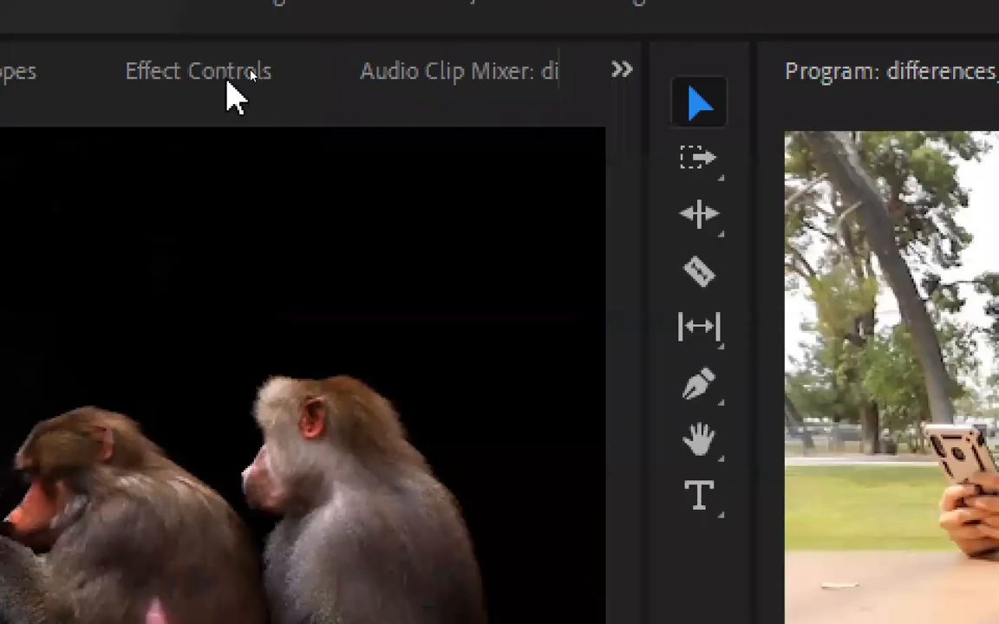
pyautogui.click(251, 71)
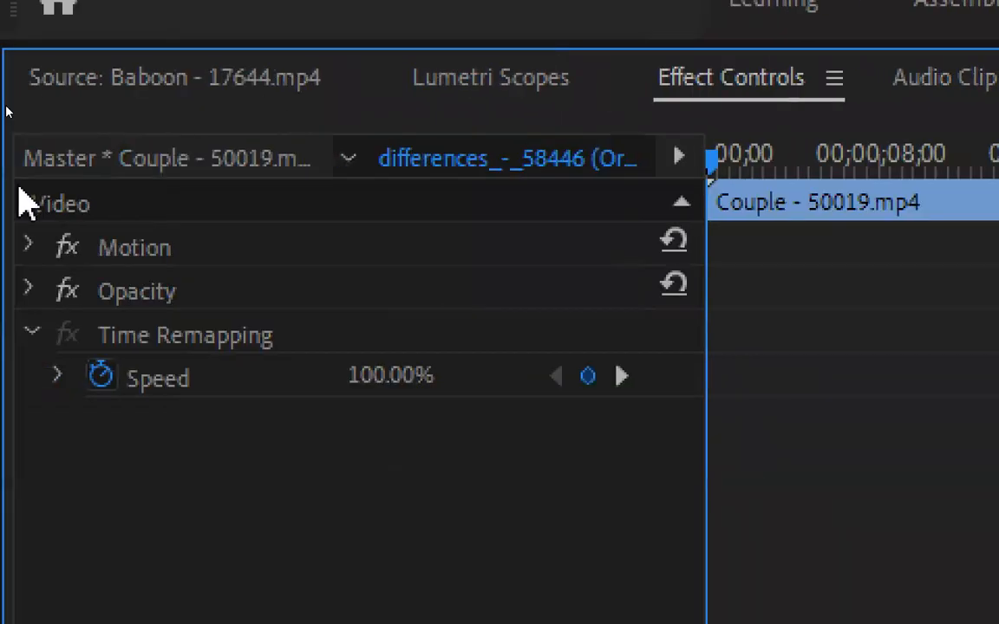
pyautogui.click(28, 334)
pyautogui.click(154, 243)
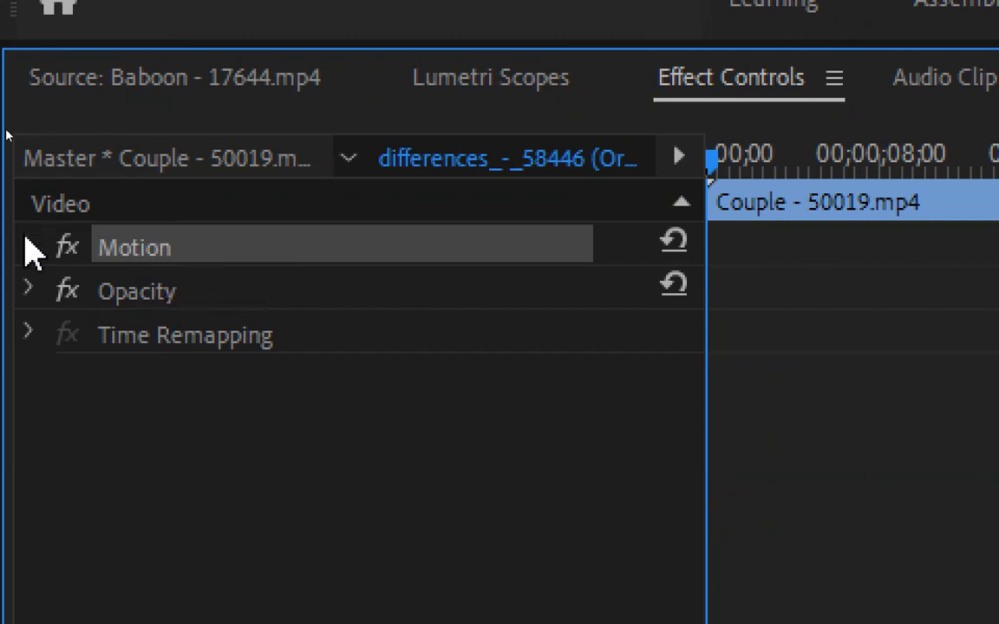
pyautogui.click(140, 299)
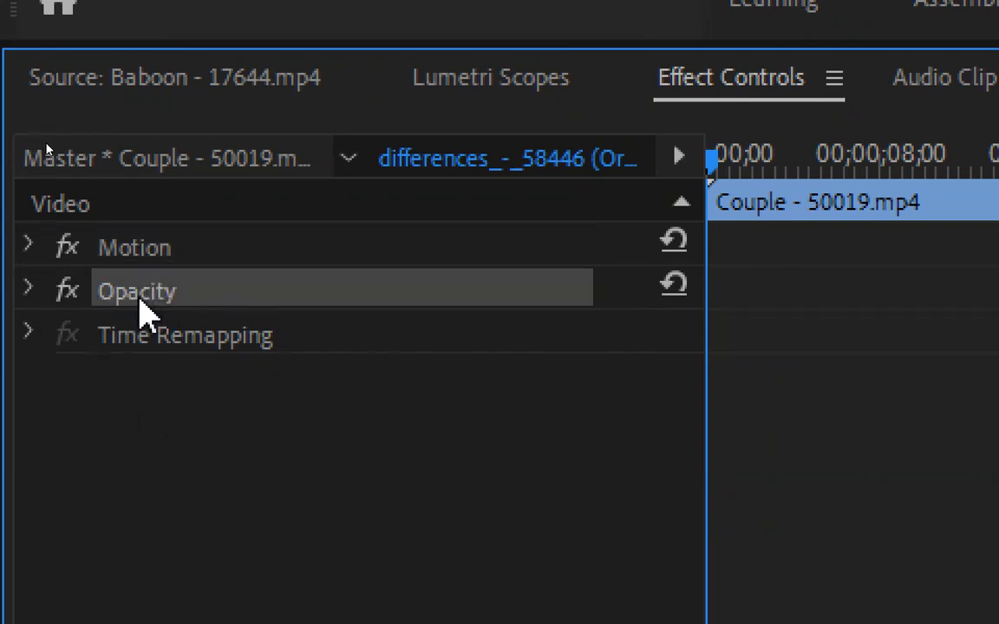
pyautogui.click(28, 288)
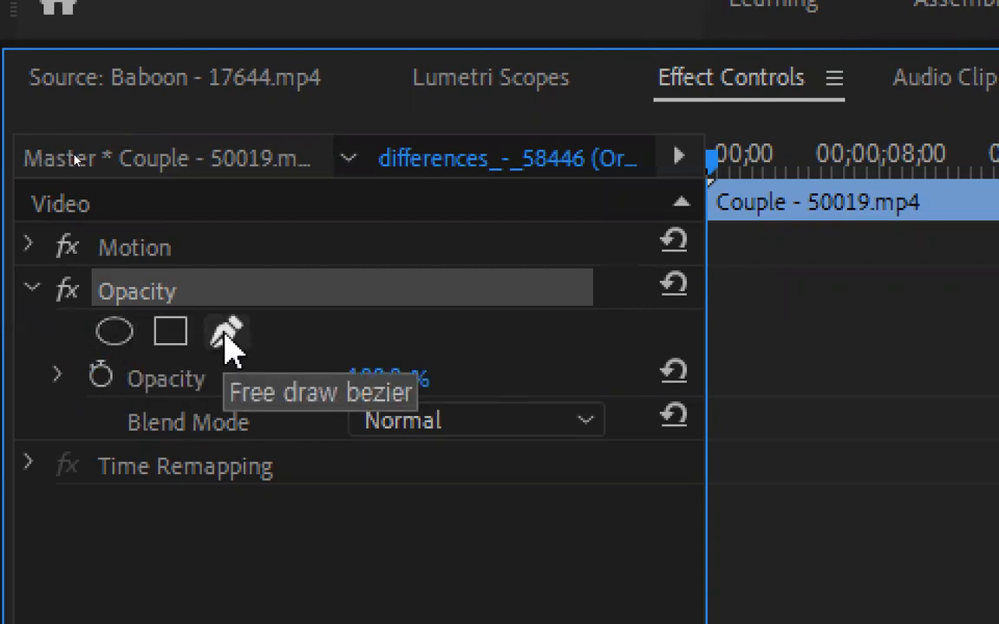
pyautogui.click(126, 337)
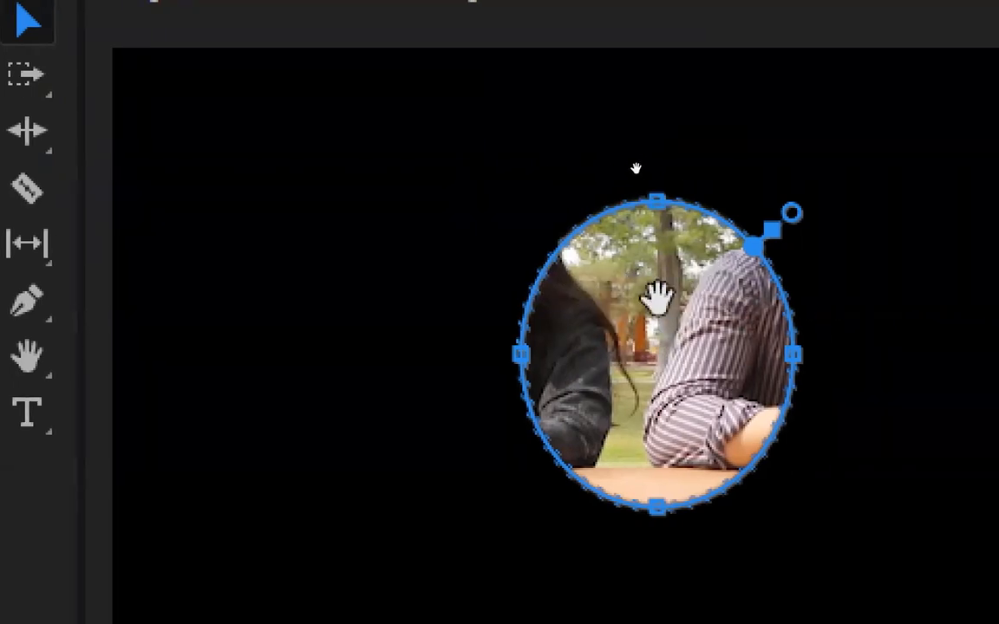
# Move the ellipse mask over the woman and enlarge it rightward and downward into a rough circle around her
pyautogui.moveTo(668, 341); pyautogui.dragTo(436, 247)
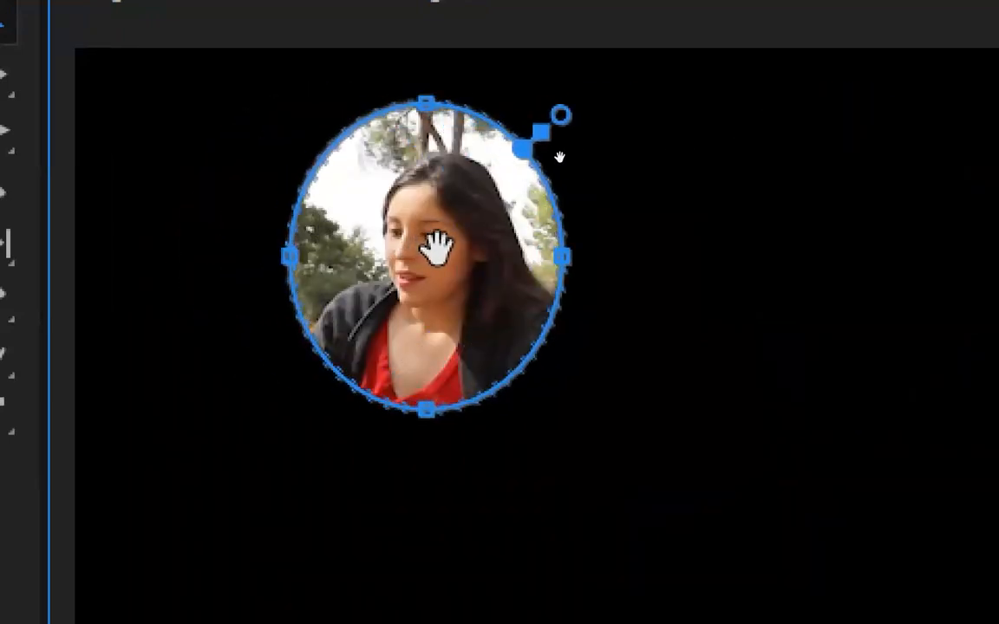
pyautogui.moveTo(436, 247); pyautogui.dragTo(430, 276)
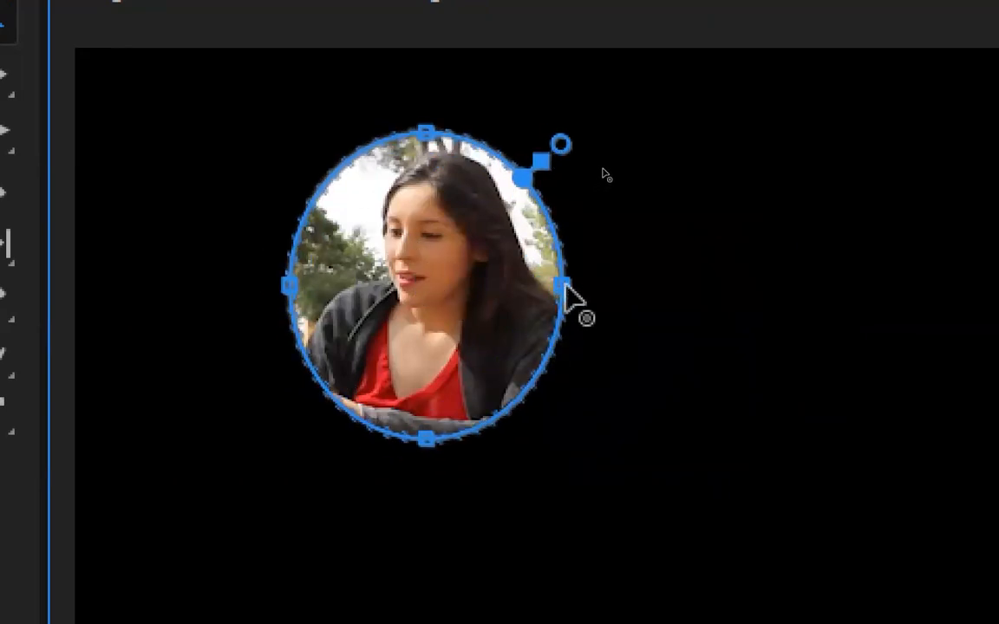
pyautogui.moveTo(565, 295); pyautogui.dragTo(661, 286)
pyautogui.moveTo(478, 439); pyautogui.dragTo(481, 526)
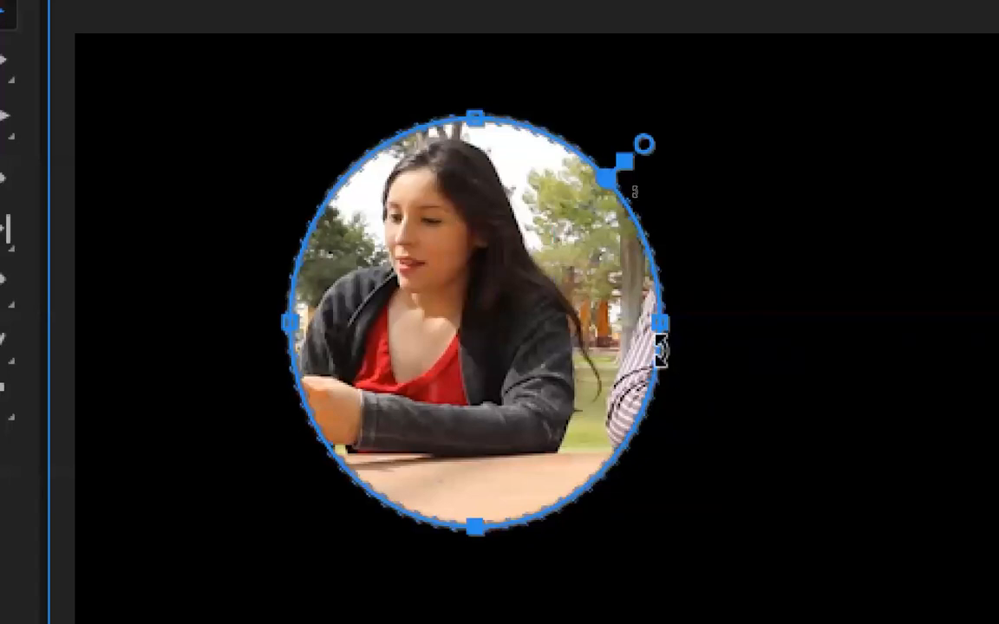
pyautogui.moveTo(663, 319); pyautogui.dragTo(710, 323)
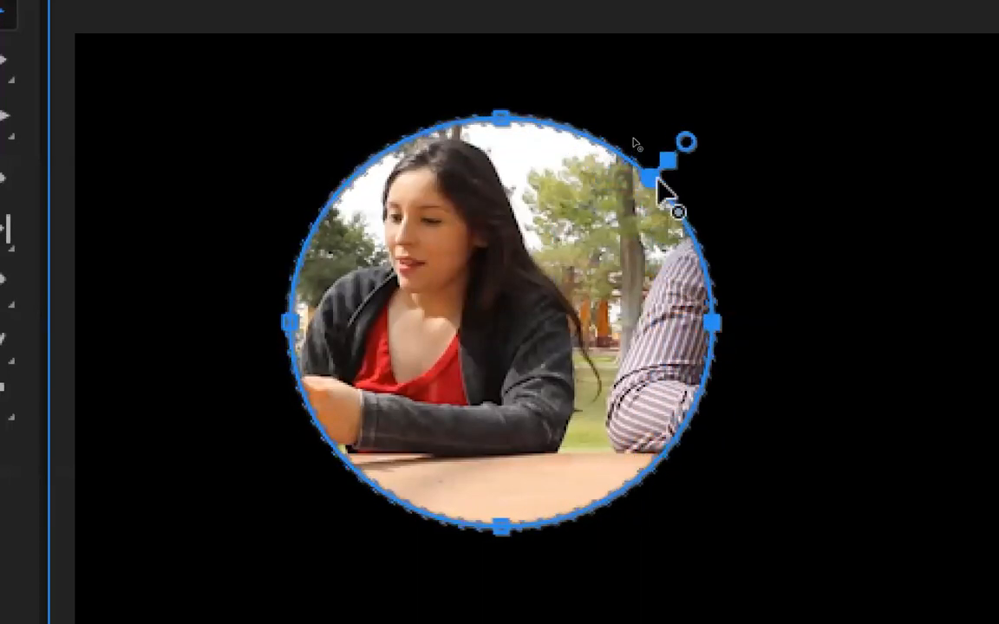
# Enlarge the circular mask further at its upper, left and lower edges and shift it to frame the woman and her phone
pyautogui.moveTo(663, 187); pyautogui.dragTo(592, 54)
pyautogui.moveTo(592, 101); pyautogui.dragTo(672, 182)
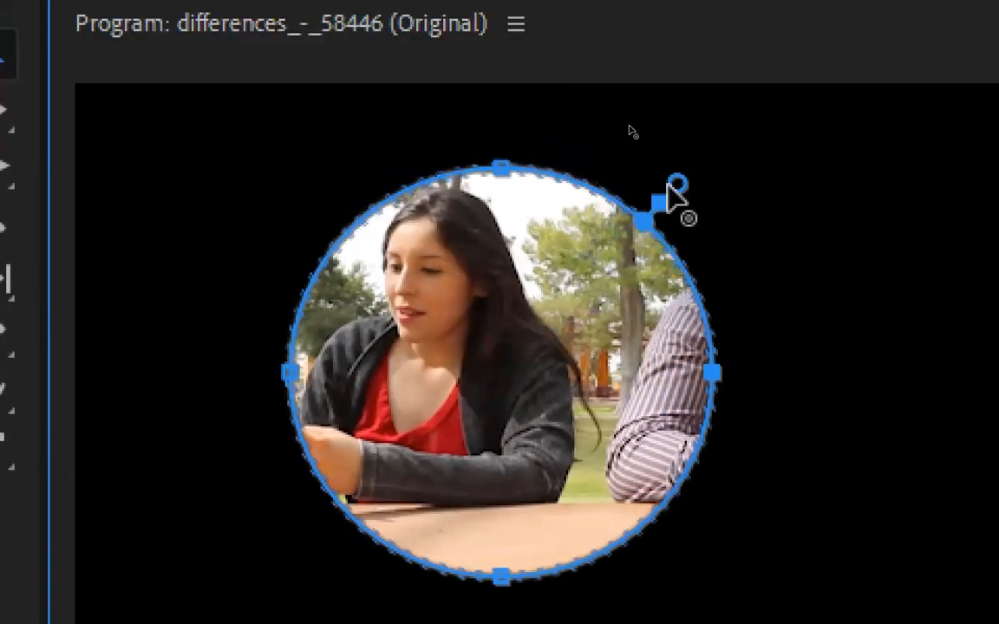
pyautogui.moveTo(498, 166); pyautogui.dragTo(501, 138)
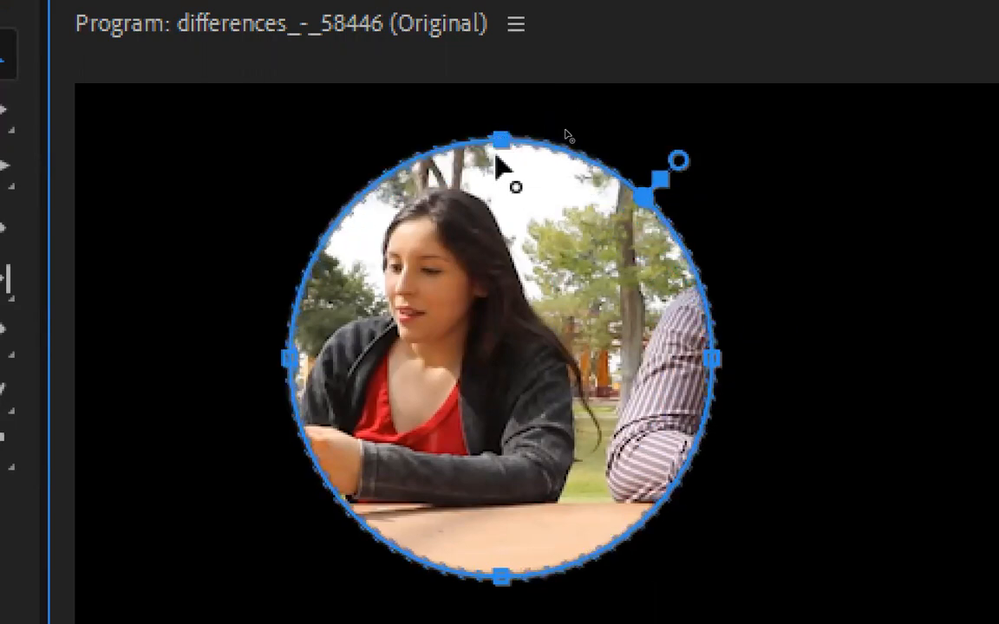
pyautogui.moveTo(295, 362); pyautogui.dragTo(250, 372)
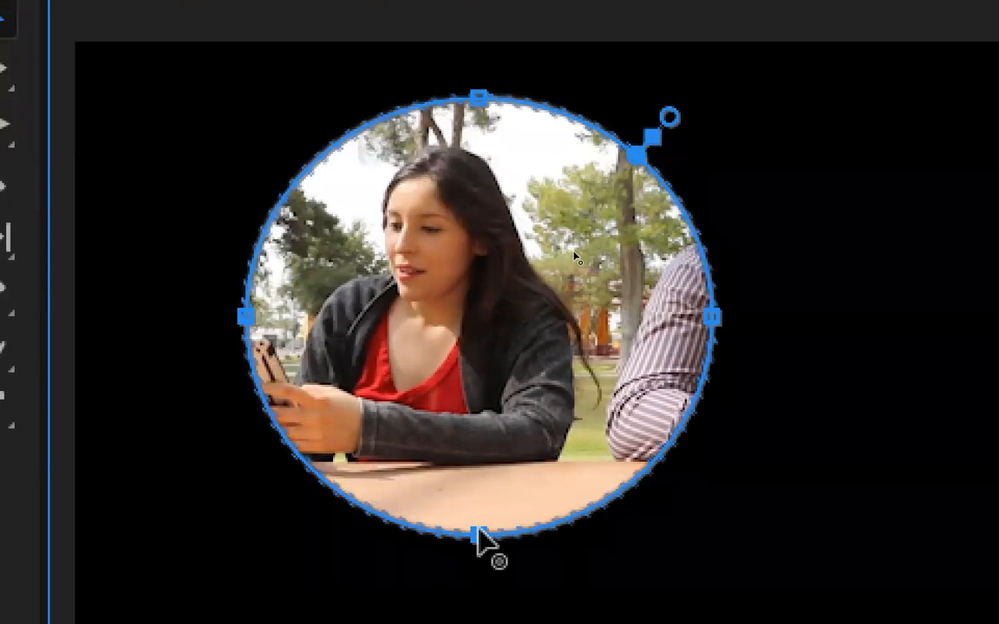
pyautogui.moveTo(480, 538); pyautogui.dragTo(481, 558)
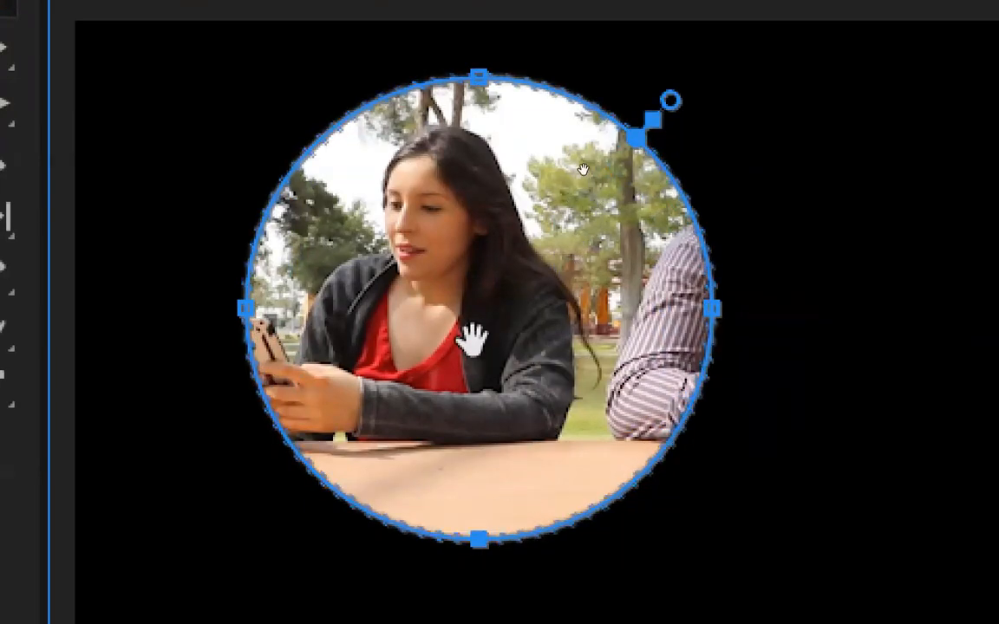
pyautogui.moveTo(515, 260); pyautogui.dragTo(427, 267)
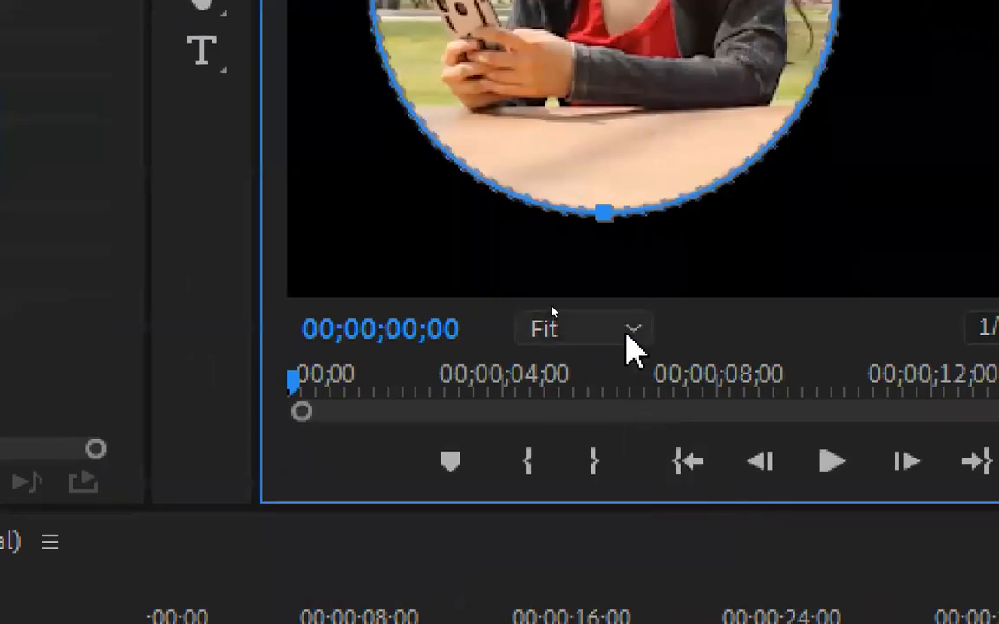
# Inspect the mask edge at 100% zoom, try Mask Feather values of 0 and 102, and reset the feather to its default
pyautogui.click(629, 333)
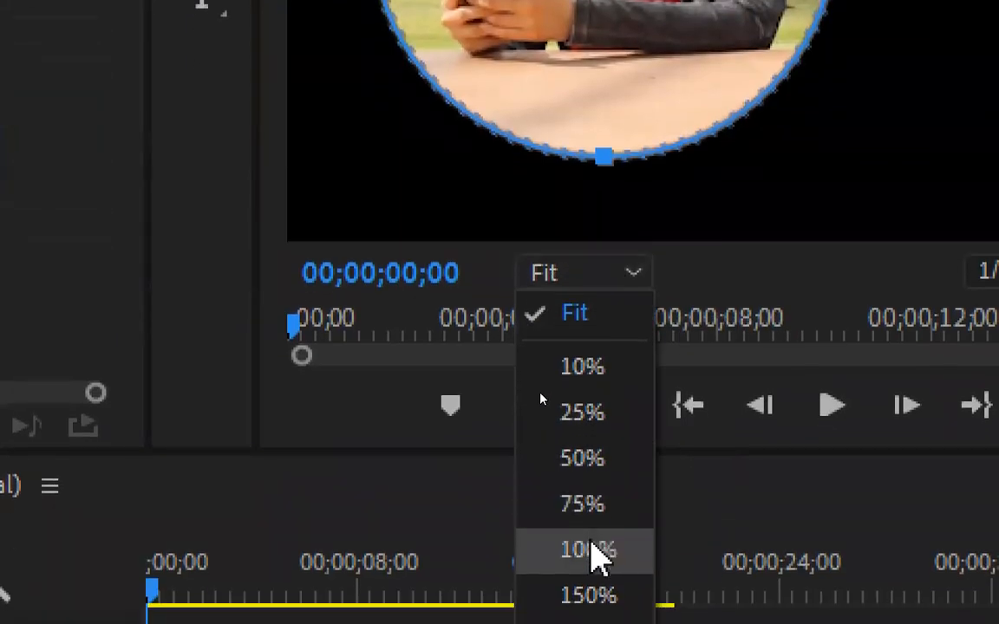
pyautogui.click(597, 605)
pyautogui.moveTo(668, 305); pyautogui.dragTo(383, 299)
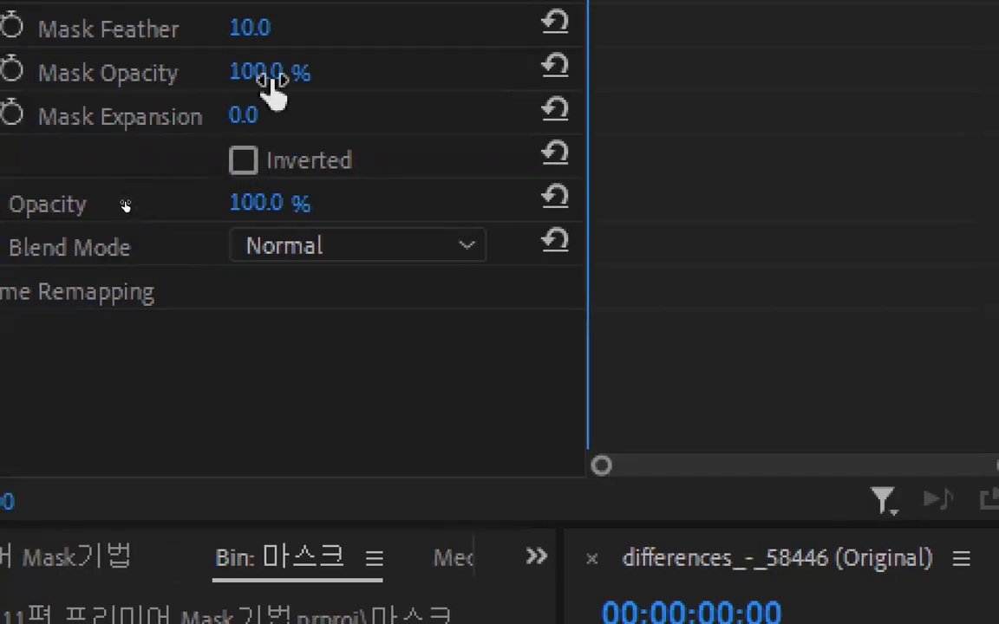
pyautogui.moveTo(277, 30); pyautogui.dragTo(217, 29)
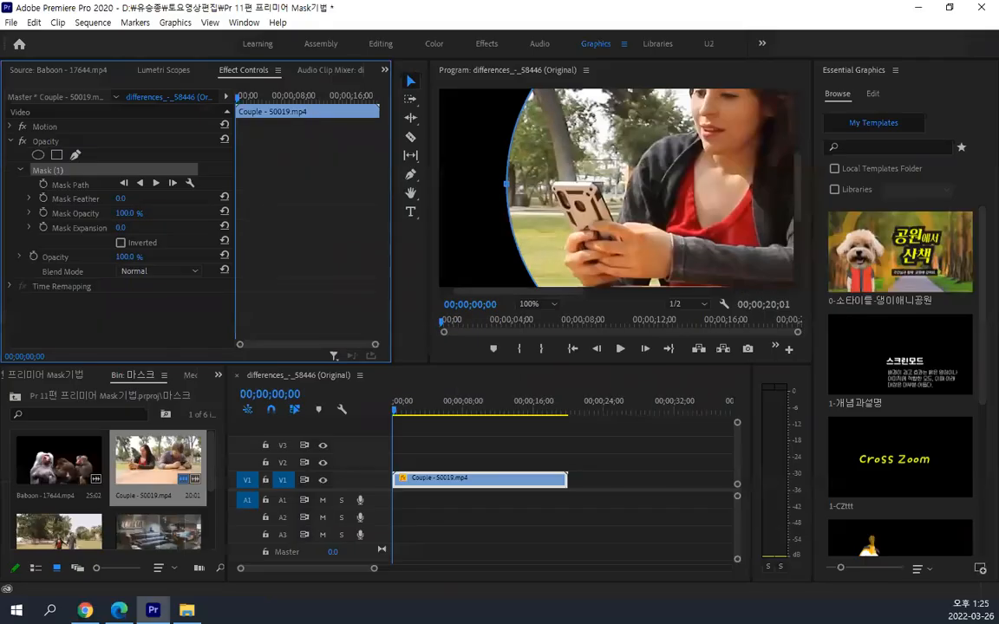
pyautogui.moveTo(166, 431); pyautogui.dragTo(323, 431)
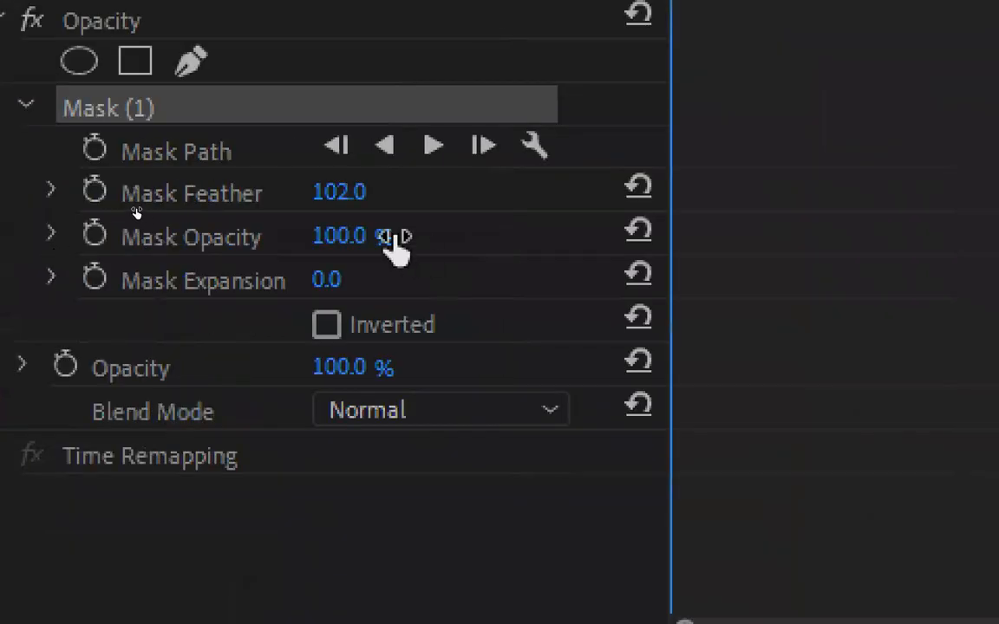
pyautogui.click(646, 189)
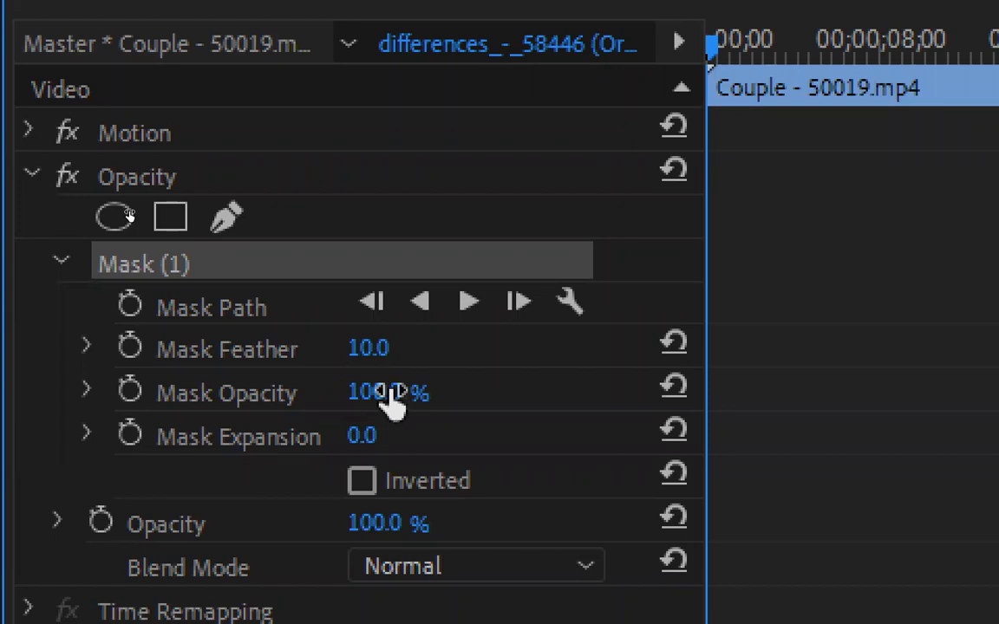
# Try a lower Mask Opacity, restore it to 100%, and fit the whole frame in the Program monitor again
pyautogui.moveTo(392, 401); pyautogui.dragTo(277, 401)
pyautogui.moveTo(122, 212); pyautogui.dragTo(176, 212)
pyautogui.hotkey('ctrl', '1')
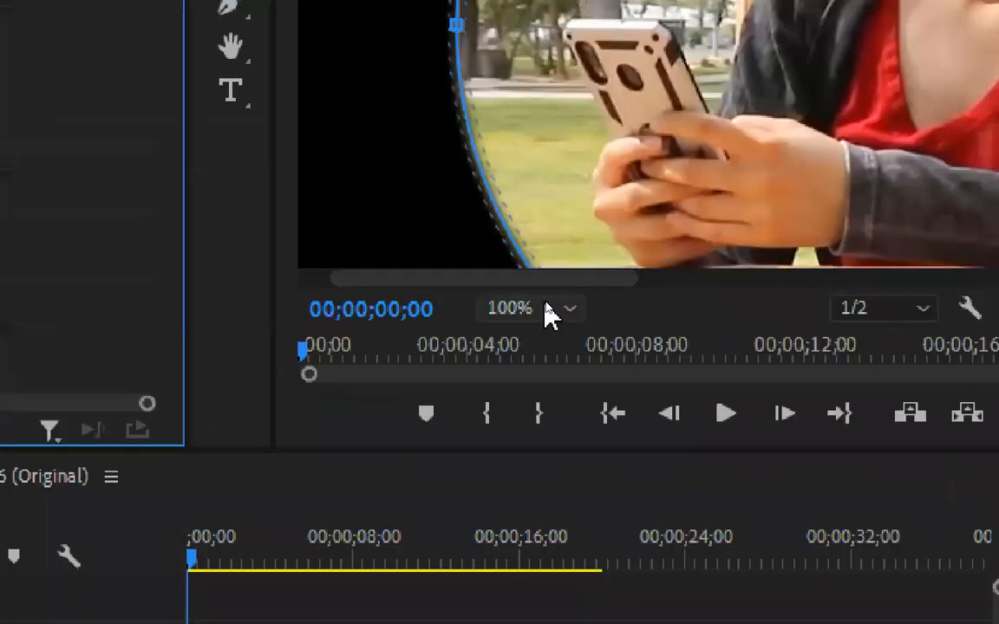
pyautogui.click(548, 305)
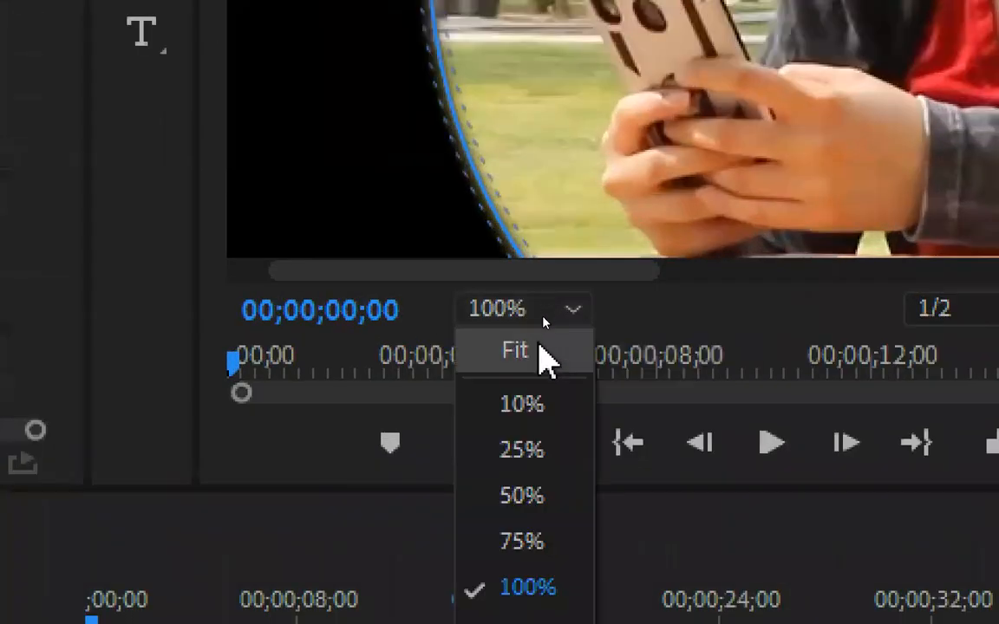
pyautogui.click(546, 356)
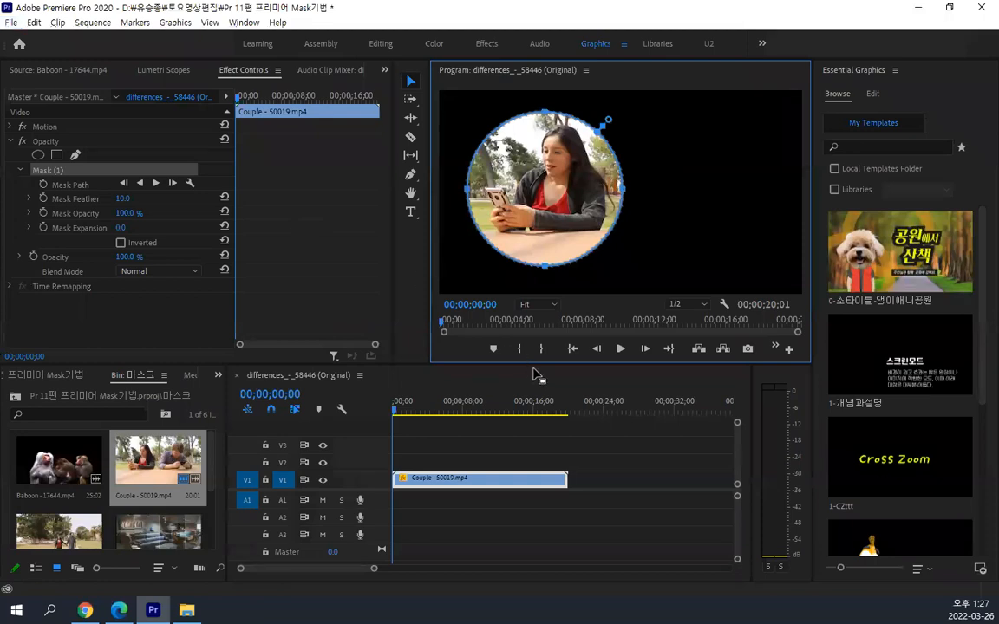
# Enlarge the Program monitor and vary the Mask Expansion both ways, leaving the visible area contracted well inside the mask path
pyautogui.moveTo(530, 364); pyautogui.dragTo(517, 519)
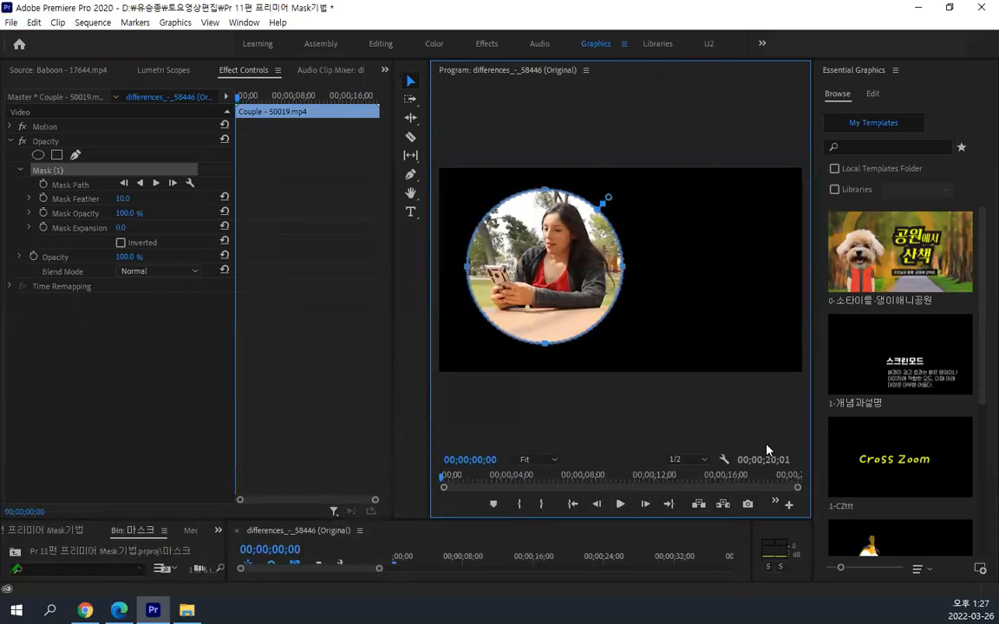
pyautogui.moveTo(813, 433); pyautogui.dragTo(936, 431)
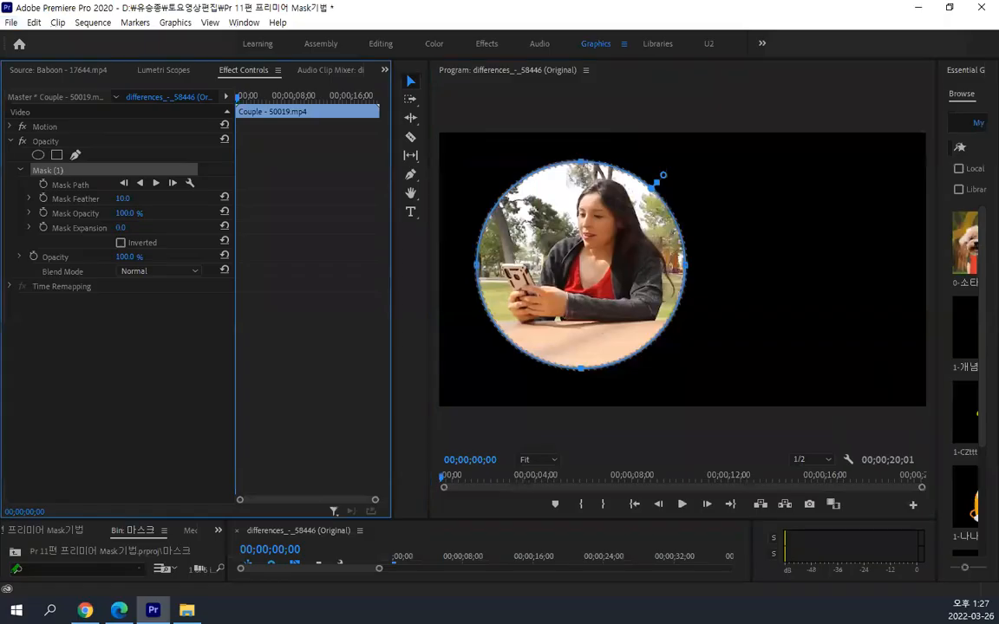
pyautogui.moveTo(328, 217); pyautogui.dragTo(564, 217)
pyautogui.moveTo(411, 228); pyautogui.dragTo(3, 263)
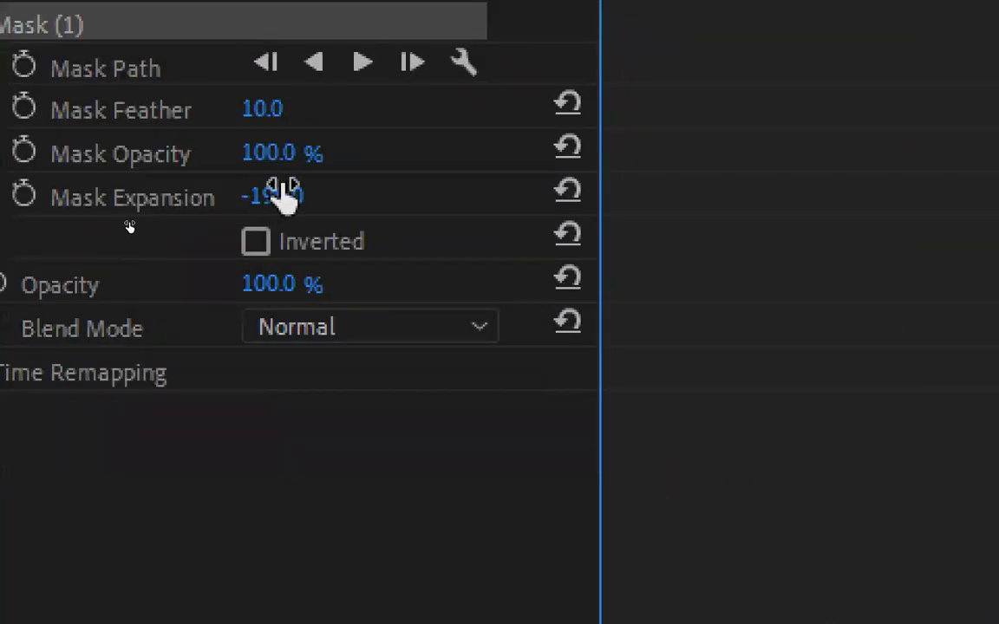
pyautogui.moveTo(284, 196); pyautogui.dragTo(867, 197)
pyautogui.moveTo(124, 227); pyautogui.dragTo(86, 227)
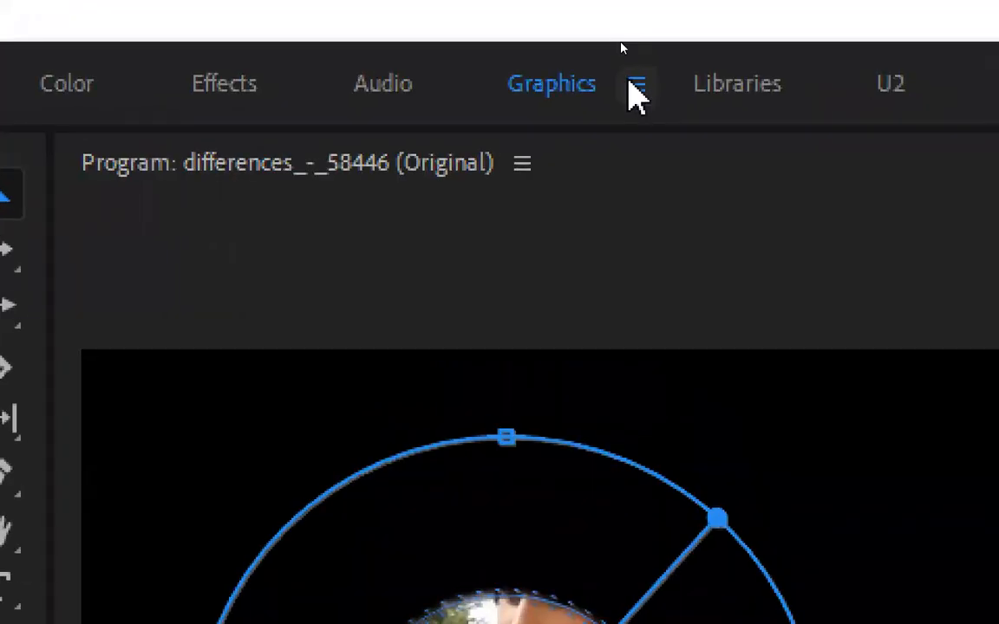
# Reset the Graphics workspace to its saved layout
pyautogui.click(624, 45)
pyautogui.click(860, 112)
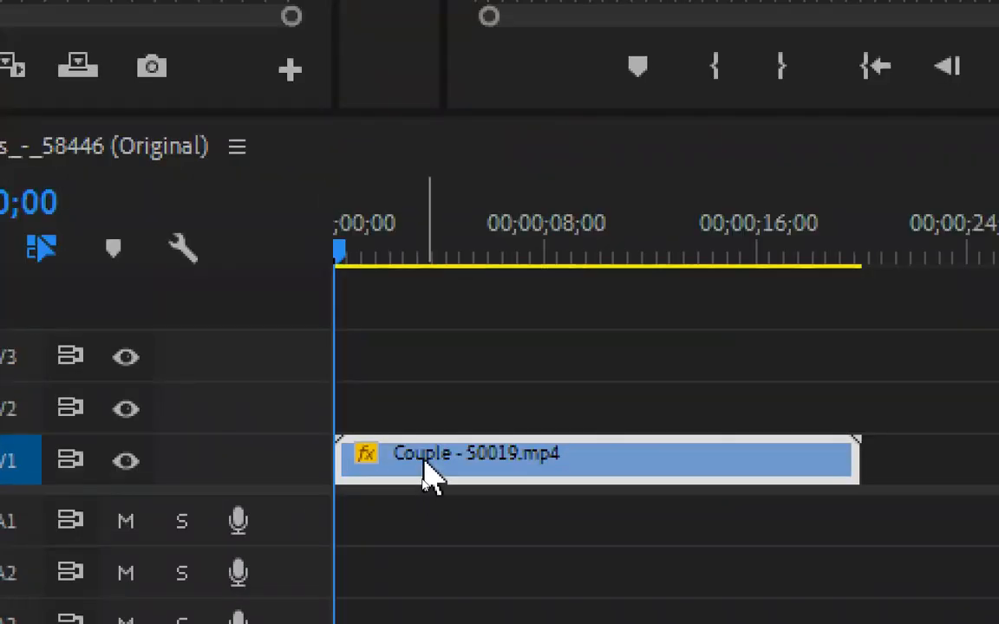
# Duplicate the masked Couple - 50019.mp4 clip from V1 onto V2 at the same time position, undoing the first copy and repeating it
pyautogui.click(384, 453)
pyautogui.moveTo(571, 449); pyautogui.dragTo(574, 406)
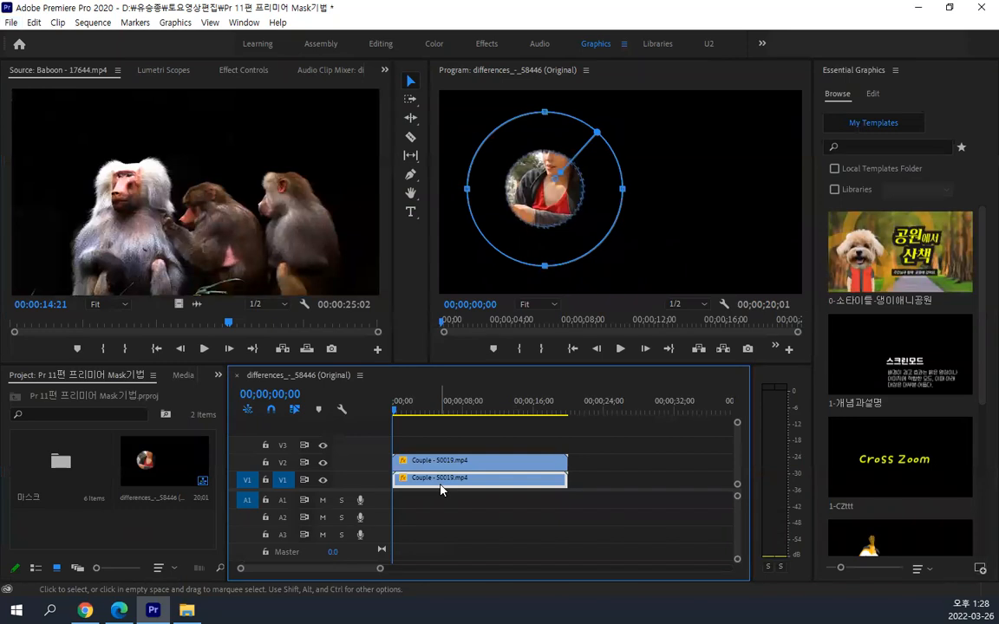
pyautogui.hotkey('ctrl', 'z')
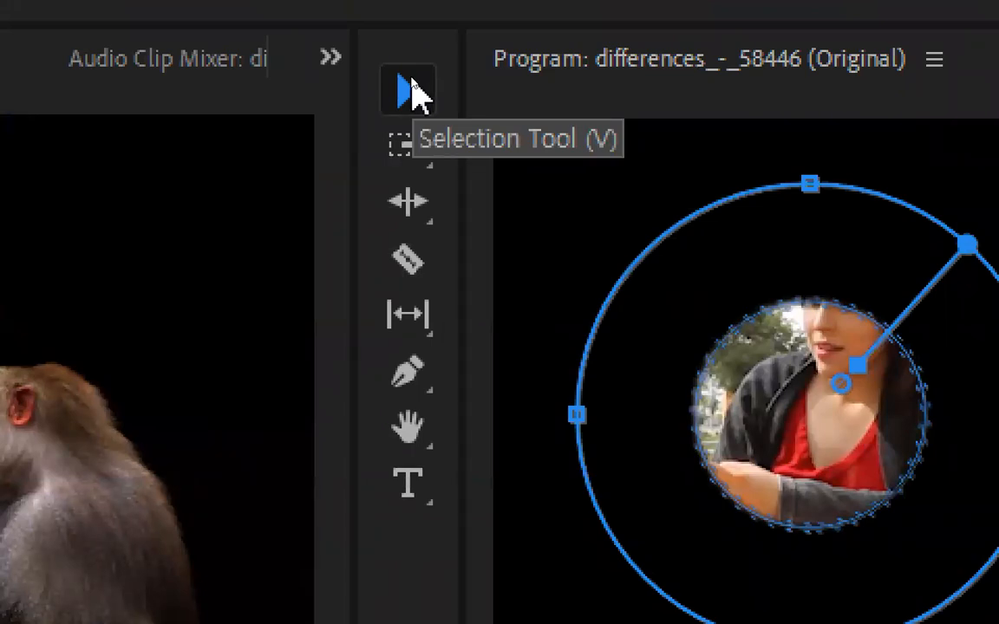
pyautogui.click(412, 90)
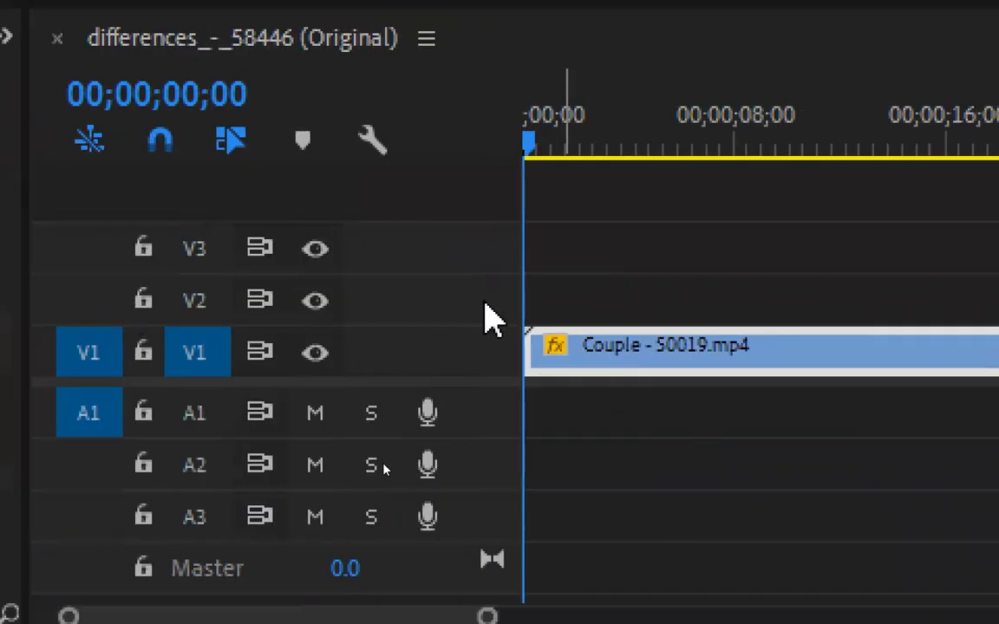
pyautogui.moveTo(598, 364); pyautogui.dragTo(597, 312)
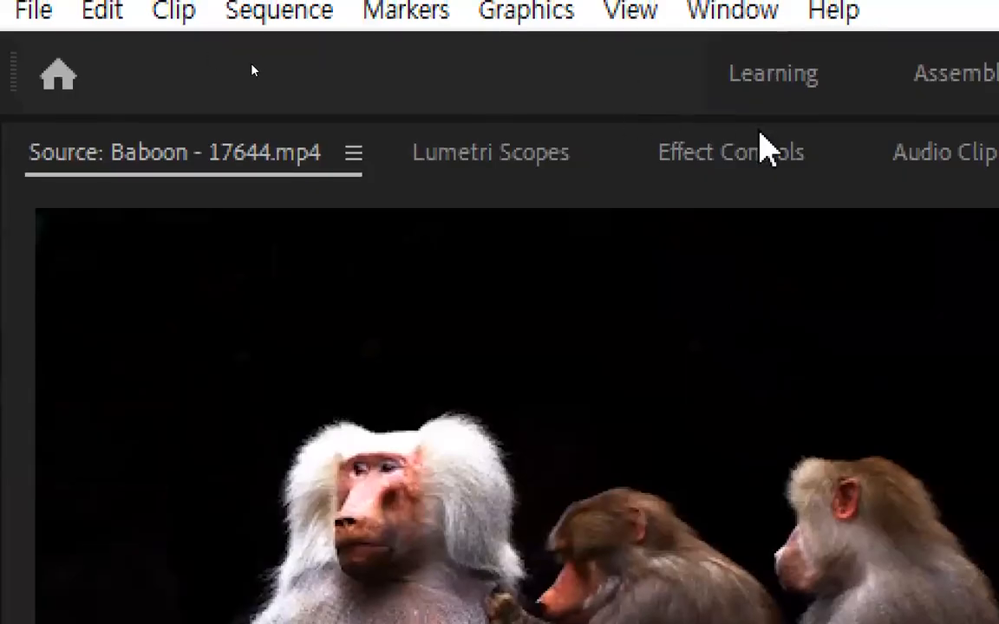
# Reset the V2 clip's Mask Expansion to its default of 0.0 and try inverting the mask, restoring it to non-inverted
pyautogui.click(752, 154)
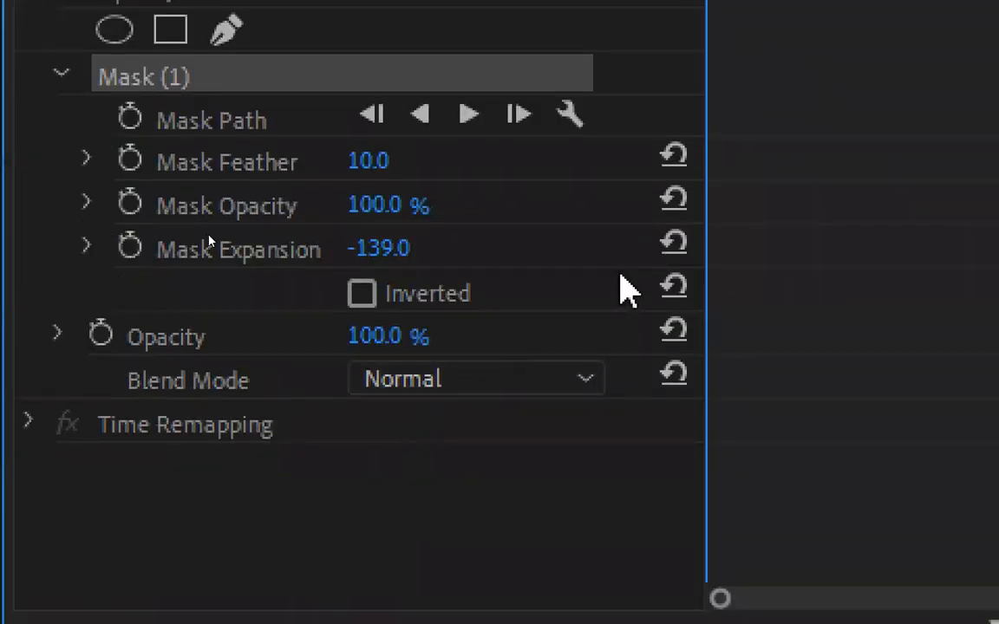
pyautogui.click(677, 250)
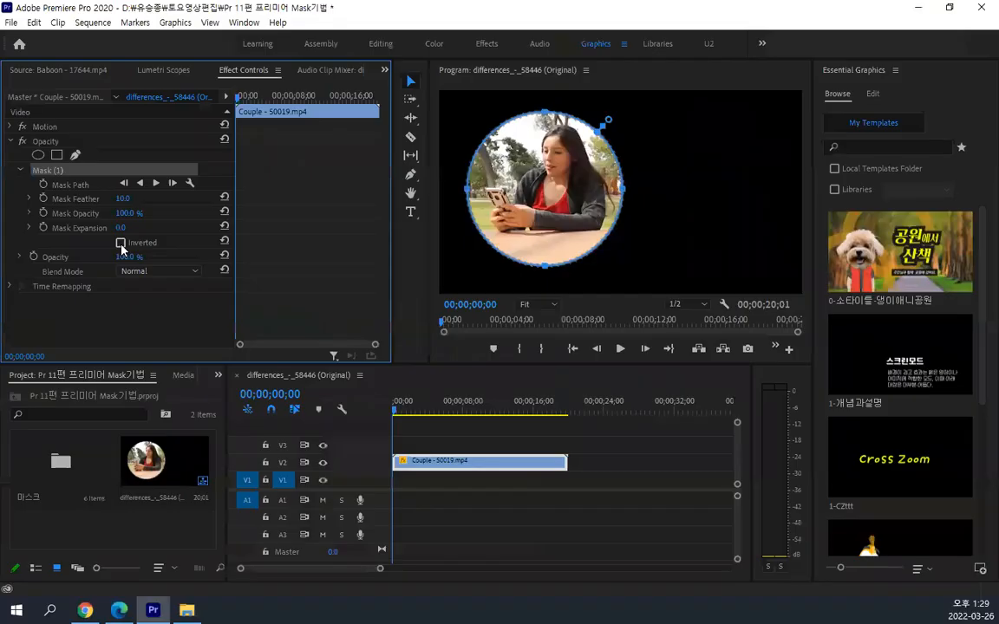
pyautogui.click(121, 244)
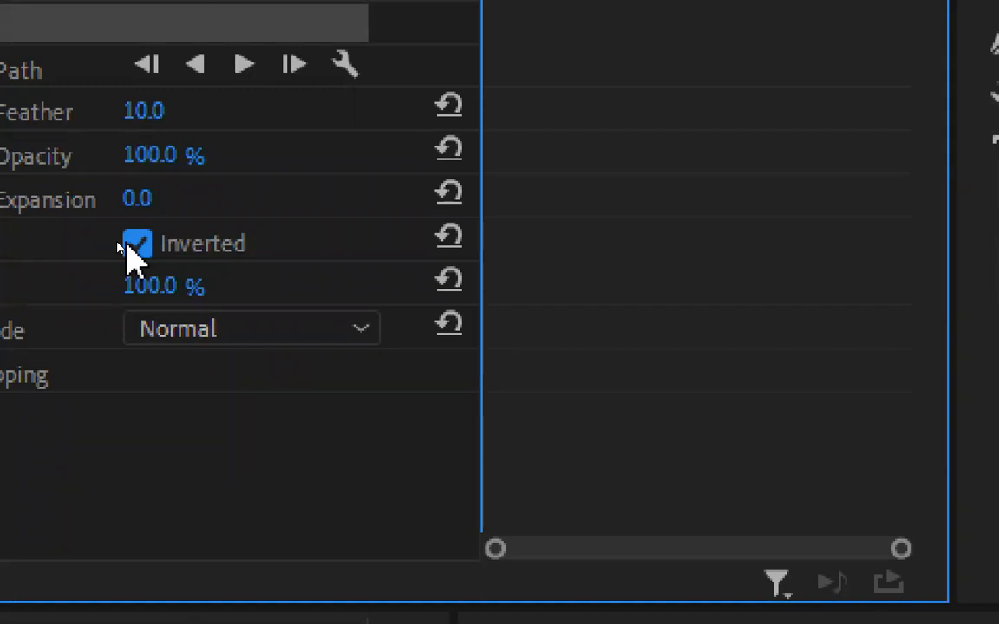
pyautogui.click(132, 246)
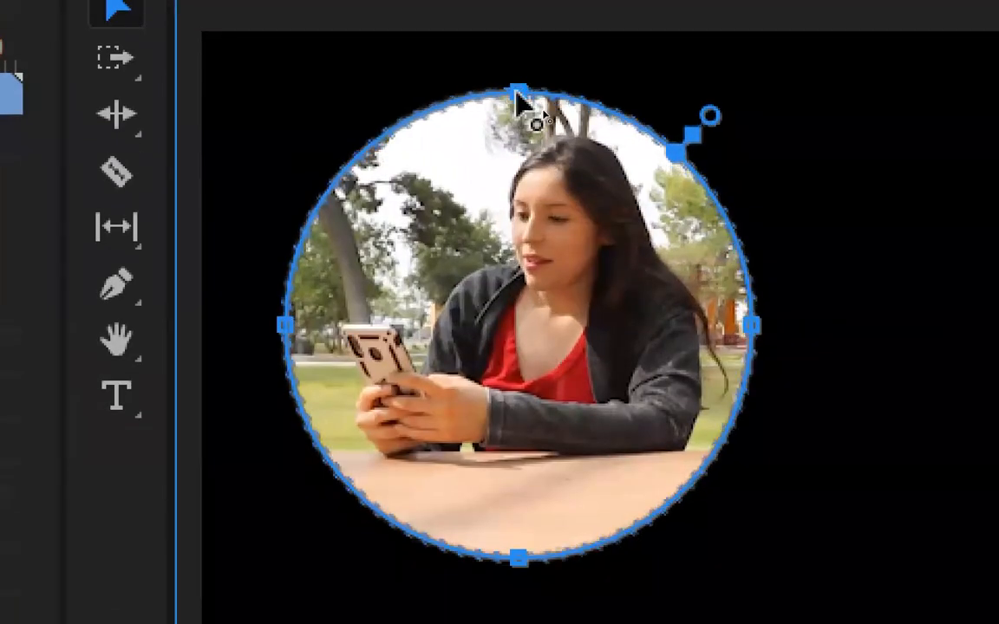
# Reshape the circular mask by its edge points into a narrow upright oval around the woman's face and upper body
pyautogui.moveTo(518, 62); pyautogui.dragTo(506, 142)
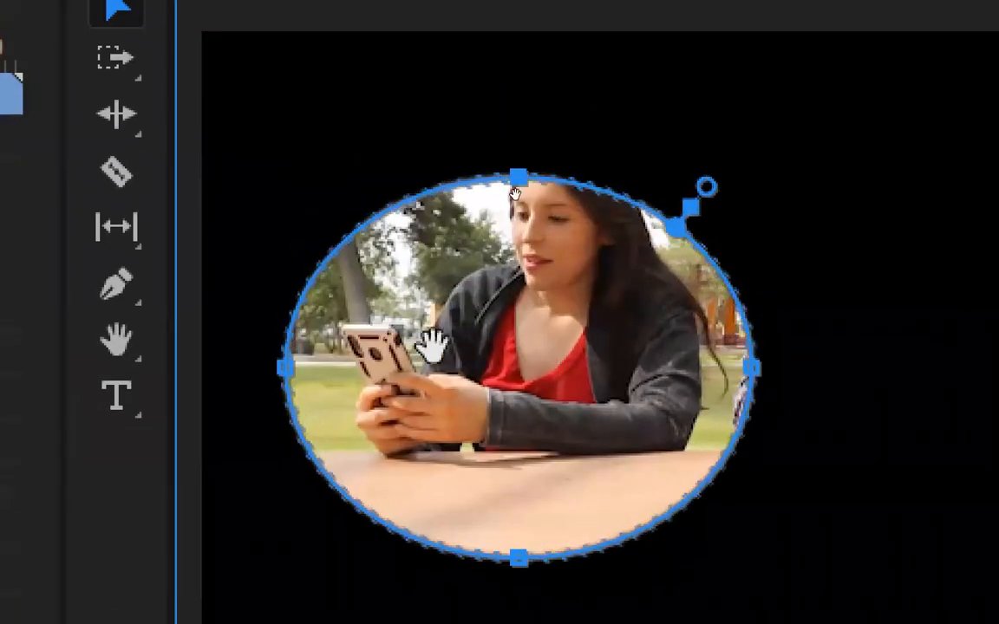
pyautogui.moveTo(429, 346); pyautogui.dragTo(461, 274)
pyautogui.moveTo(316, 298); pyautogui.dragTo(615, 295)
pyautogui.moveTo(712, 231); pyautogui.dragTo(574, 227)
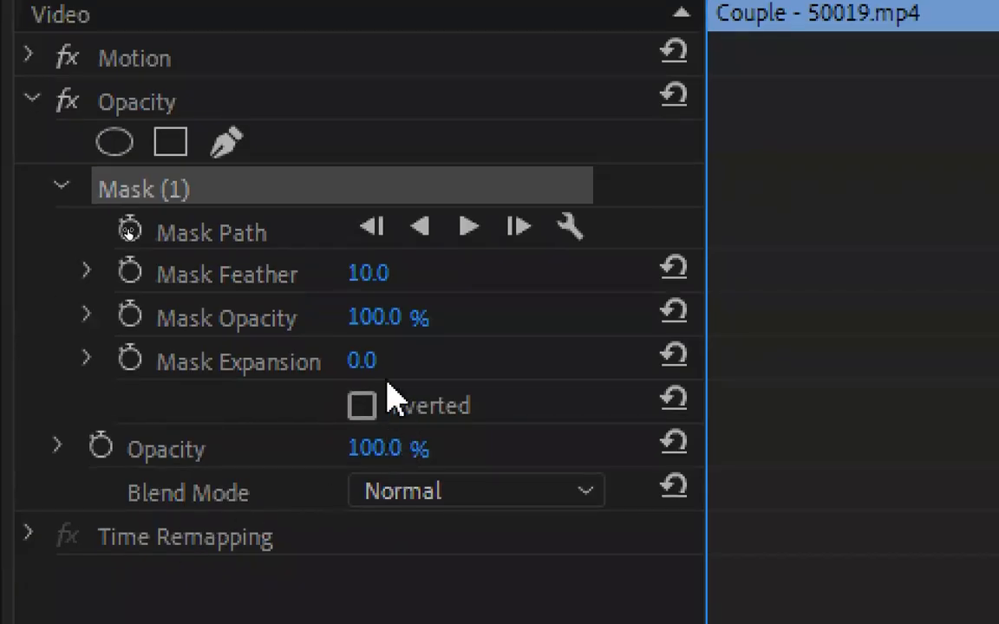
pyautogui.moveTo(372, 360); pyautogui.dragTo(520, 360)
pyautogui.moveTo(127, 227); pyautogui.dragTo(135, 230)
pyautogui.hotkey('ctrl', 'z')
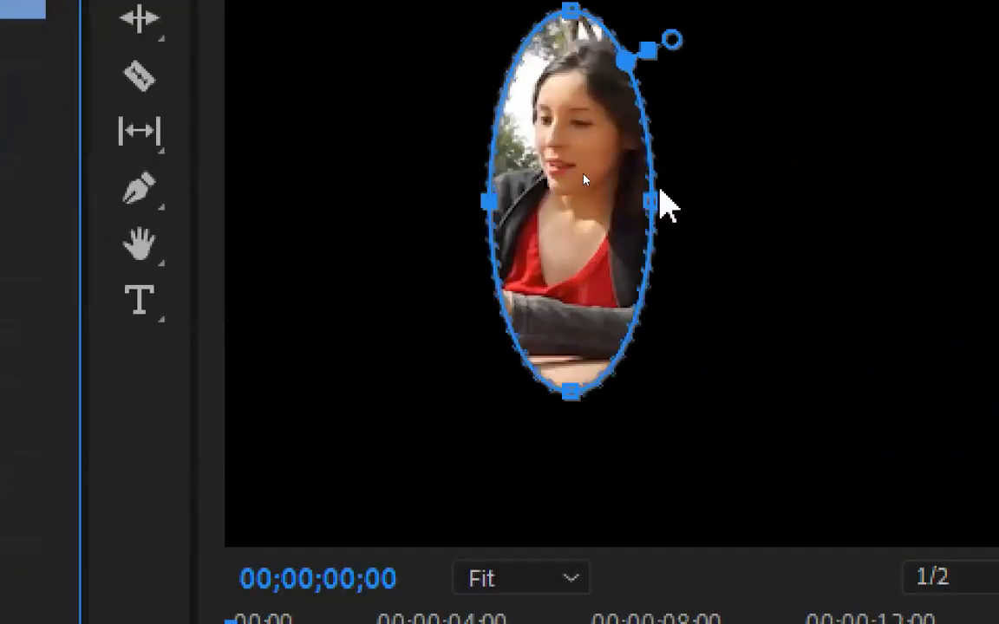
# Widen the oval mask back into a circle taking in the woman and her phone, and fine-tune its position and rotation
pyautogui.moveTo(670, 205); pyautogui.dragTo(844, 218)
pyautogui.moveTo(675, 190); pyautogui.dragTo(501, 263)
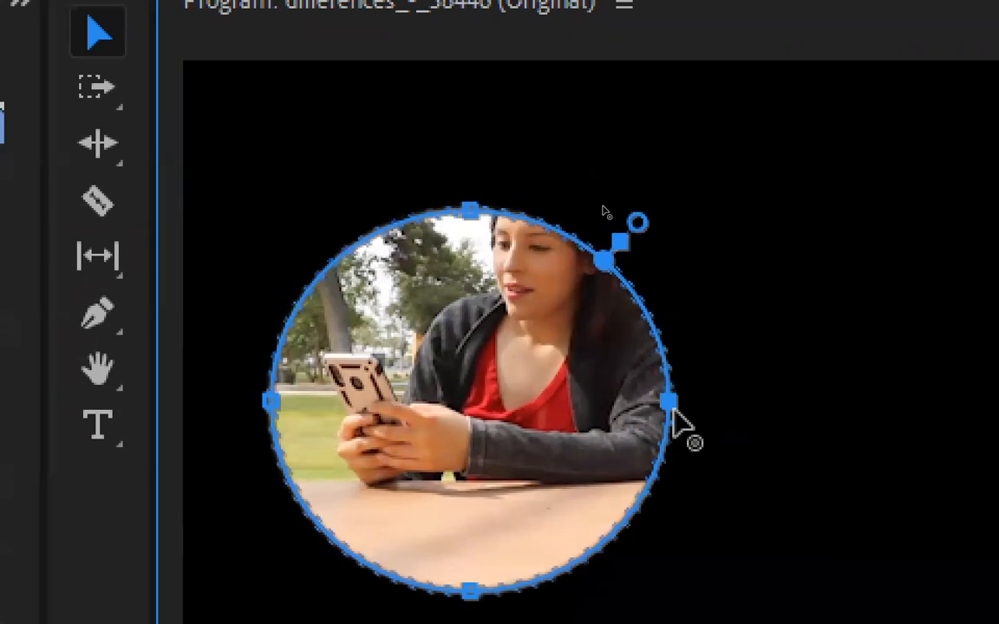
pyautogui.moveTo(671, 404)
pyautogui.mouseDown()
pyautogui.moveTo(766, 392)
pyautogui.moveTo(688, 391)
pyautogui.moveTo(682, 403)
pyautogui.moveTo(661, 402)
pyautogui.mouseUp()
pyautogui.moveTo(596, 411)
pyautogui.mouseDown()
pyautogui.moveTo(608, 379)
pyautogui.moveTo(590, 401)
pyautogui.moveTo(593, 393)
pyautogui.mouseUp()
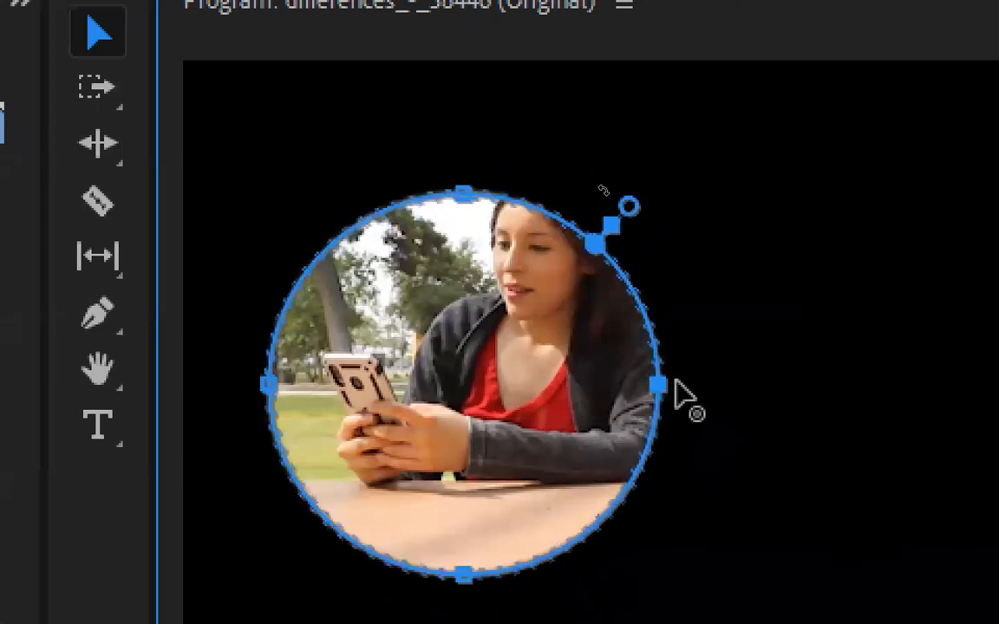
pyautogui.moveTo(597, 251)
pyautogui.mouseDown()
pyautogui.moveTo(631, 298)
pyautogui.moveTo(600, 253)
pyautogui.mouseUp()
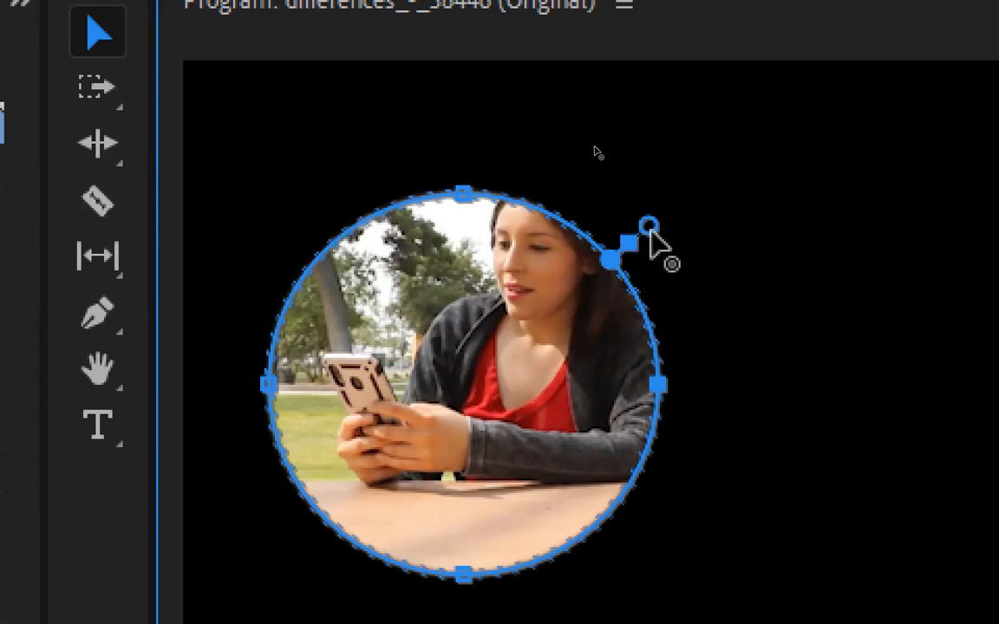
# Try mask feathers of 120.9 and 42.4 and an expansion of 54.8 using the on-frame mask handles, resetting both properties to their defaults
pyautogui.moveTo(650, 228); pyautogui.dragTo(697, 183)
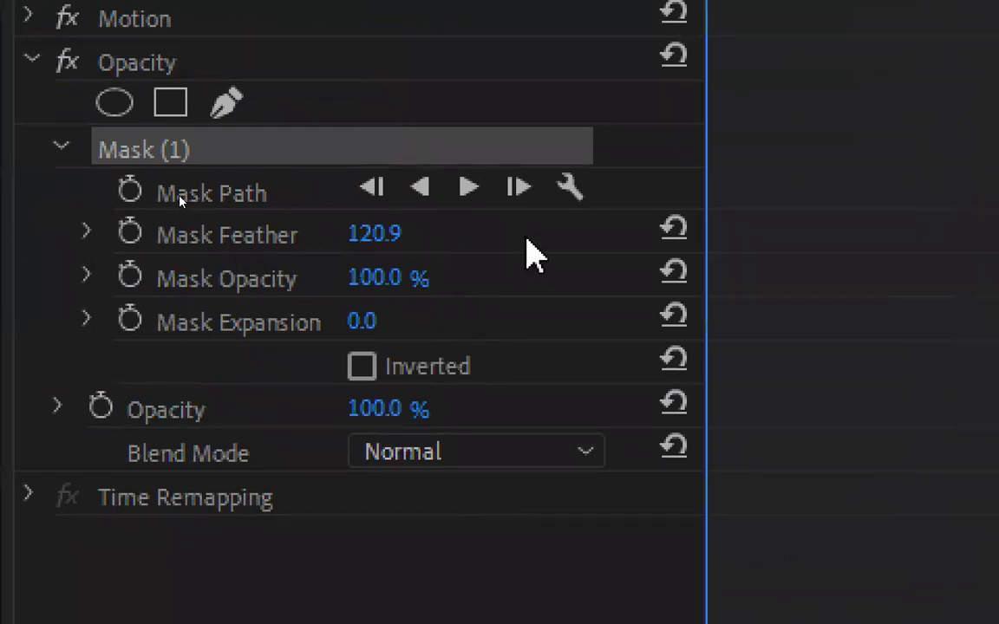
pyautogui.click(674, 231)
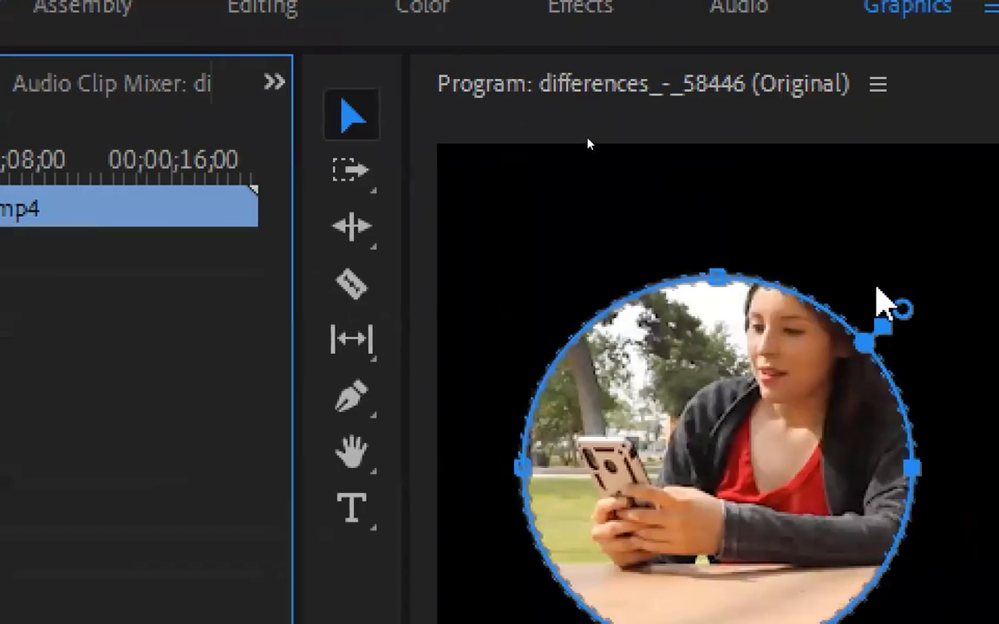
pyautogui.moveTo(902, 309); pyautogui.dragTo(879, 296)
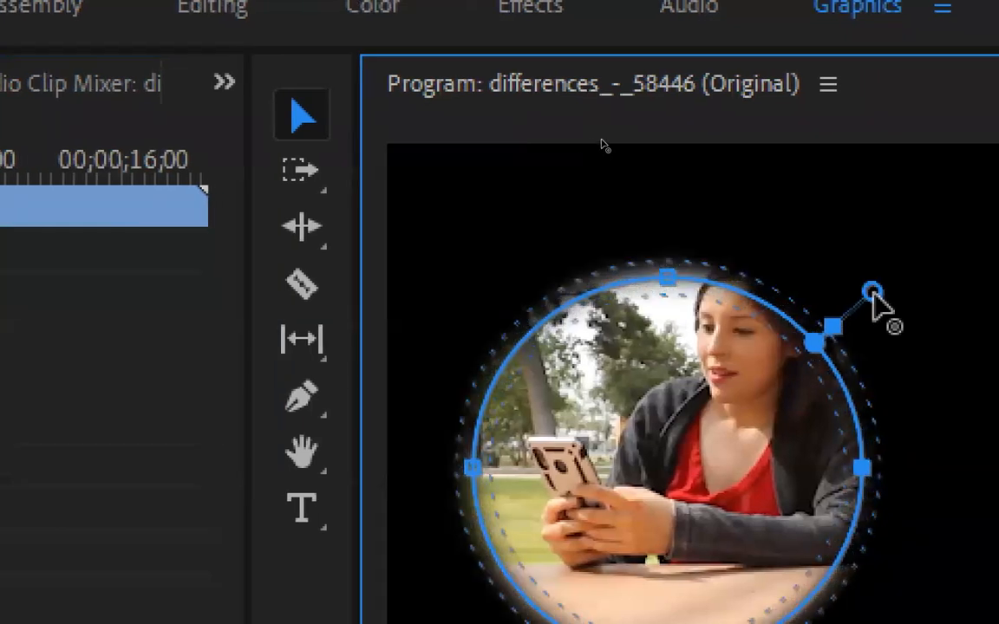
pyautogui.moveTo(833, 327); pyautogui.dragTo(778, 297)
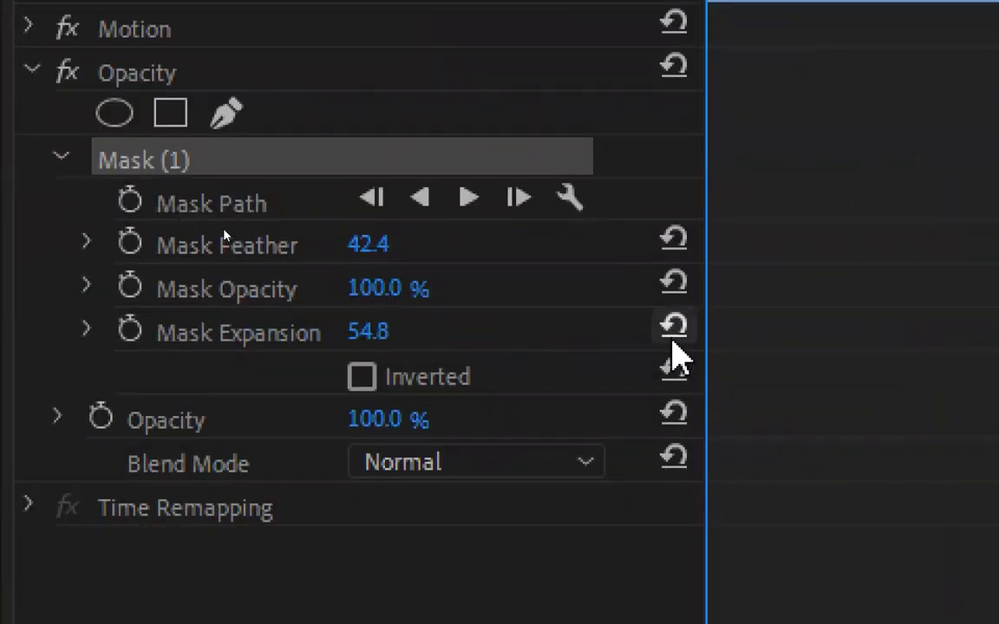
pyautogui.click(674, 334)
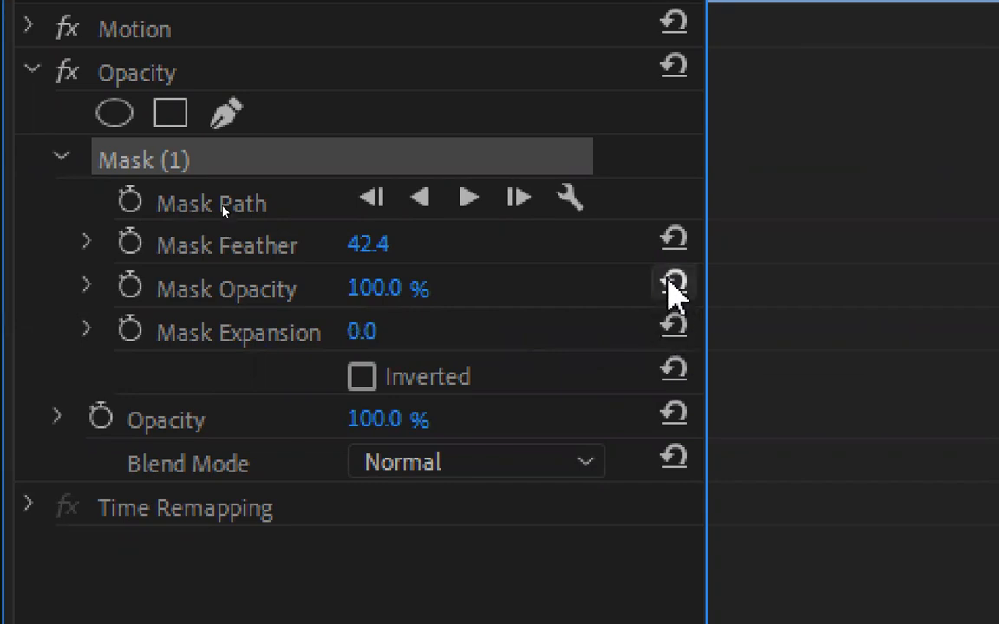
pyautogui.click(674, 243)
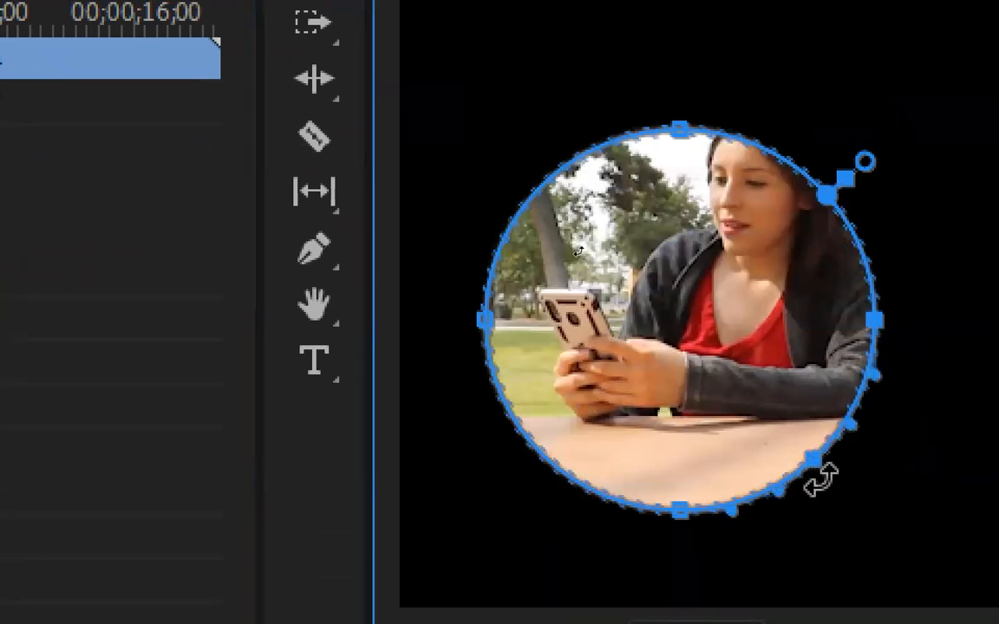
# Add a point on the circle mask's lower-right edge, reposition it and delete it, undoing these edits back to the plain circle
pyautogui.click(808, 449)
pyautogui.moveTo(811, 449); pyautogui.dragTo(857, 494)
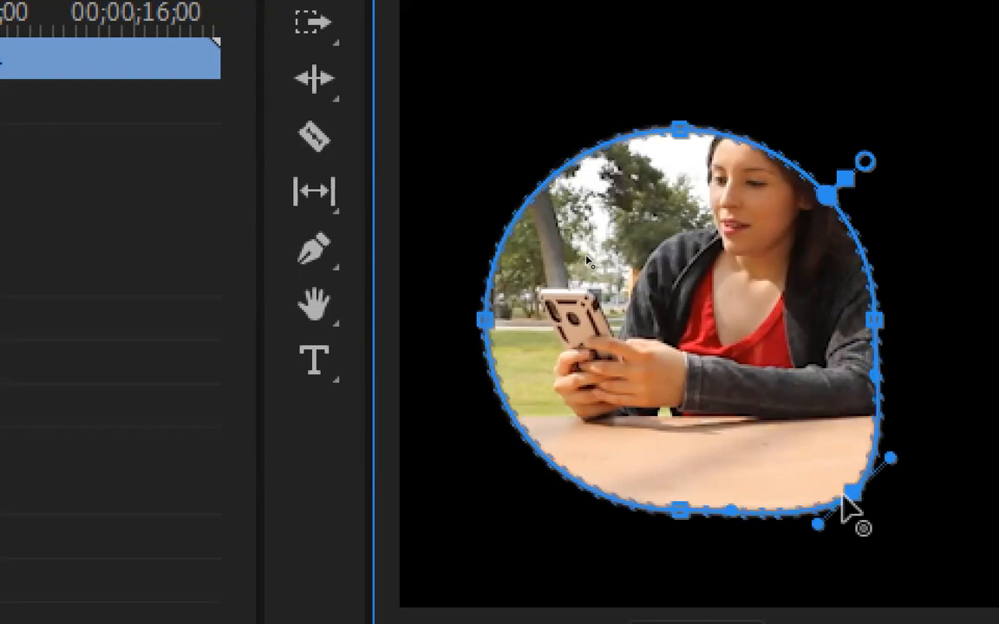
pyautogui.moveTo(842, 497)
pyautogui.mouseDown()
pyautogui.moveTo(884, 545)
pyautogui.moveTo(846, 489)
pyautogui.moveTo(836, 500)
pyautogui.mouseUp()
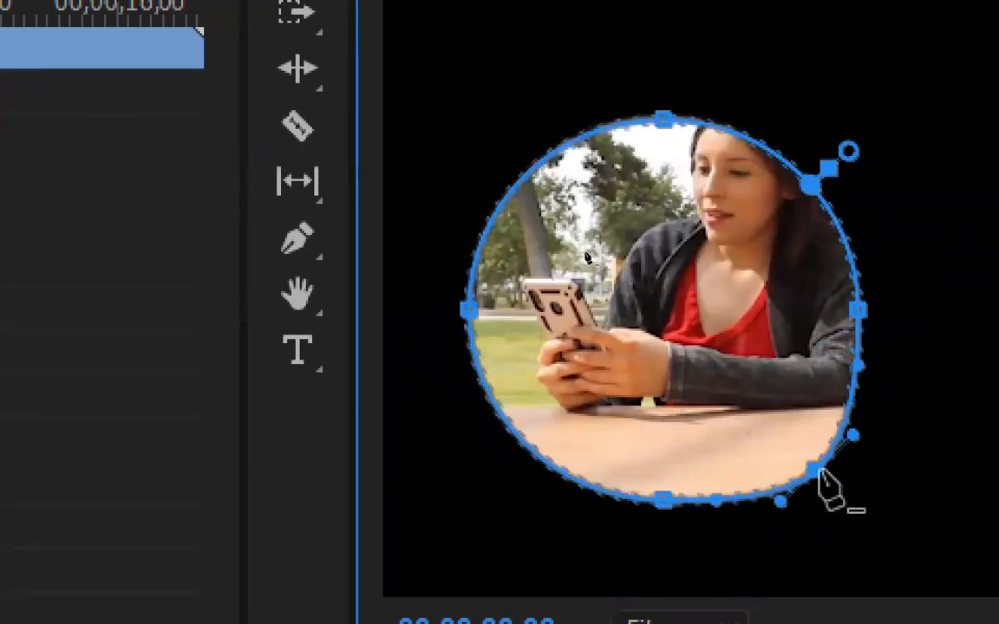
pyautogui.click(817, 469)
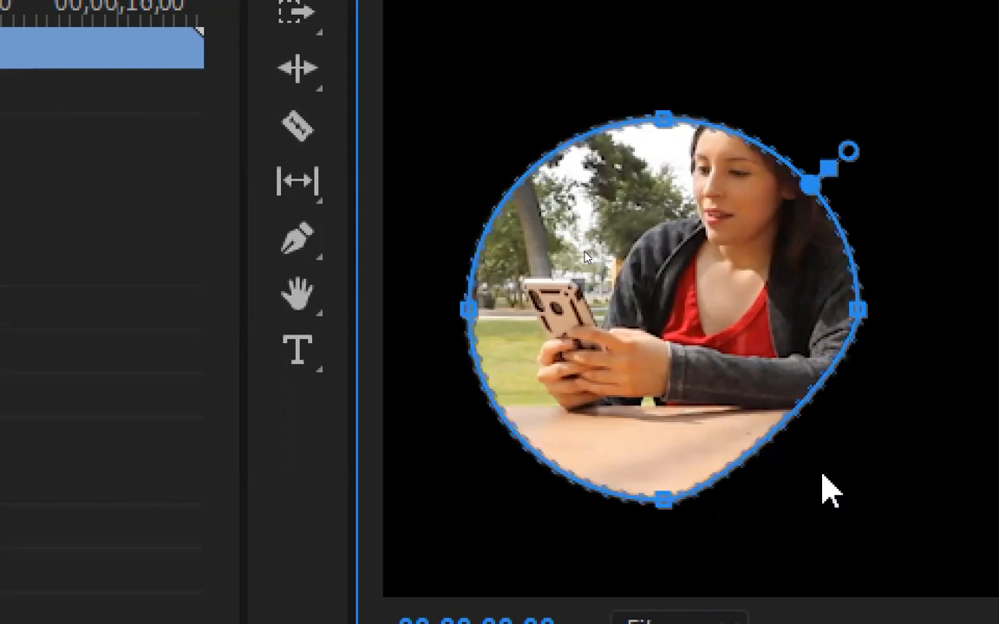
pyautogui.hotkey('ctrl', 'z')
pyautogui.hotkey('ctrl', 'z')
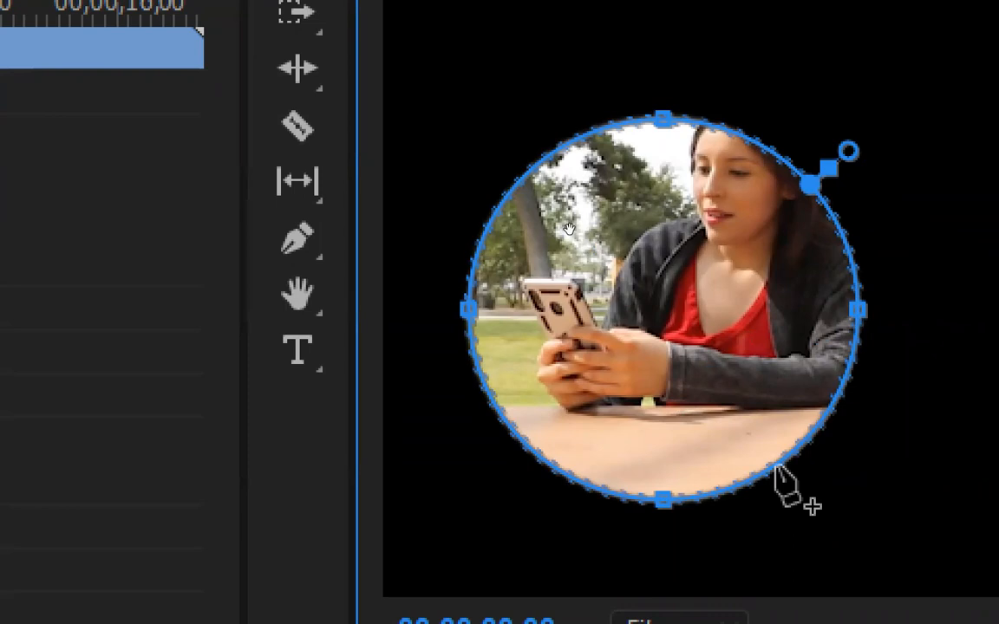
# Move the circular mask up and slightly right so that it frames the woman's whole head
pyautogui.moveTo(766, 375); pyautogui.dragTo(791, 325)
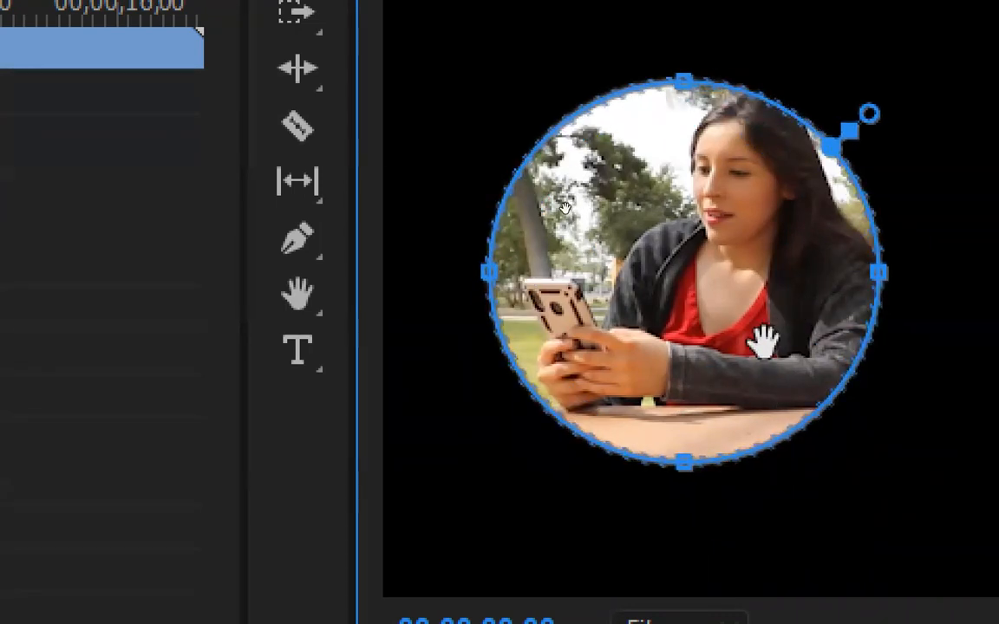
pyautogui.moveTo(763, 341); pyautogui.dragTo(763, 347)
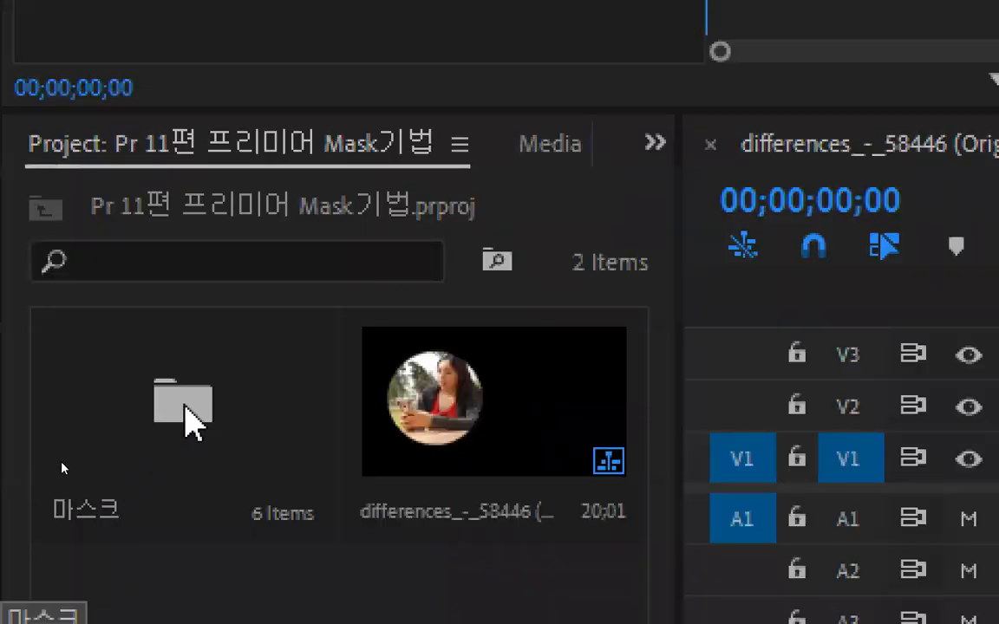
# Widen the Project panel and create a new bin named Item(아이템) beside the 마스크 bin
pyautogui.click(184, 404)
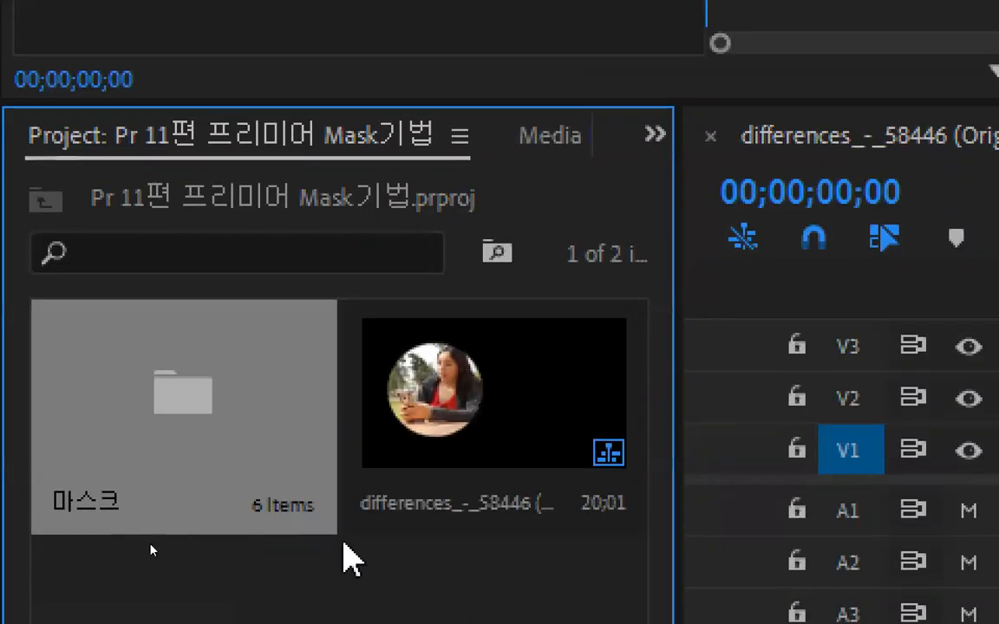
pyautogui.click(351, 559)
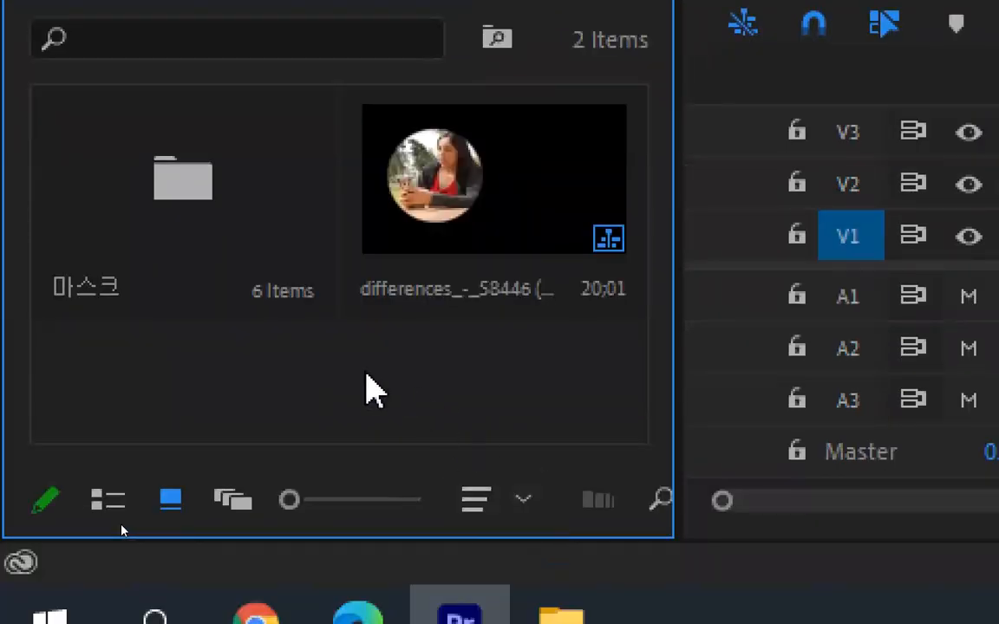
pyautogui.moveTo(675, 403); pyautogui.dragTo(874, 410)
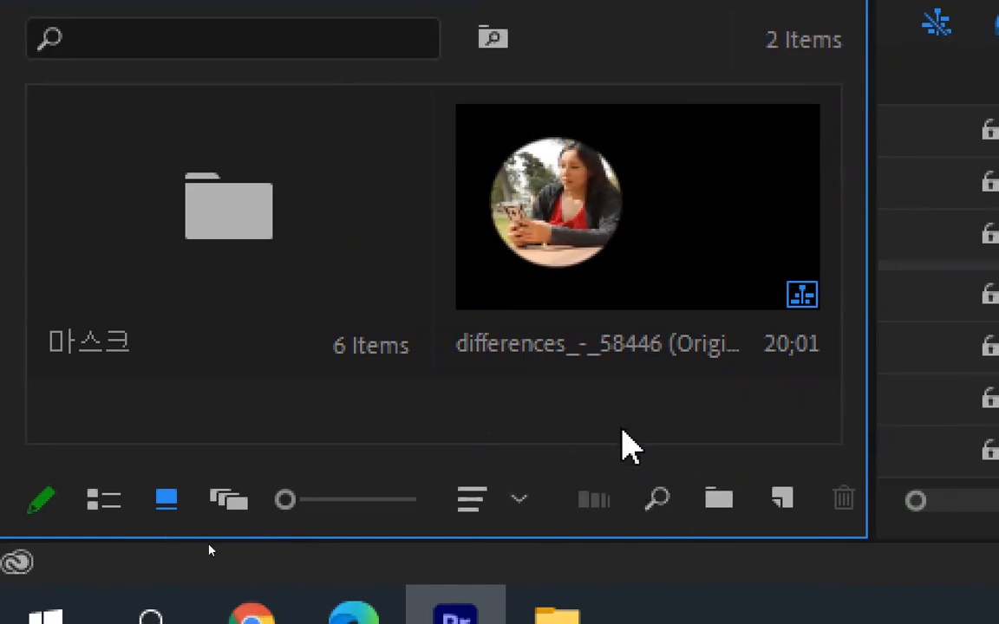
pyautogui.click(718, 501)
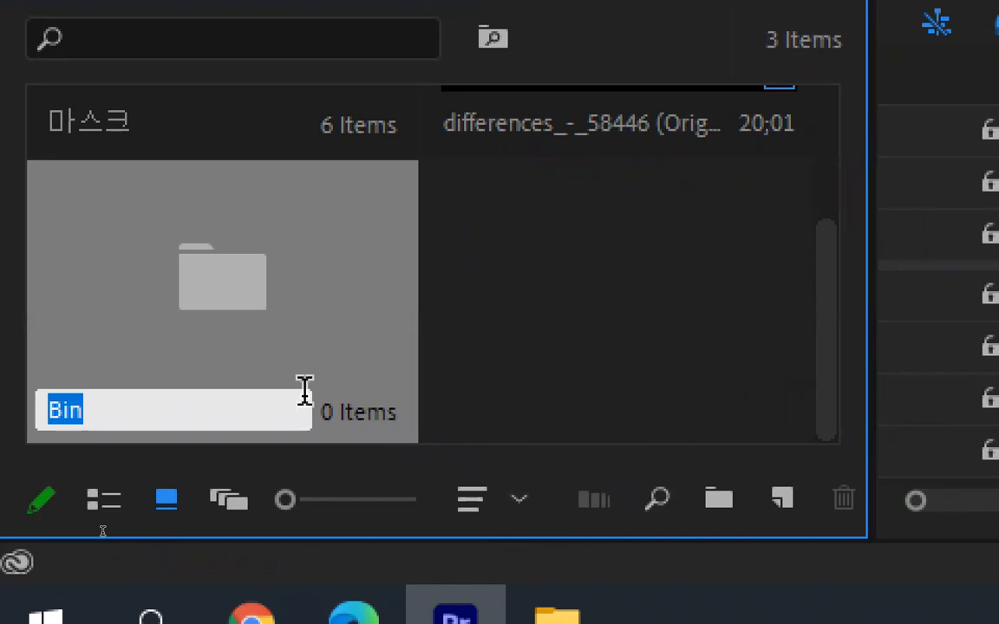
pyautogui.press('BackSpace')
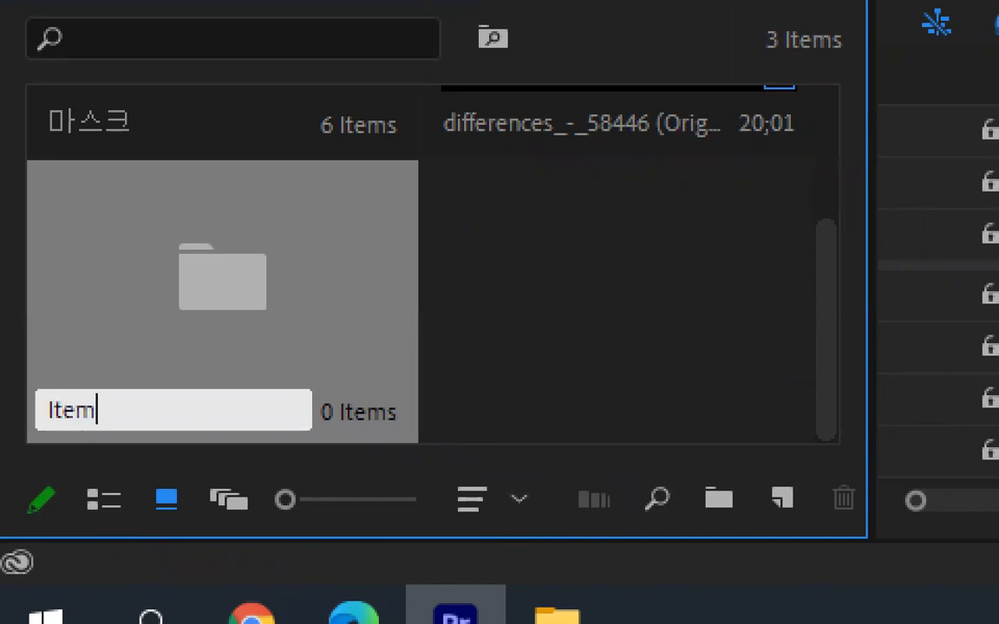
pyautogui.write('Item(아이템')
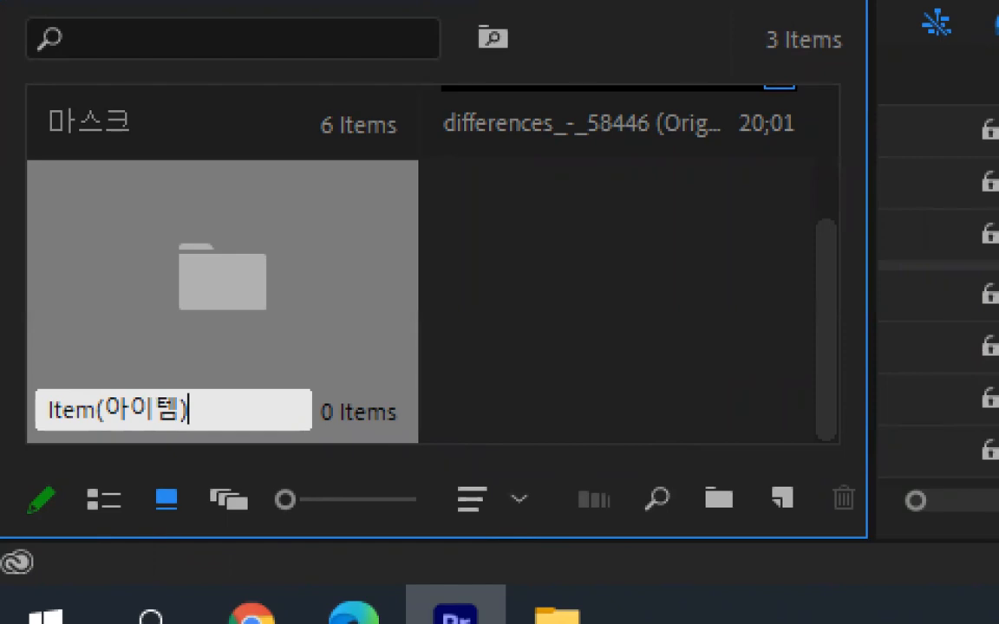
pyautogui.press('Return')
pyautogui.scroll(-3, 170, 356)
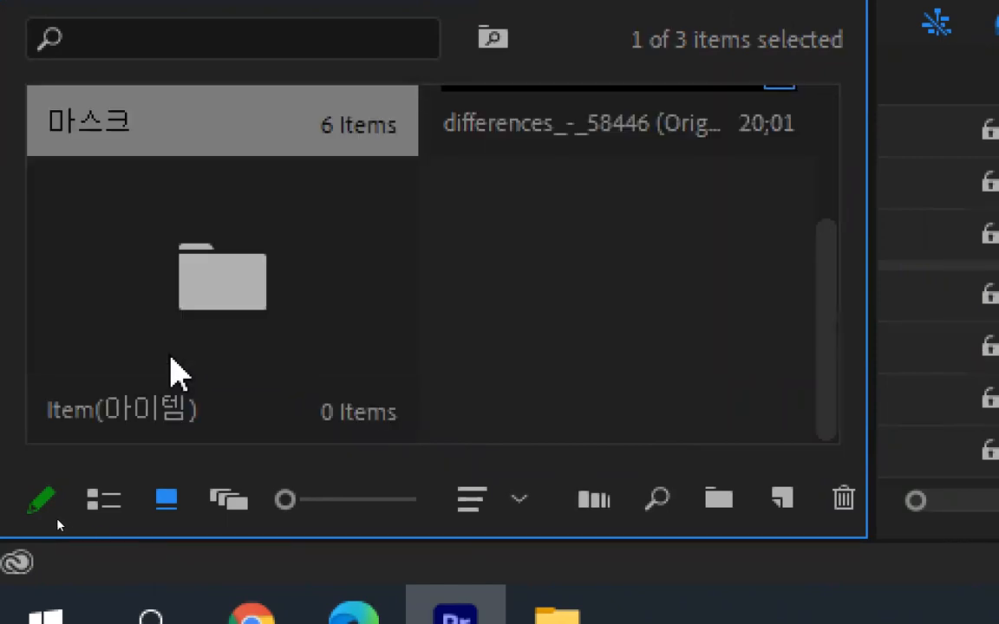
pyautogui.click(562, 309)
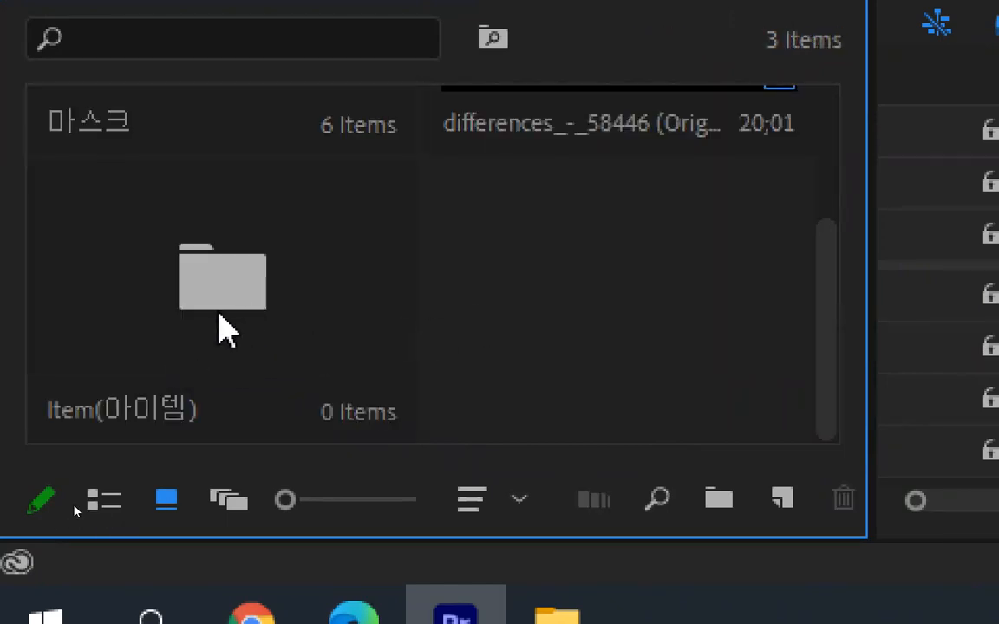
# Open the Item(아이템) bin and start a new color matte at 1280 × 720, 29.97 fps Drop-Frame, Square Pixels (1.0)
pyautogui.click(217, 305)
pyautogui.doubleClick(233, 306)
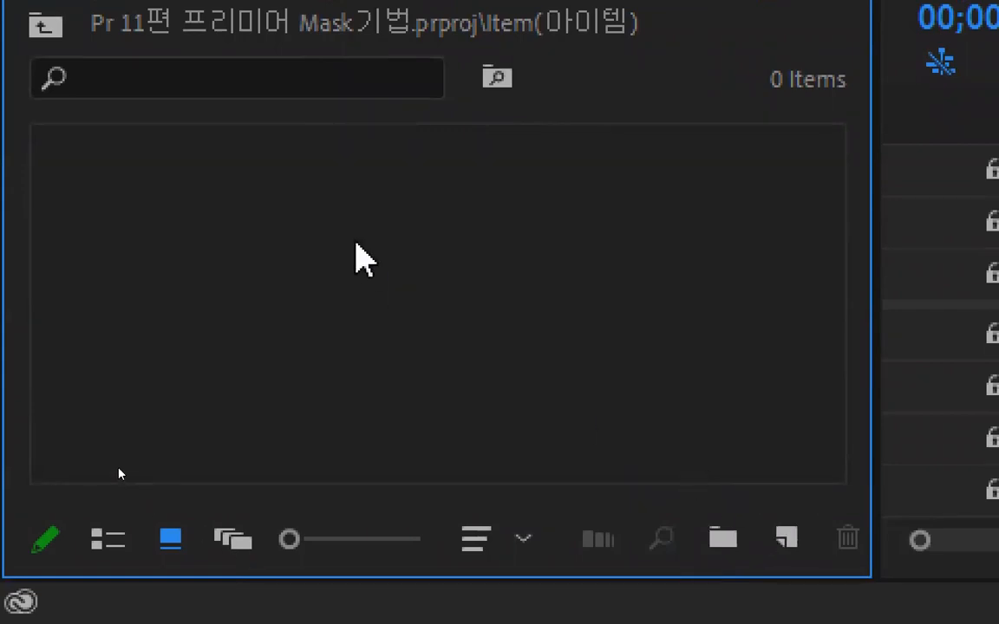
pyautogui.rightClick(356, 256)
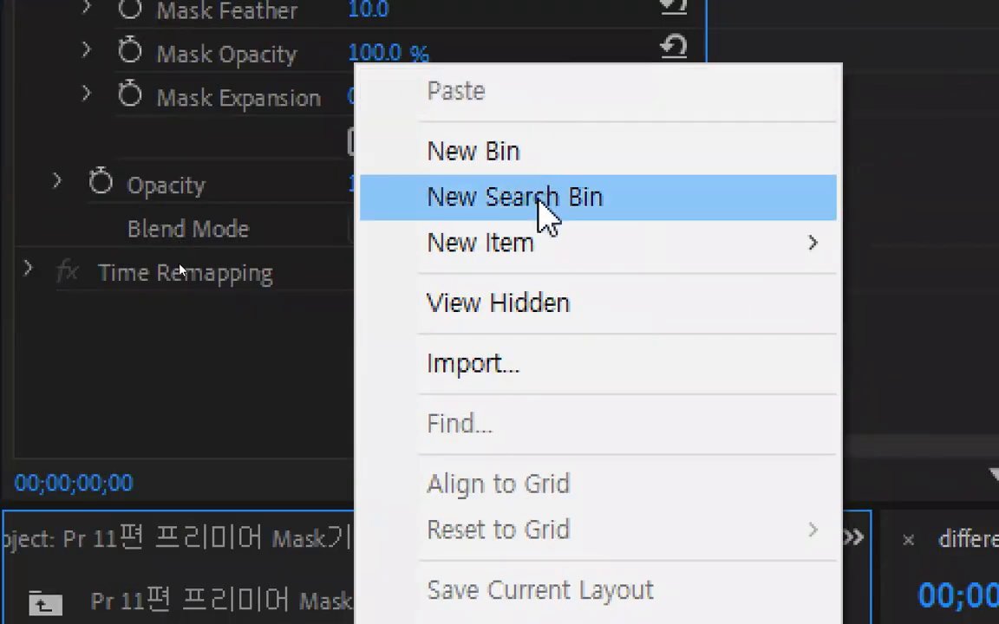
pyautogui.moveTo(535, 130)
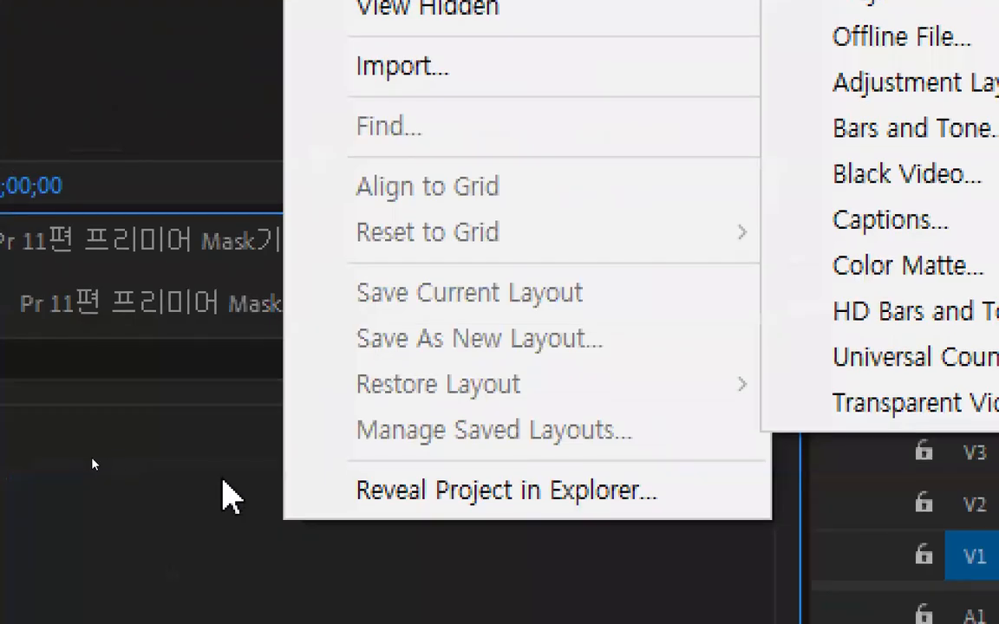
pyautogui.click(221, 479)
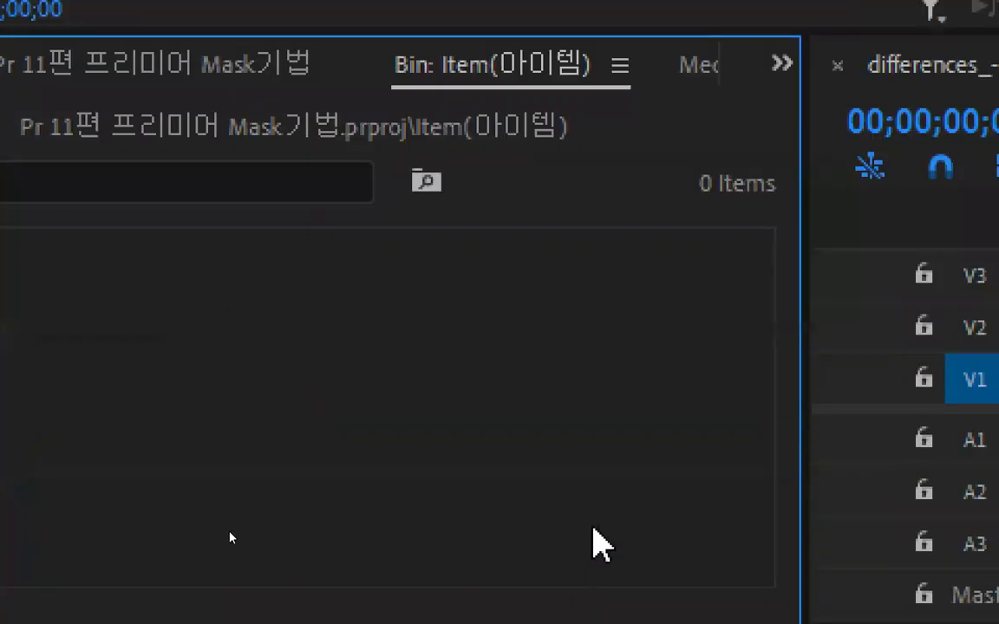
pyautogui.click(711, 551)
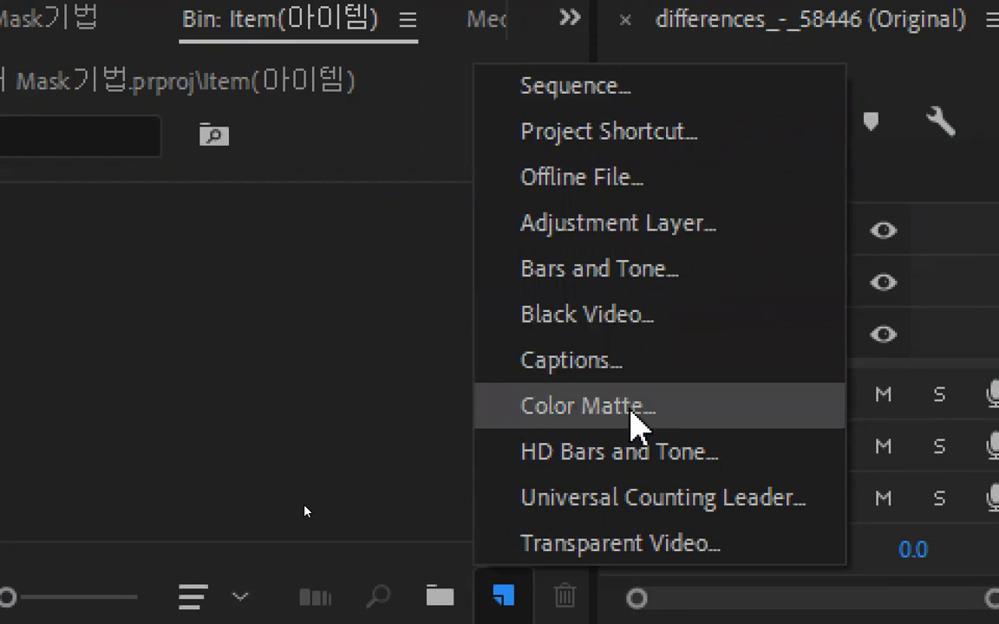
pyautogui.click(640, 423)
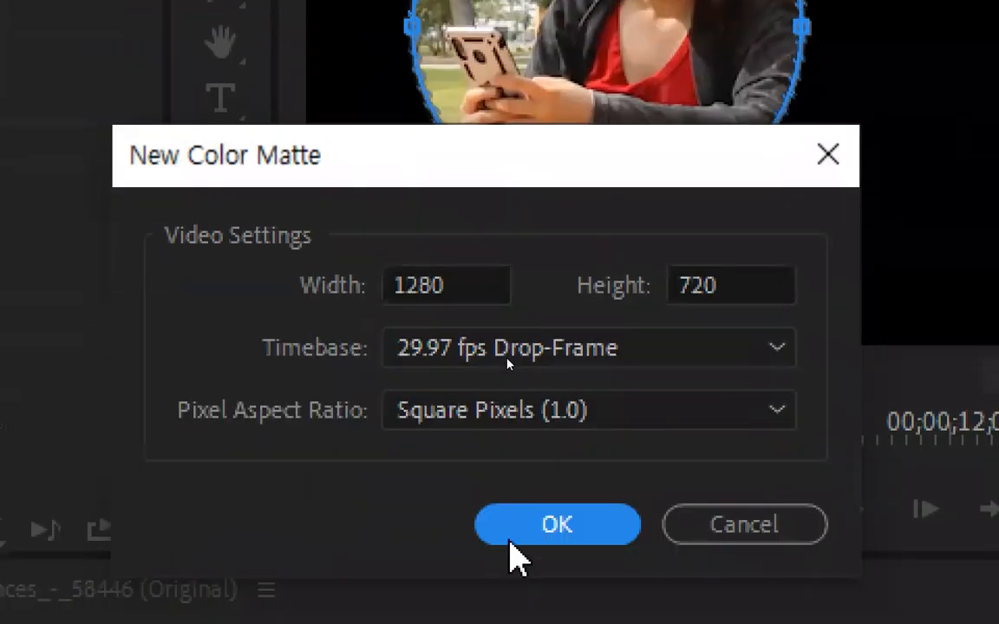
pyautogui.click(511, 355)
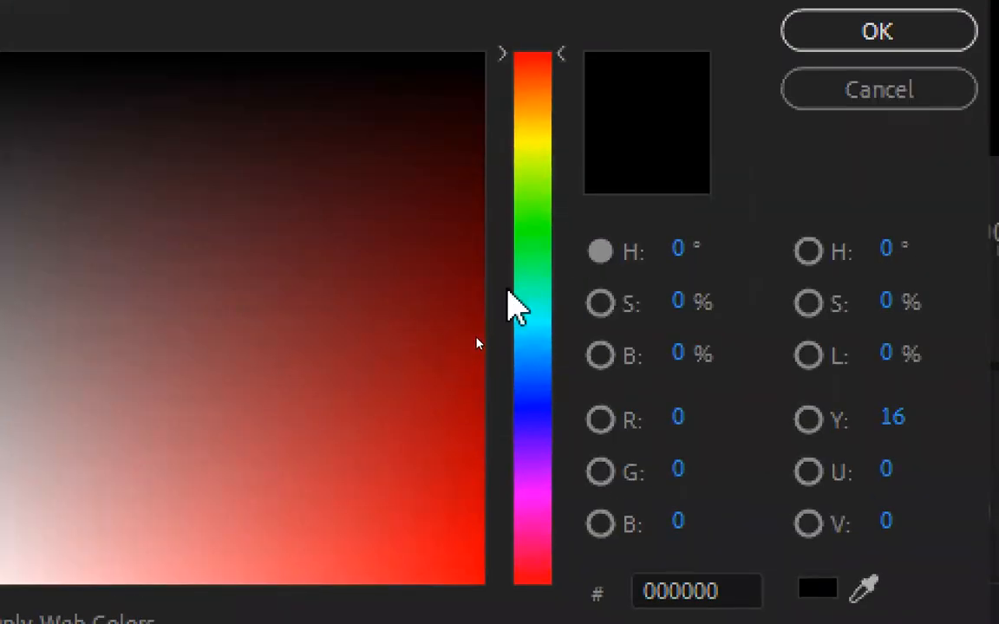
# Choose a vivid orange for the color matte, with hue 19°, saturation 94% and brightness 84%
pyautogui.moveTo(509, 292); pyautogui.dragTo(549, 90)
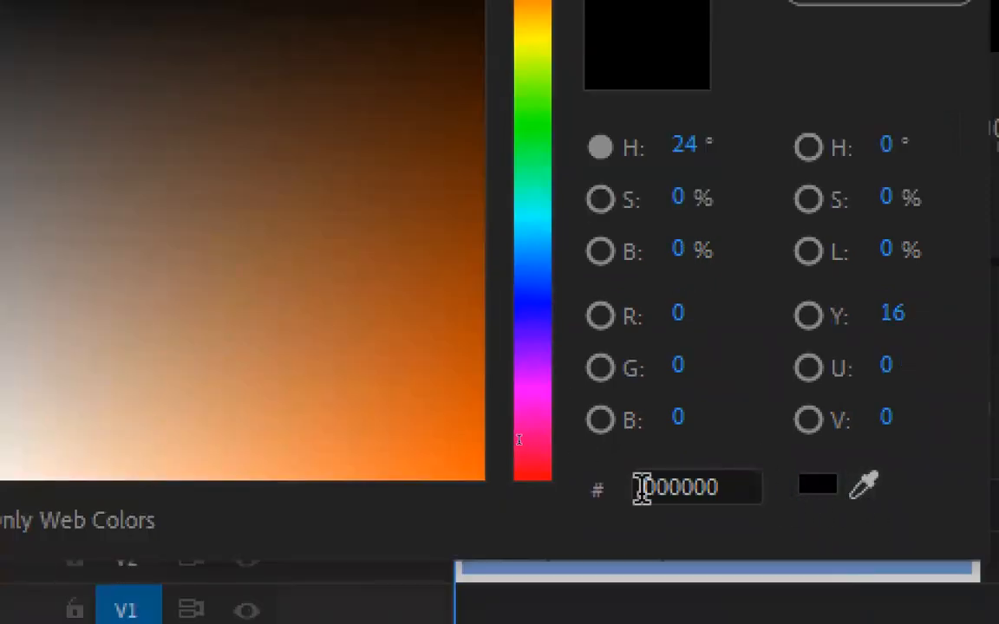
pyautogui.click(855, 476)
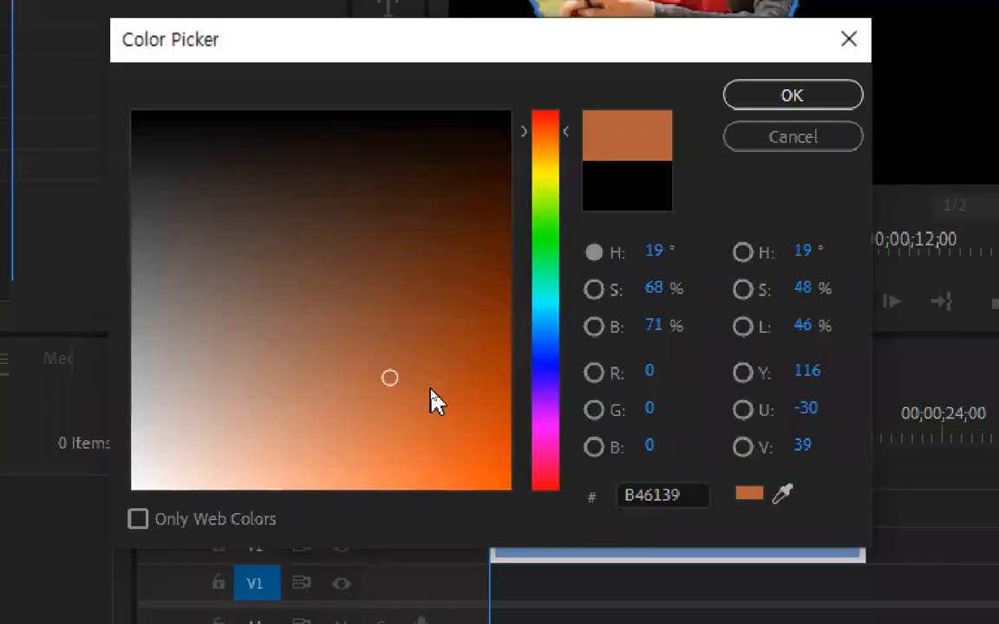
pyautogui.moveTo(430, 389); pyautogui.dragTo(455, 406)
pyautogui.moveTo(505, 438); pyautogui.dragTo(510, 446)
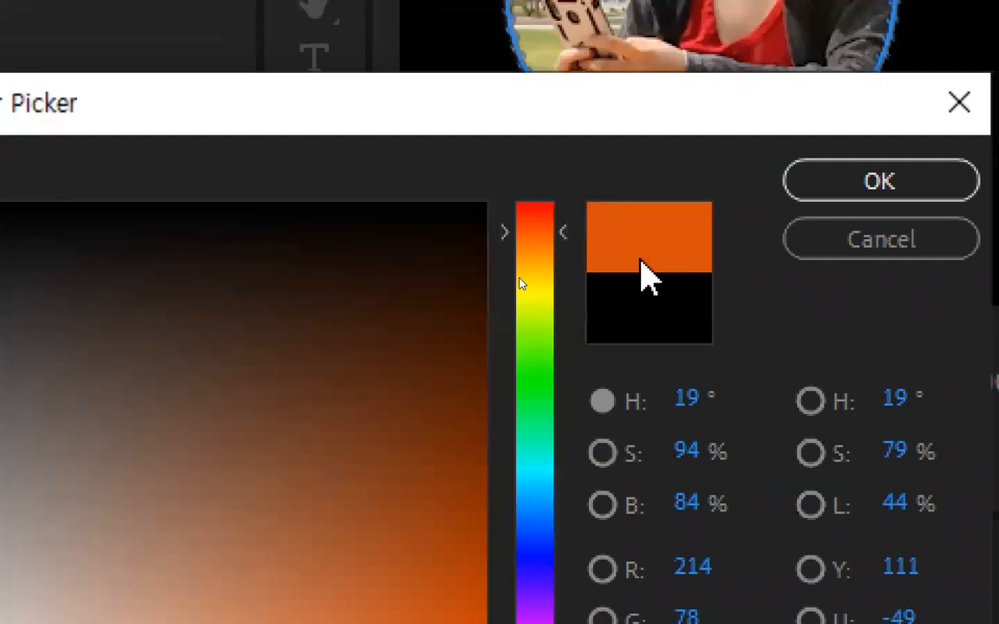
pyautogui.click(818, 189)
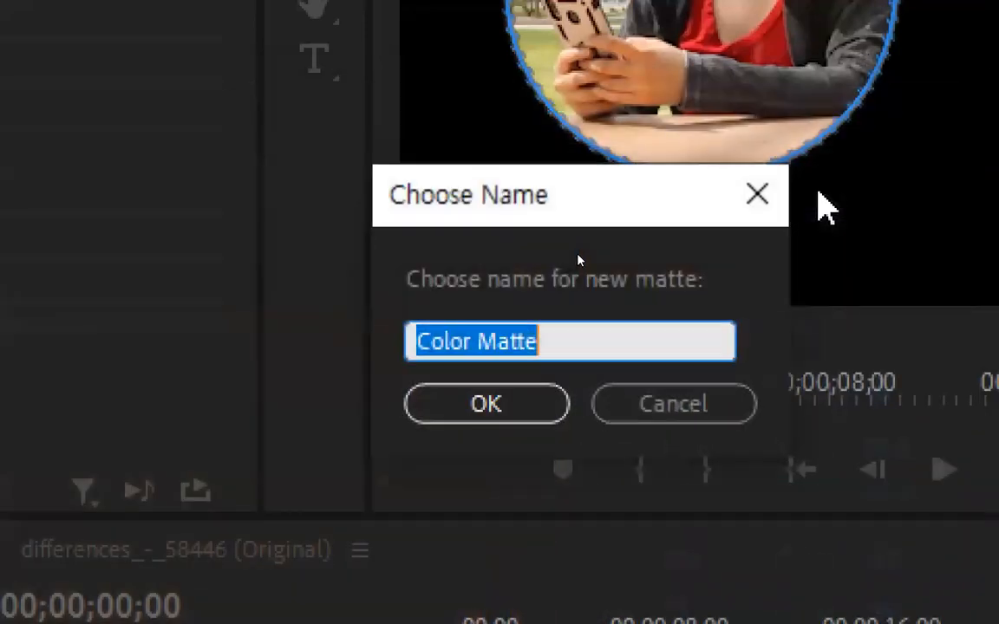
# Name the new matte Color Matte-1 and create it in the Item(아이템) bin
pyautogui.click(563, 333)
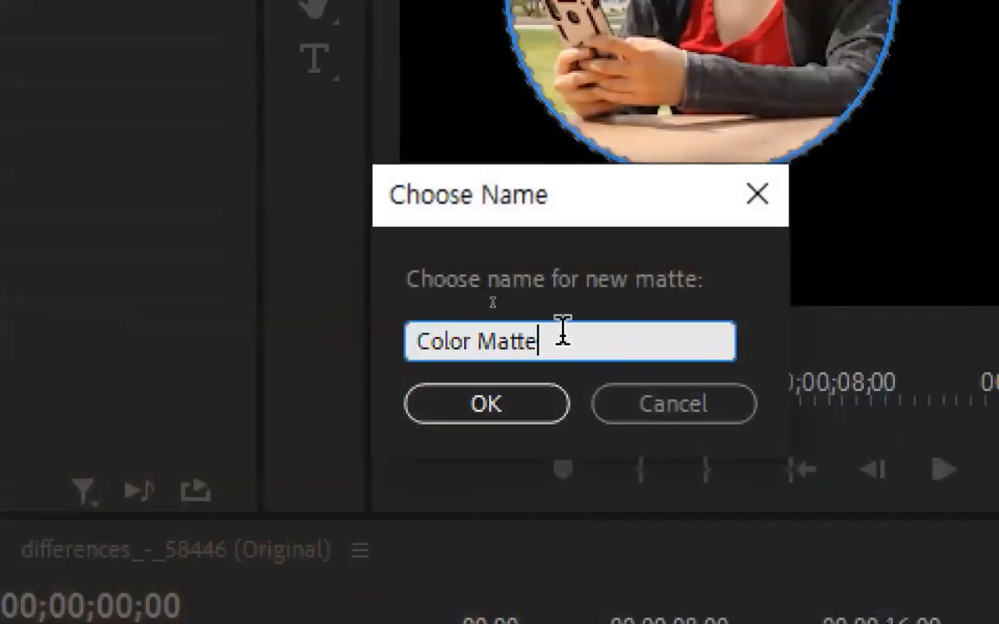
pyautogui.write('-')
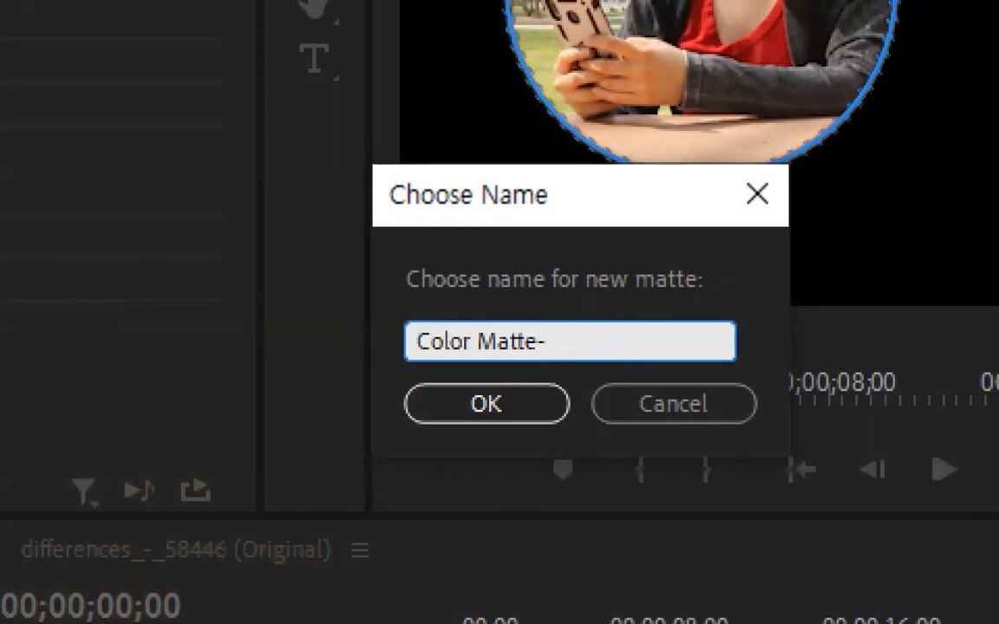
pyautogui.write('1')
pyautogui.hotkey('shift', 'Left')
pyautogui.hotkey('shift', 'Left')
pyautogui.hotkey('shift', 'Left')
pyautogui.hotkey('shift', 'Left')
pyautogui.hotkey('shift', 'Left')
pyautogui.hotkey('shift', 'Left')
pyautogui.hotkey('shift', 'Left')
pyautogui.hotkey('shift', 'Left')
pyautogui.hotkey('shift', 'Left')
pyautogui.hotkey('shift', 'Left')
pyautogui.hotkey('shift', 'Left')
pyautogui.hotkey('shift', 'Left')
pyautogui.hotkey('shift', 'Left')
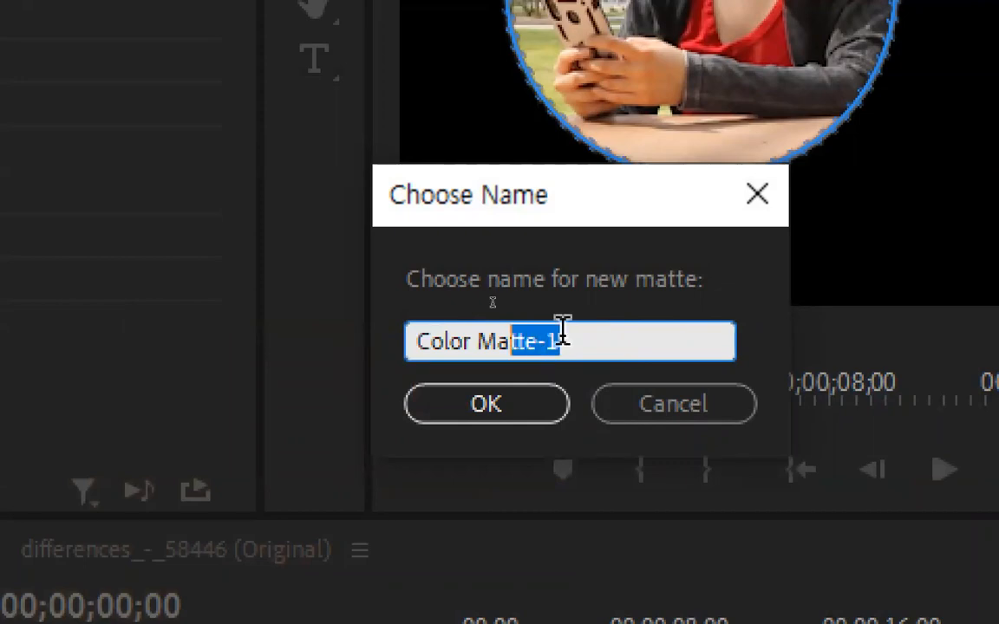
pyautogui.hotkey('shift', 'Right')
pyautogui.hotkey('shift', 'Right')
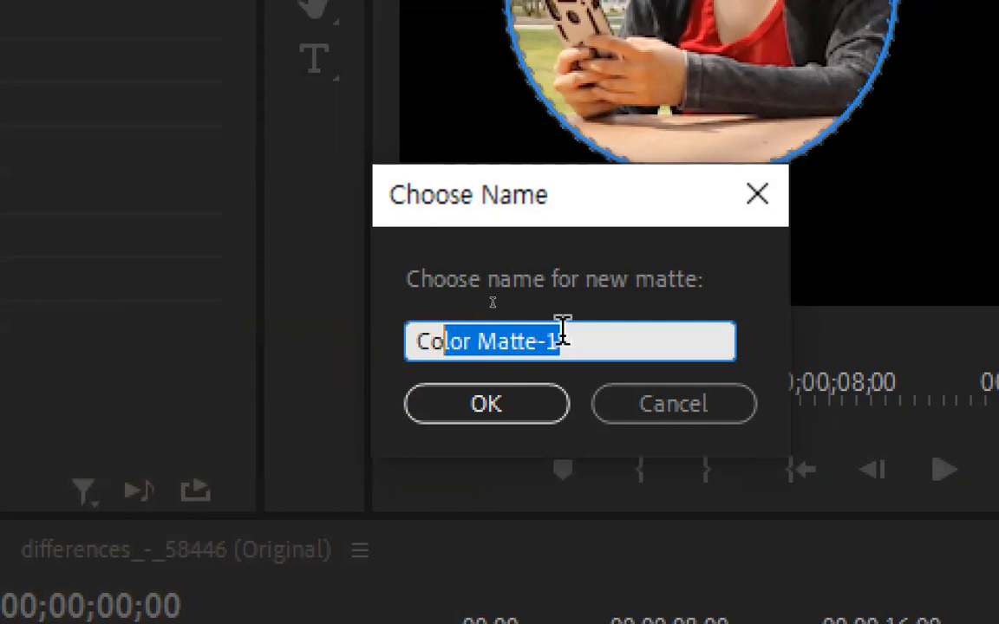
pyautogui.click(562, 330)
pyautogui.click(510, 410)
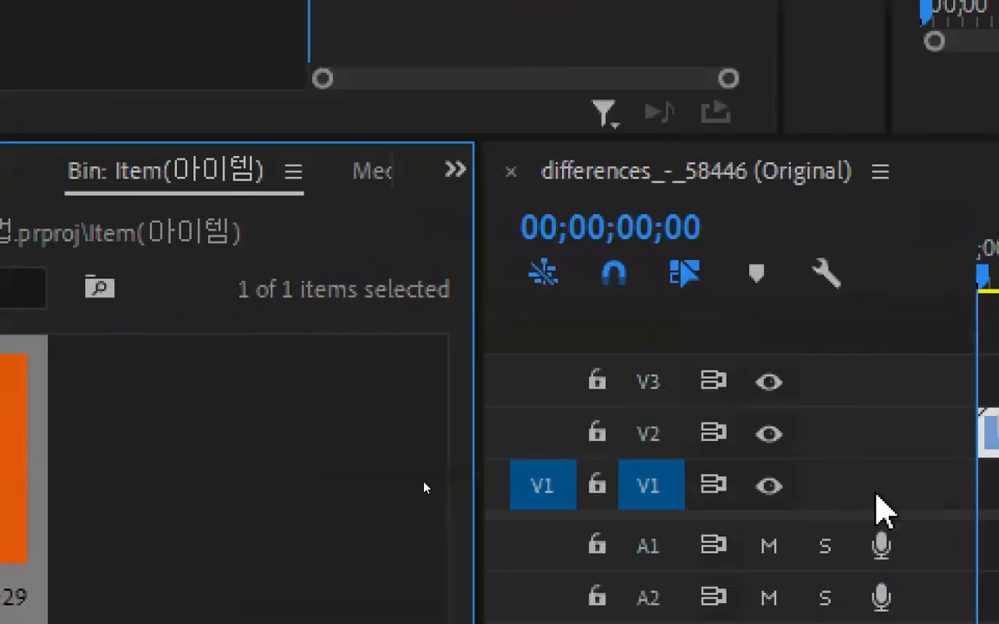
# Place Color Matte-1 at the start of V1 beneath the Couple clip and extend it to the clip's end
pyautogui.moveTo(871, 441); pyautogui.dragTo(864, 418)
pyautogui.moveTo(186, 433); pyautogui.dragTo(486, 486)
pyautogui.moveTo(625, 495); pyautogui.dragTo(997, 492)
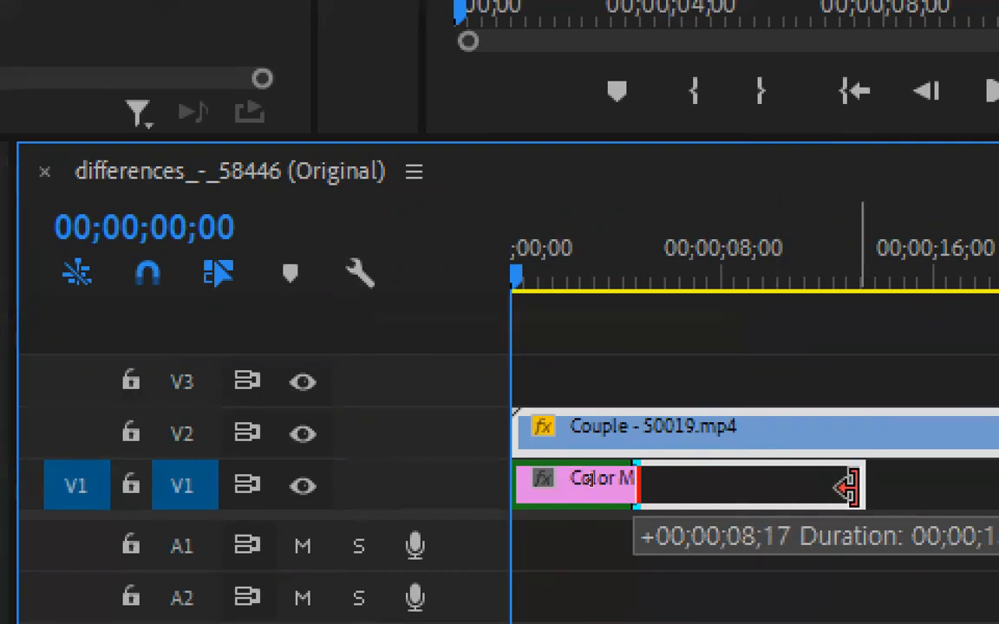
pyautogui.moveTo(867, 492); pyautogui.dragTo(867, 492)
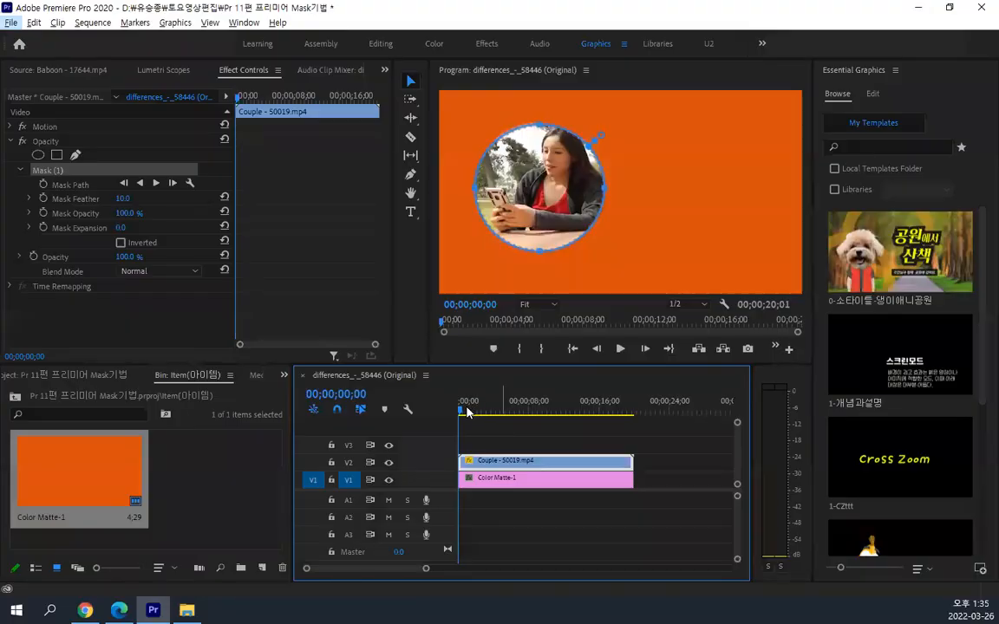
# Shift the Couple clip on V2 to start at 00;00;03;09 and extend Color Matte-1 on V1 to end with it
pyautogui.moveTo(466, 411)
pyautogui.mouseDown()
pyautogui.moveTo(592, 415)
pyautogui.moveTo(452, 417)
pyautogui.mouseUp()
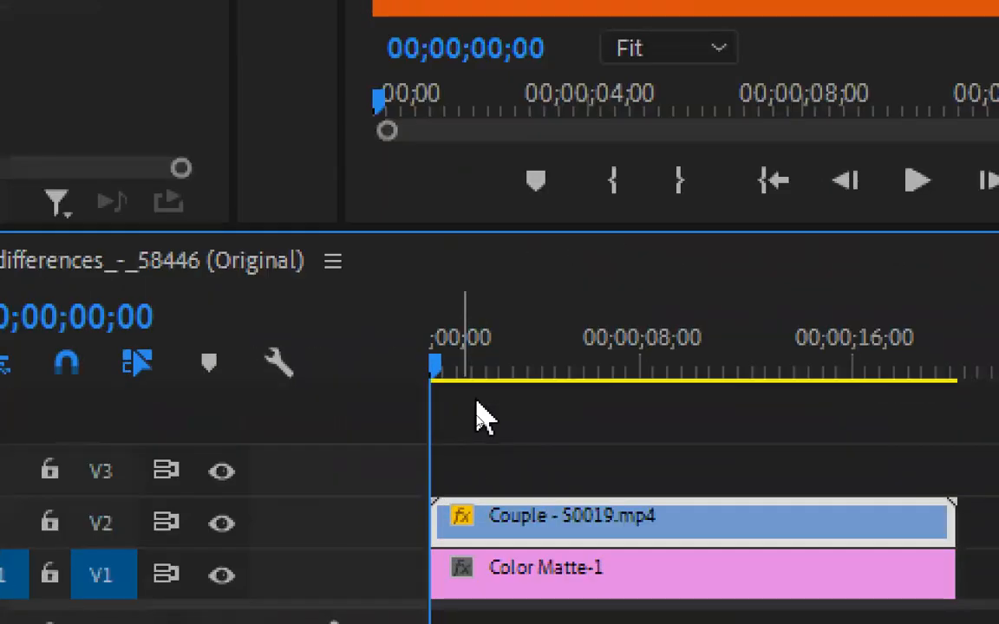
pyautogui.click(549, 365)
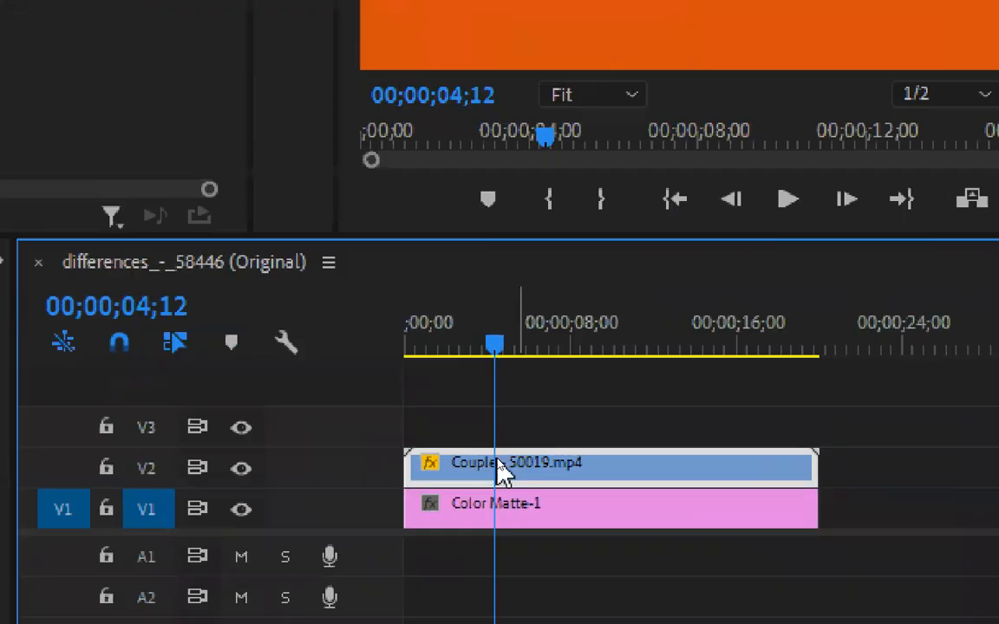
pyautogui.moveTo(496, 470); pyautogui.dragTo(565, 470)
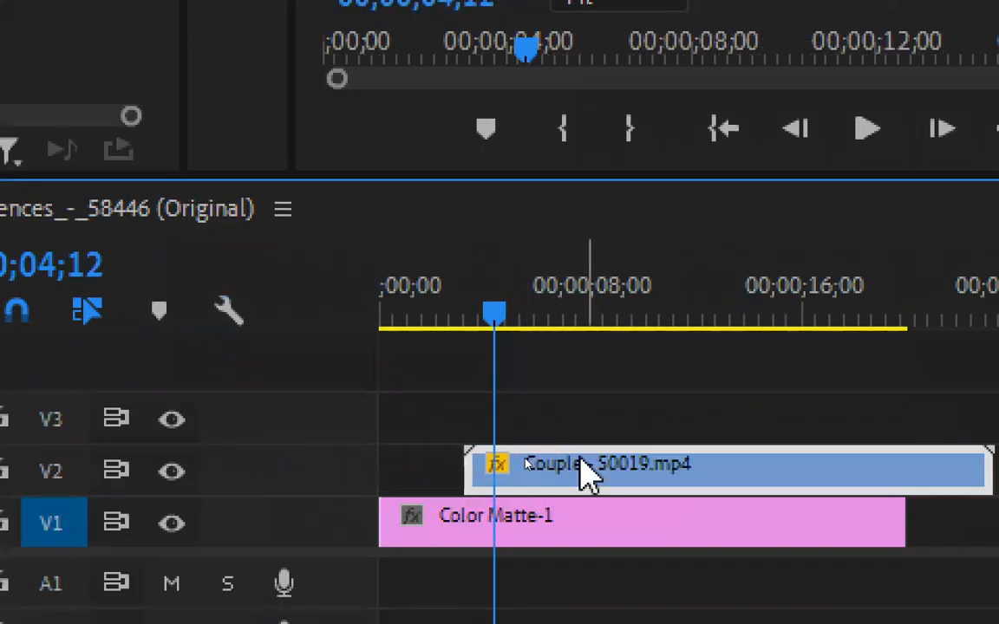
pyautogui.moveTo(501, 310); pyautogui.dragTo(390, 333)
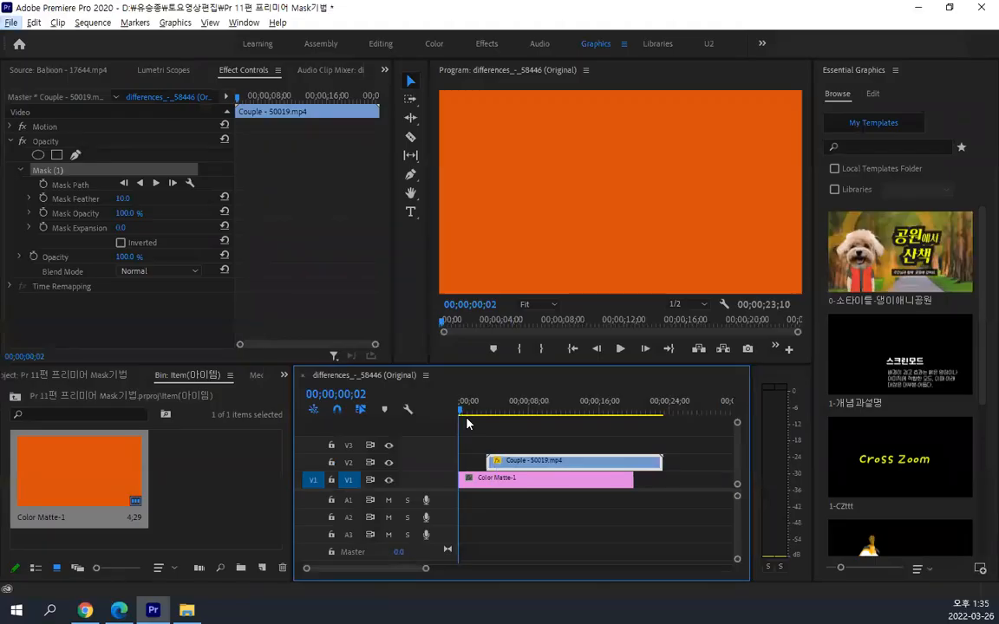
pyautogui.moveTo(467, 416); pyautogui.dragTo(503, 417)
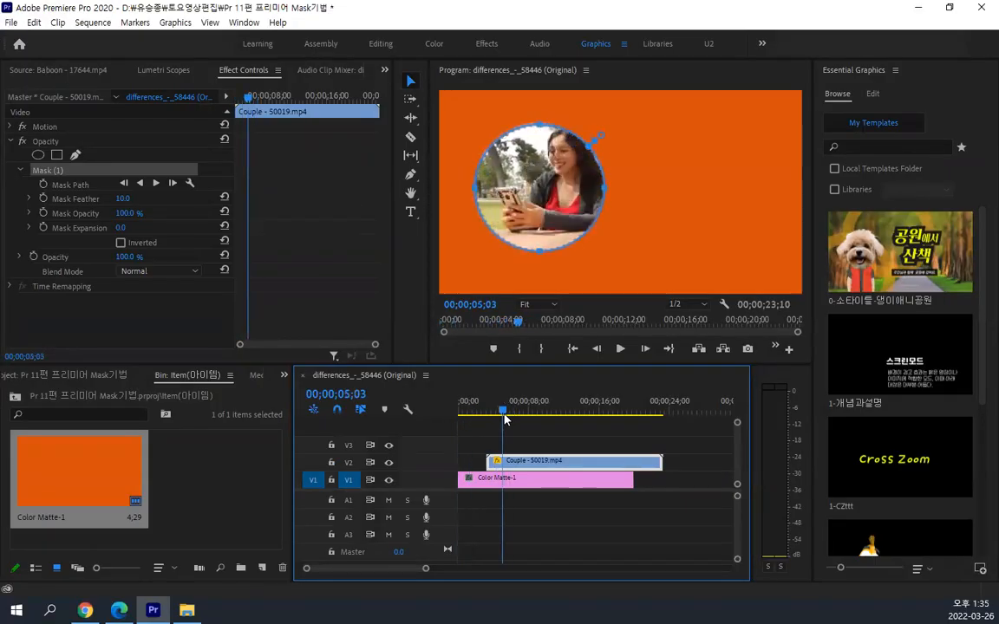
pyautogui.hotkey('ctrl', '4')
pyautogui.moveTo(642, 475); pyautogui.dragTo(730, 475)
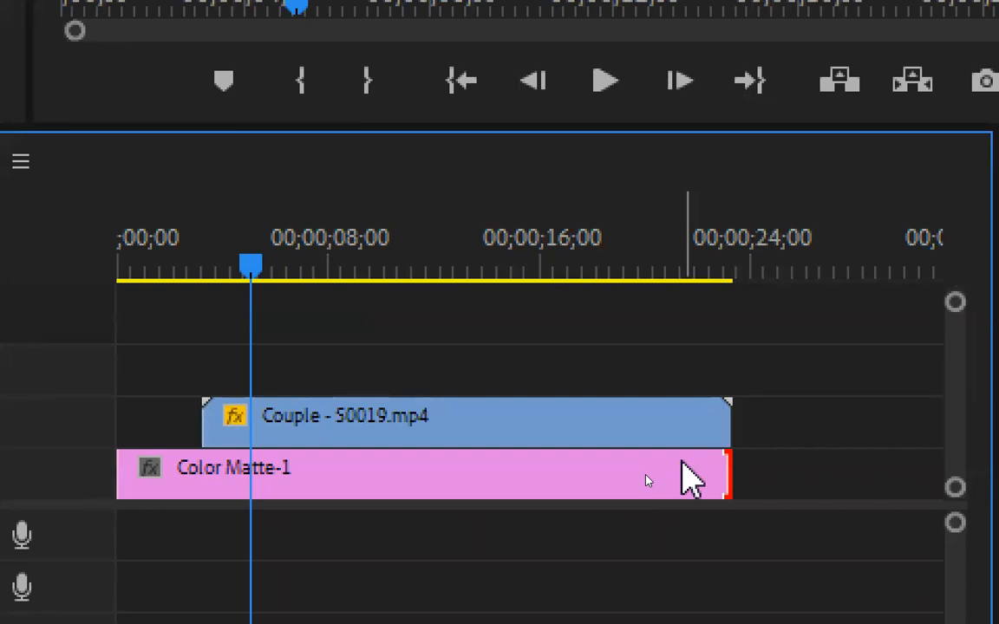
# Select the Couple clip on V2 and snap the playhead to its start, repeating this from 00;00;15;27
pyautogui.click(338, 429)
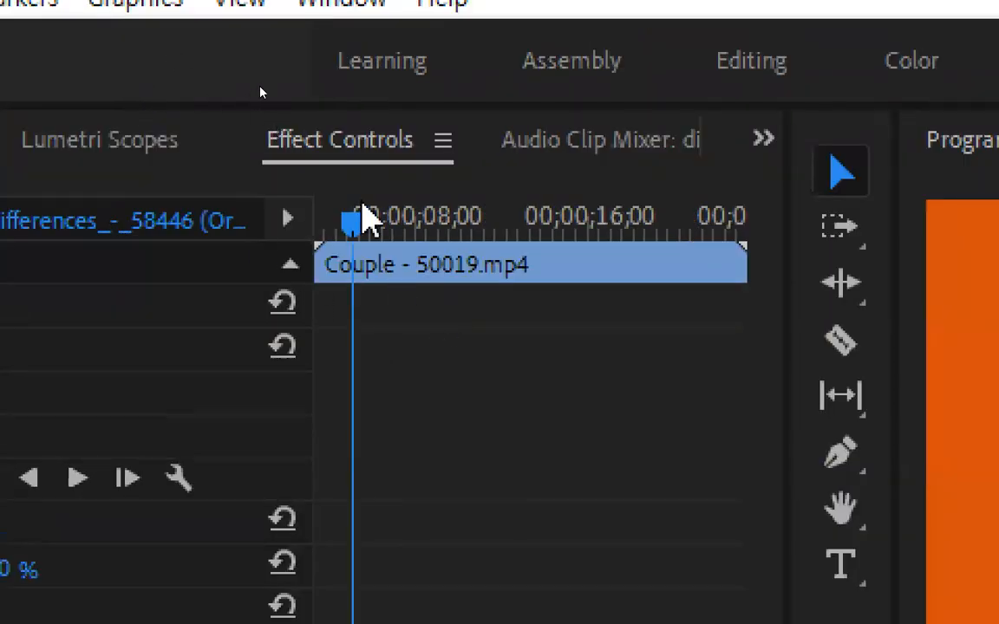
pyautogui.press('space')
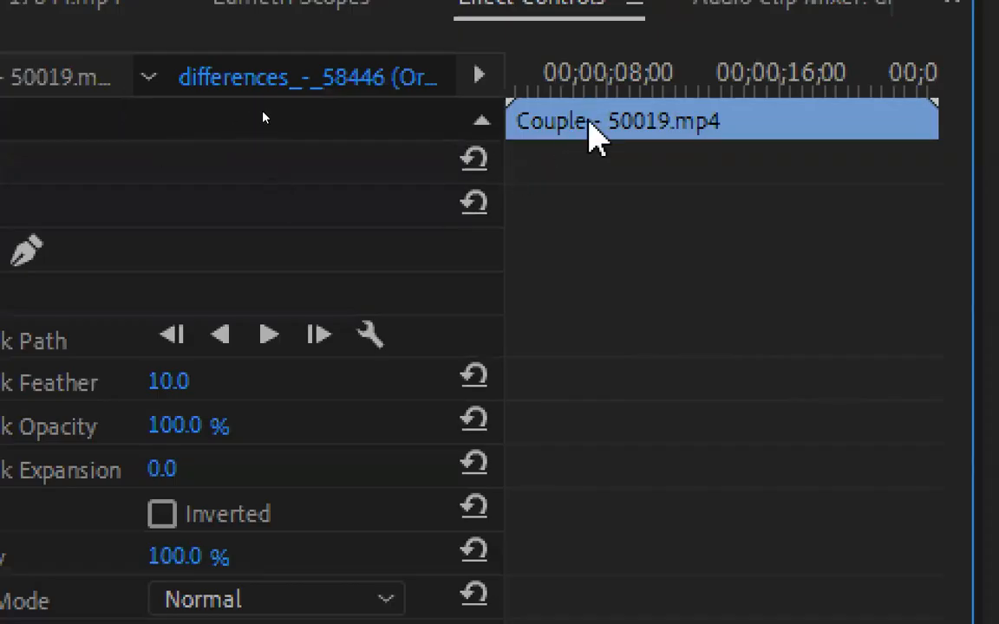
pyautogui.click(760, 67)
pyautogui.press('Up')
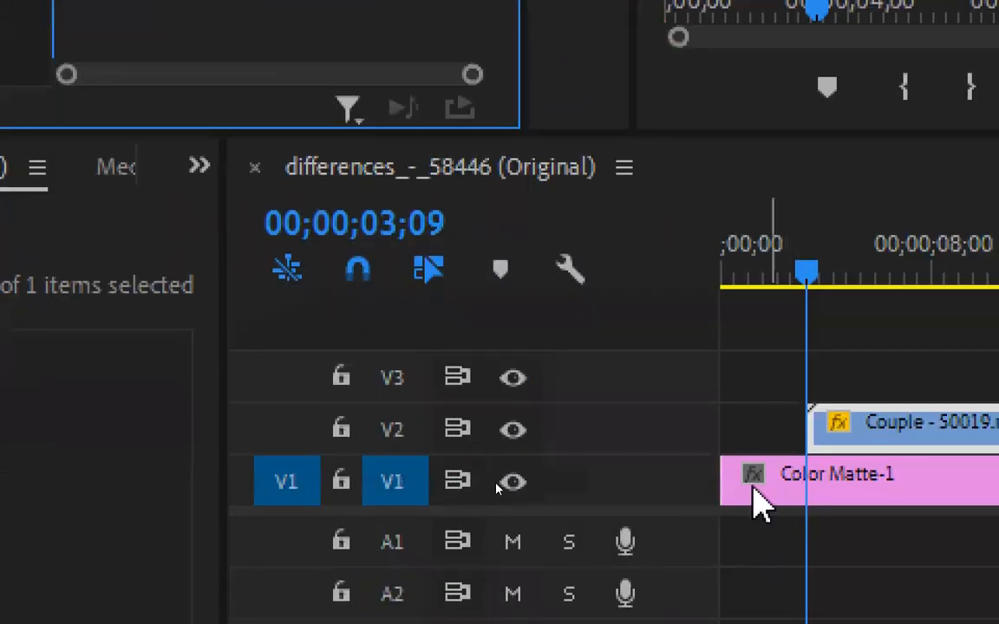
pyautogui.click(791, 276)
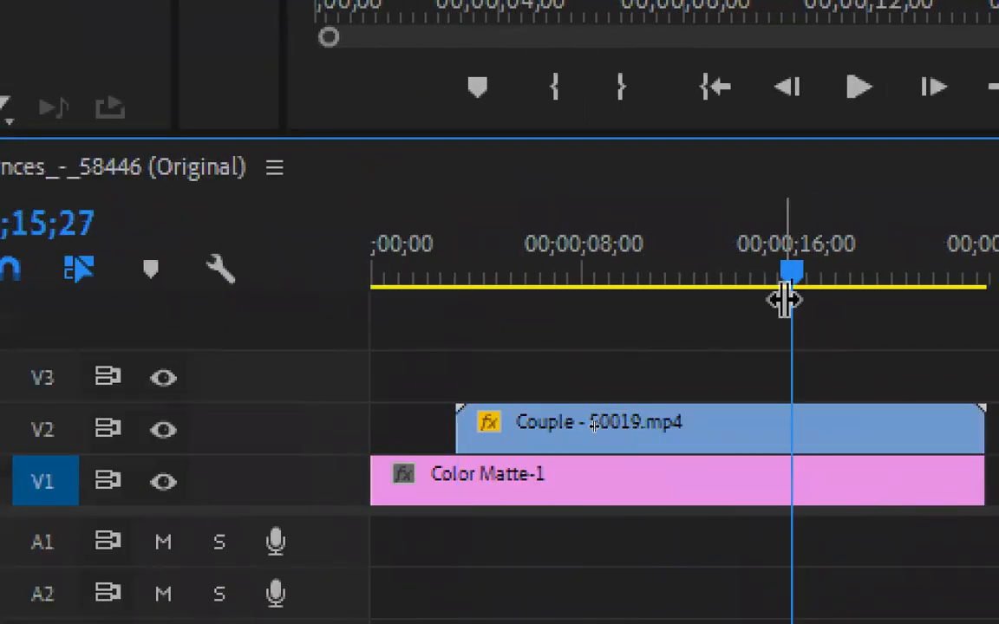
pyautogui.click(757, 422)
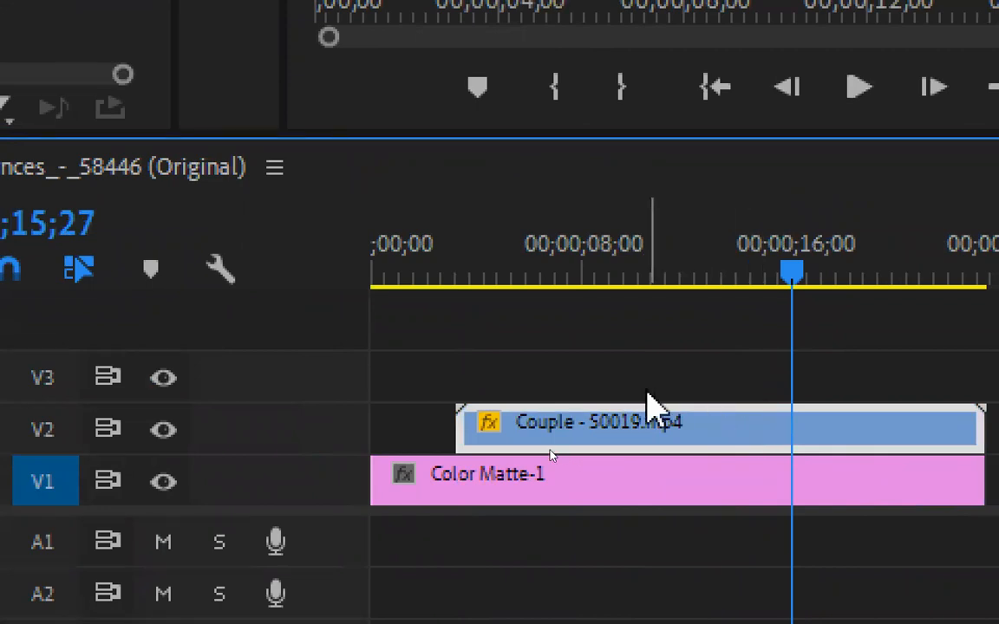
pyautogui.press('Up')
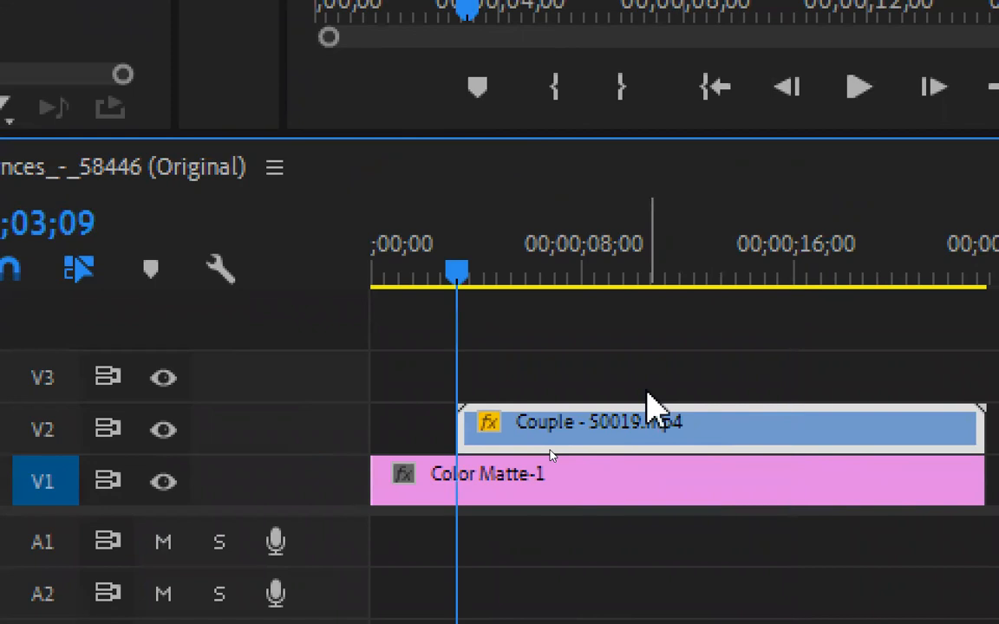
# Jump the playhead to the selected Couple clip's end and start, and with the clip deselected to the sequence's start and end
pyautogui.click(736, 252)
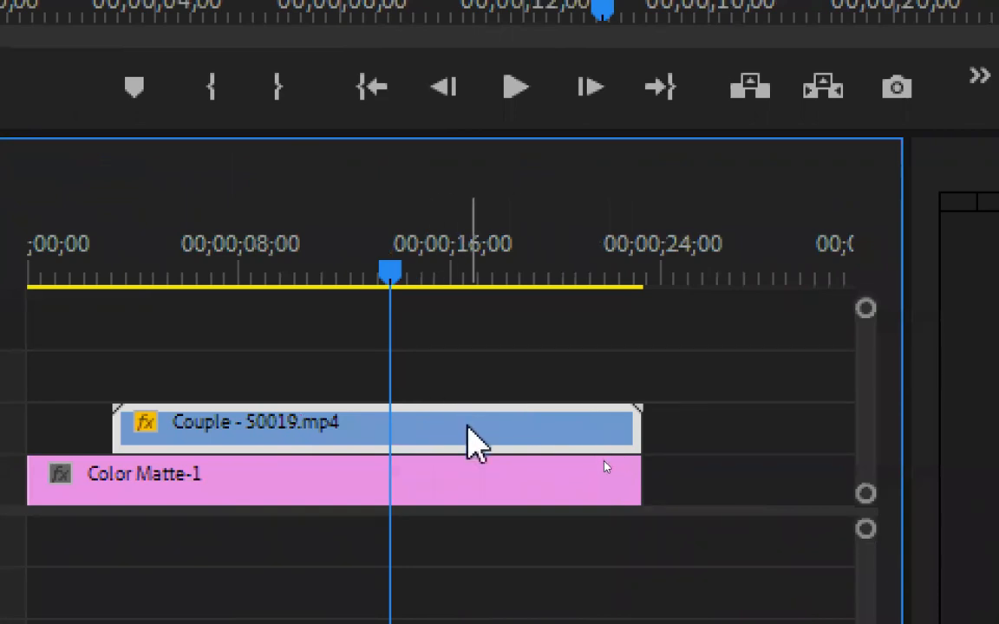
pyautogui.moveTo(457, 429)
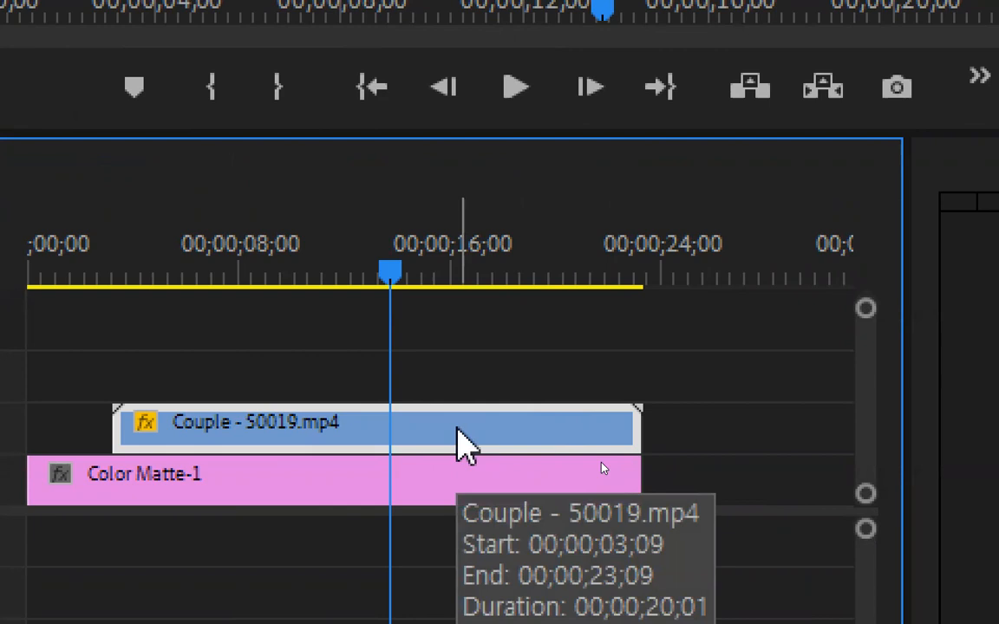
pyautogui.press('Down')
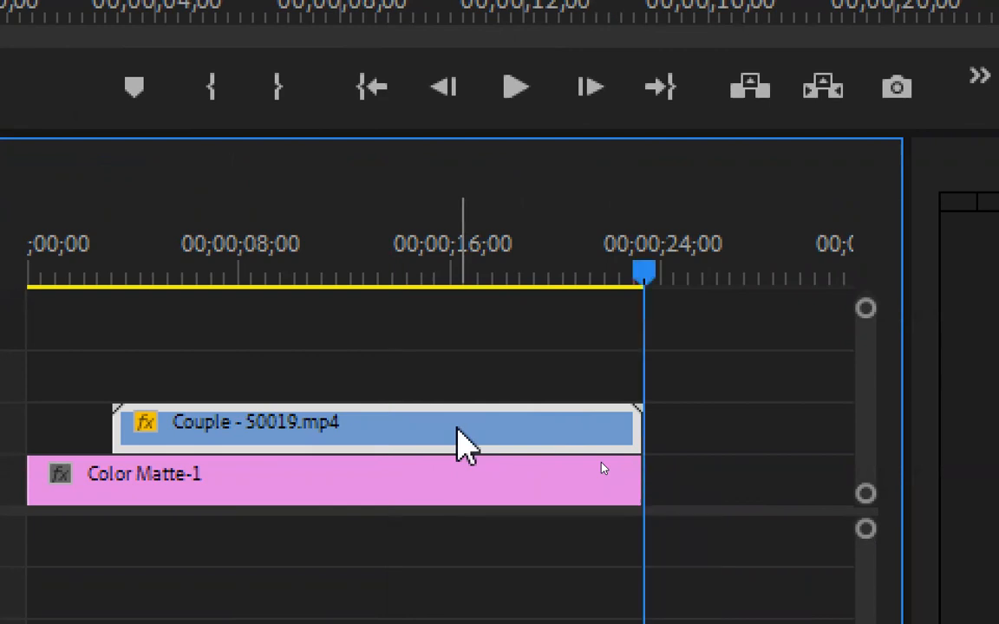
pyautogui.press('Up')
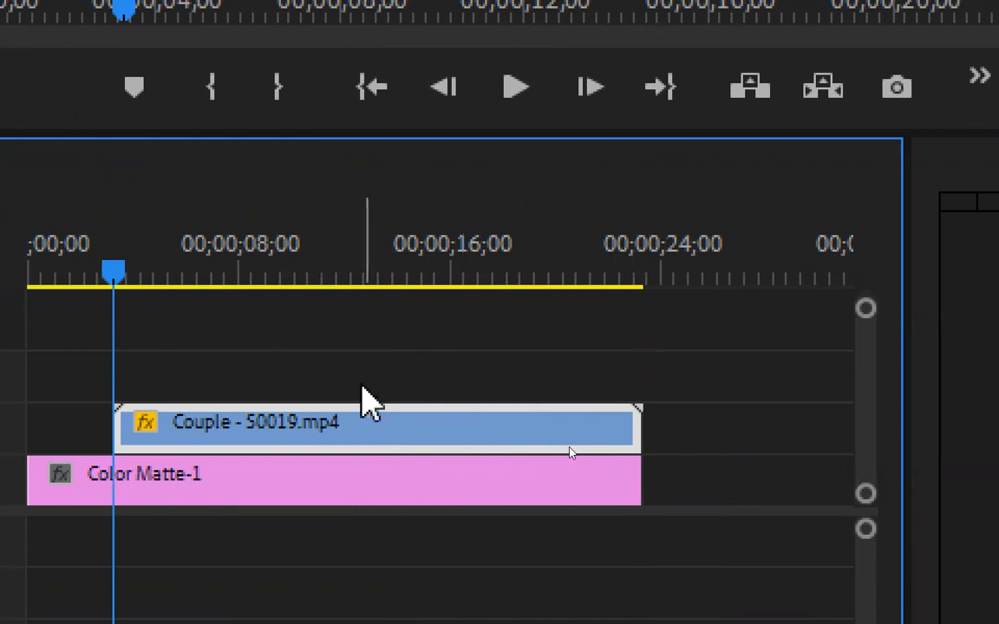
pyautogui.click(446, 342)
pyautogui.press('Up')
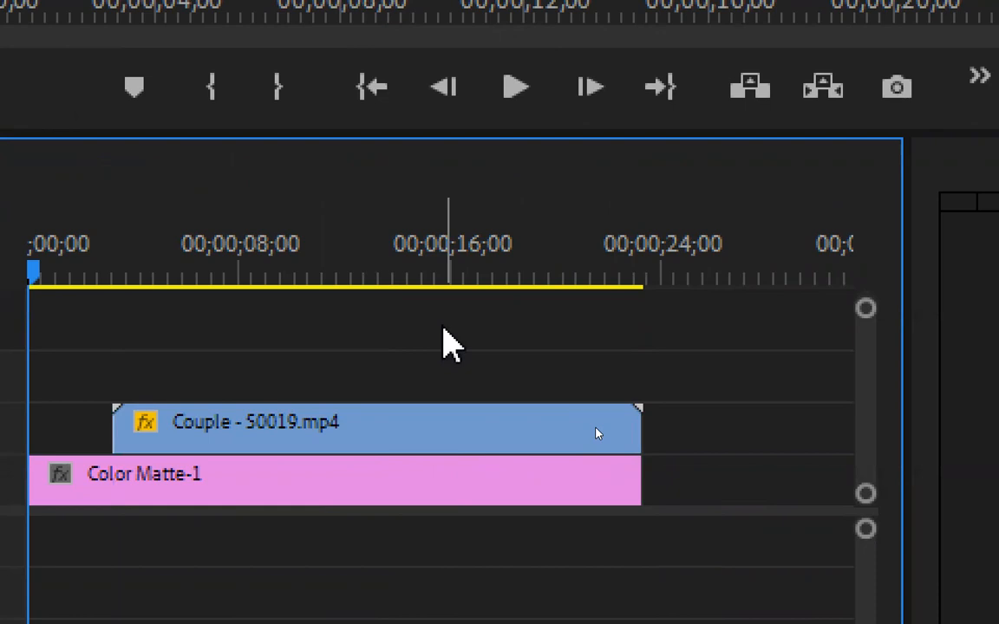
pyautogui.press('End')
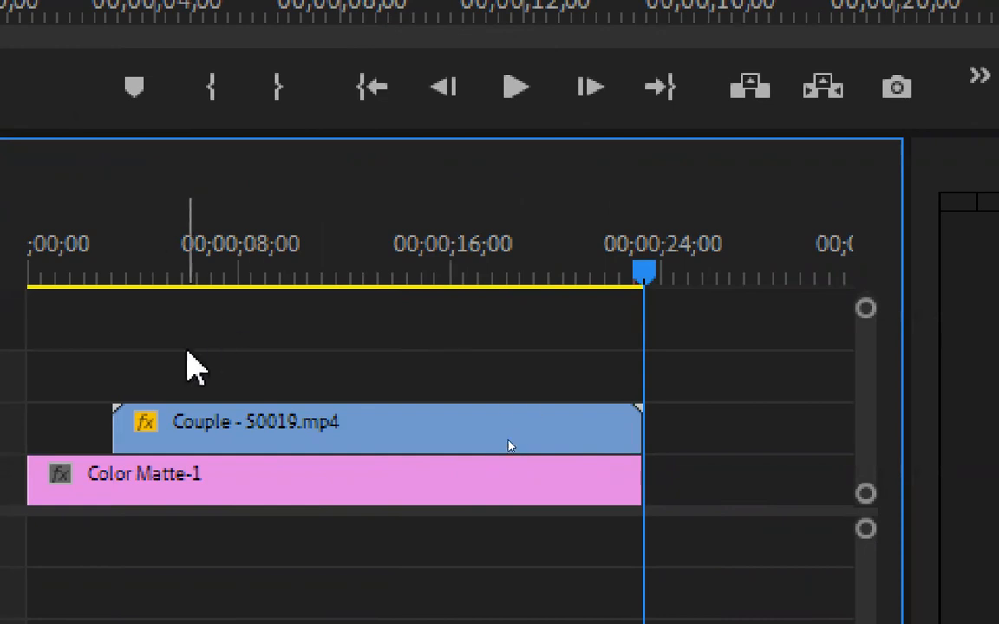
# Select the Couple clip on V2, return the playhead to its start, and set Mask (1)'s feather to 0.0
pyautogui.click(238, 431)
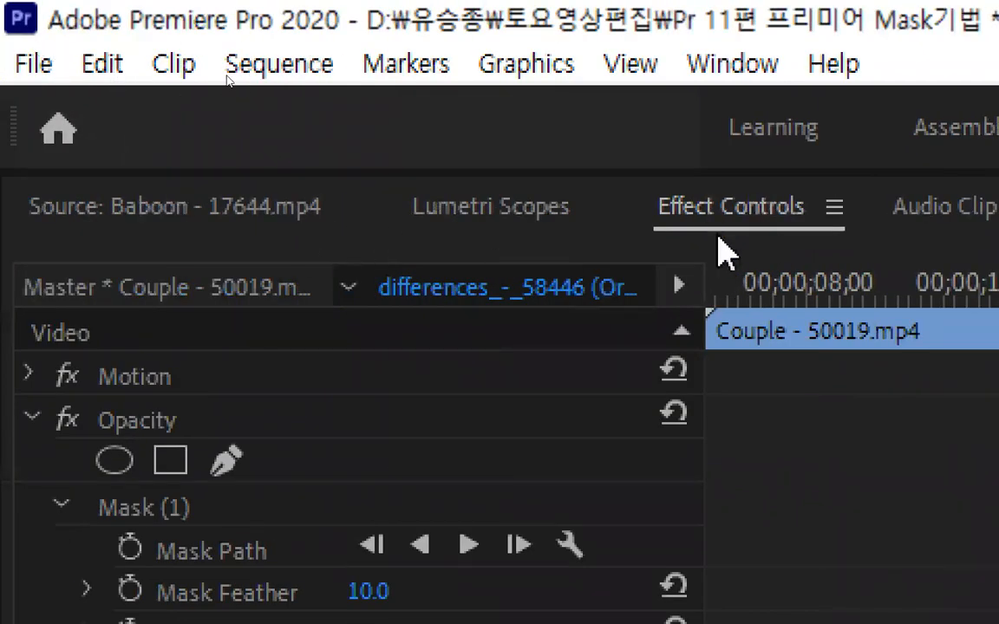
pyautogui.click(928, 291)
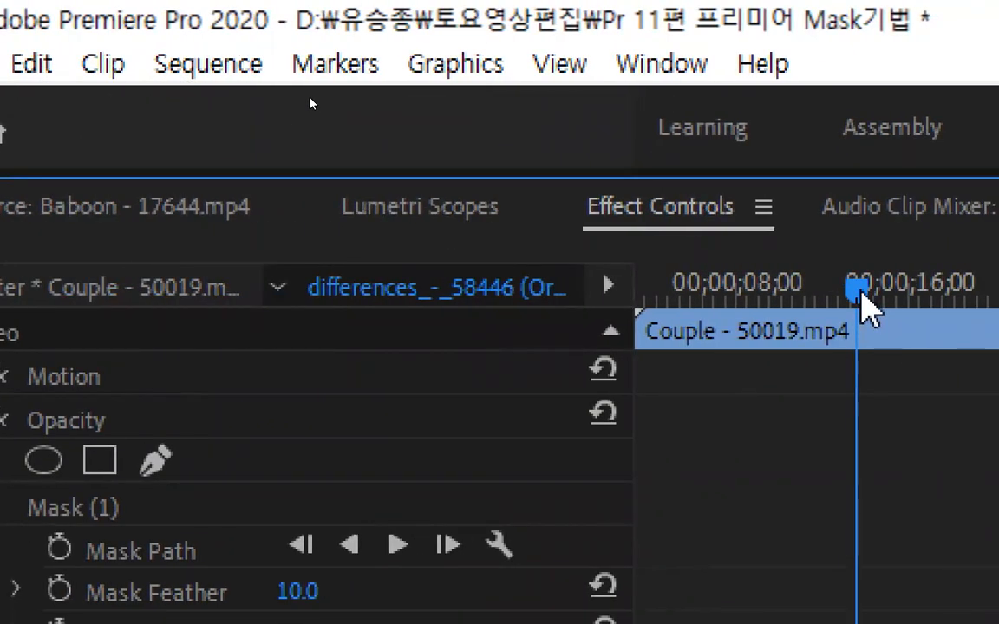
pyautogui.press('Home')
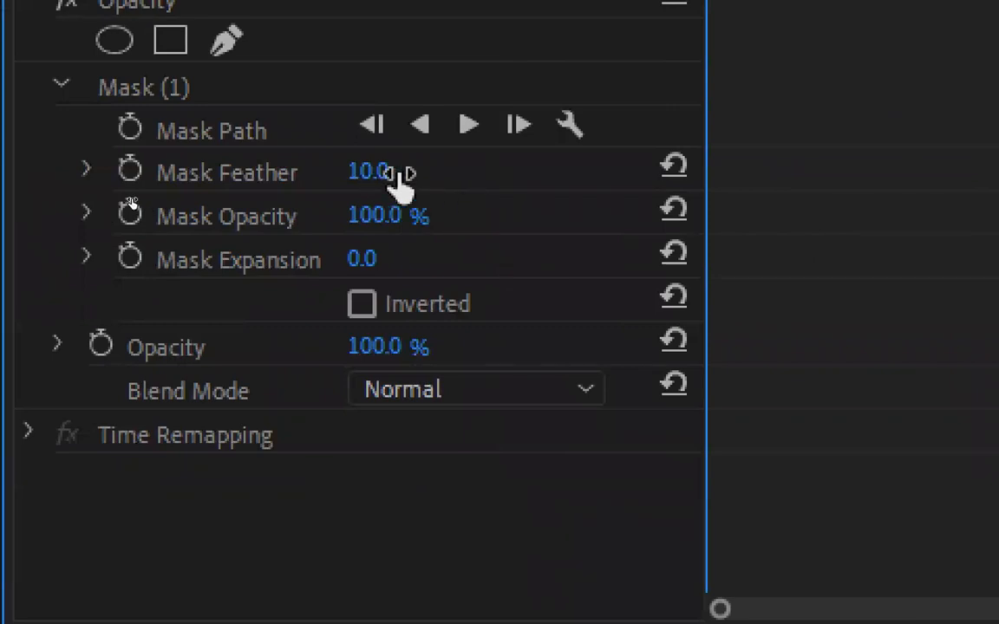
pyautogui.moveTo(379, 172); pyautogui.dragTo(346, 172)
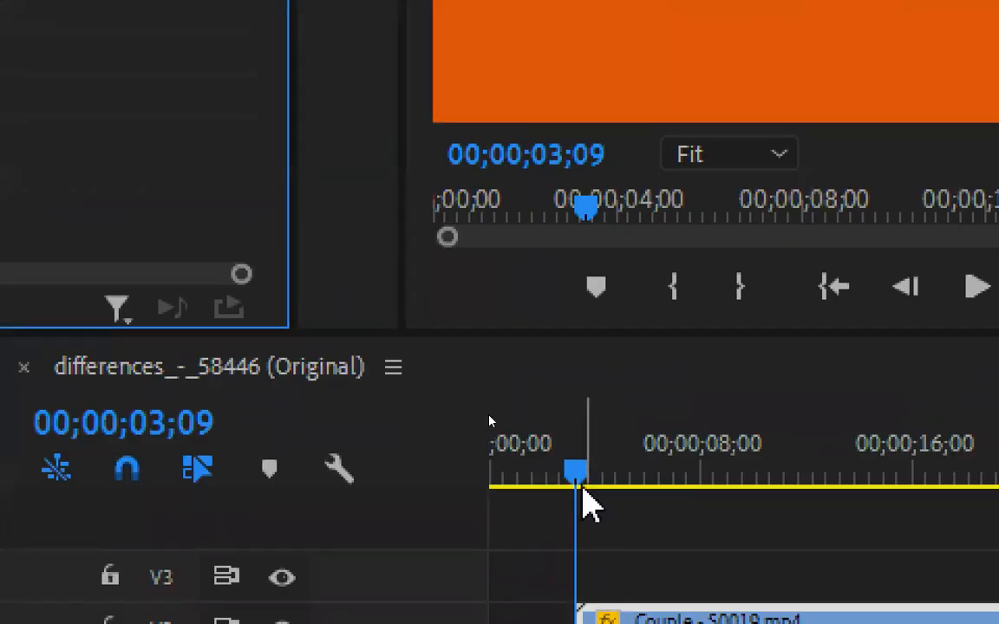
# Place the playhead at about 00;00;05;04 and start animating Mask Expansion on Mask (1) with a keyframe at 0.0
pyautogui.moveTo(582, 484); pyautogui.dragTo(653, 485)
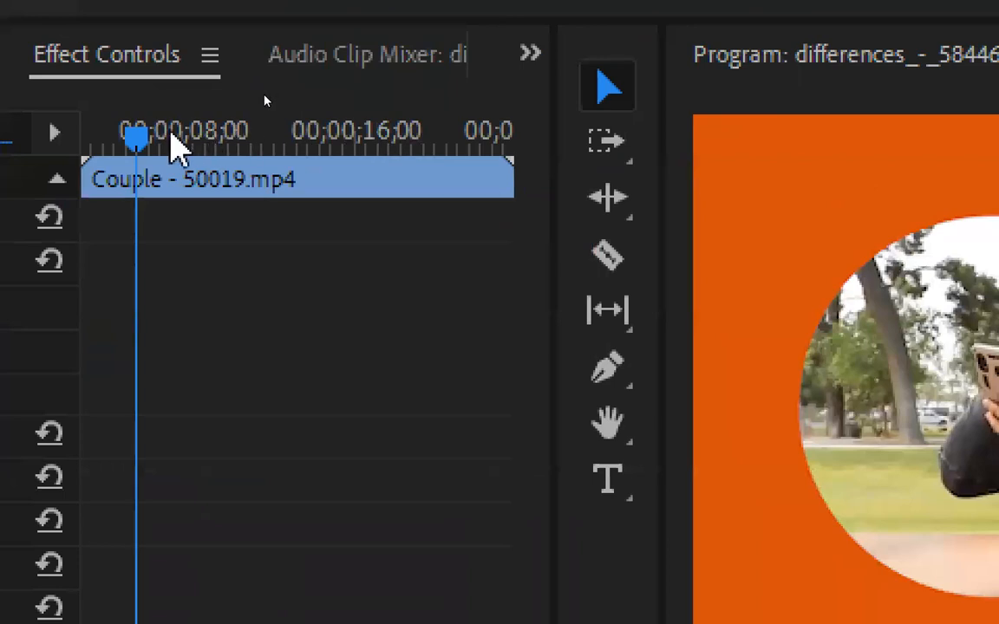
pyautogui.click(87, 138)
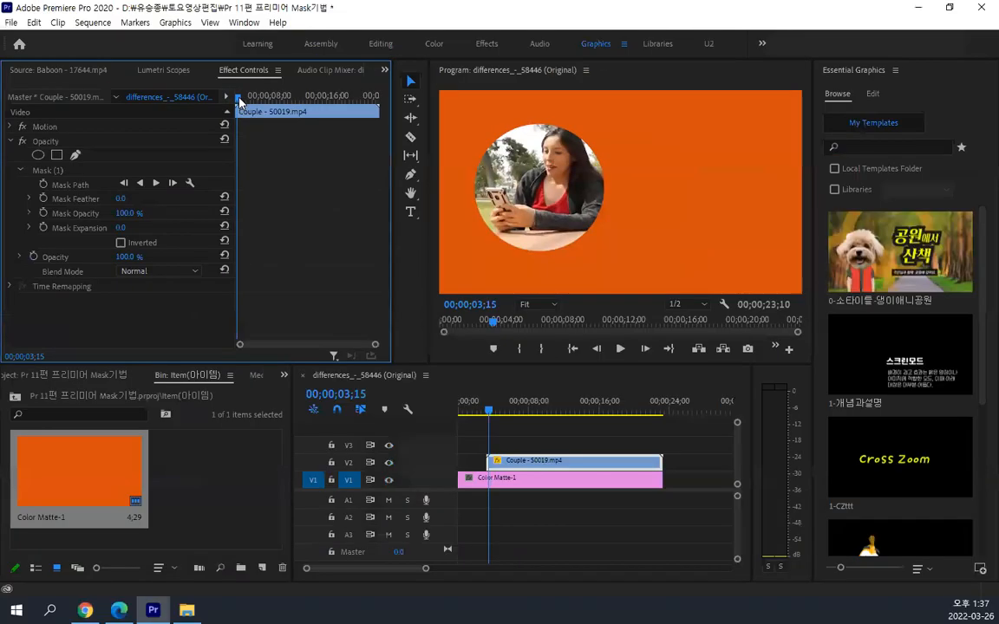
pyautogui.moveTo(276, 150); pyautogui.dragTo(292, 150)
pyautogui.moveTo(245, 103); pyautogui.dragTo(252, 105)
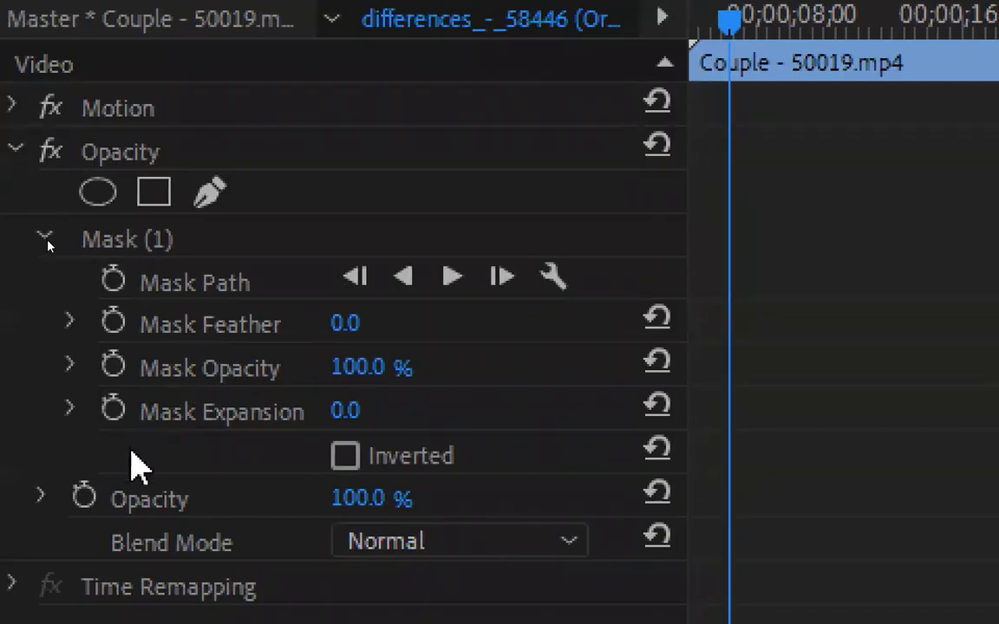
pyautogui.click(128, 412)
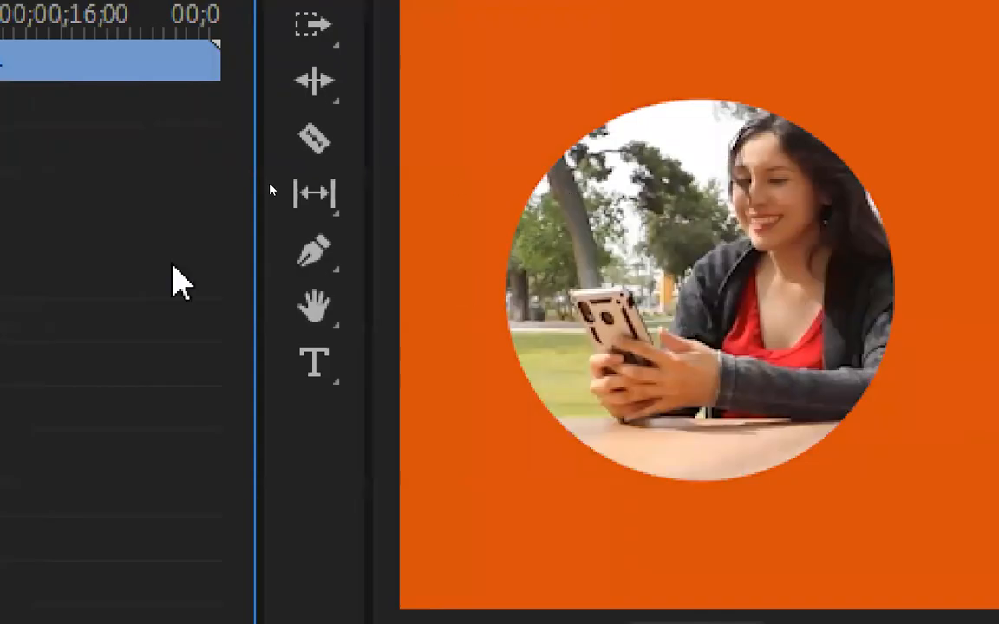
# Set Mask Expansion to -228.0 at the Couple clip's start and play back the circle's reveal
pyautogui.press('Home')
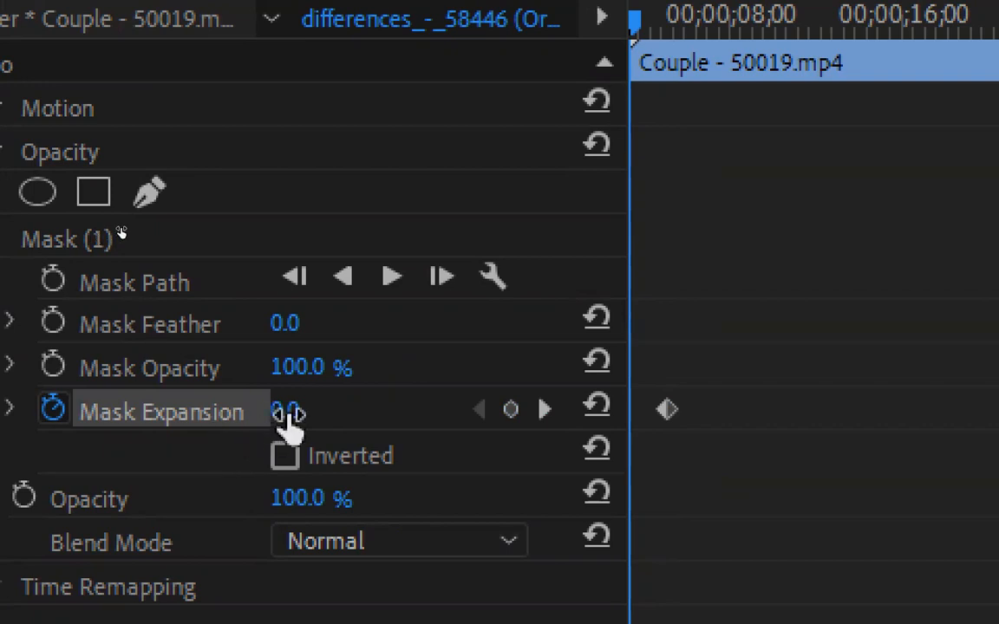
pyautogui.moveTo(290, 414); pyautogui.dragTo(242, 415)
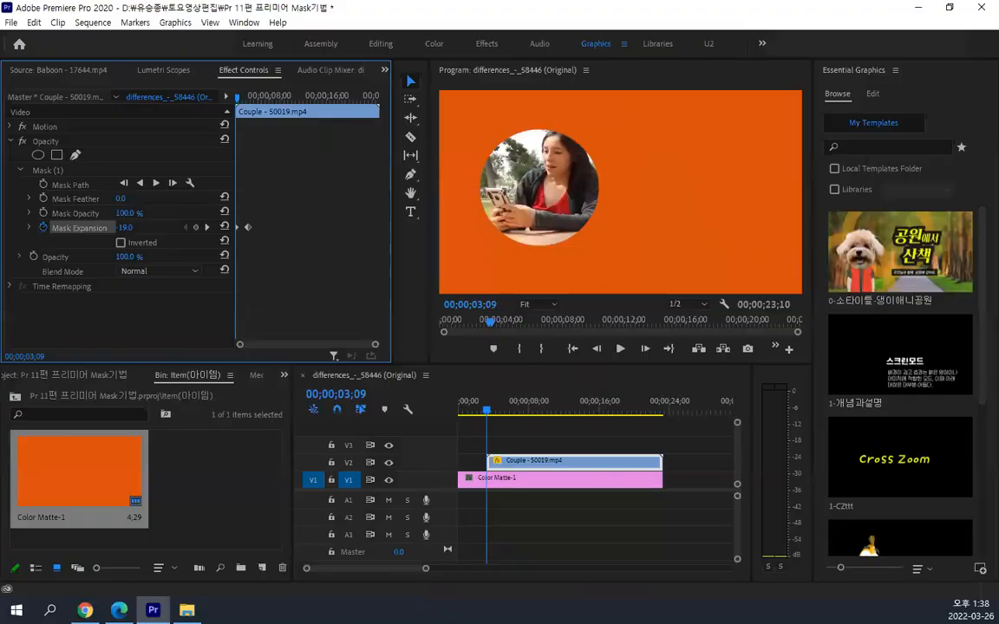
pyautogui.moveTo(124, 227); pyautogui.dragTo(31, 227)
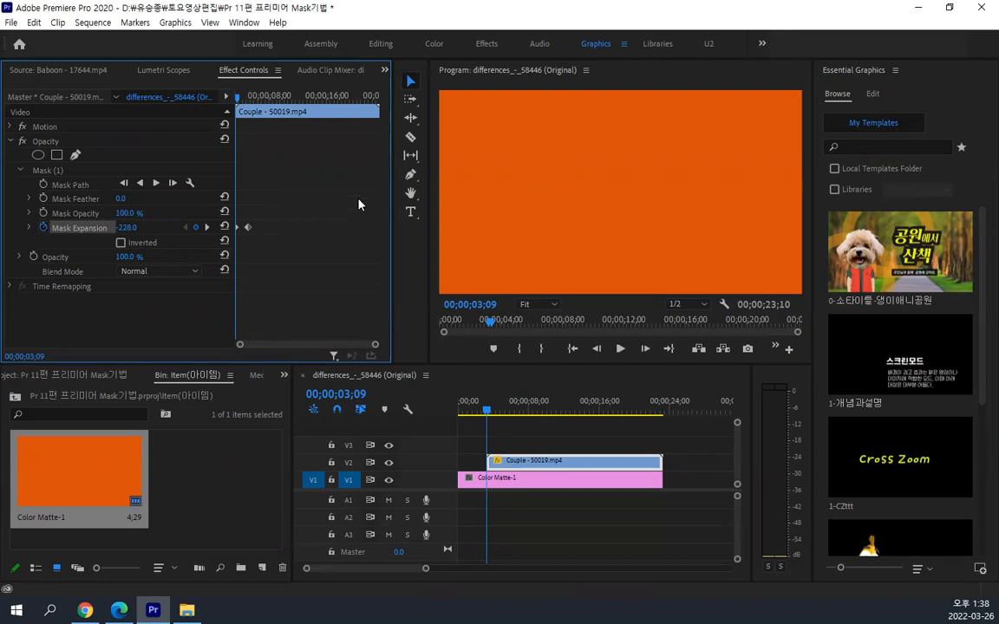
pyautogui.press('space')
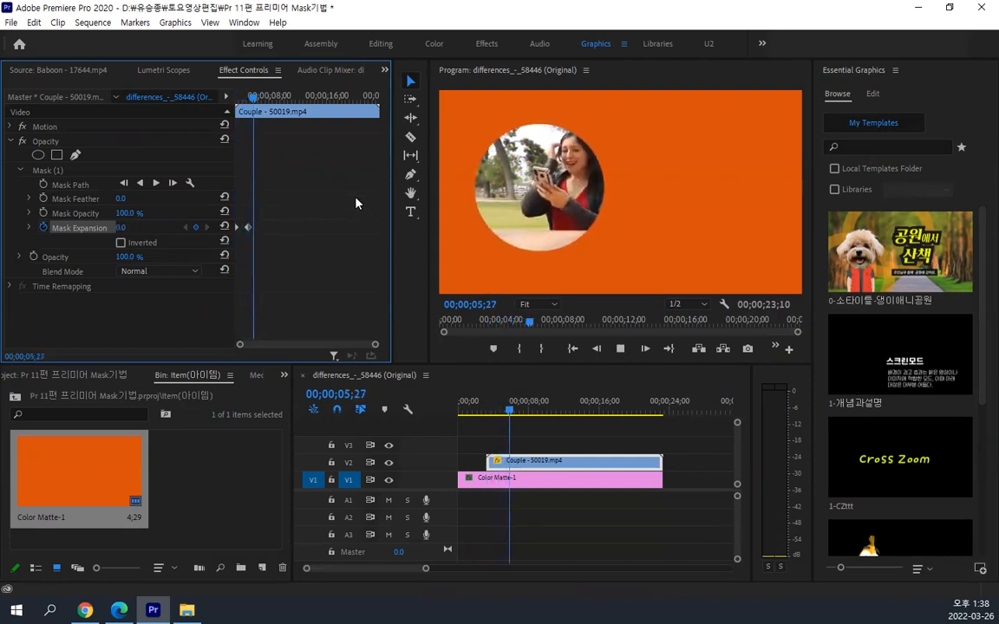
pyautogui.press('space')
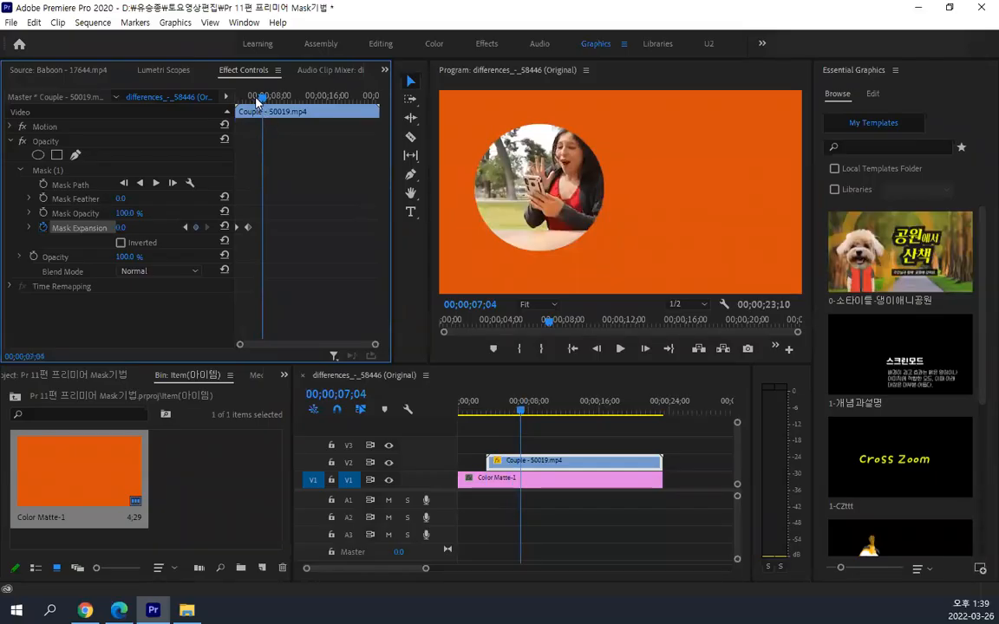
# Scrub the playhead through the Mask Expansion animation from the Couple clip's start
pyautogui.moveTo(257, 101)
pyautogui.mouseDown()
pyautogui.moveTo(214, 108)
pyautogui.moveTo(257, 110)
pyautogui.mouseUp()
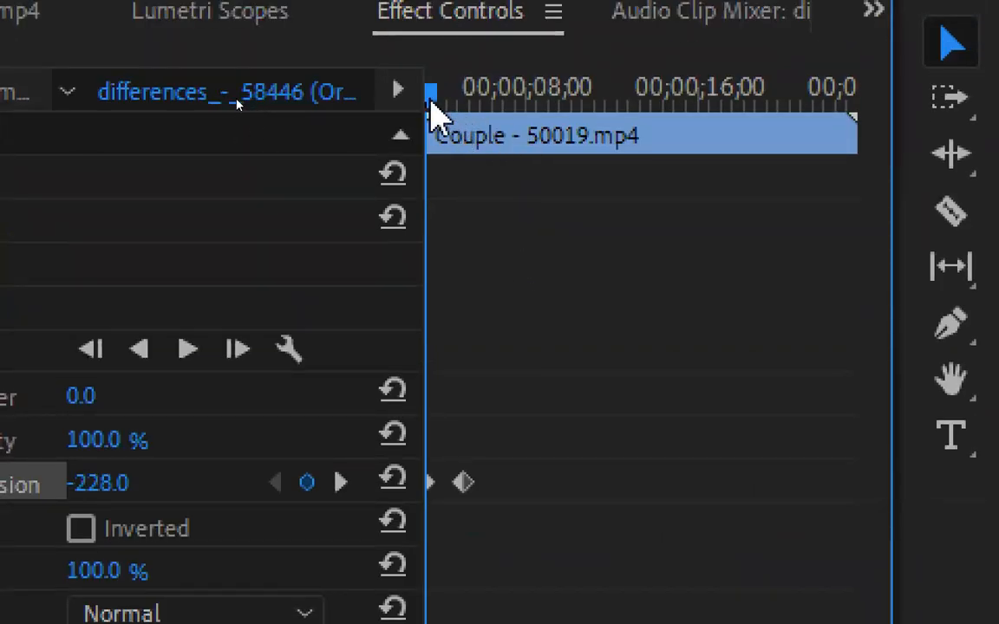
pyautogui.moveTo(431, 102); pyautogui.dragTo(517, 100)
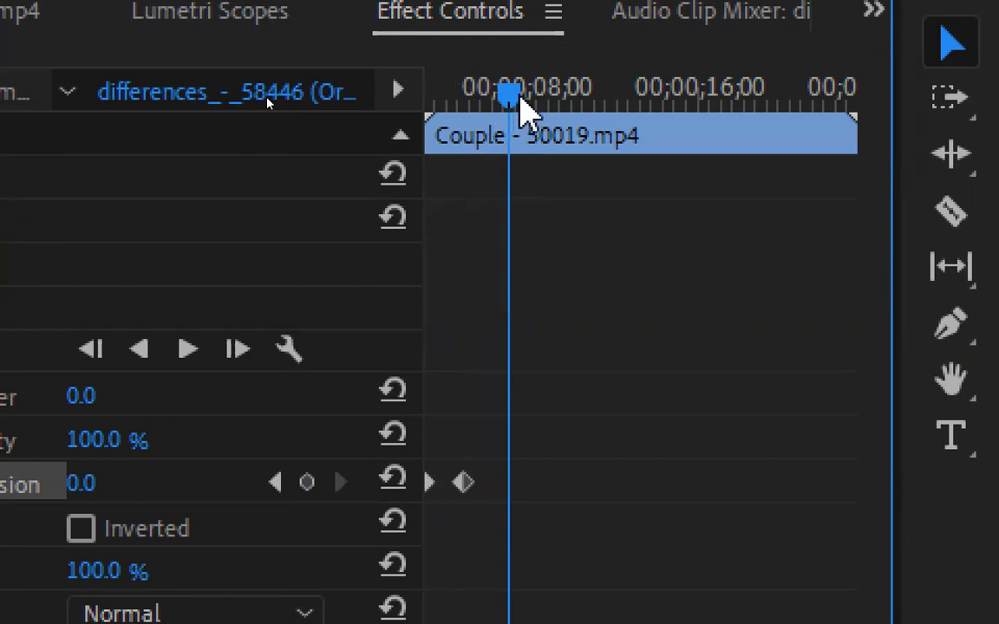
pyautogui.press('Home')
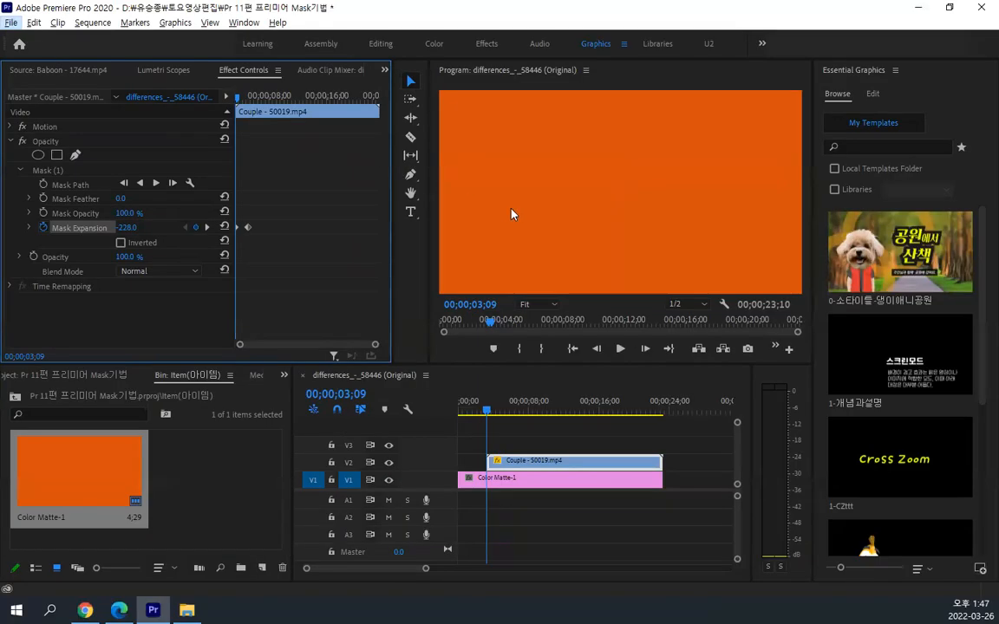
pyautogui.moveTo(238, 96); pyautogui.dragTo(243, 101)
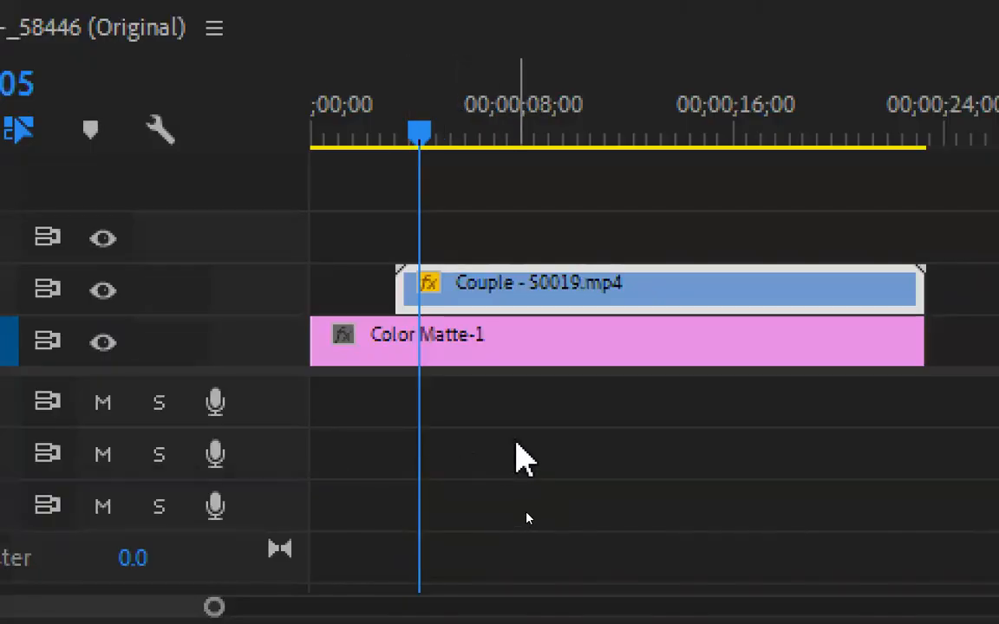
# Reselect the Couple clip and its Mask (1), and move the playhead between the first and second Mask Expansion keyframes
pyautogui.click(515, 457)
pyautogui.click(539, 299)
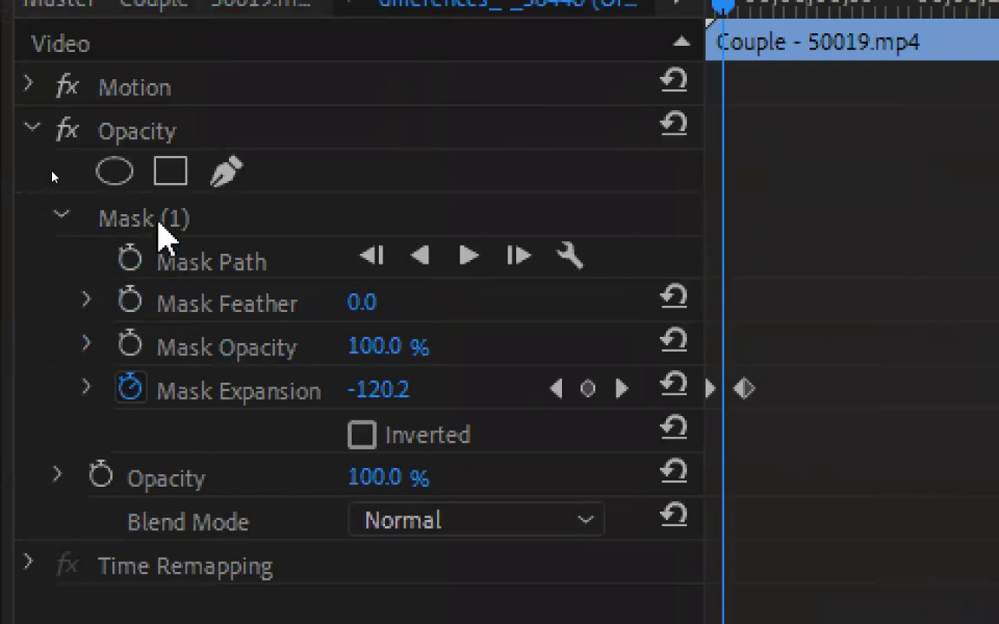
pyautogui.click(219, 223)
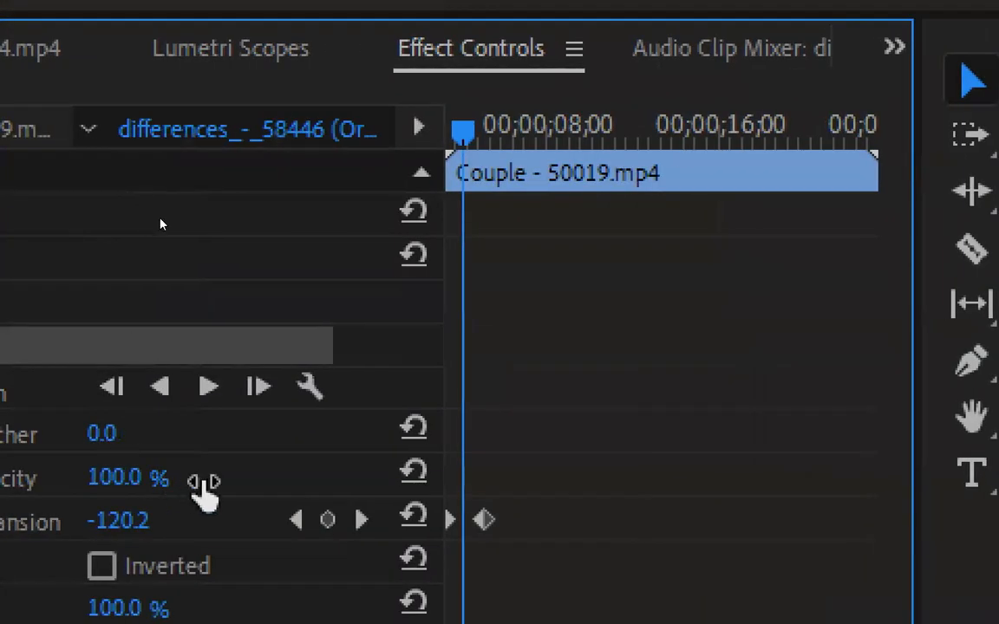
pyautogui.click(295, 520)
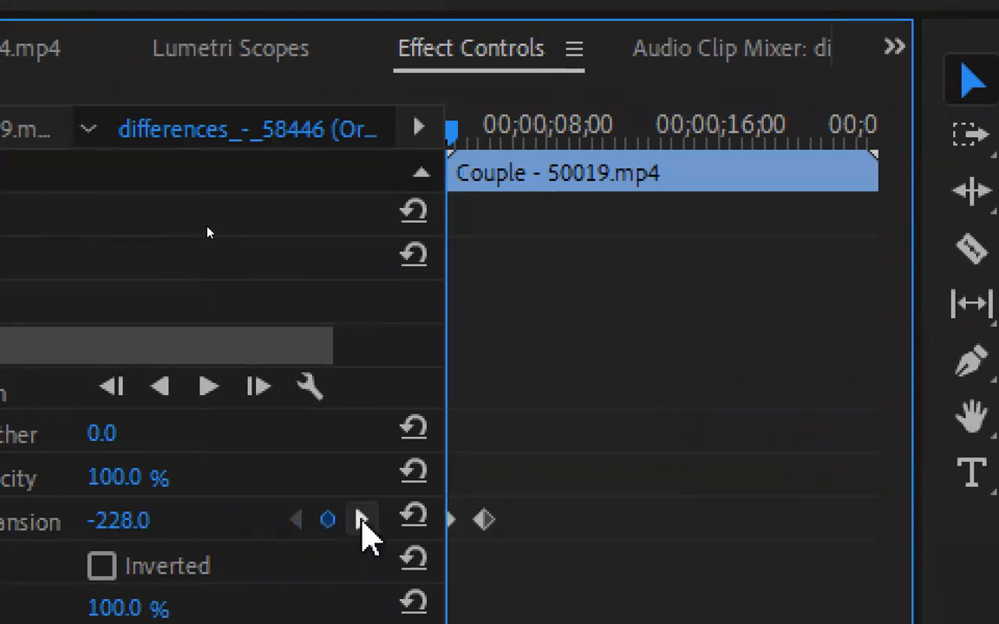
pyautogui.click(360, 519)
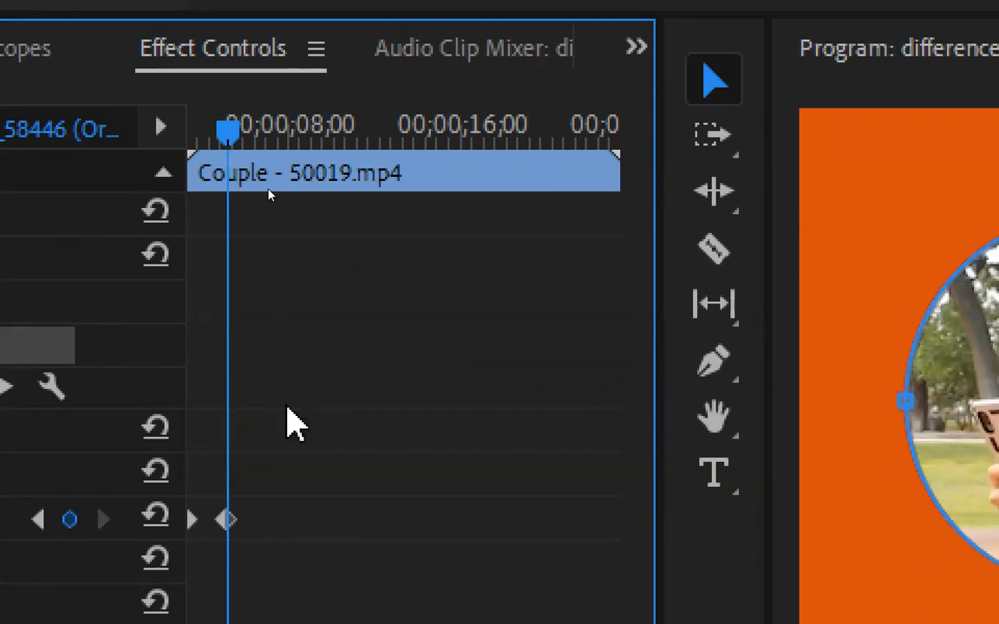
# Move the second Mask Expansion keyframe earlier to about 00;00;04;11 and play the reveal from the Couple clip's start
pyautogui.press('=')
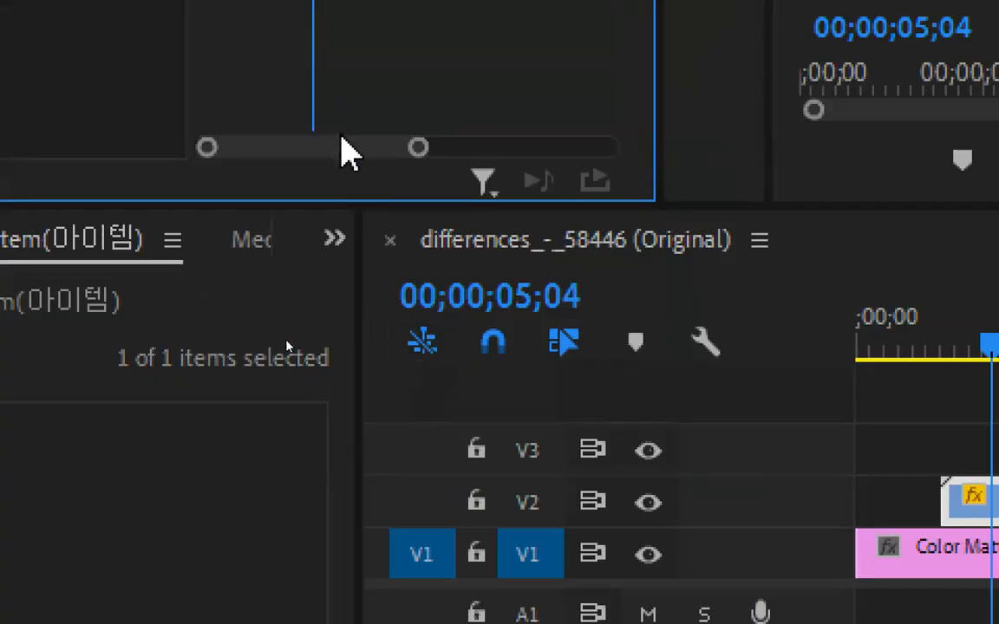
pyautogui.moveTo(341, 139); pyautogui.dragTo(289, 147)
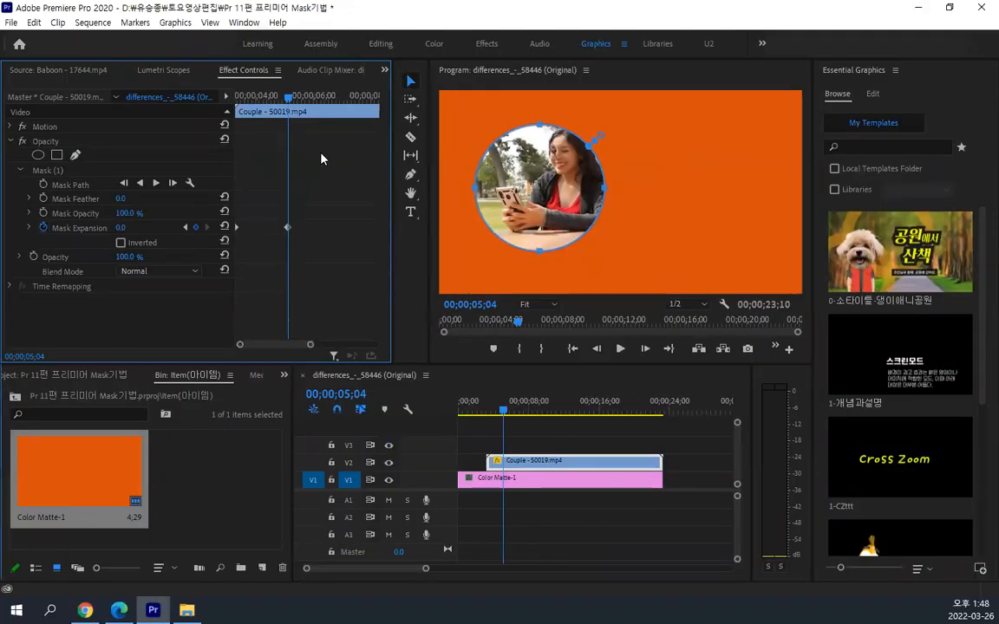
pyautogui.press('`')
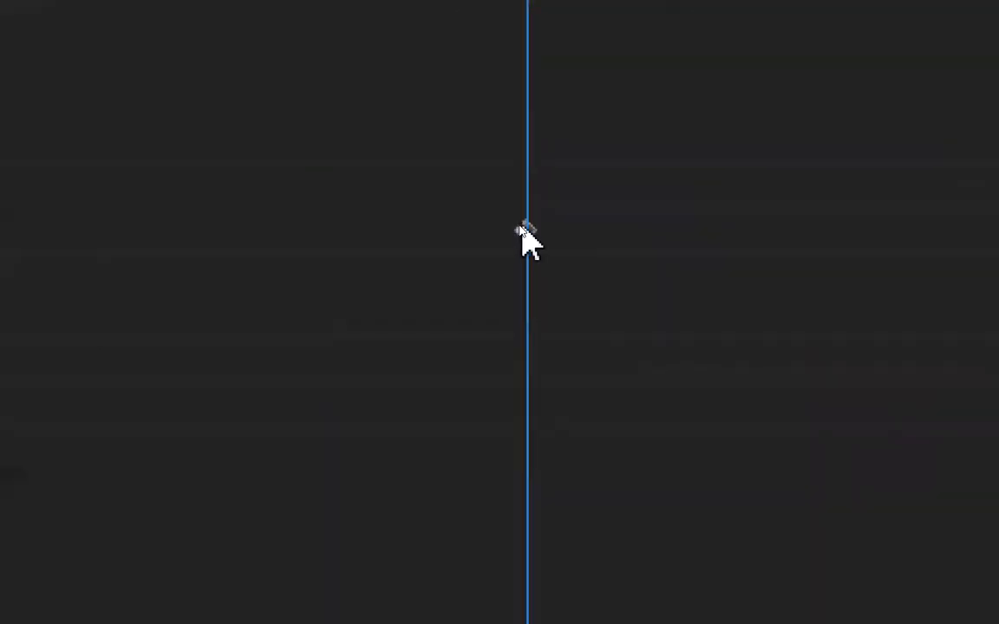
pyautogui.moveTo(520, 227); pyautogui.dragTo(248, 250)
pyautogui.moveTo(429, 234); pyautogui.dragTo(411, 256)
pyautogui.click(415, 274)
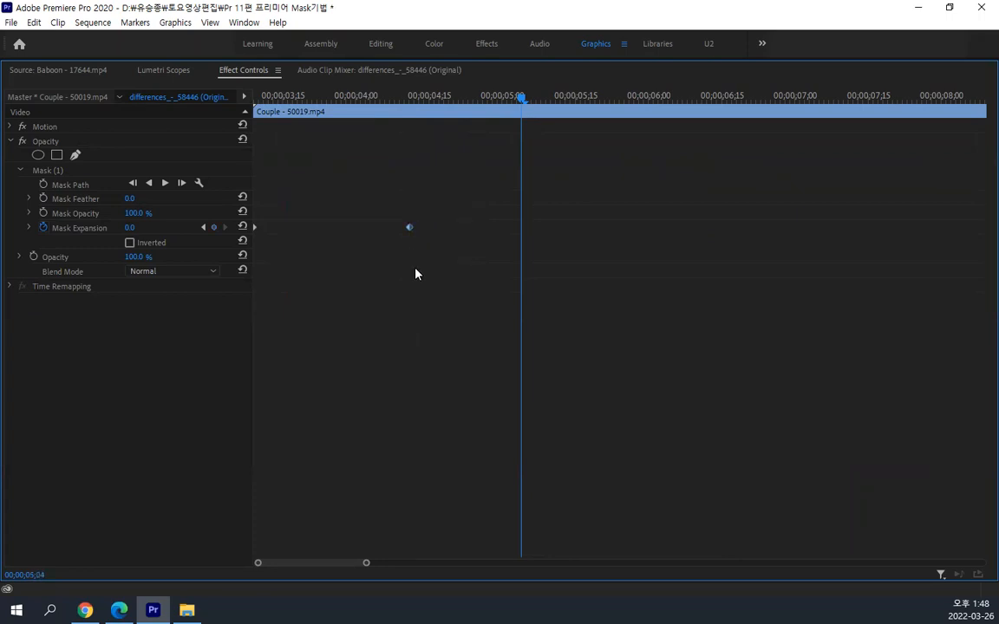
pyautogui.press('`')
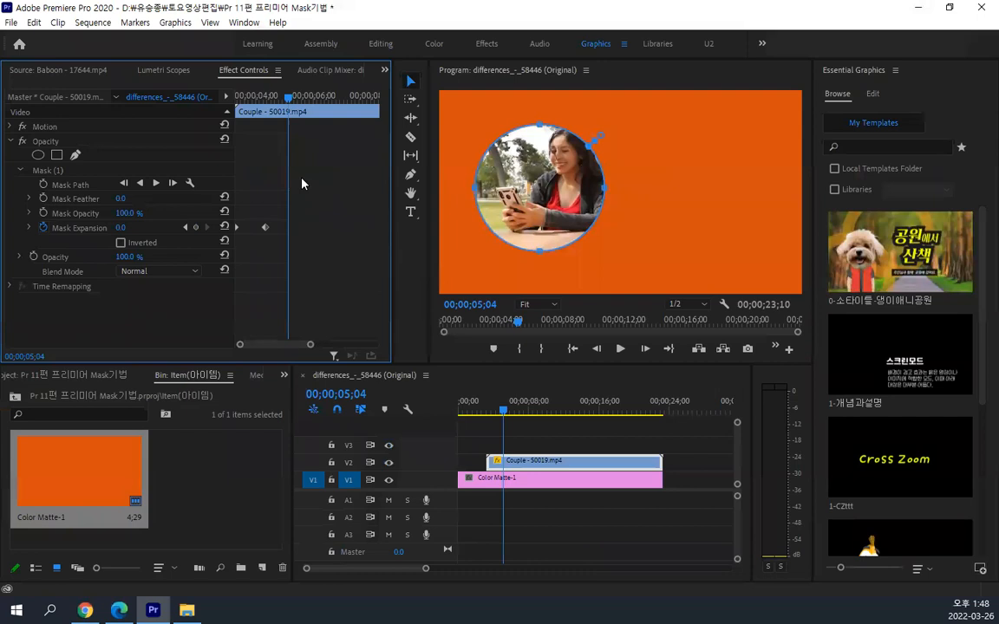
pyautogui.moveTo(289, 102); pyautogui.dragTo(224, 106)
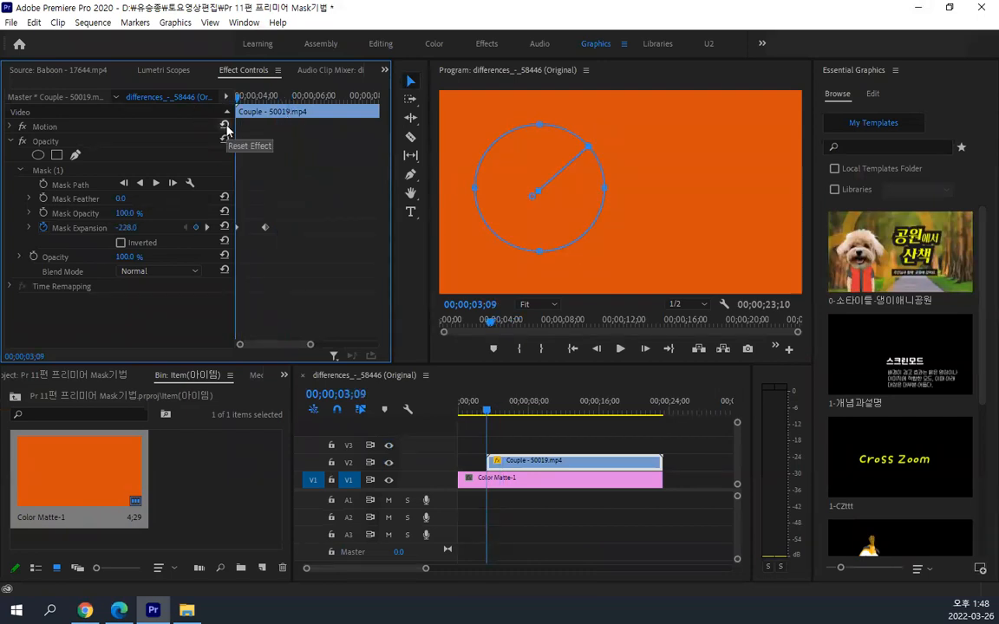
pyautogui.press('space')
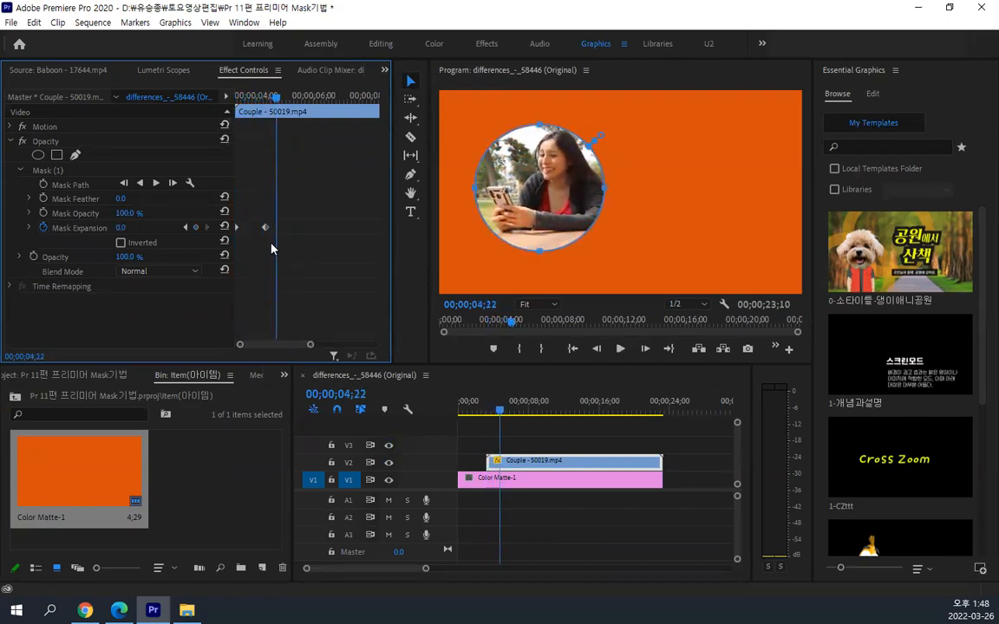
# Move the second Mask Expansion keyframe to about 00;00;03;25 and play the reveal from the clip's start
pyautogui.moveTo(266, 228); pyautogui.dragTo(249, 227)
pyautogui.moveTo(276, 101); pyautogui.dragTo(236, 102)
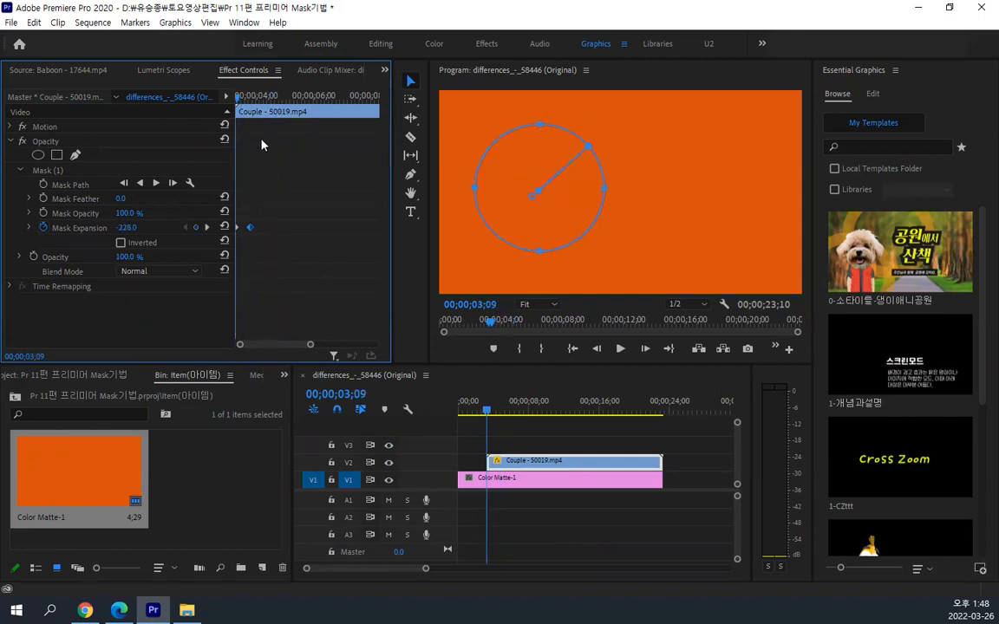
pyautogui.press('space')
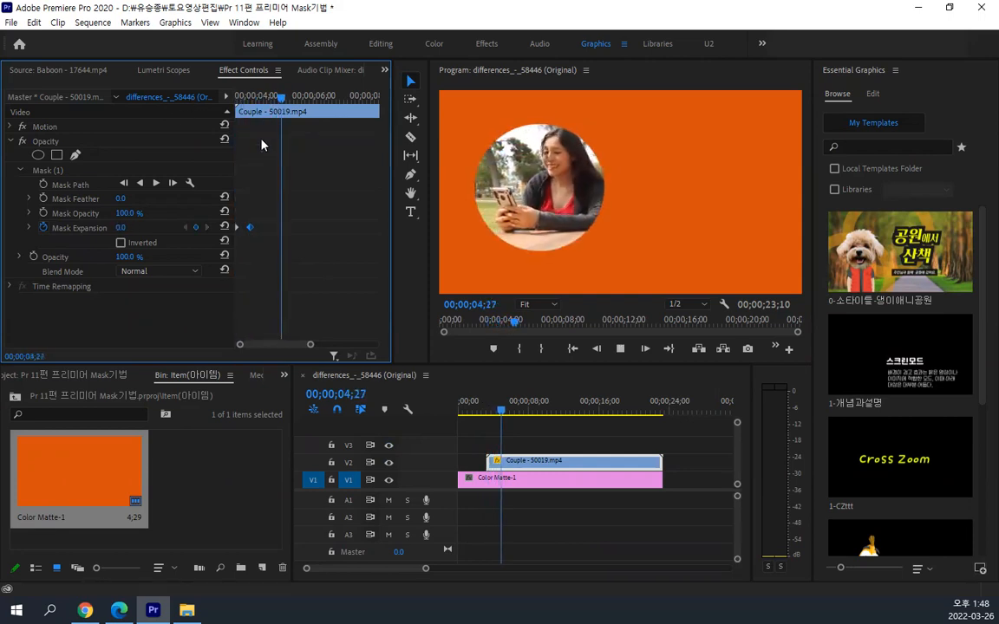
pyautogui.press('space')
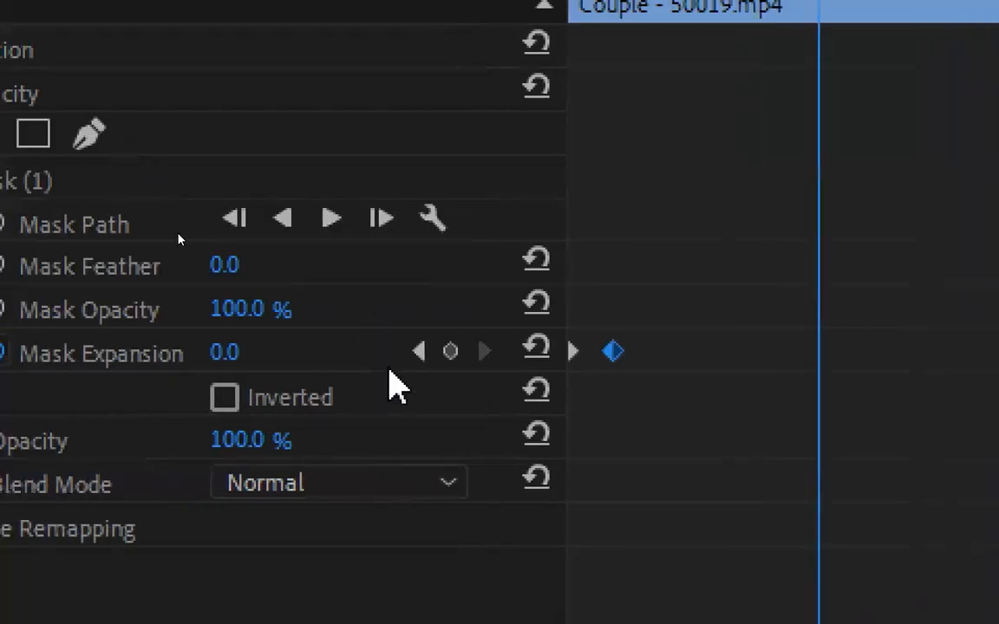
# Step the playhead back through both Mask Expansion keyframes and return it to the second one
pyautogui.click(419, 352)
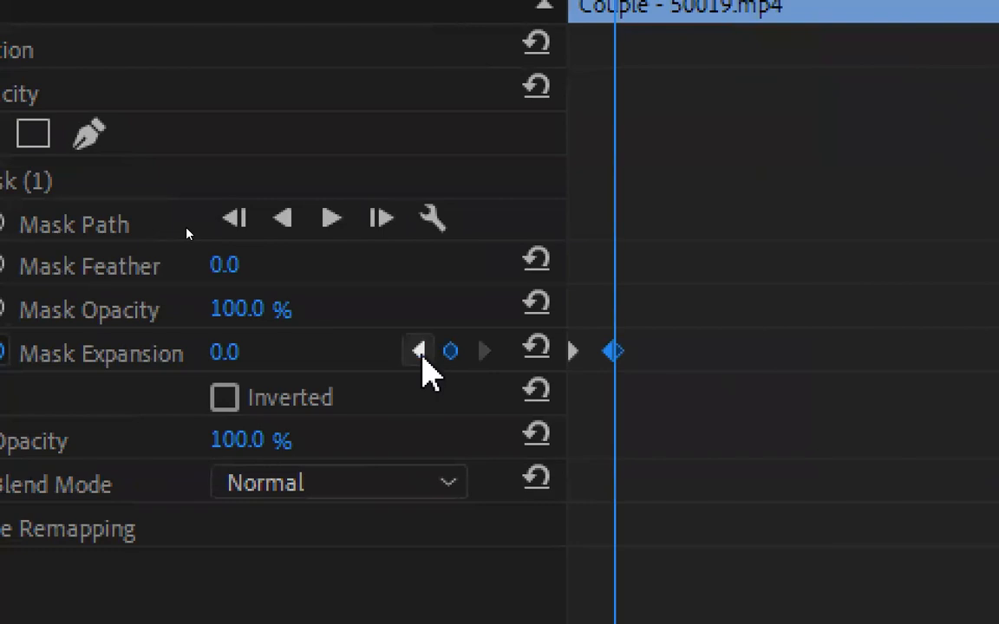
pyautogui.click(420, 352)
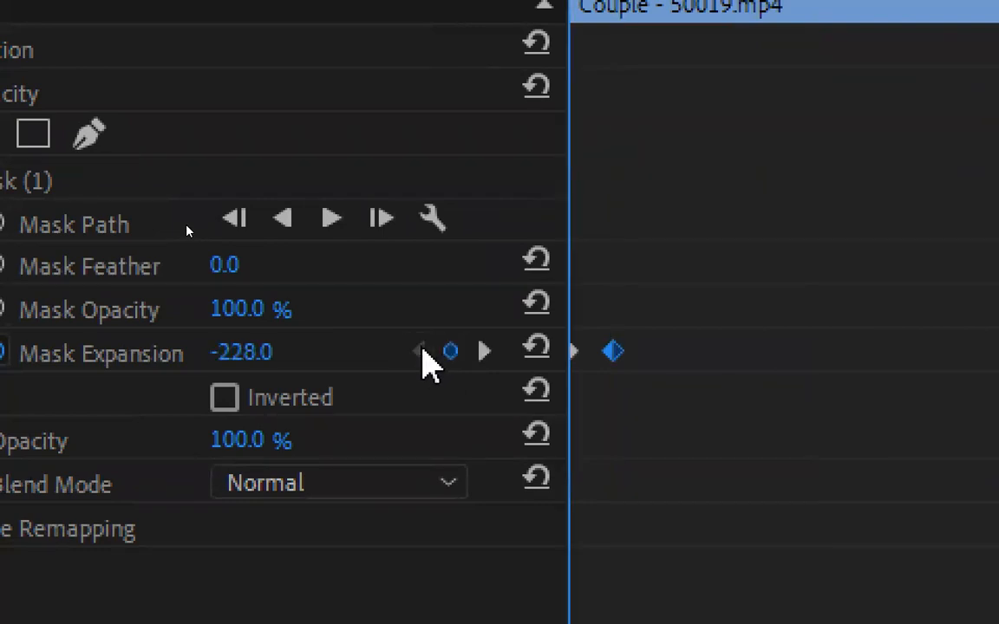
pyautogui.click(483, 351)
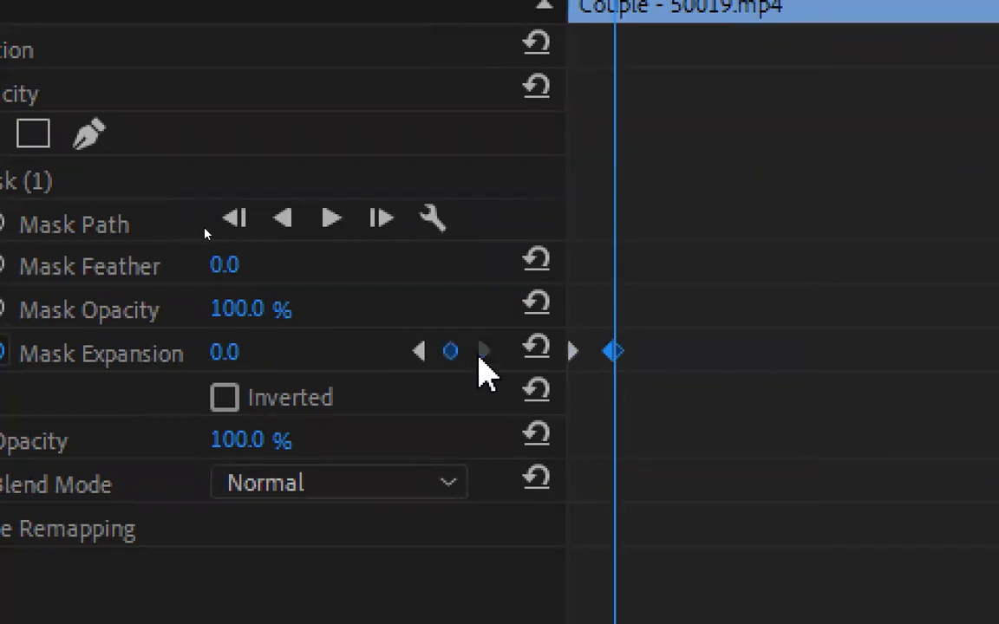
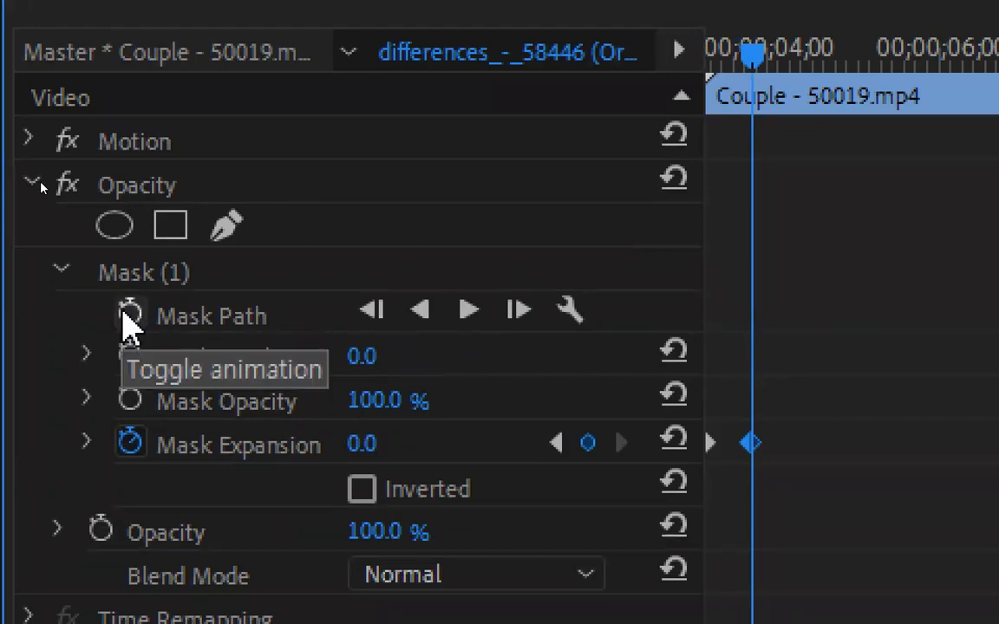
# Enable Mask Path animation at the second Mask Expansion keyframe, then reposition the circular mask up and to the right at 00;00;04;14
pyautogui.click(130, 315)
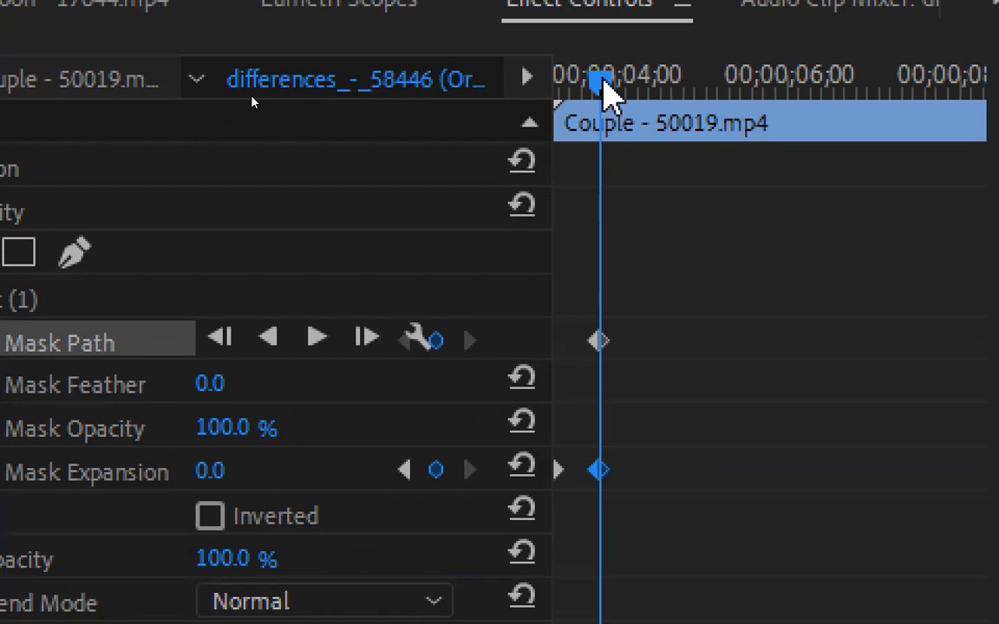
pyautogui.moveTo(604, 84); pyautogui.dragTo(639, 87)
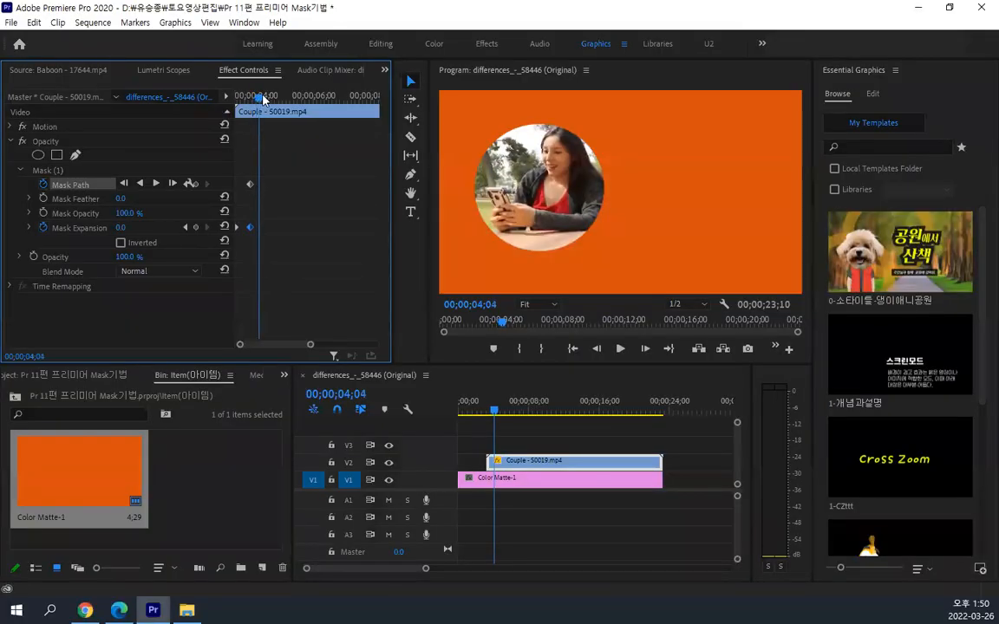
pyautogui.moveTo(263, 99); pyautogui.dragTo(270, 99)
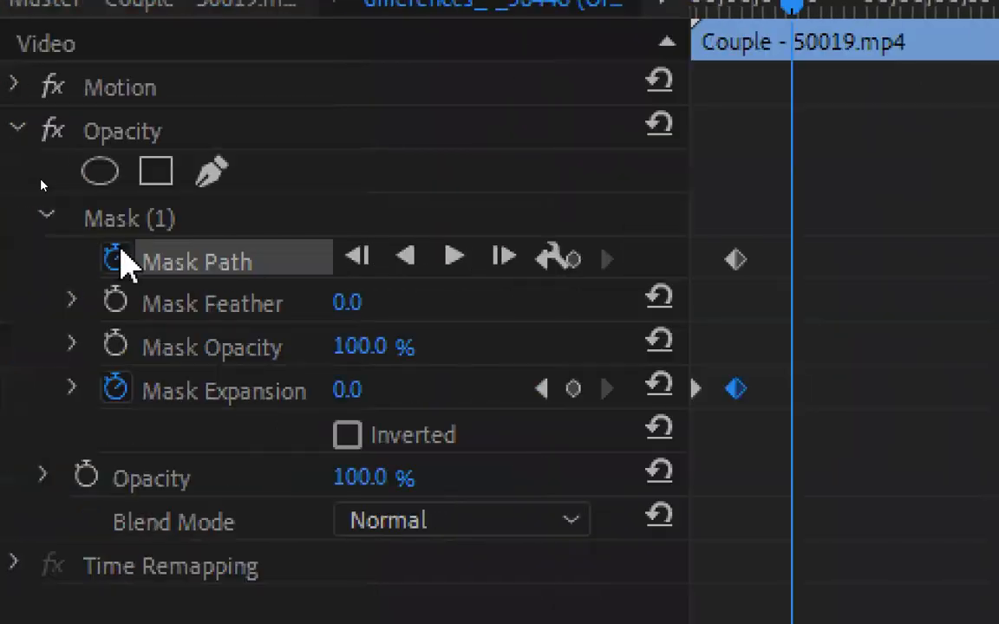
pyautogui.click(145, 222)
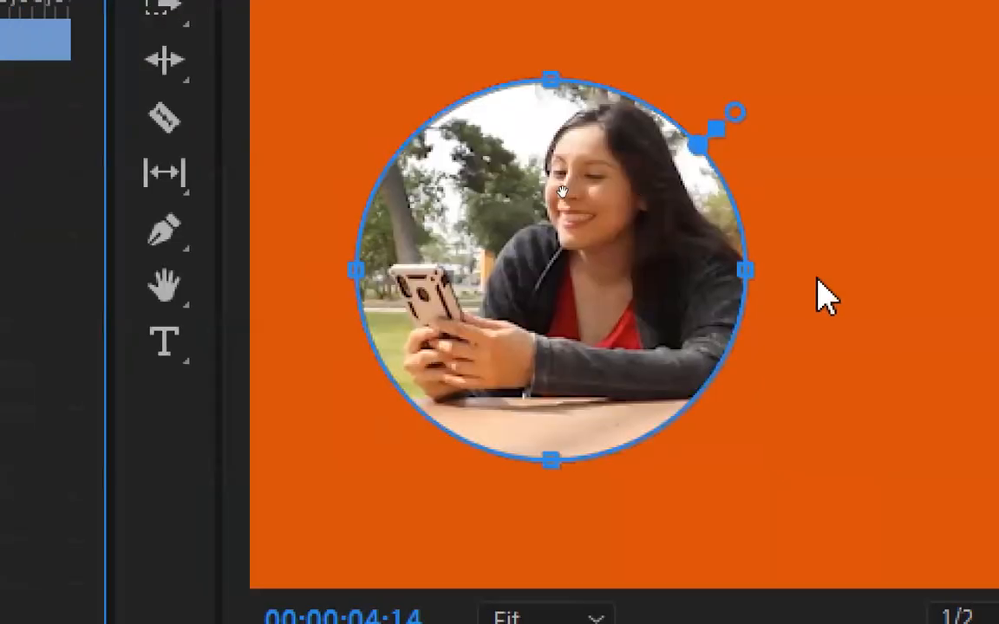
pyautogui.moveTo(575, 285); pyautogui.dragTo(628, 229)
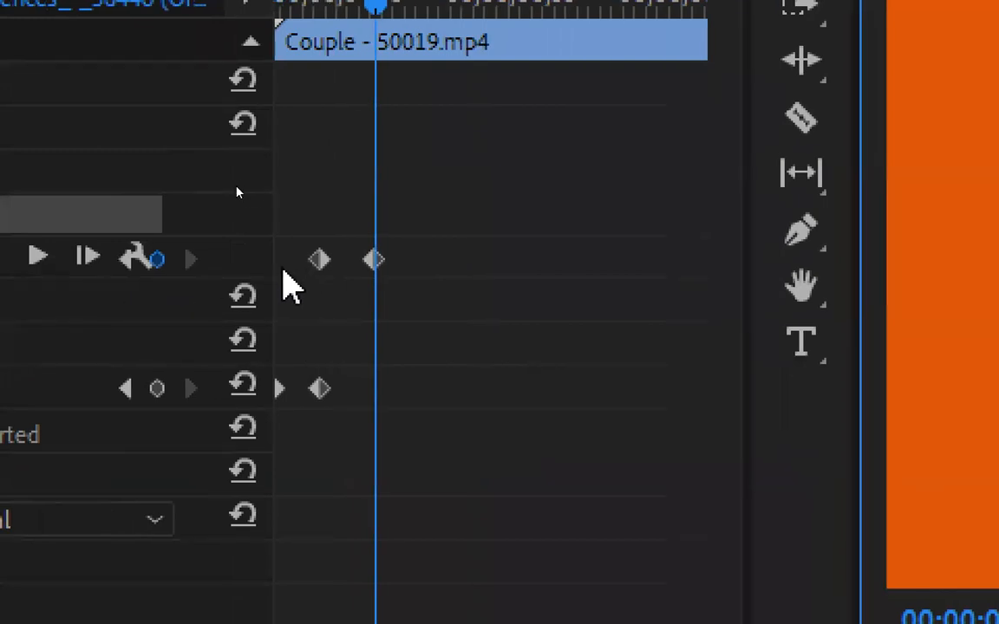
# Widen the Effect Controls panel and shift both Mask Path keyframes together to a later time
pyautogui.moveTo(272, 258); pyautogui.dragTo(388, 257)
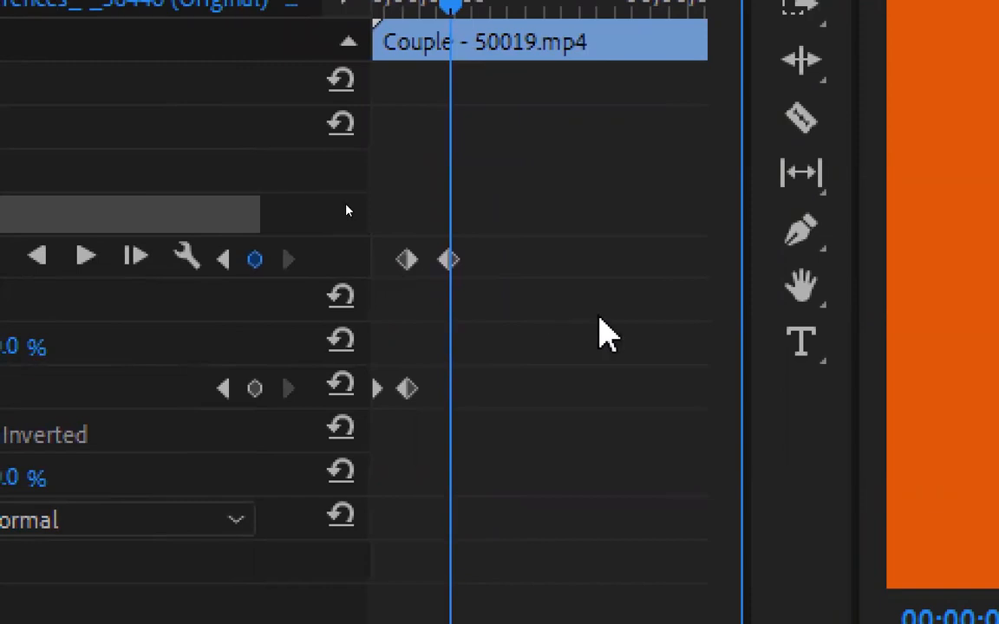
pyautogui.moveTo(743, 348); pyautogui.dragTo(804, 359)
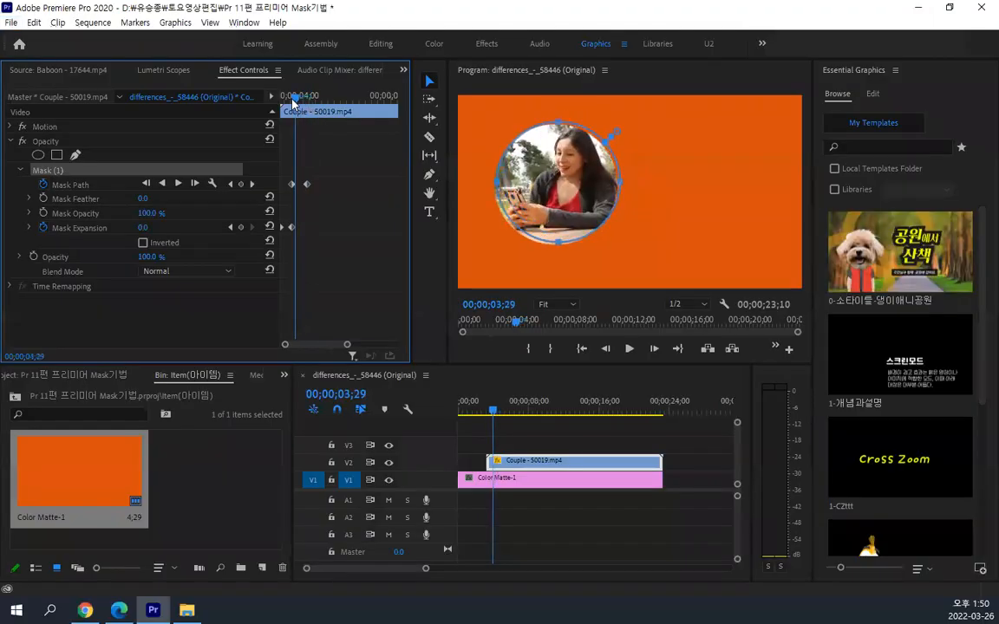
pyautogui.moveTo(292, 103); pyautogui.dragTo(301, 101)
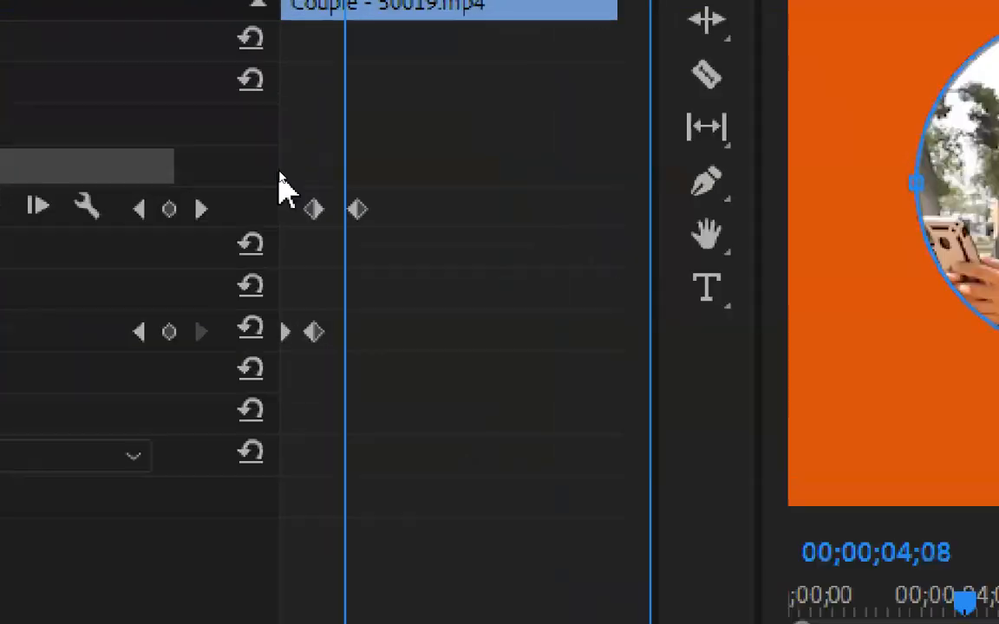
pyautogui.moveTo(291, 173); pyautogui.dragTo(400, 231)
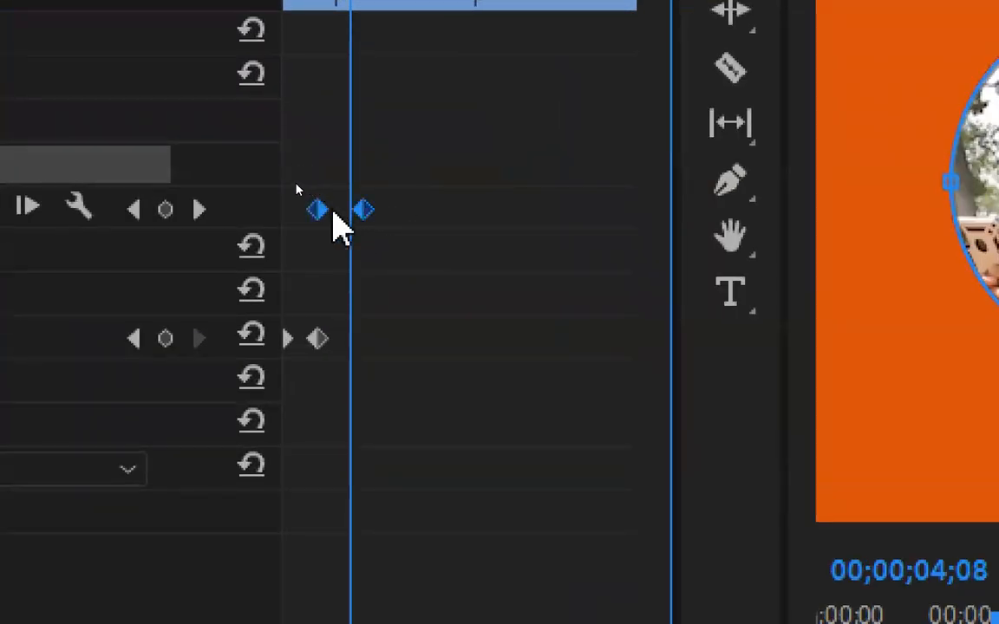
pyautogui.moveTo(321, 211); pyautogui.dragTo(375, 212)
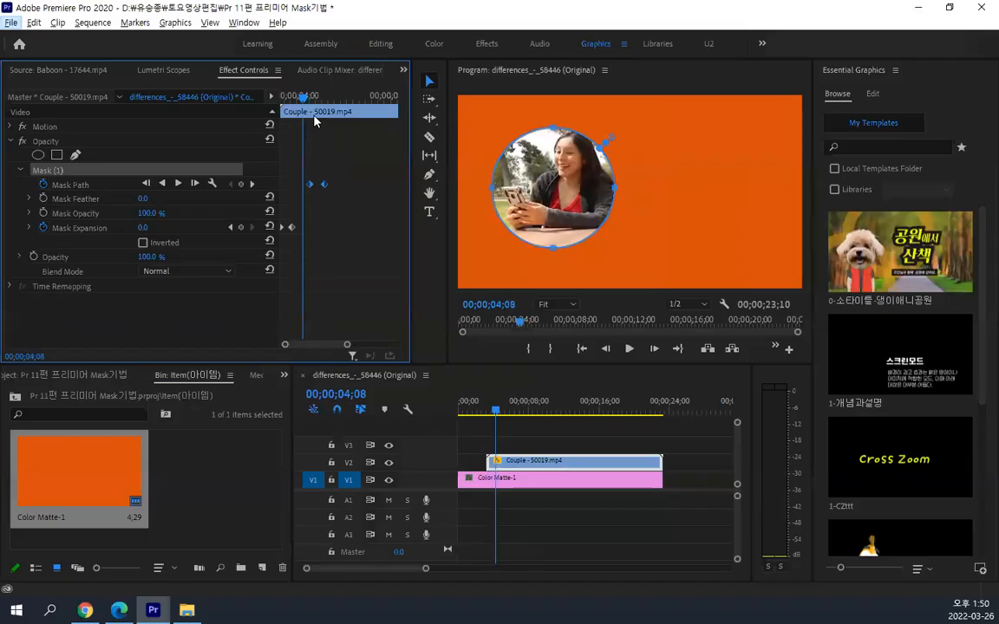
# Preview the mask at 00;00;05;21 and enlarge the Program monitor by shrinking the Essential Graphics and timeline areas
pyautogui.moveTo(308, 101); pyautogui.dragTo(339, 105)
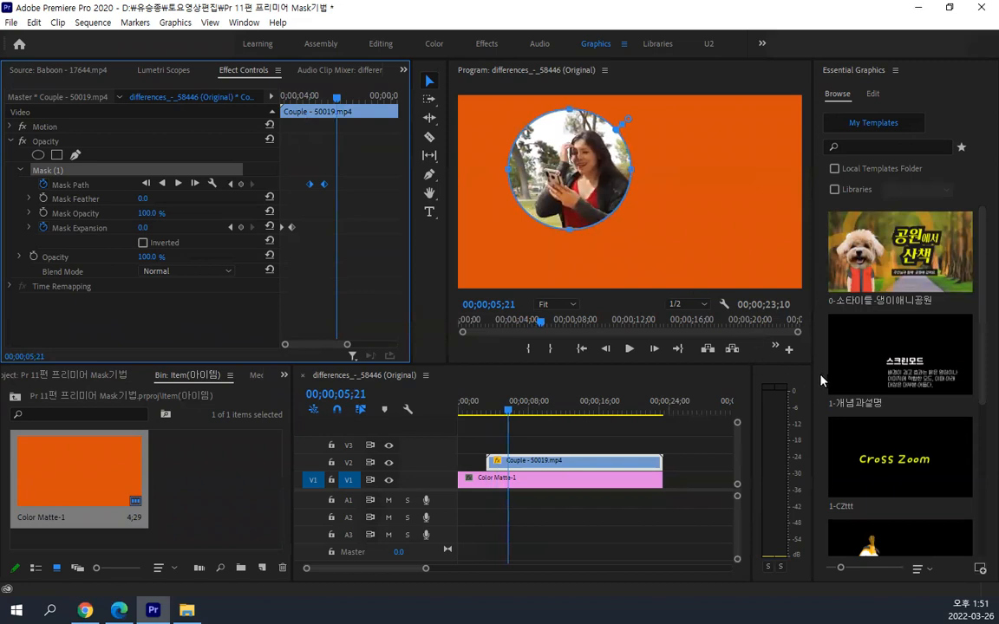
pyautogui.moveTo(811, 355); pyautogui.dragTo(949, 357)
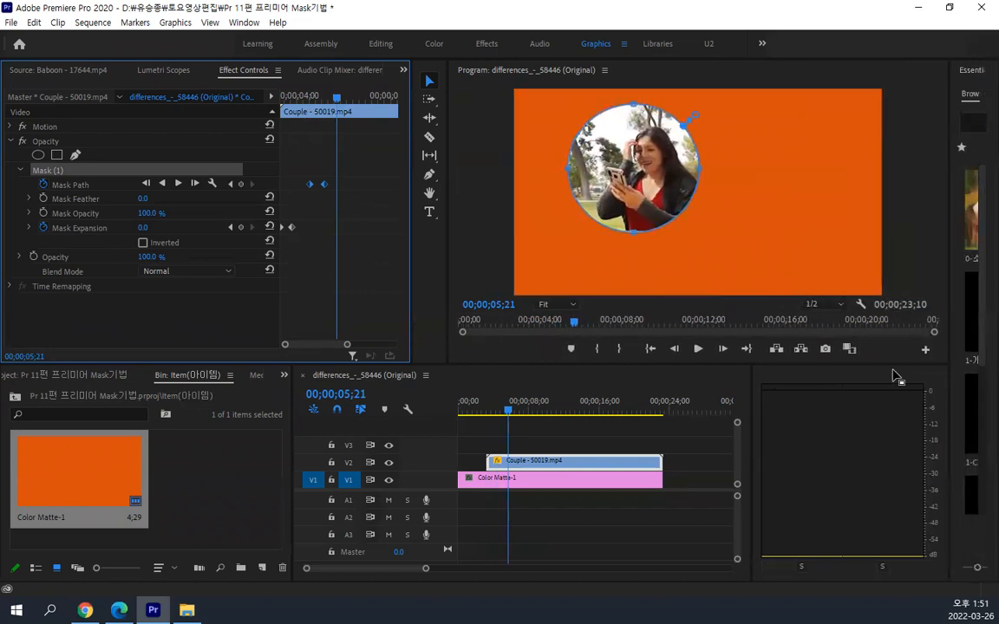
pyautogui.moveTo(847, 362); pyautogui.dragTo(846, 463)
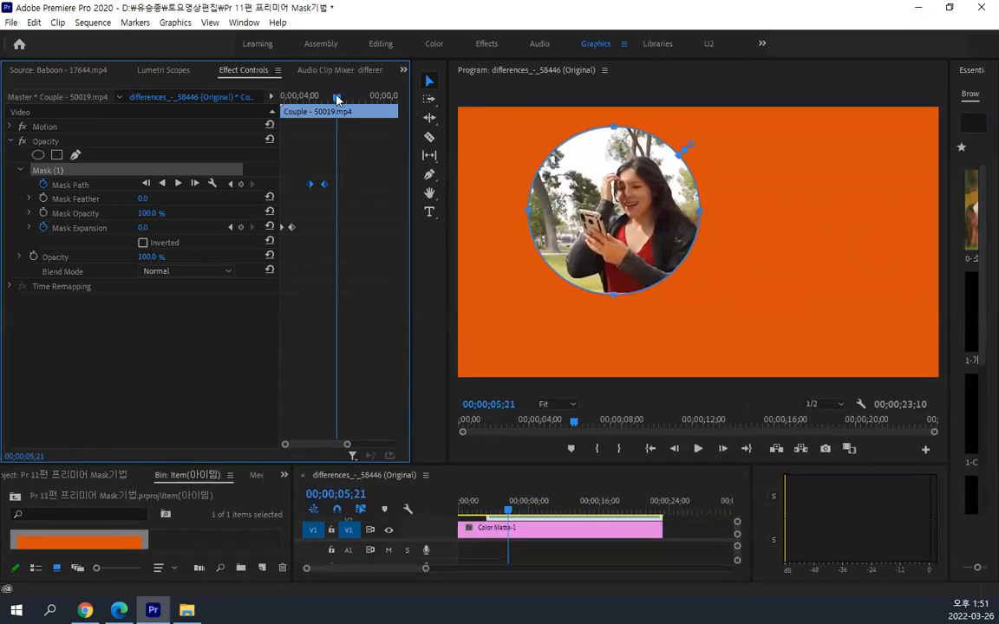
# Mark the sequence In point at 00;00;03;09 and the Out point at 00;00;23;09
pyautogui.moveTo(337, 99); pyautogui.dragTo(269, 106)
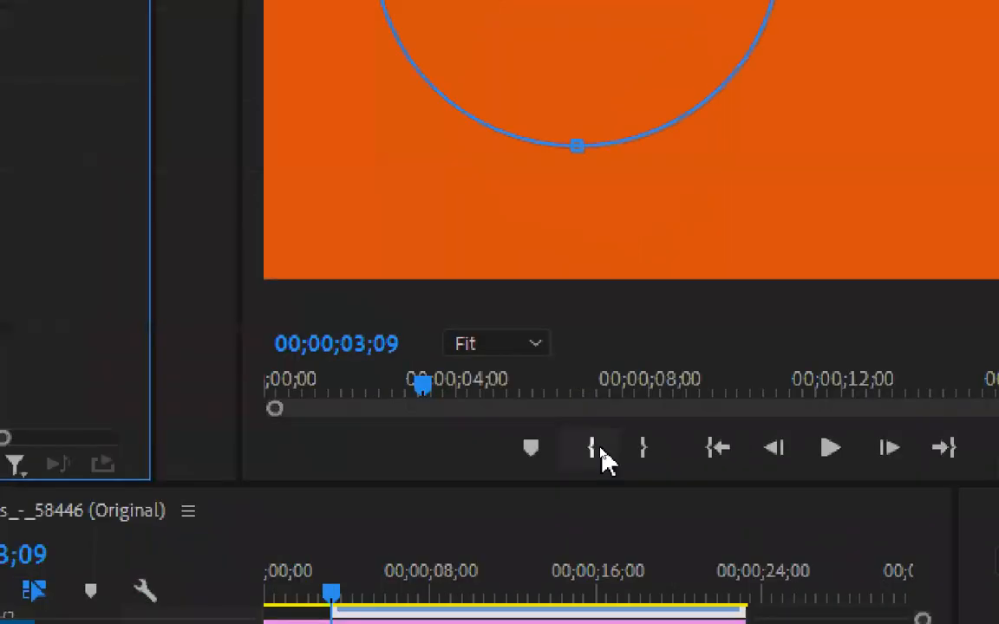
pyautogui.click(596, 448)
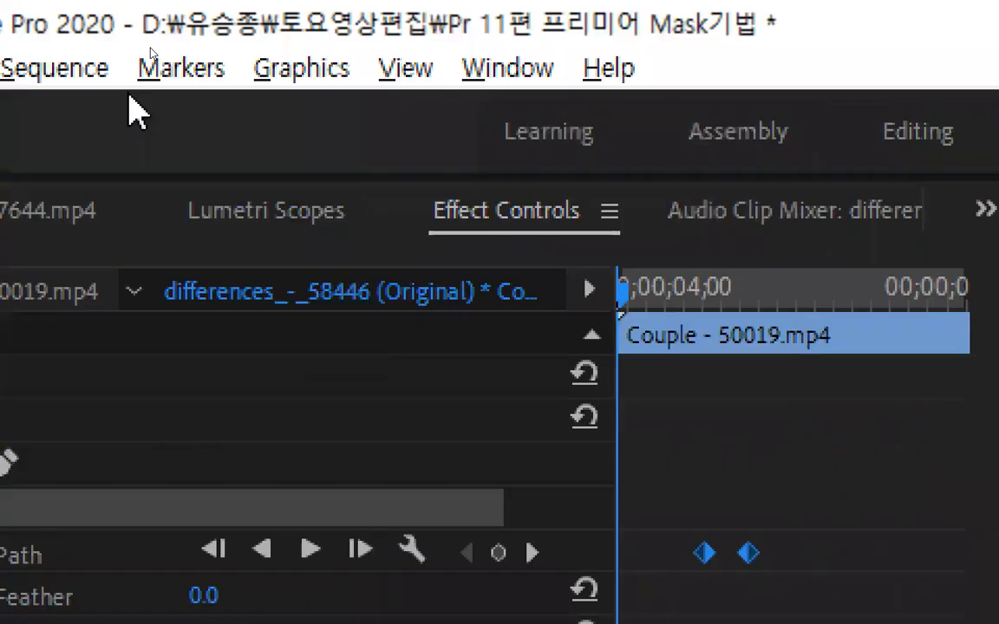
pyautogui.click(865, 277)
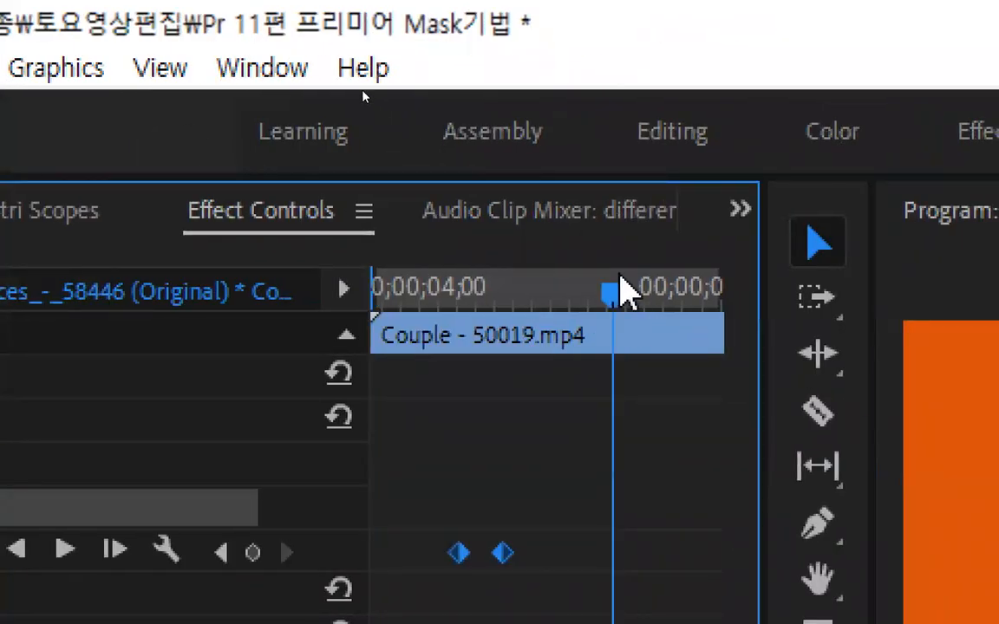
pyautogui.press('space')
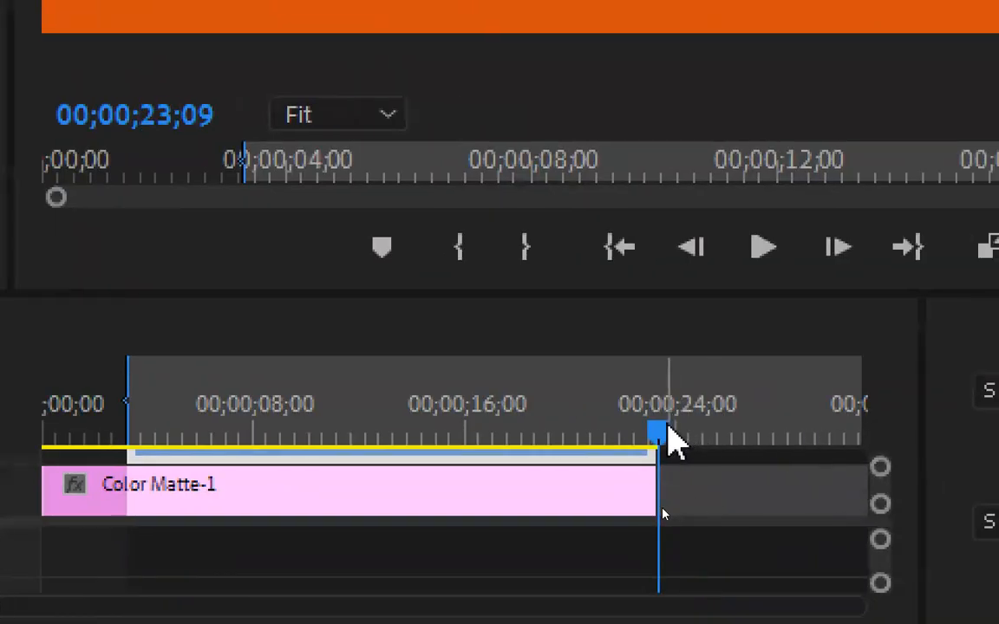
pyautogui.click(531, 247)
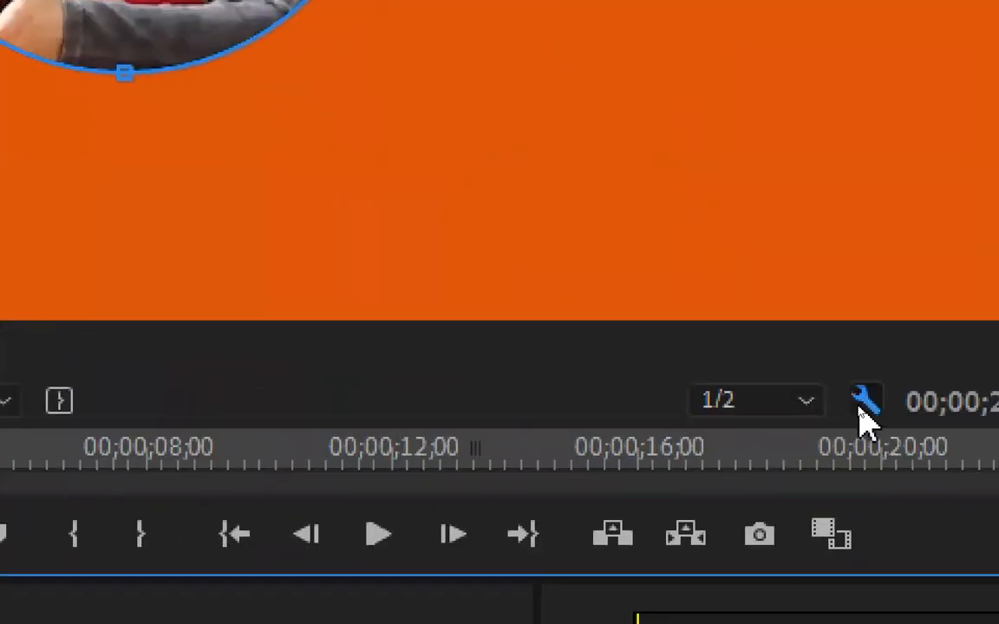
# Open the Program monitor settings, return to the In point and play the mask animation to about 00;00;08;22
pyautogui.click(862, 409)
pyautogui.click(742, 87)
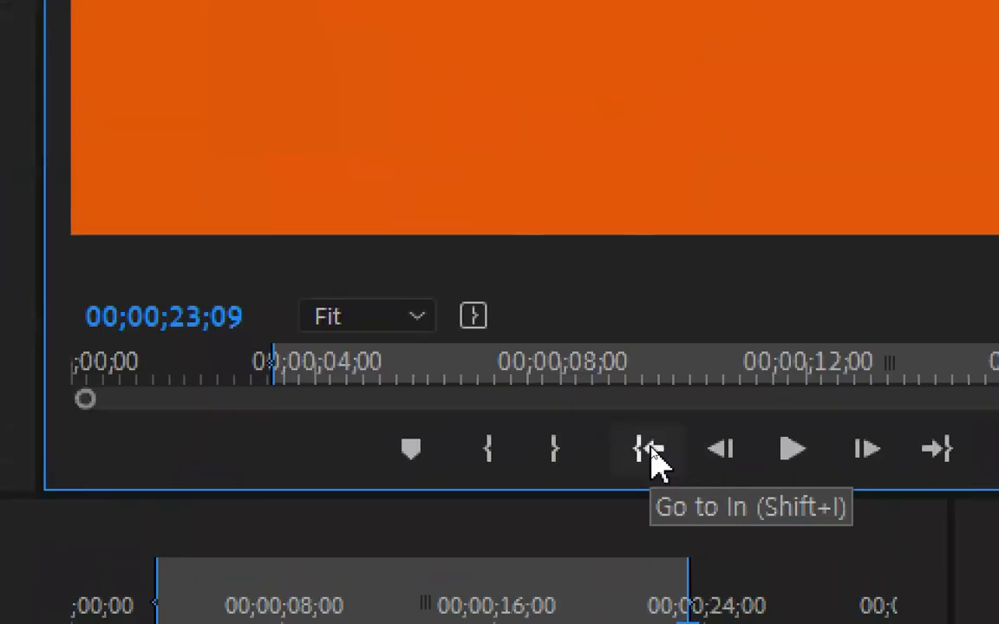
pyautogui.click(652, 452)
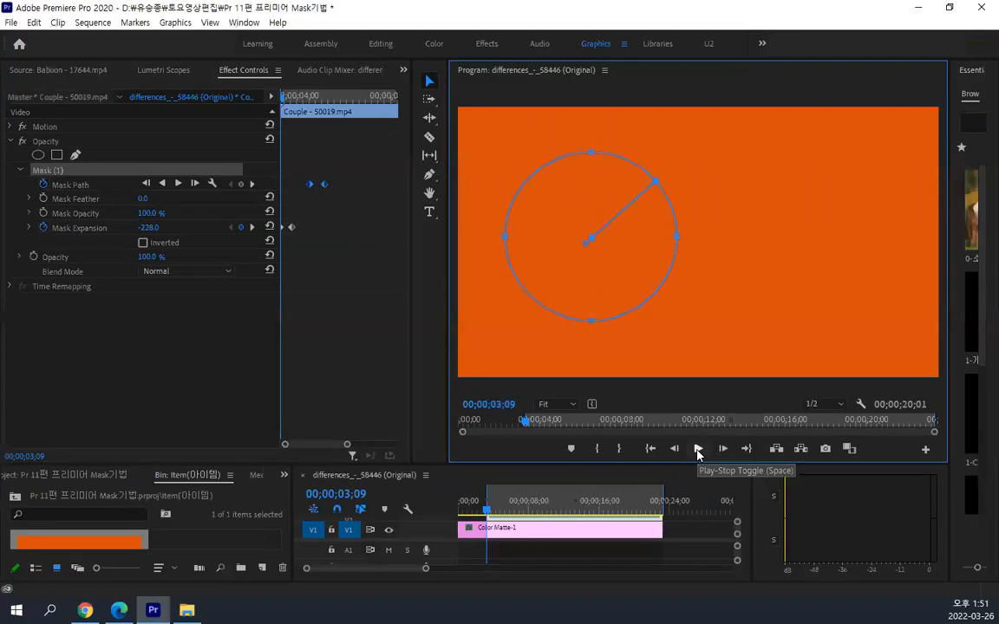
pyautogui.click(698, 449)
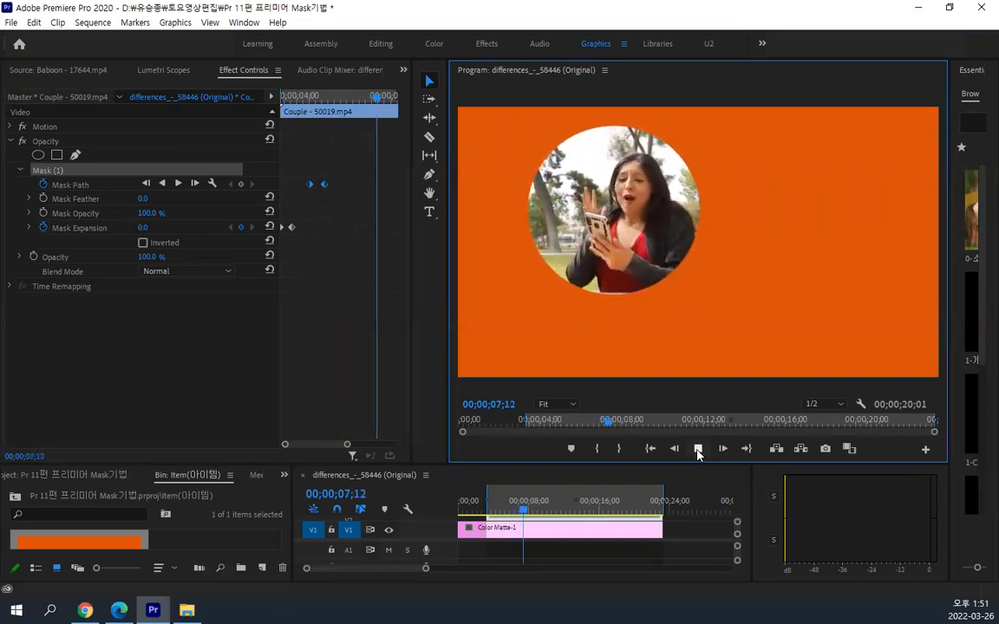
pyautogui.click(698, 449)
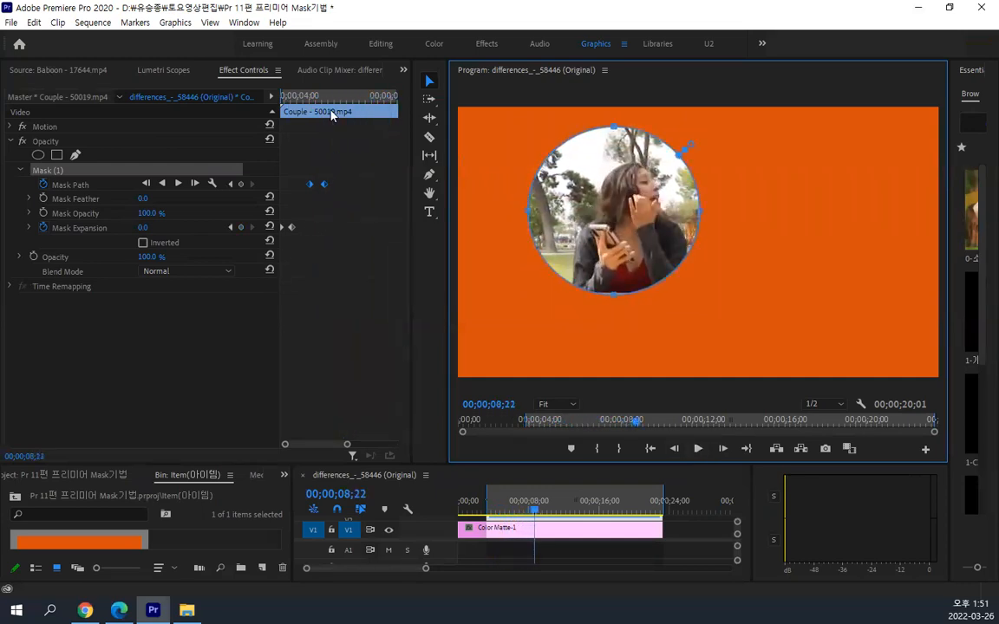
# Bring the two Mask Path keyframes closer together and move both later, with the second at about 00;00;05;16
pyautogui.moveTo(317, 99); pyautogui.dragTo(280, 103)
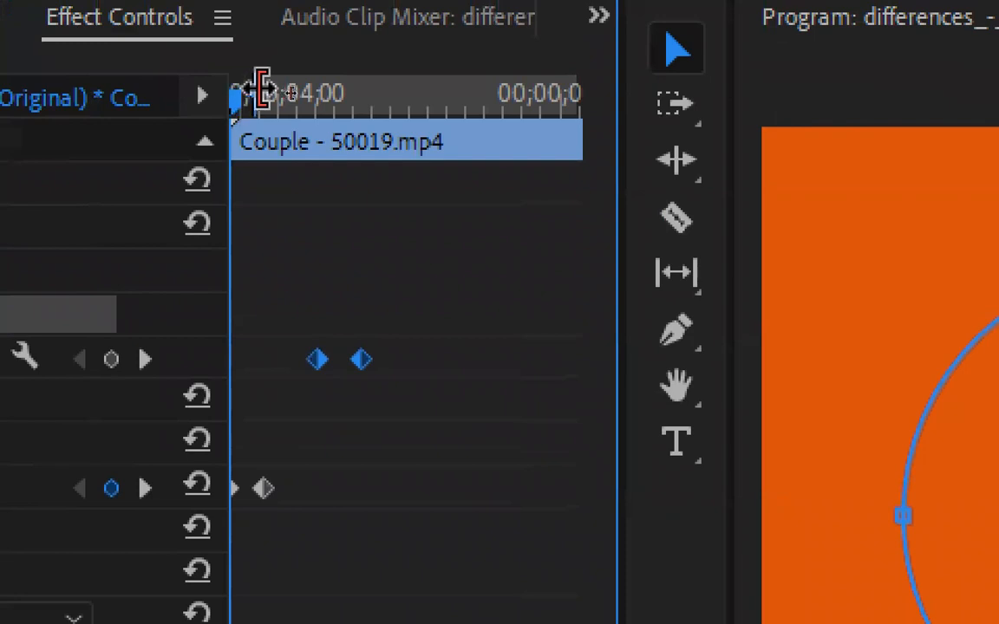
pyautogui.moveTo(235, 97); pyautogui.dragTo(213, 116)
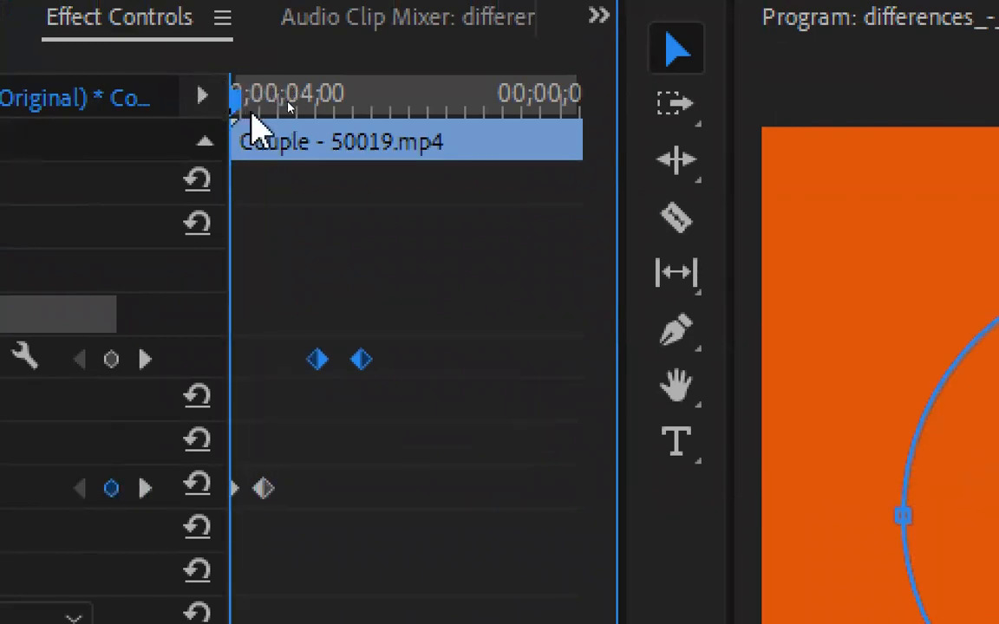
pyautogui.moveTo(239, 100); pyautogui.dragTo(288, 109)
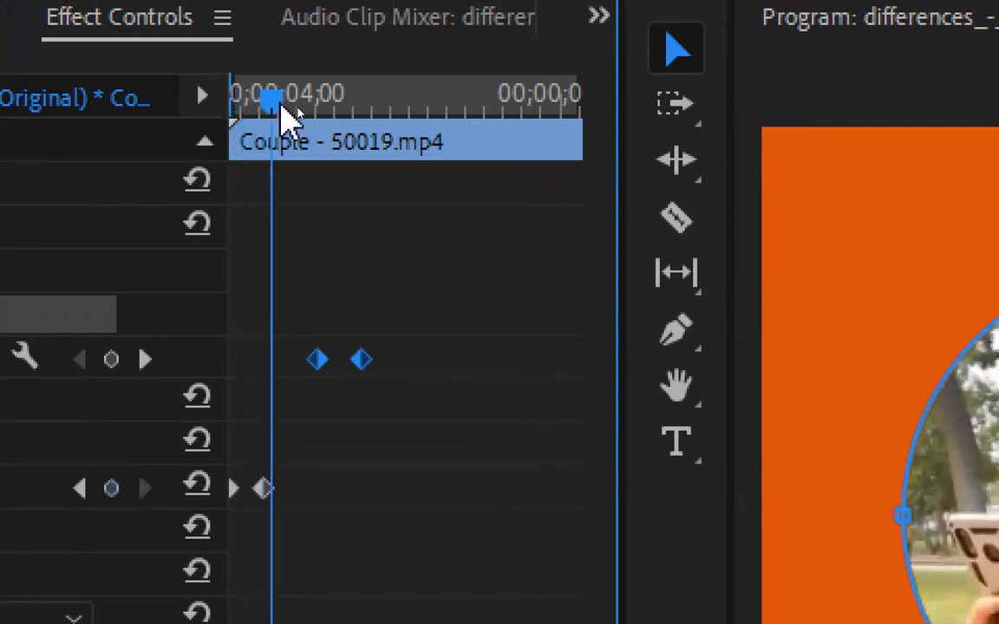
pyautogui.moveTo(296, 327); pyautogui.dragTo(386, 379)
pyautogui.click(322, 375)
pyautogui.moveTo(322, 357); pyautogui.dragTo(330, 360)
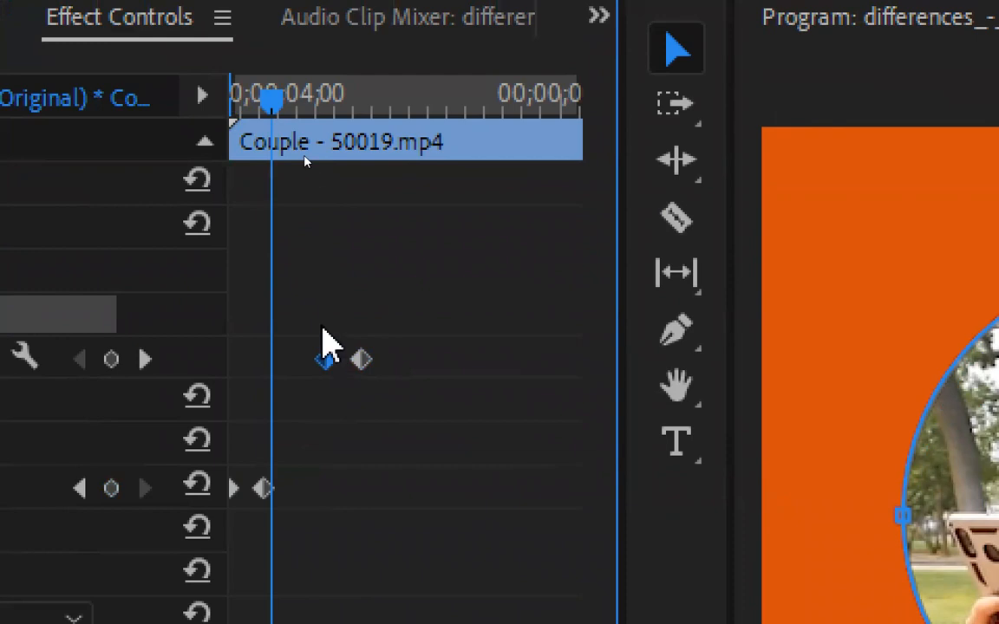
pyautogui.moveTo(265, 96); pyautogui.dragTo(295, 98)
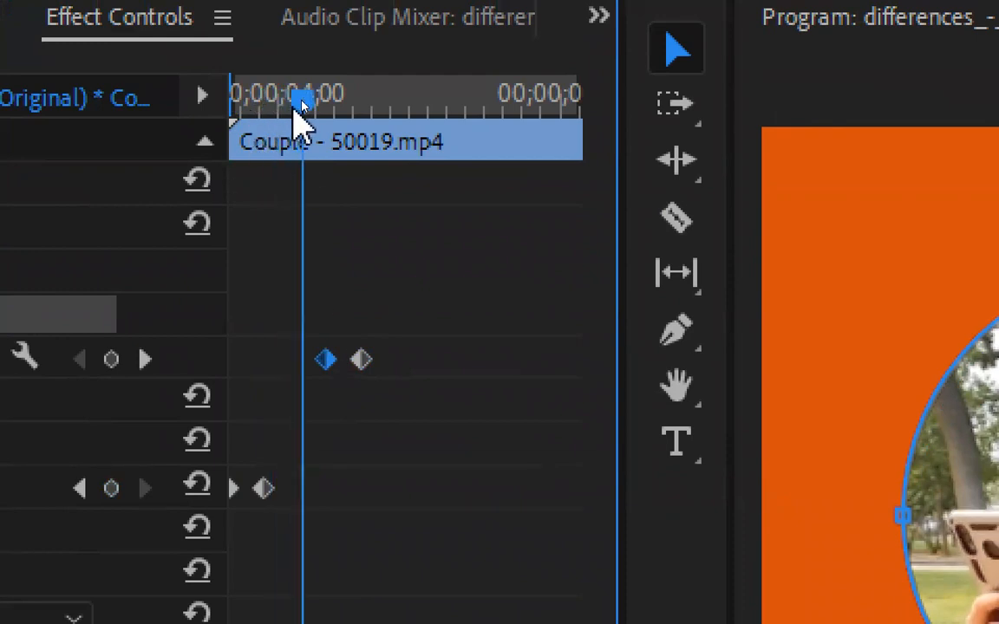
pyautogui.moveTo(304, 336); pyautogui.dragTo(388, 358)
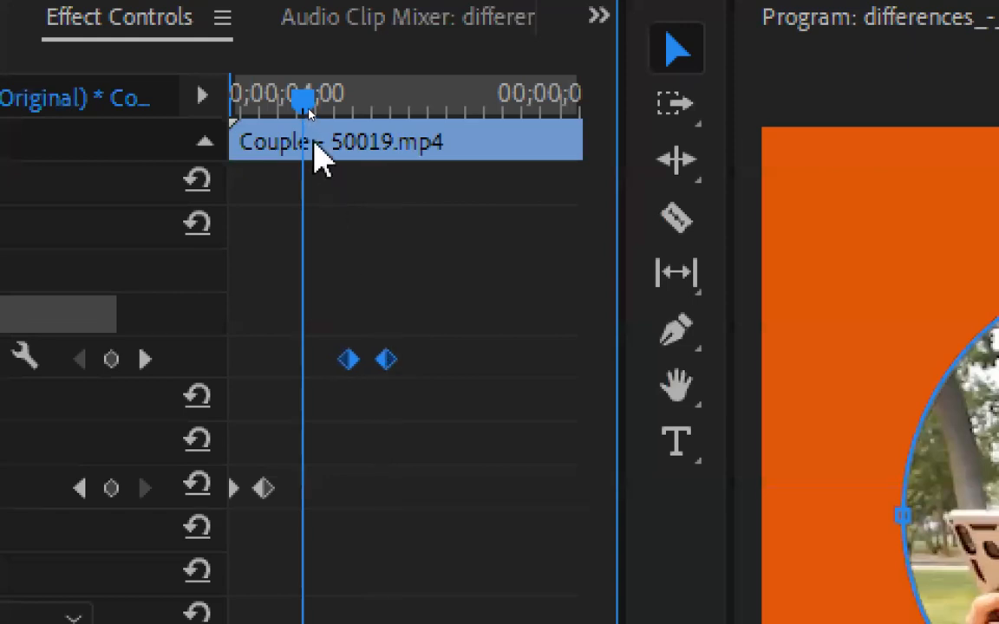
# Play the retimed mask movement from the In point at 00;00;03;09 and deselect the Mask Path keyframes
pyautogui.moveTo(305, 108); pyautogui.dragTo(149, 117)
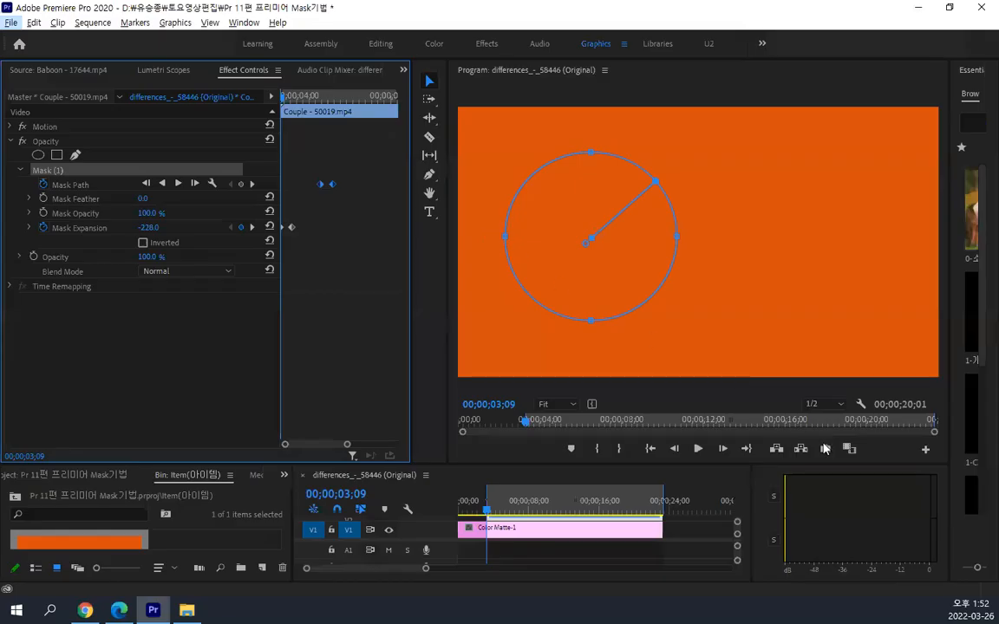
pyautogui.click(698, 448)
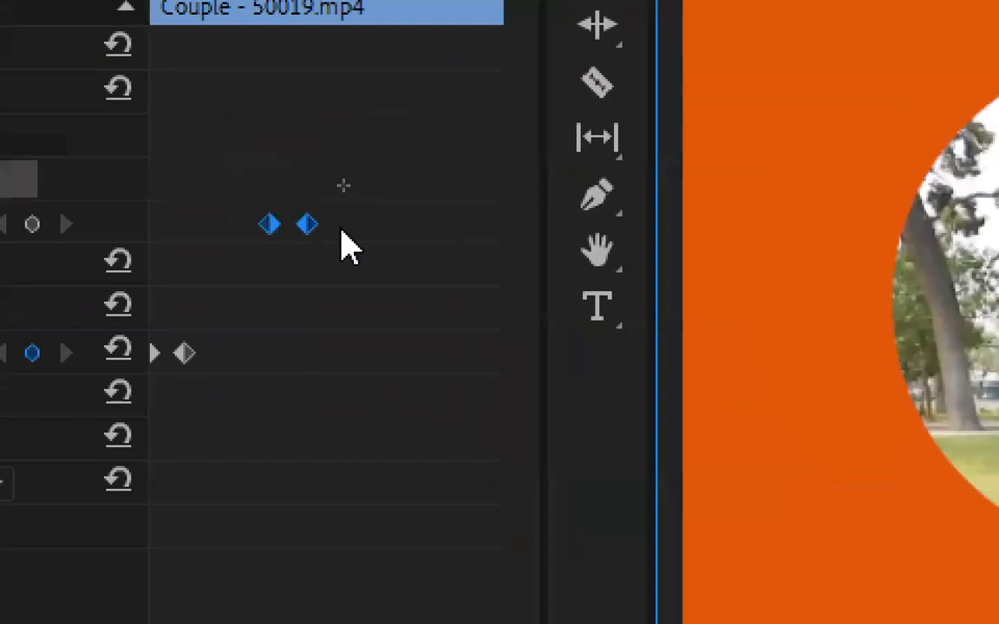
pyautogui.click(305, 250)
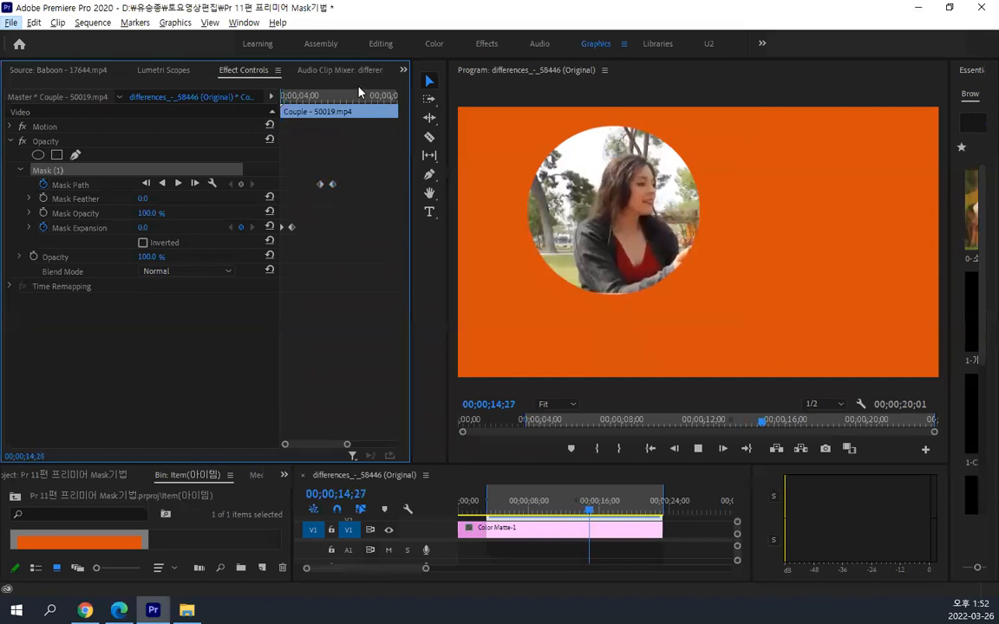
# Go back to the second Mask Path keyframe at 00;00;05;16 and move the circular mask slightly farther right
pyautogui.moveTo(330, 91); pyautogui.dragTo(350, 100)
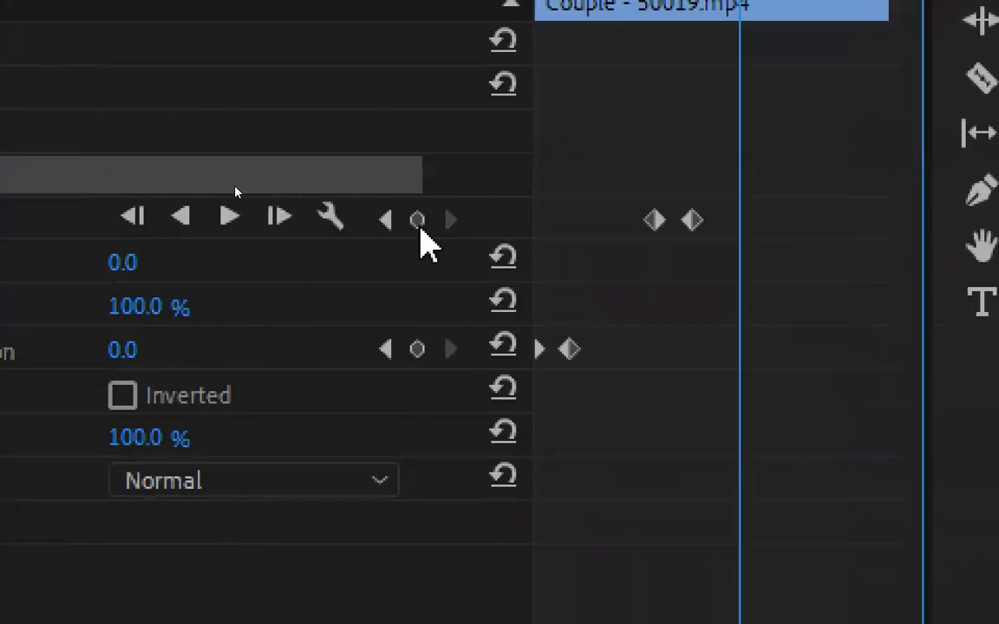
pyautogui.click(387, 220)
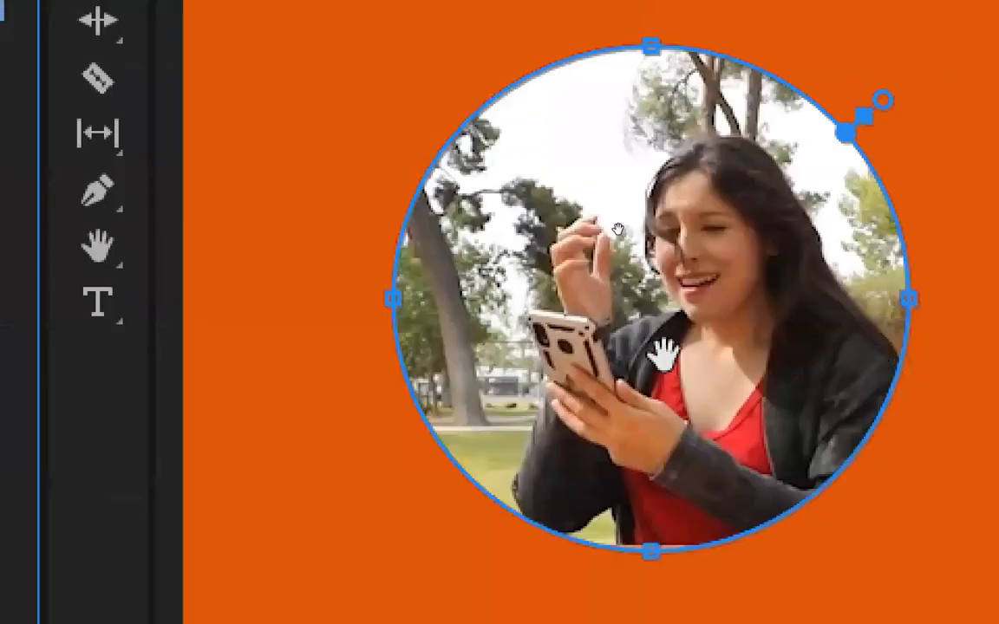
pyautogui.moveTo(664, 352); pyautogui.dragTo(719, 347)
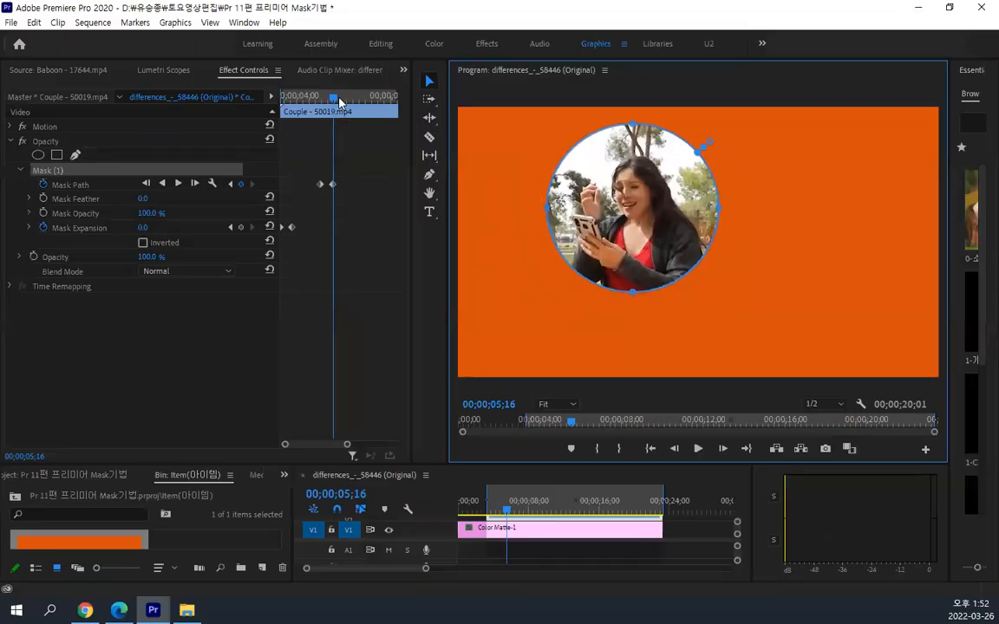
# Play the adjusted mask animation from 00;00;03;09 and stop at about 00;00;07;15
pyautogui.moveTo(327, 103); pyautogui.dragTo(243, 123)
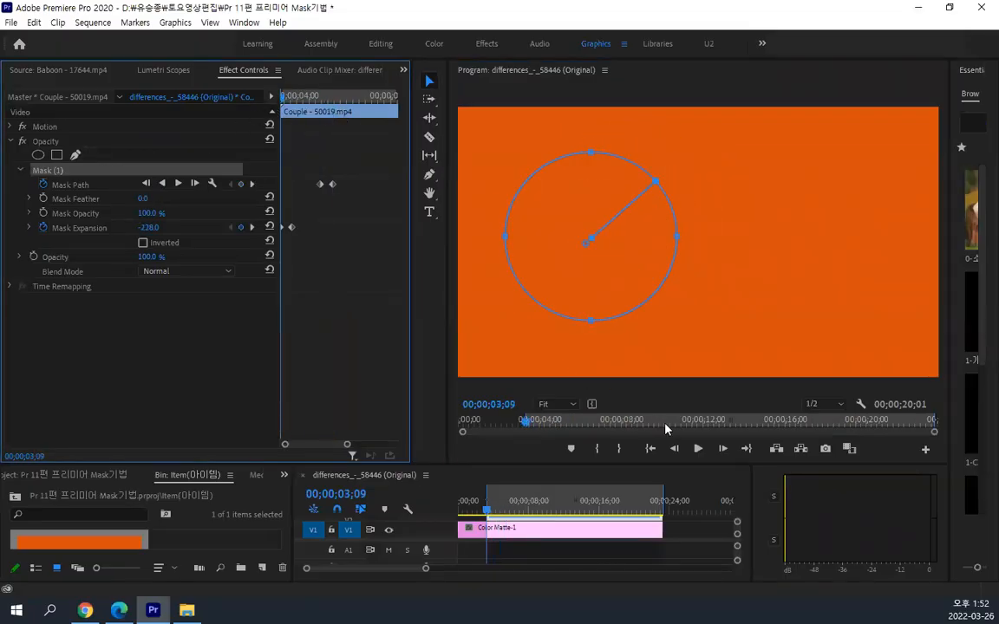
pyautogui.click(698, 448)
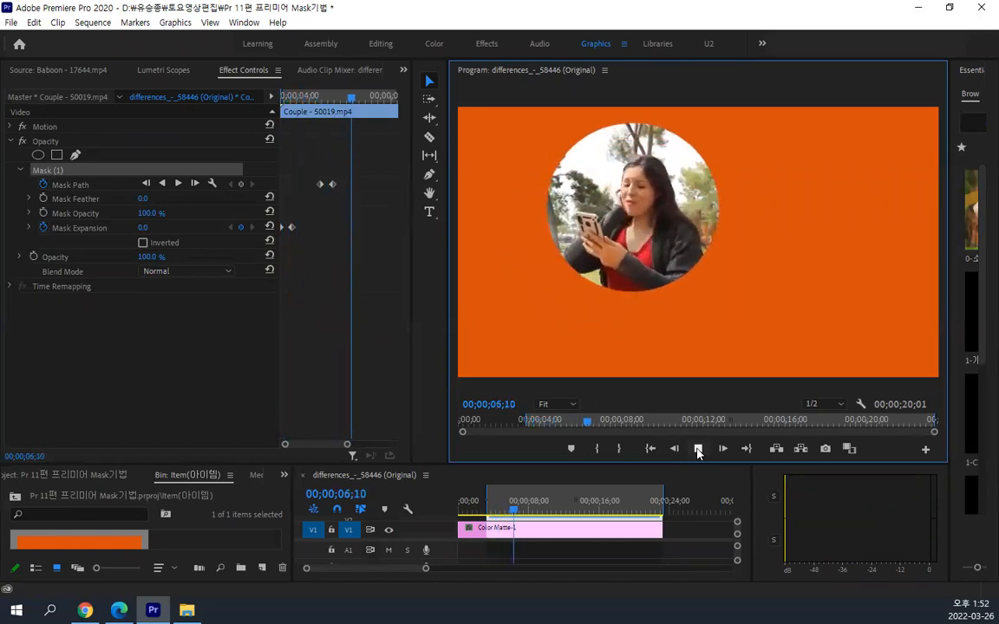
pyautogui.click(698, 448)
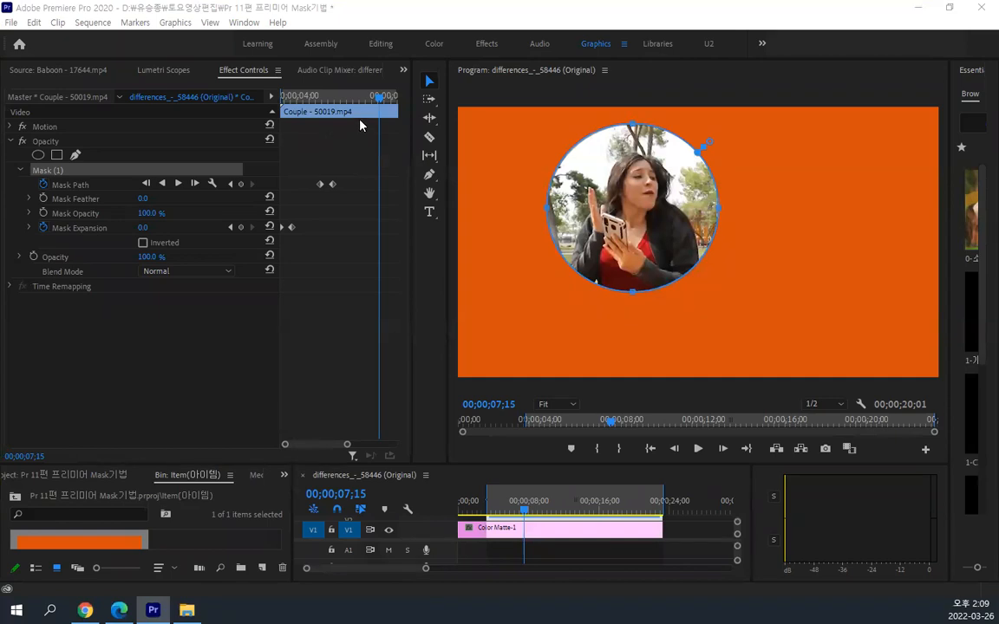
# Scrub through the mask animation from 00;00;03;09 to just past the second Mask Path keyframe at 00;00;05;18
pyautogui.moveTo(377, 104); pyautogui.dragTo(281, 123)
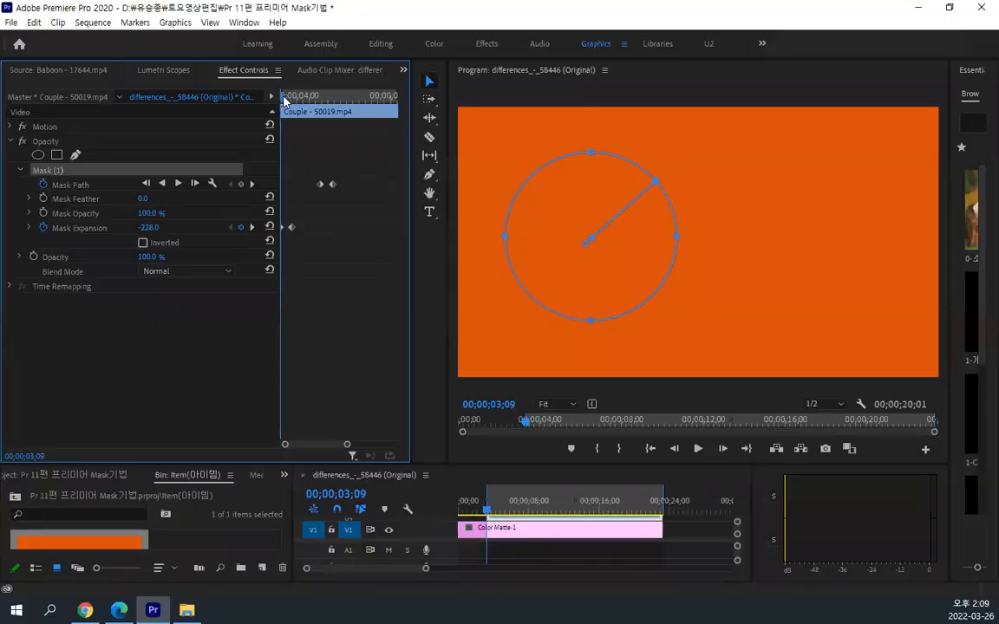
pyautogui.moveTo(283, 101); pyautogui.dragTo(298, 101)
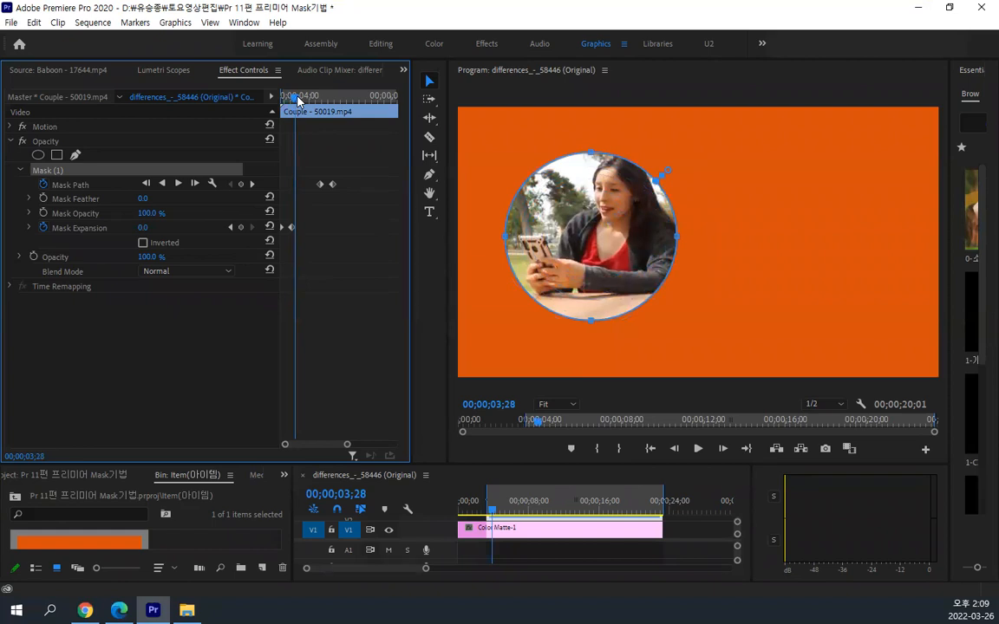
pyautogui.moveTo(297, 100); pyautogui.dragTo(300, 101)
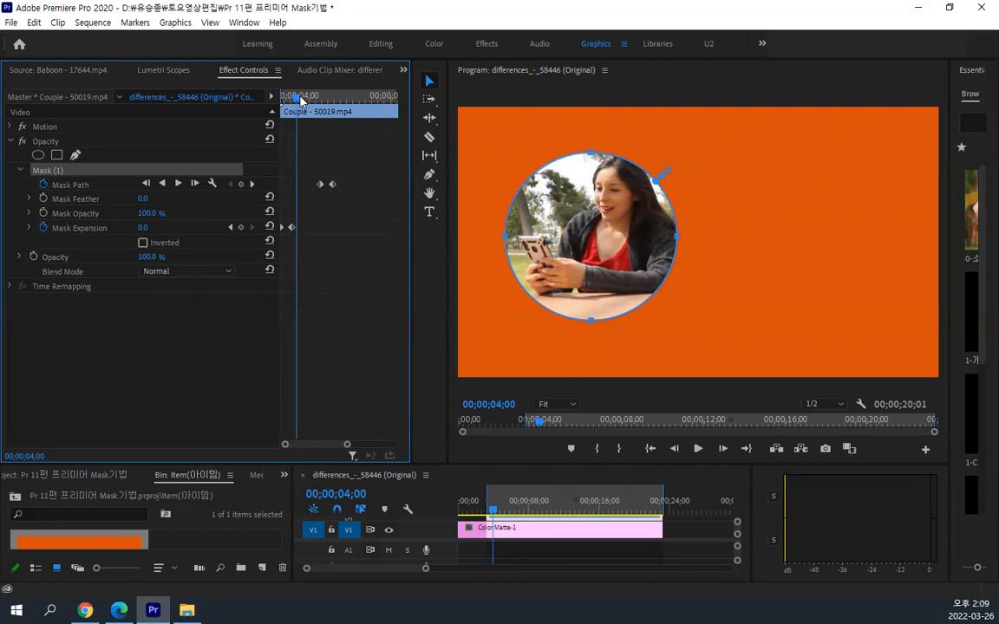
pyautogui.moveTo(299, 100); pyautogui.dragTo(337, 101)
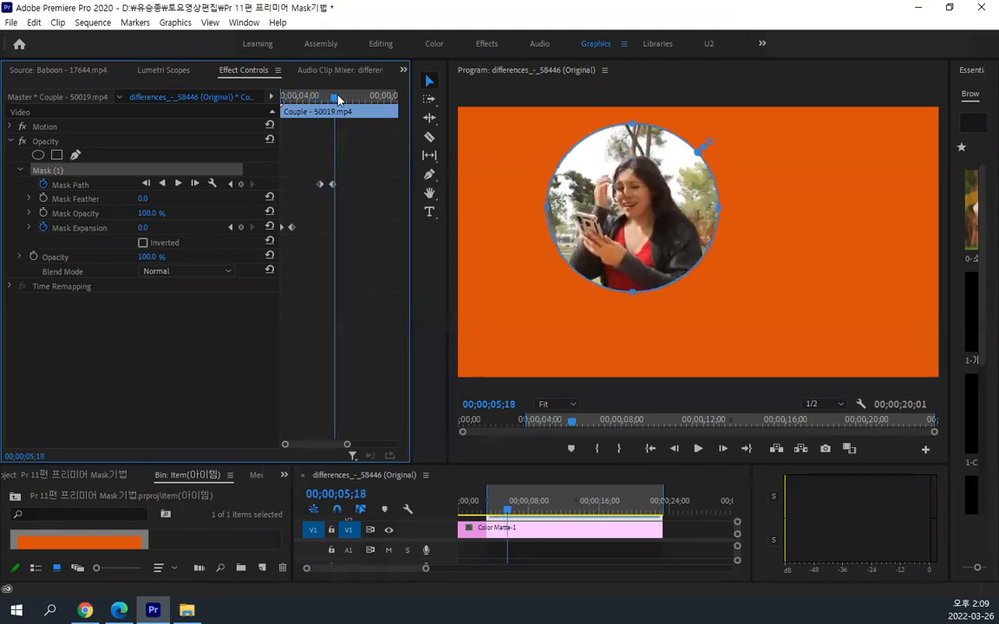
# Widen the Effect Controls area, play on from 00;00;05;18 and zoom out the keyframe timeline to the whole Couple clip
pyautogui.moveTo(411, 299); pyautogui.dragTo(448, 303)
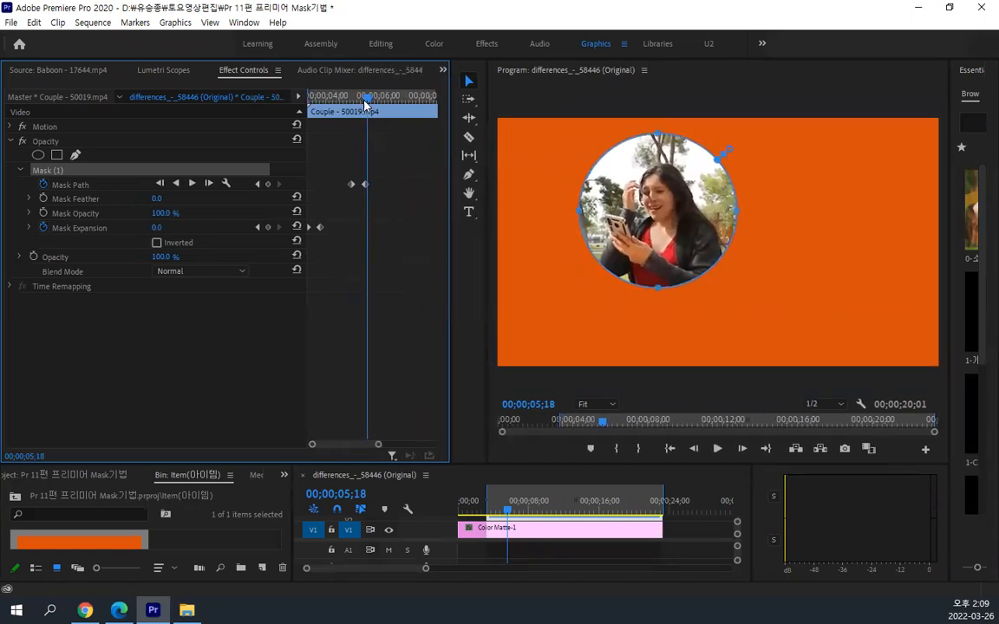
pyautogui.press('space')
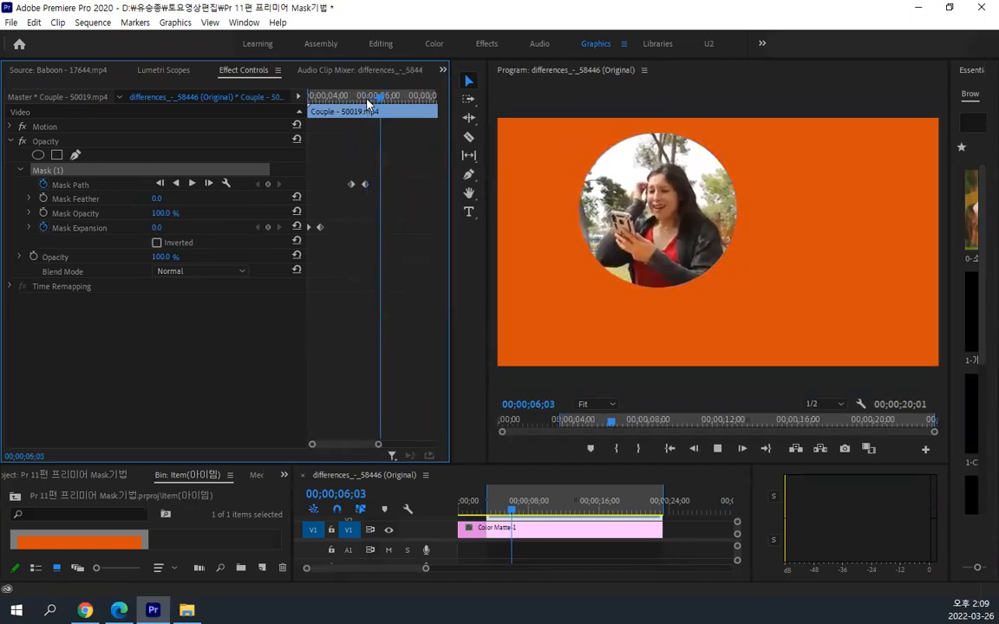
pyautogui.press('space')
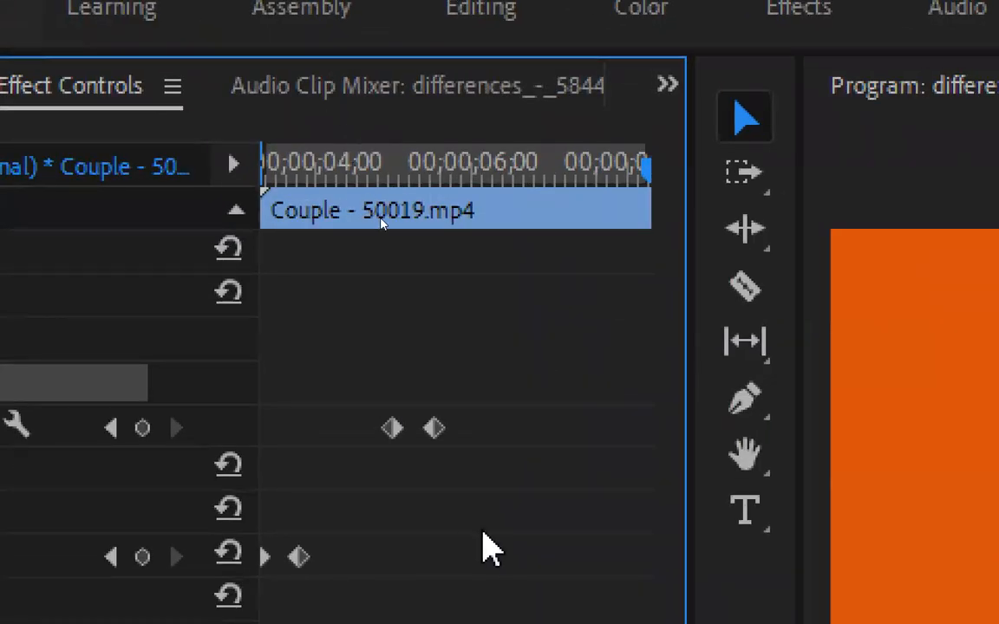
pyautogui.press('-')
pyautogui.press('-')
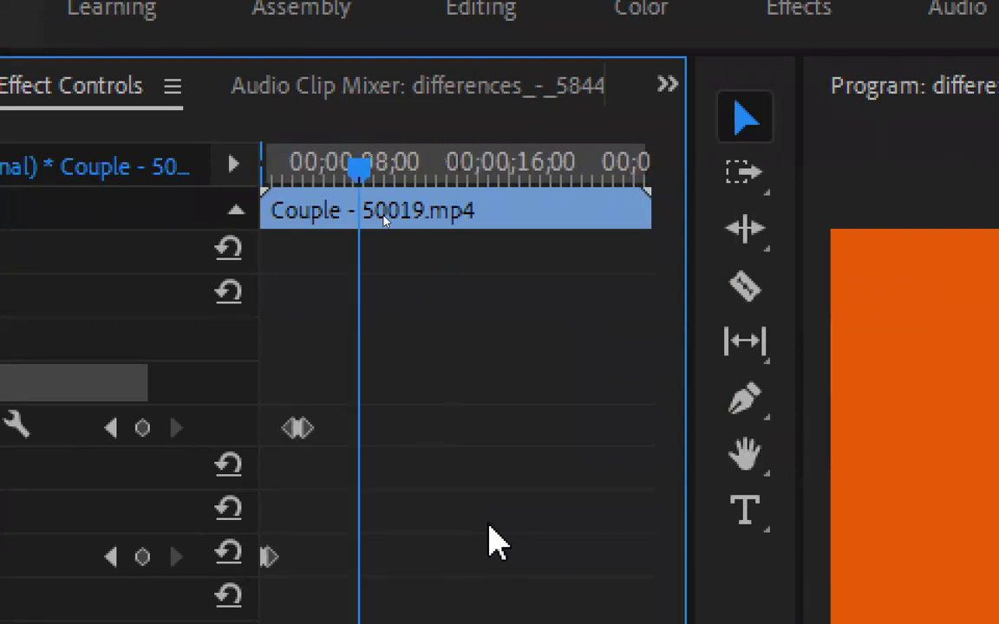
# Play the mask animation from the Couple clip's start at 00;00;03;09 and stop at about 00;00;10;01
pyautogui.moveTo(358, 169); pyautogui.dragTo(241, 214)
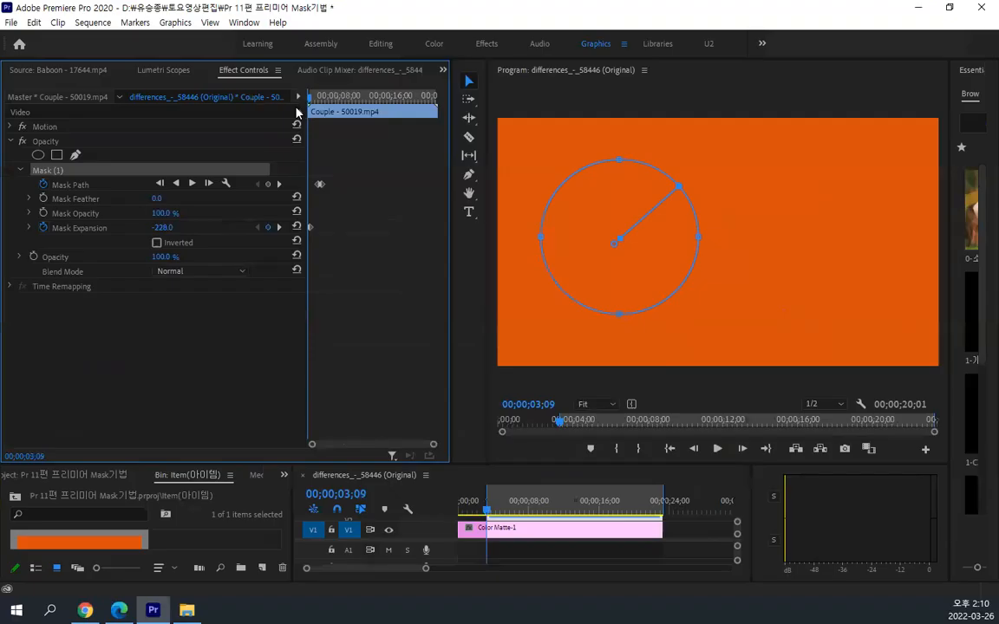
pyautogui.press('space')
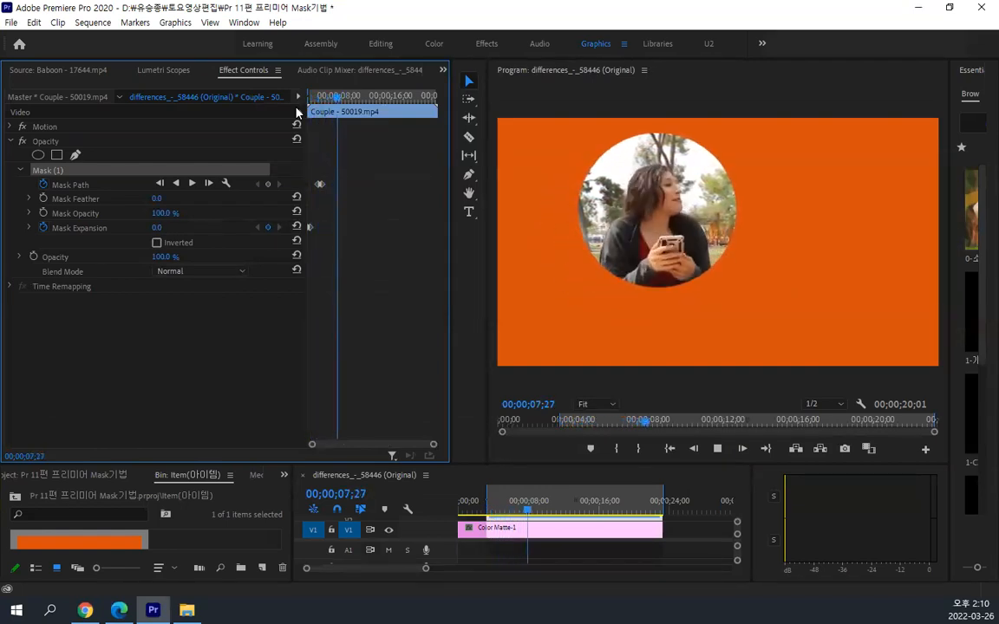
pyautogui.press('space')
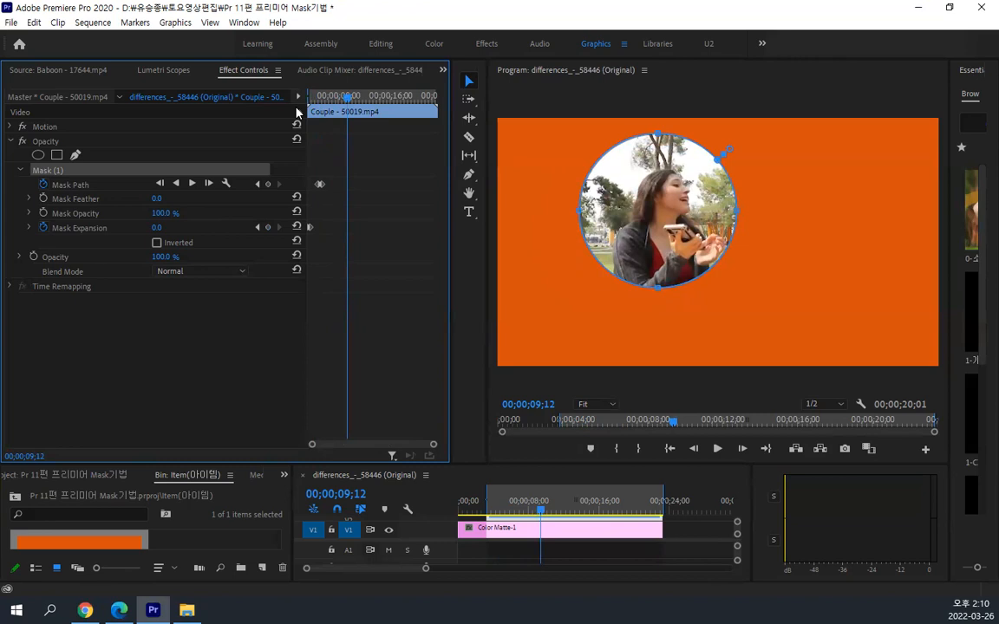
pyautogui.press('space')
pyautogui.press('space')
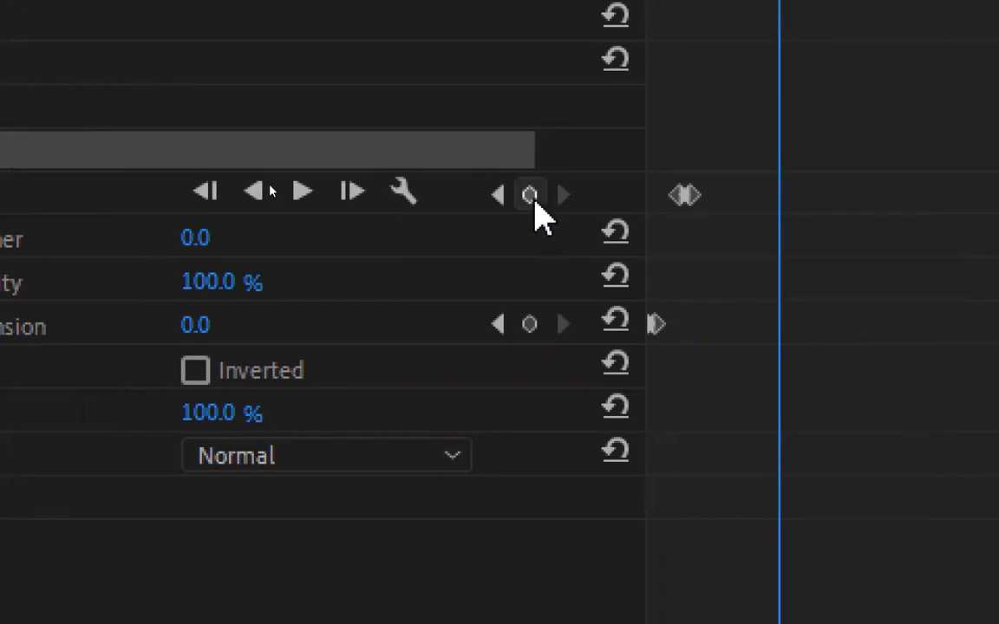
# Hold the circle with a Mask Path keyframe at 00;00;10;01, and at a slightly later time move the circular mask right over the man
pyautogui.click(532, 201)
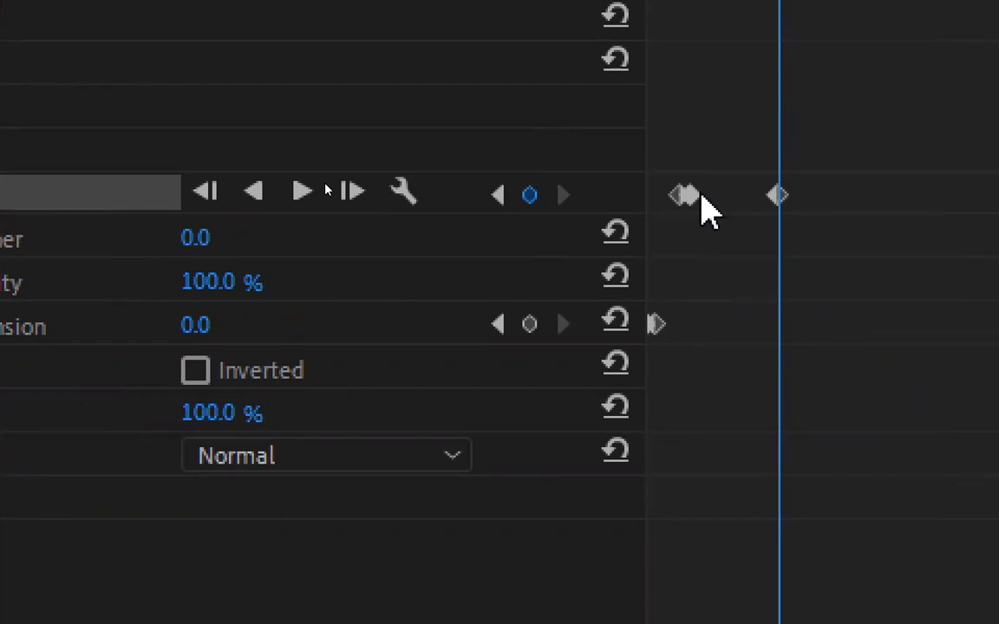
pyautogui.moveTo(783, 83); pyautogui.dragTo(845, 86)
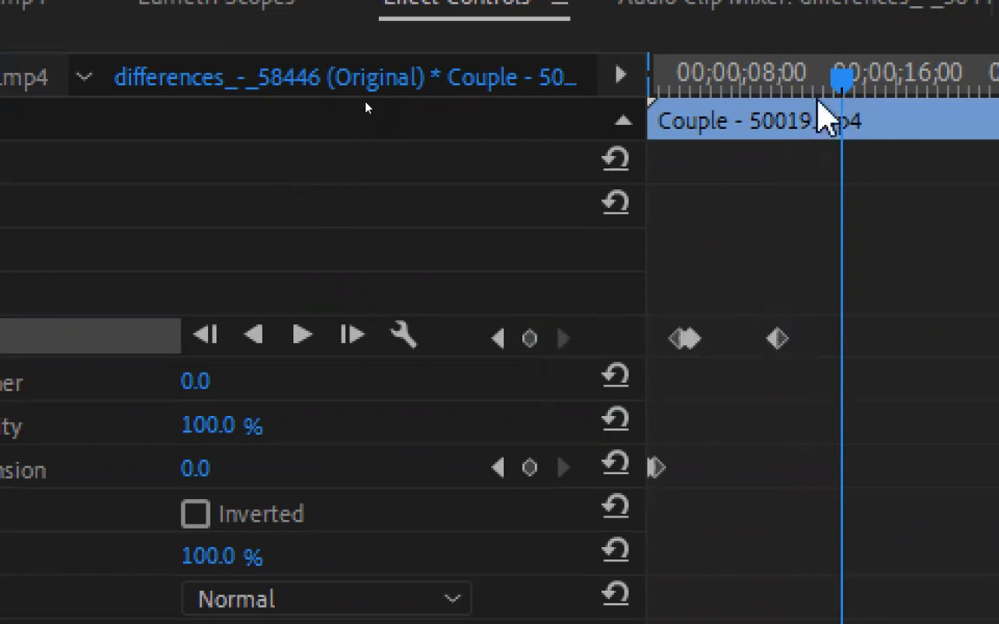
pyautogui.moveTo(842, 82); pyautogui.dragTo(806, 102)
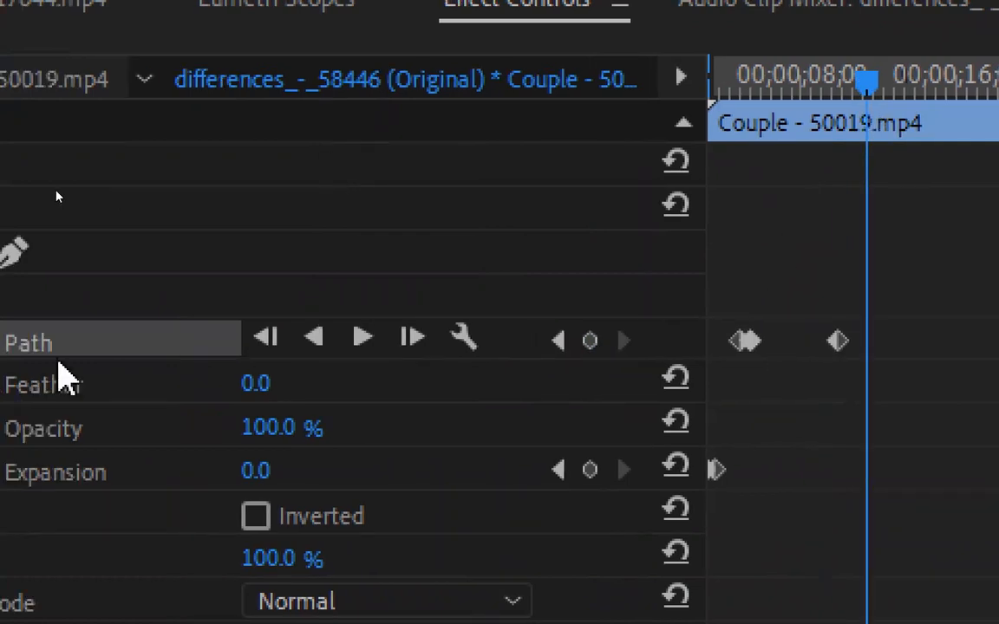
pyautogui.click(148, 302)
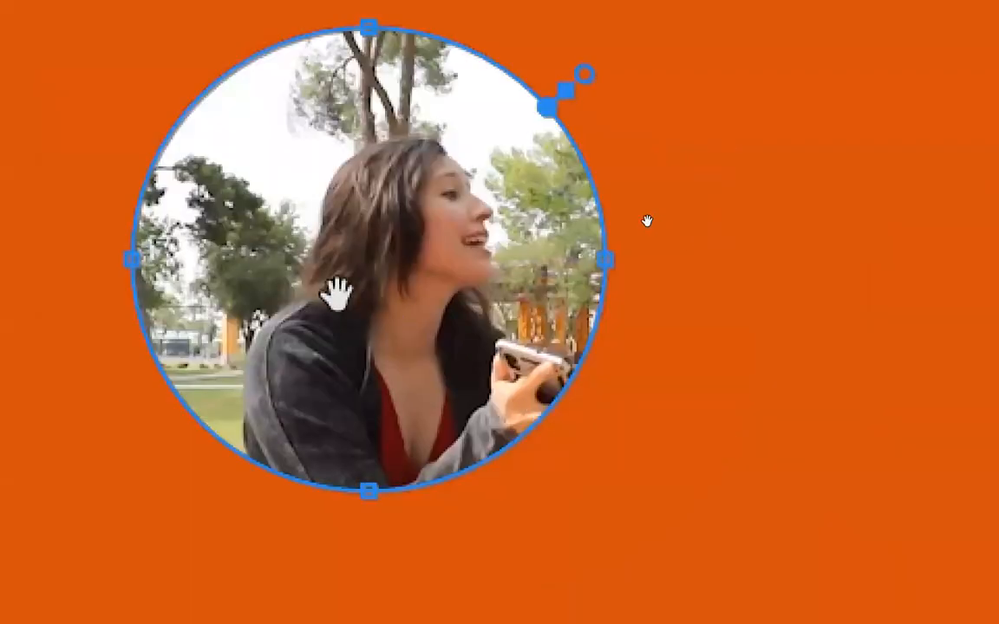
pyautogui.moveTo(352, 268); pyautogui.dragTo(847, 223)
pyautogui.moveTo(746, 184); pyautogui.dragTo(763, 197)
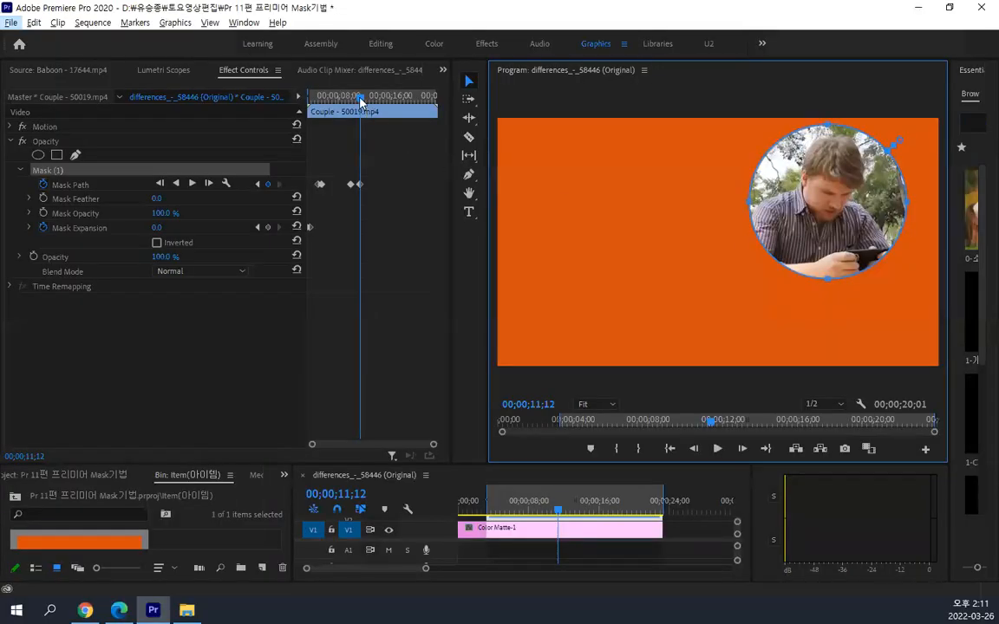
# Play the mask's move from the woman to the man from 00;00;03;09, stopping at about 00;00;13;24
pyautogui.moveTo(361, 102); pyautogui.dragTo(269, 124)
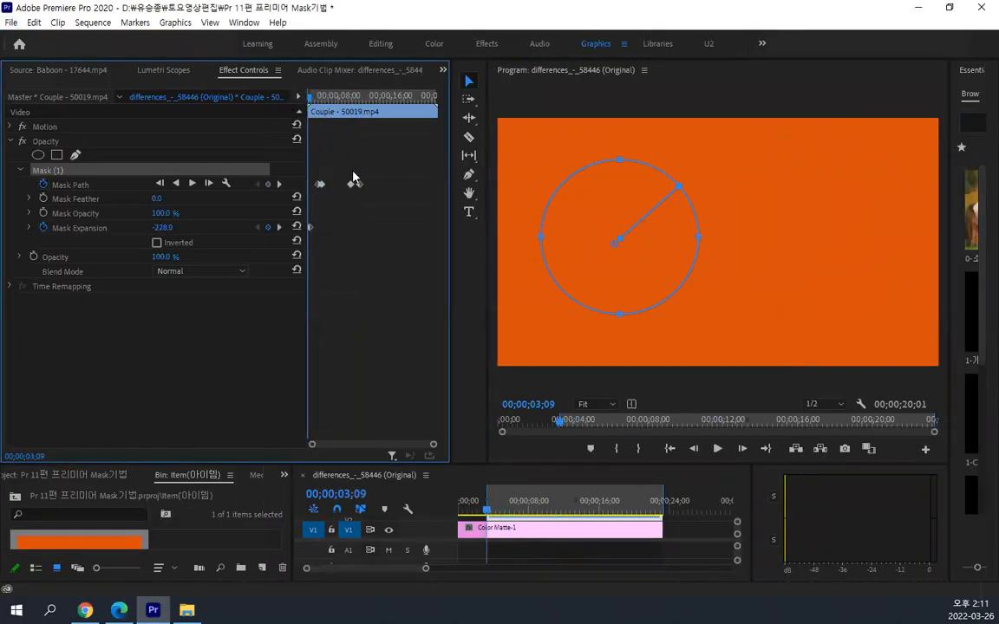
pyautogui.press('space')
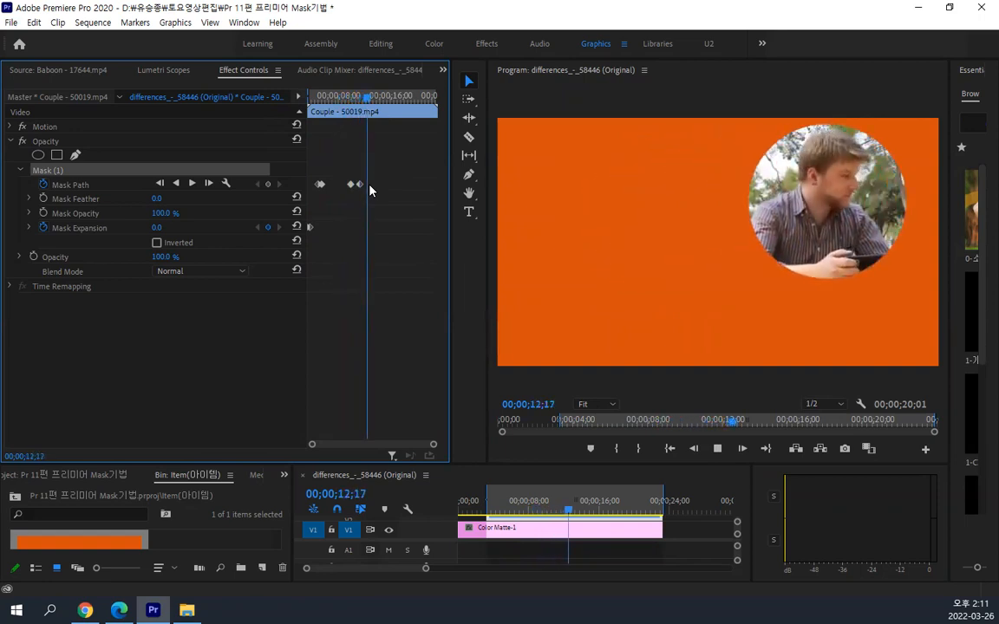
pyautogui.press('space')
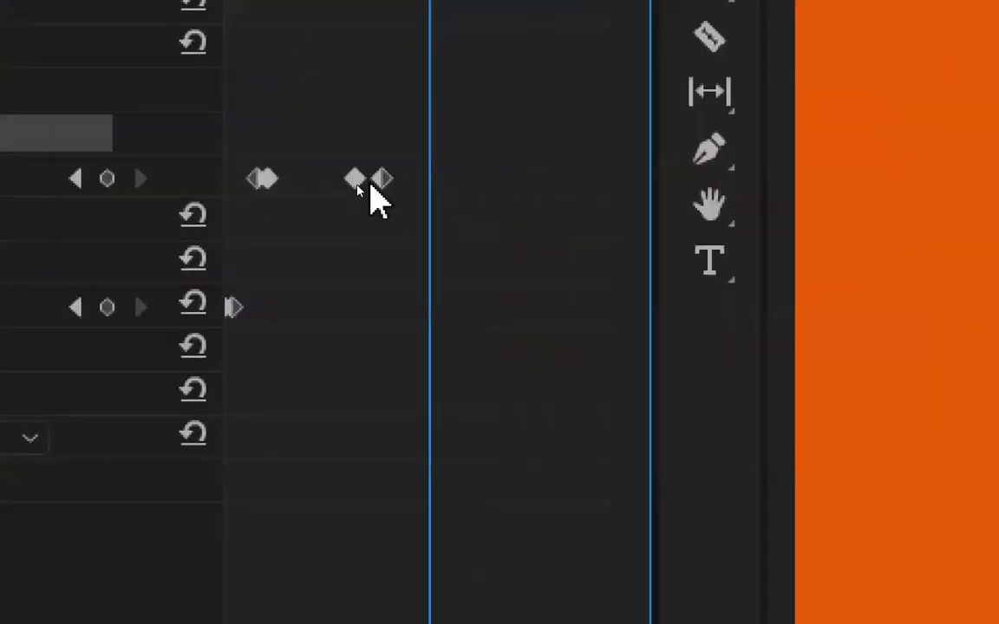
# Move the fourth Mask Path keyframe earlier, closer to the third, and enlarge the keyframe timeline by zooming in and widening it
pyautogui.click(383, 179)
pyautogui.moveTo(383, 179); pyautogui.dragTo(371, 178)
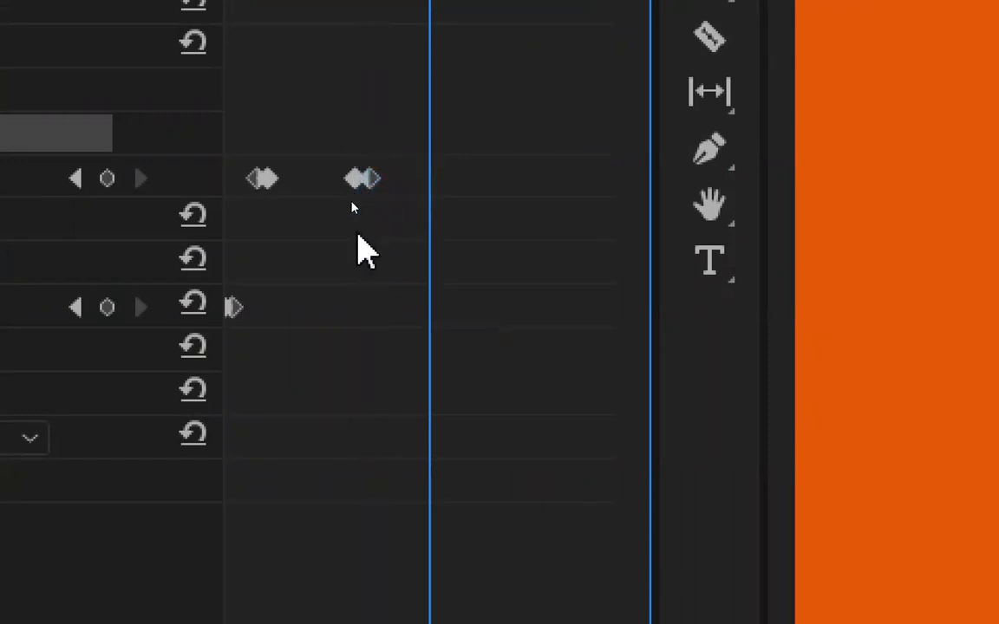
pyautogui.press('=')
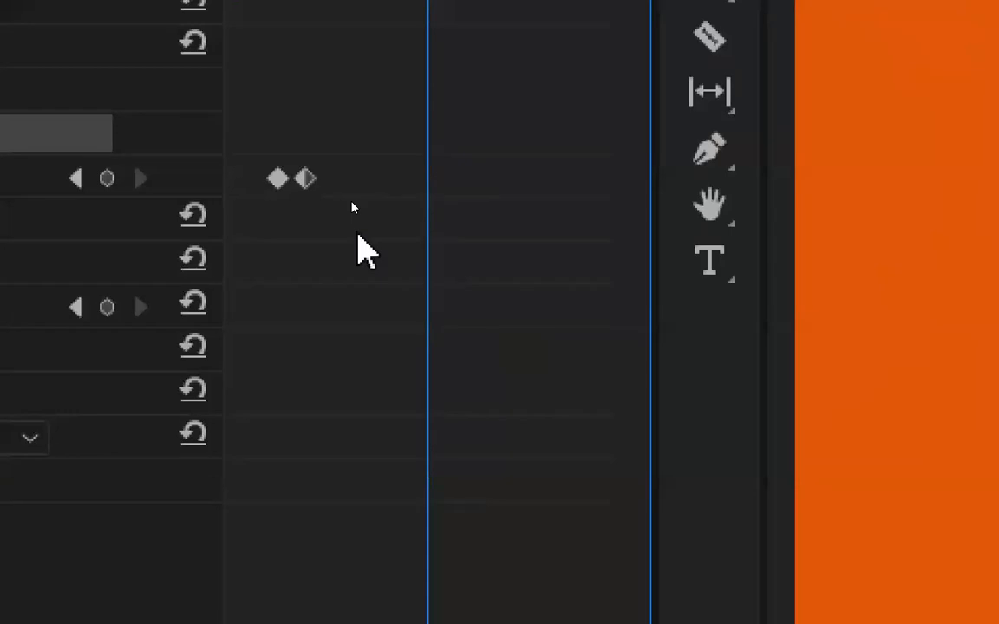
pyautogui.moveTo(363, 510); pyautogui.dragTo(332, 510)
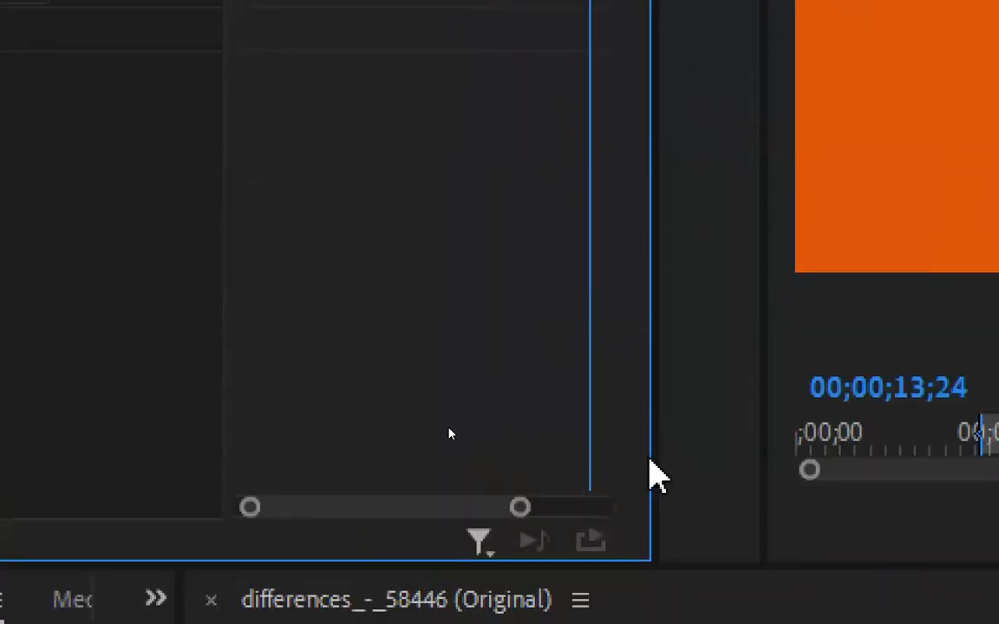
pyautogui.moveTo(658, 461); pyautogui.dragTo(728, 464)
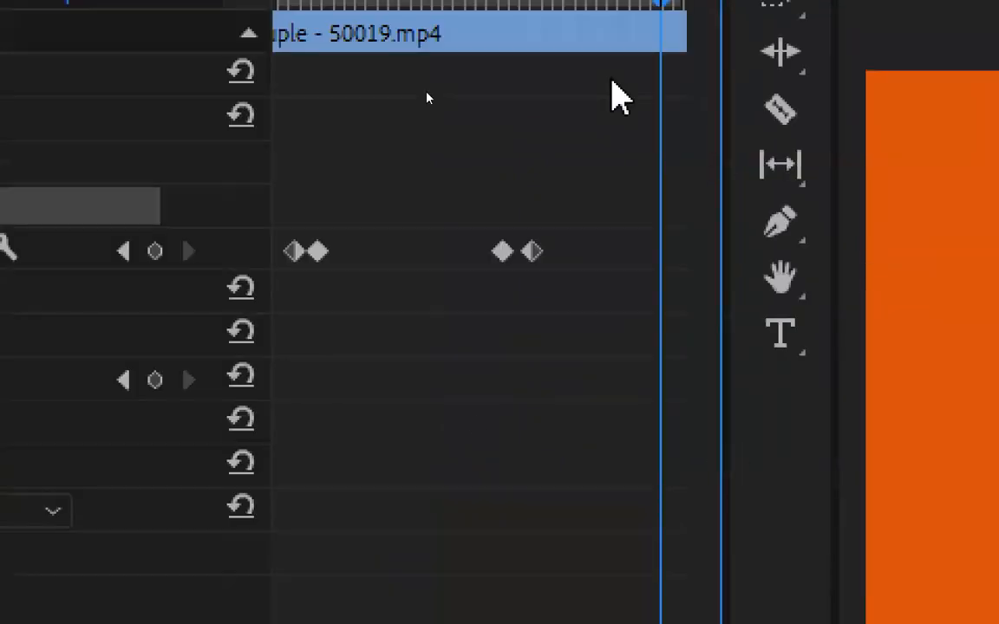
# Go to the third Mask Path keyframe at 00;00;10;01 and play the faster mask movement until 00;00;13;29
pyautogui.moveTo(645, 149); pyautogui.dragTo(371, 183)
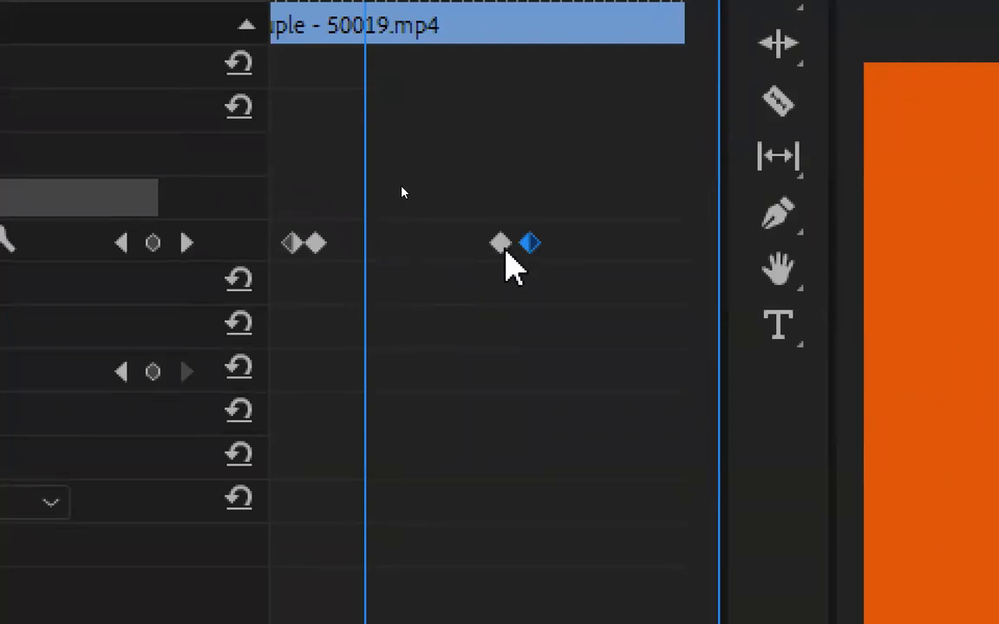
pyautogui.click(503, 246)
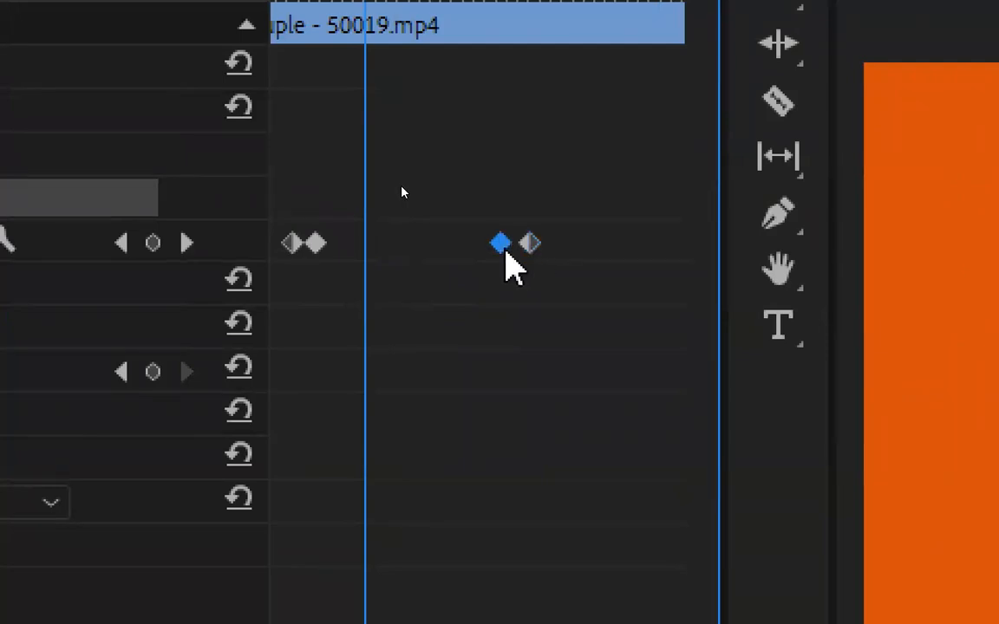
pyautogui.click(186, 243)
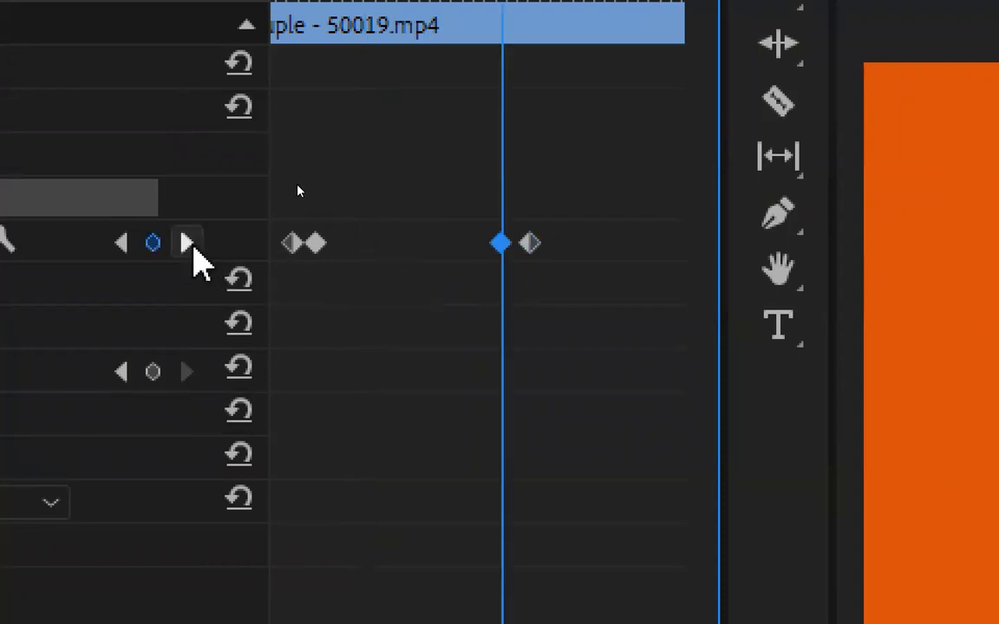
pyautogui.hotkey('alt', 'space')
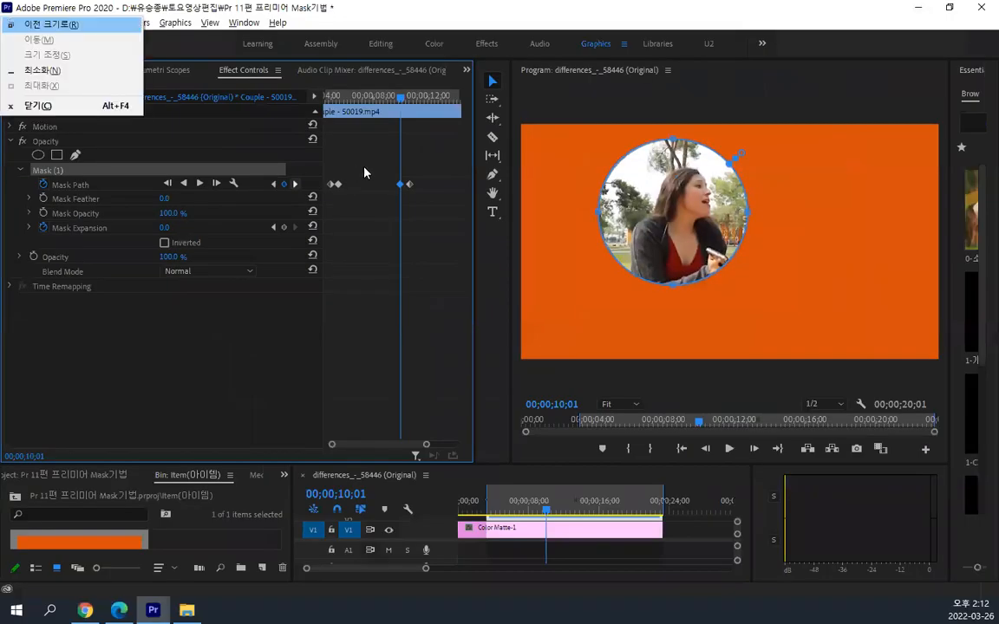
pyautogui.click(731, 449)
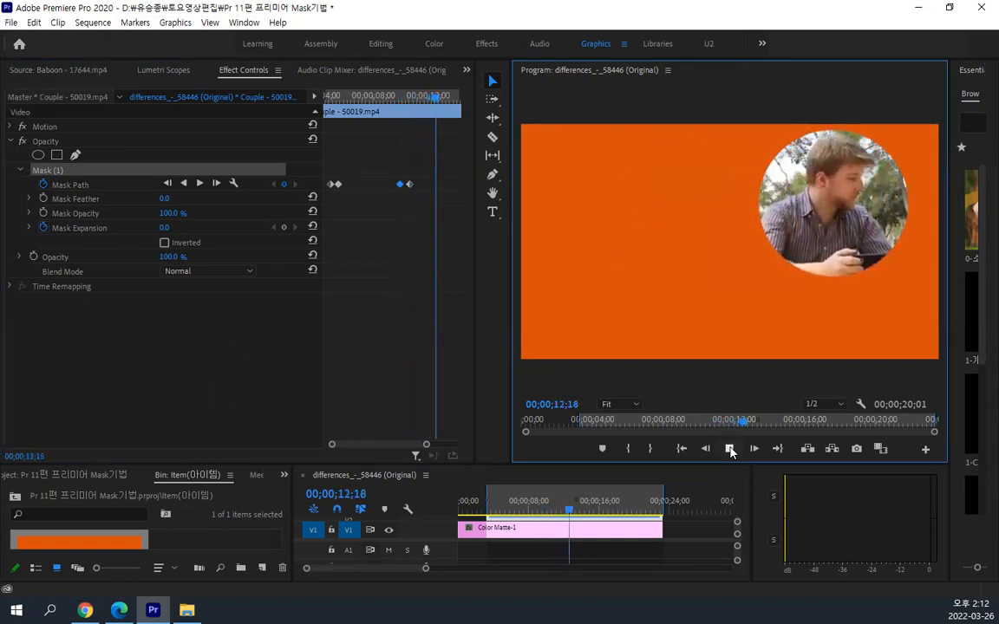
pyautogui.click(731, 449)
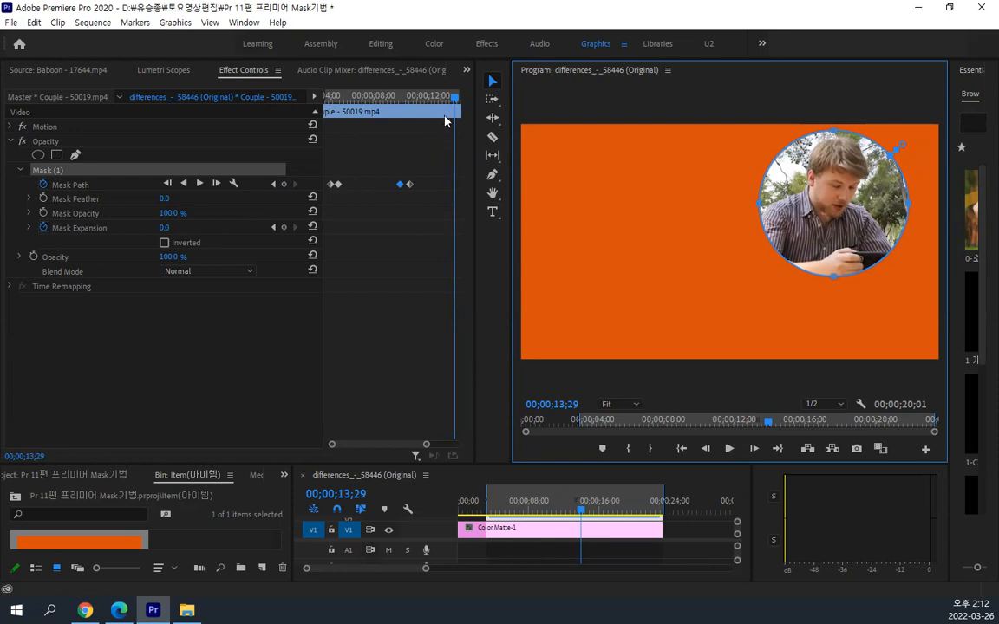
# Nudge the third Mask Path keyframe slightly later, add a fifth after the fourth and move it just past 00;00;12;00
pyautogui.moveTo(451, 102); pyautogui.dragTo(422, 115)
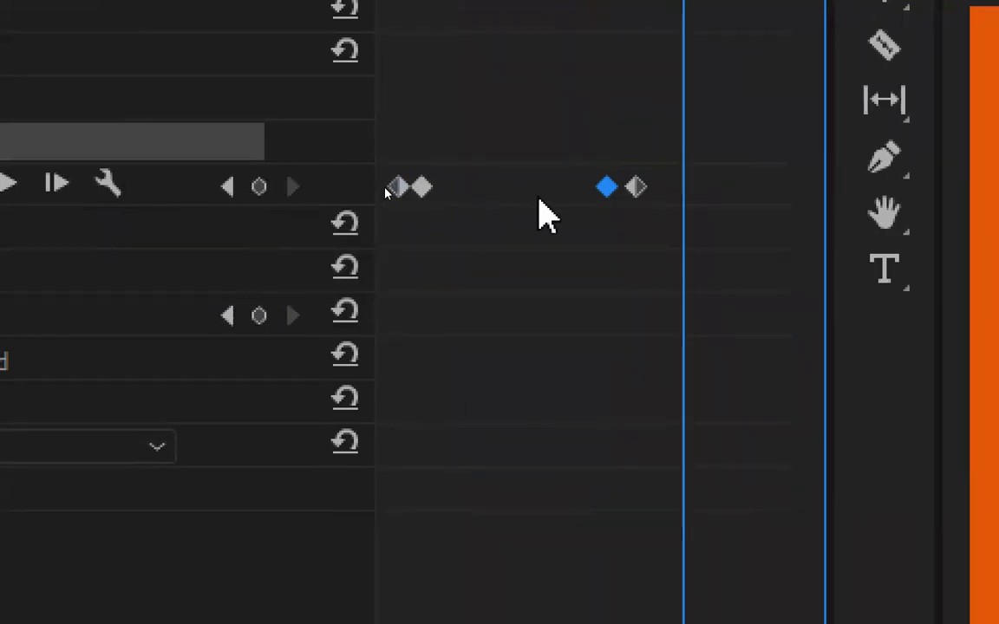
pyautogui.moveTo(609, 191); pyautogui.dragTo(615, 211)
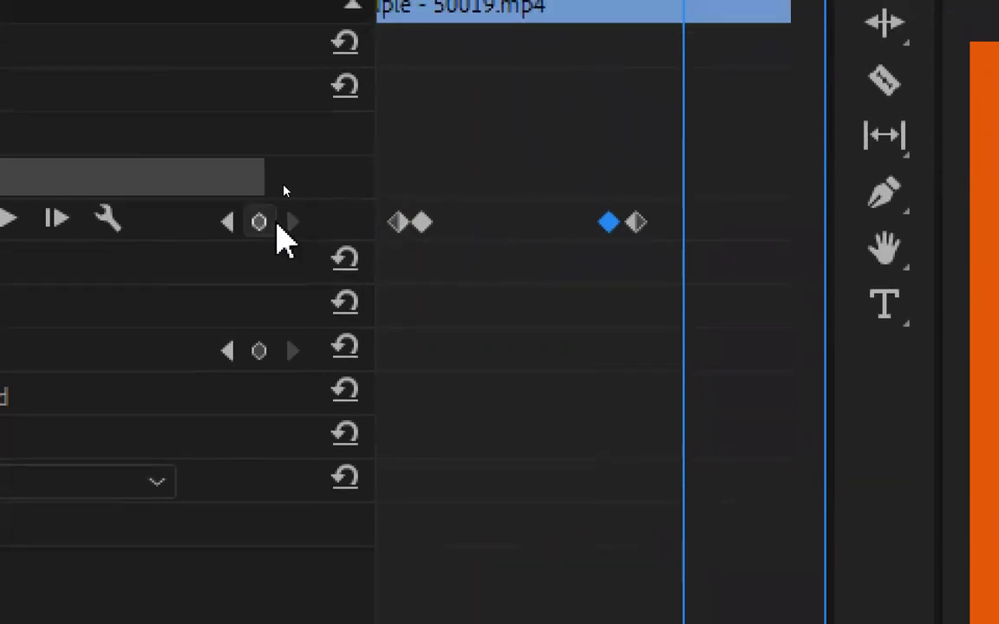
pyautogui.click(258, 223)
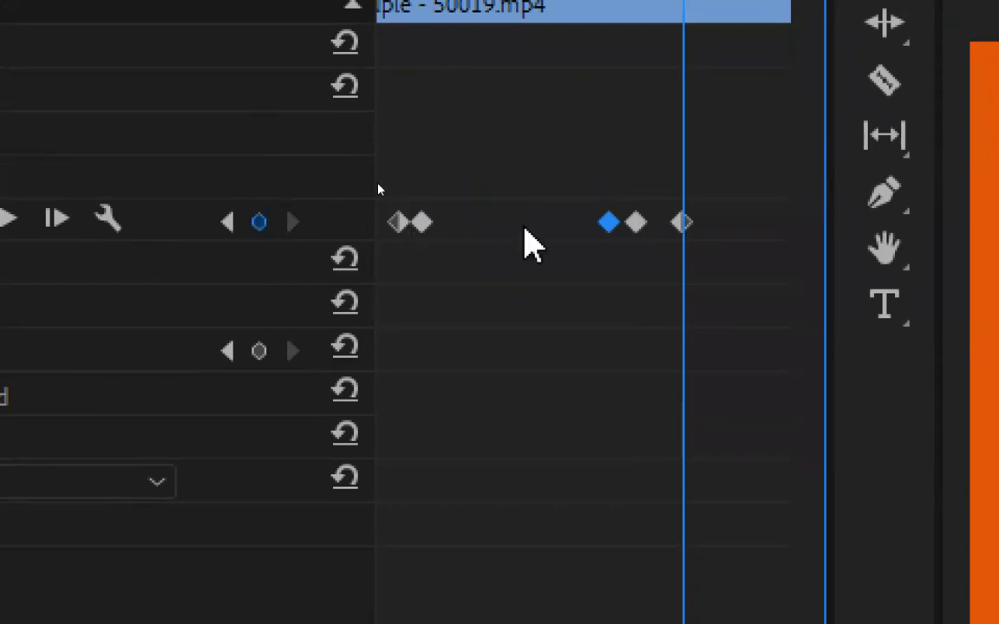
pyautogui.moveTo(683, 222); pyautogui.dragTo(706, 223)
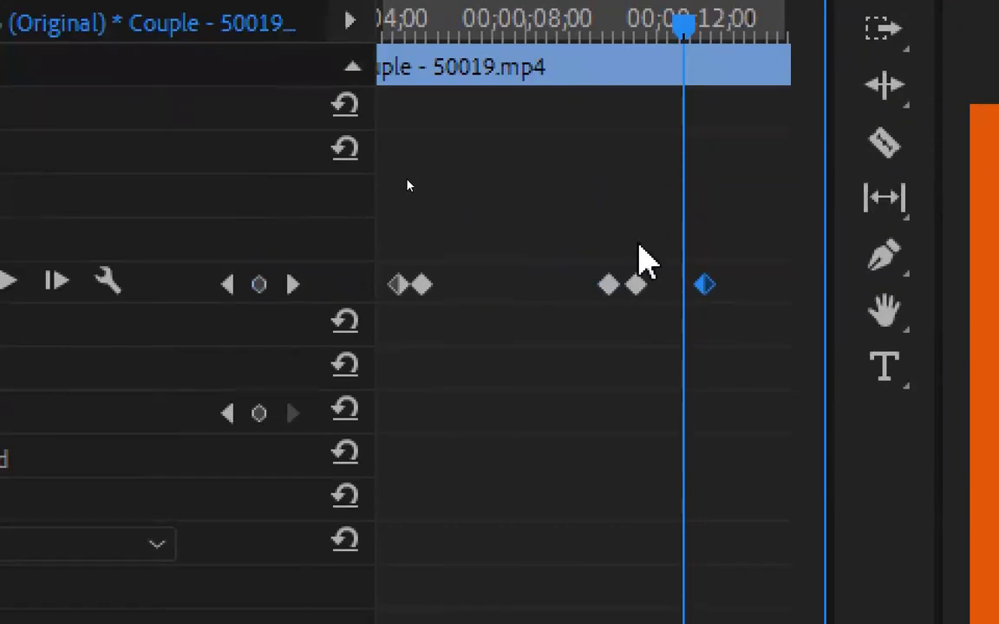
pyautogui.click(636, 286)
pyautogui.click(703, 284)
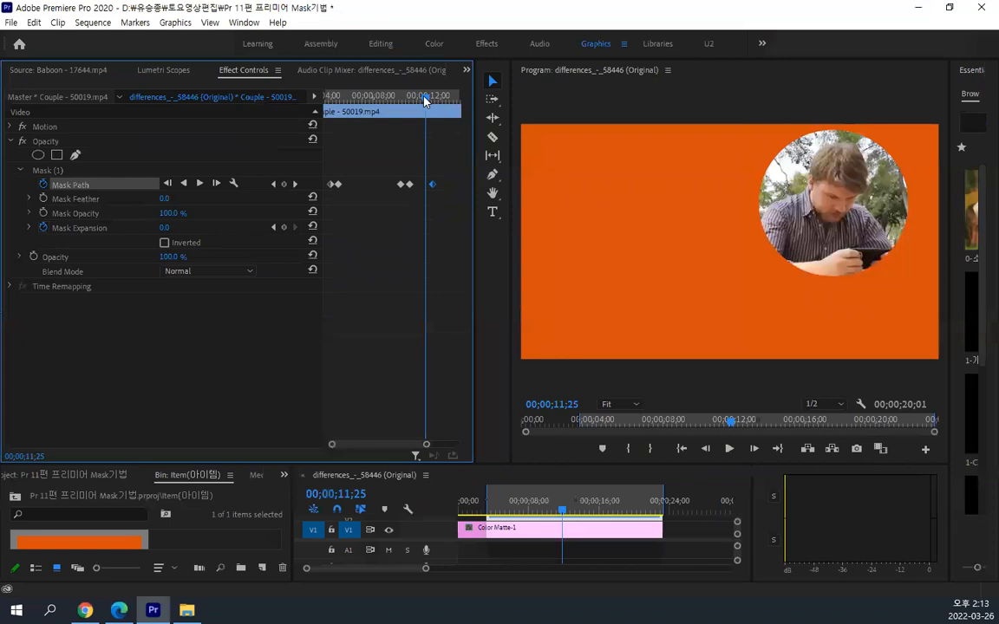
# Play the mask's hold on the man and stop at the fifth Mask Path keyframe, 00;00;12;12
pyautogui.moveTo(425, 101); pyautogui.dragTo(384, 102)
pyautogui.press('space')
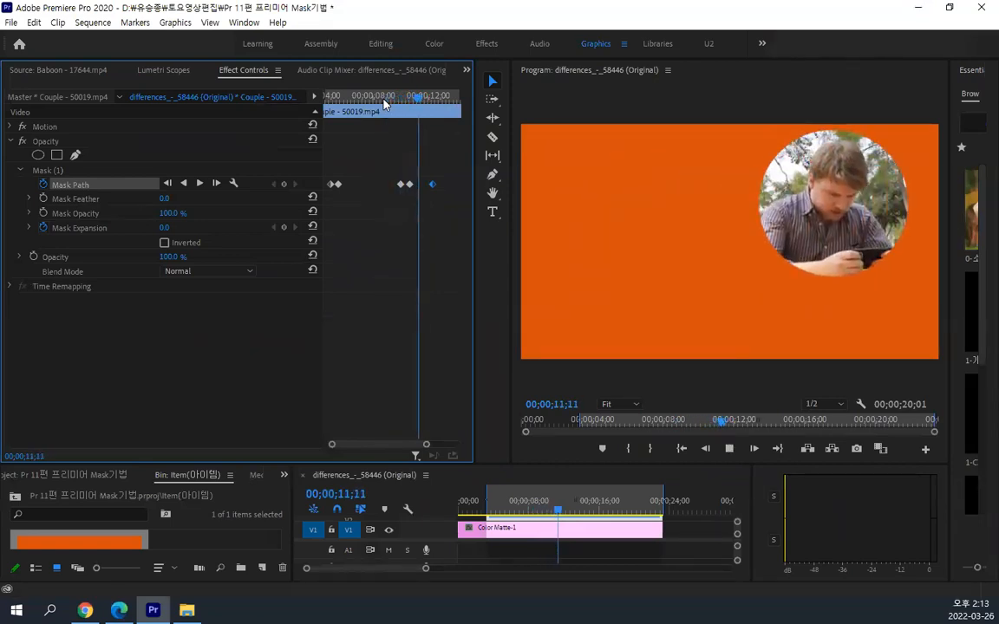
pyautogui.press('space')
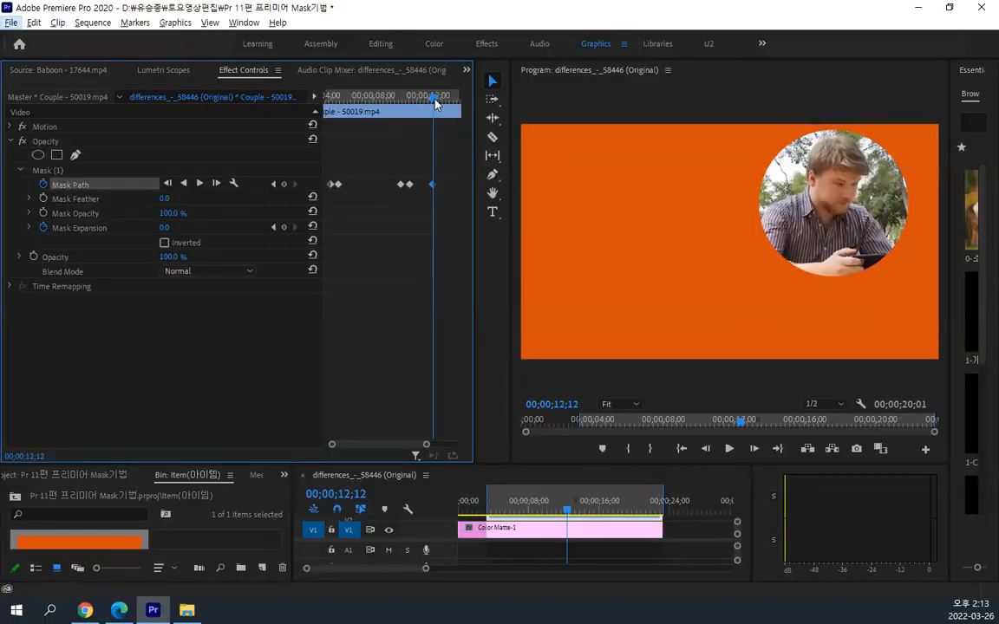
# Slightly after the fifth Mask Path keyframe, move the circular mask down and sideways onto the man's hands and phone
pyautogui.moveTo(436, 103); pyautogui.dragTo(442, 105)
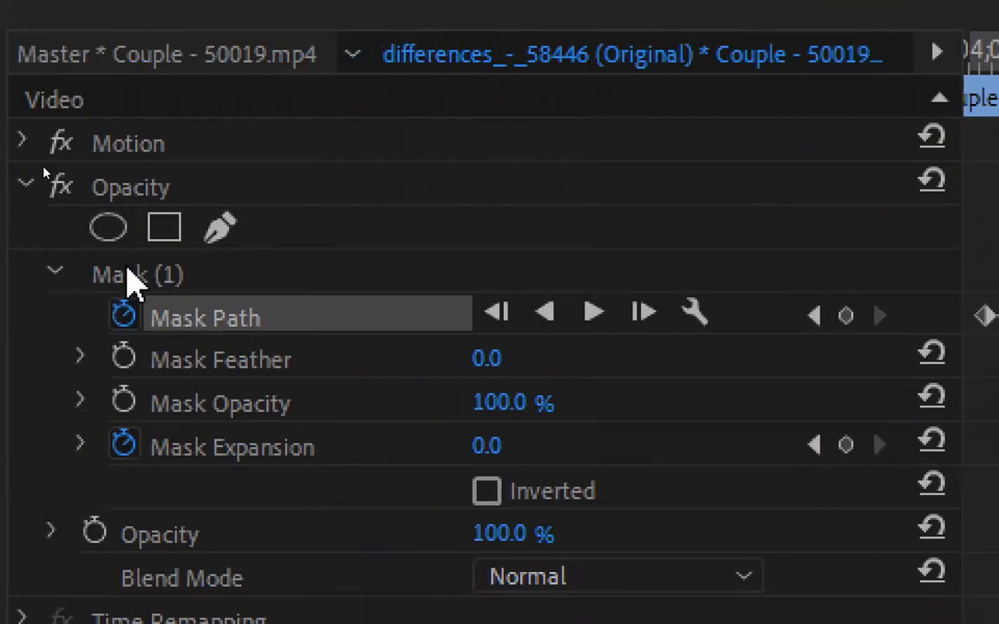
pyautogui.click(91, 274)
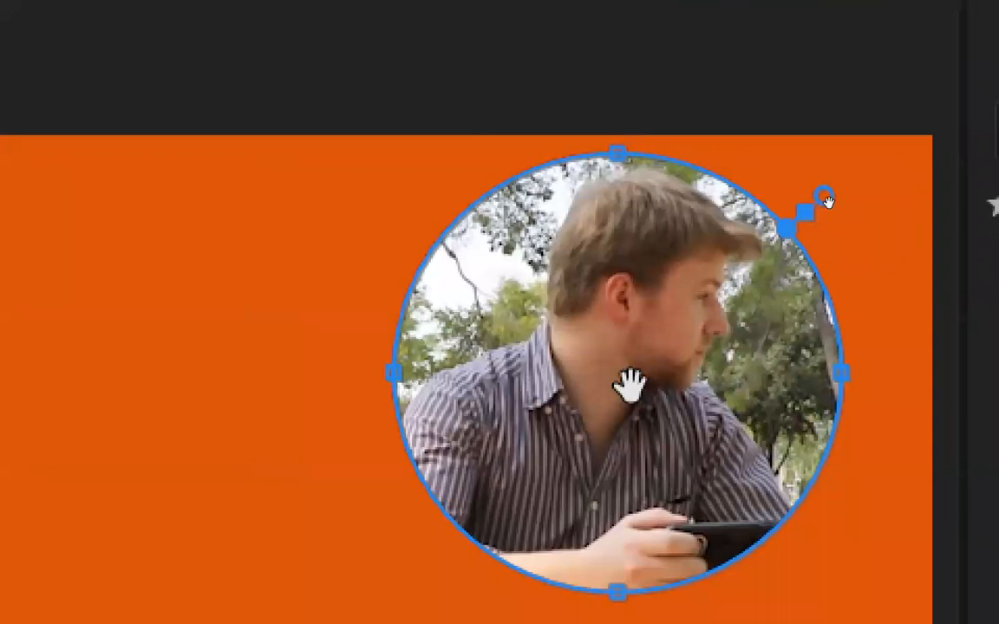
pyautogui.moveTo(576, 459); pyautogui.dragTo(612, 532)
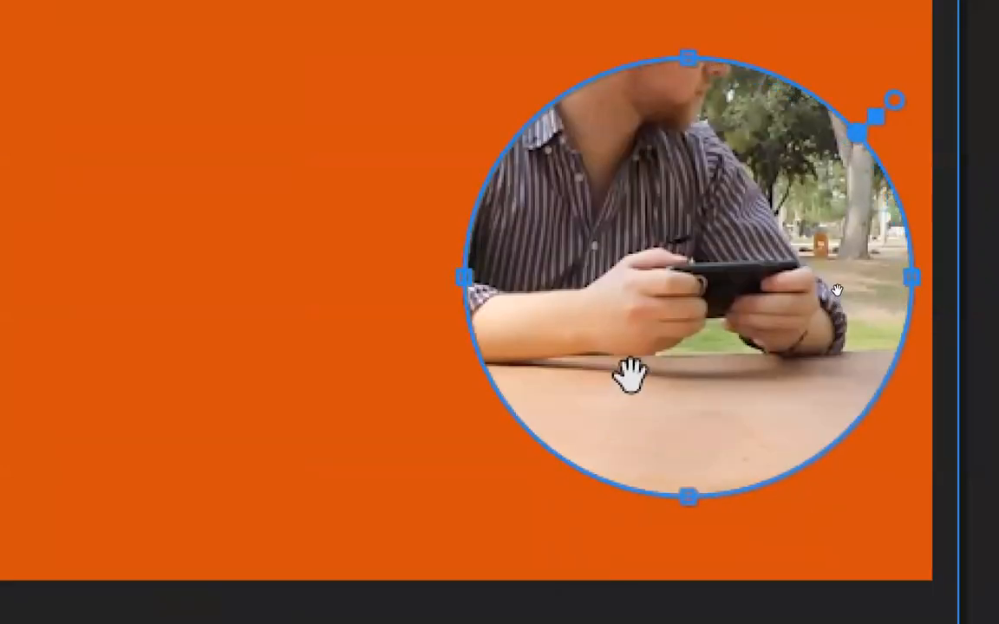
pyautogui.moveTo(628, 368); pyautogui.dragTo(625, 368)
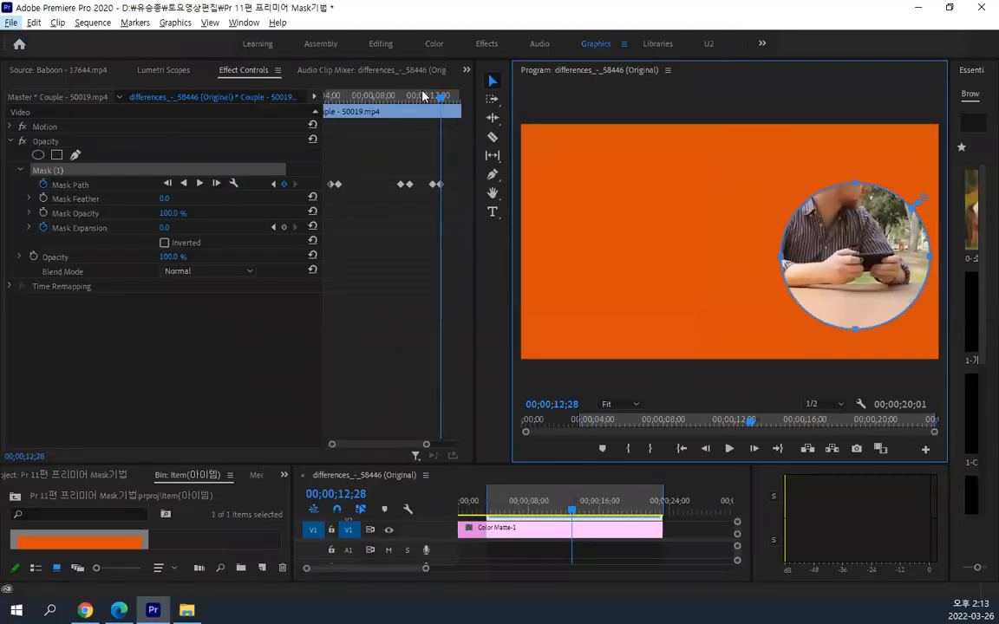
# Play the complete mask animation from 00;00;03;09 until about 00;00;17;28 and return to the clip's start
pyautogui.moveTo(423, 95); pyautogui.dragTo(240, 97)
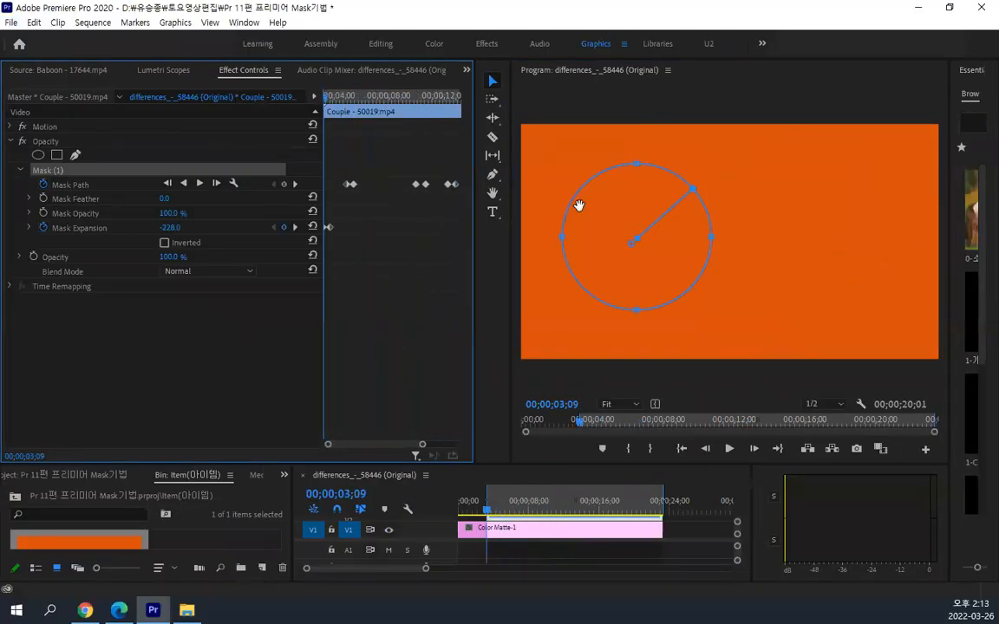
pyautogui.click(729, 449)
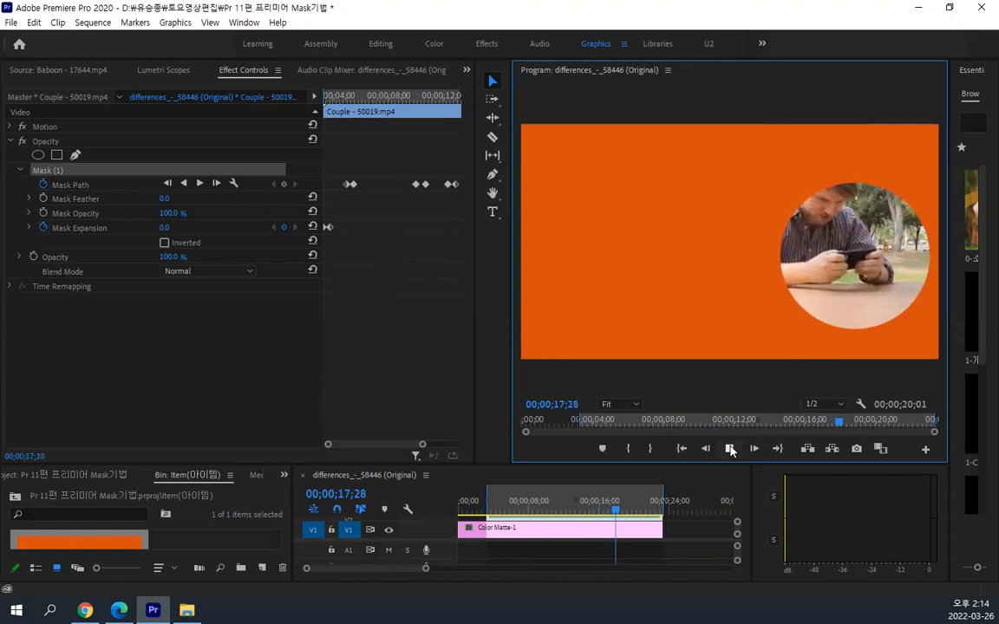
pyautogui.press('space')
pyautogui.moveTo(387, 97); pyautogui.dragTo(246, 111)
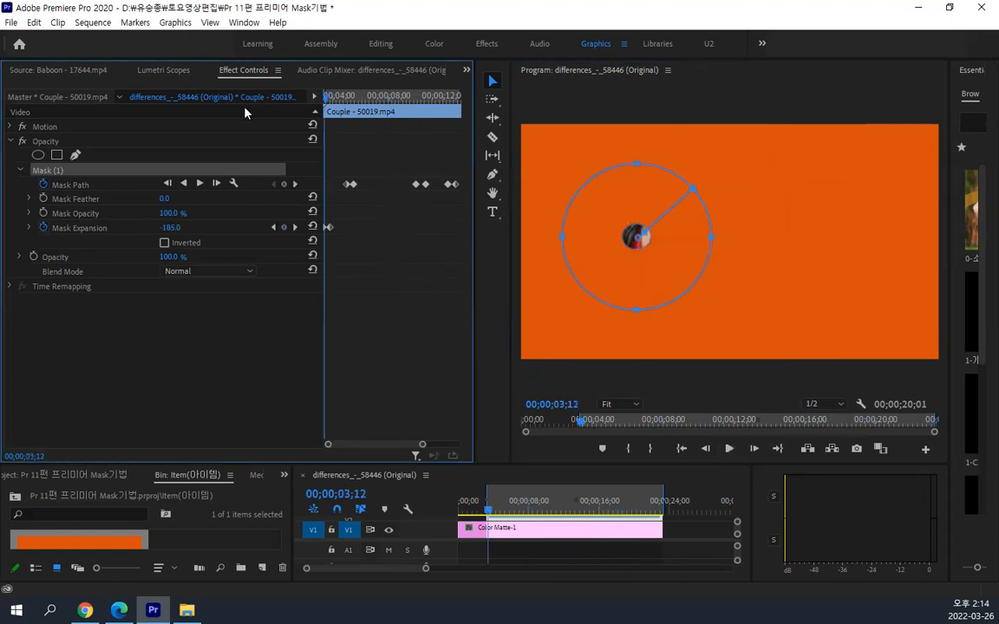
# Hide the keyframe timeline in Effect Controls, and maximize and restore the panel
pyautogui.click(314, 97)
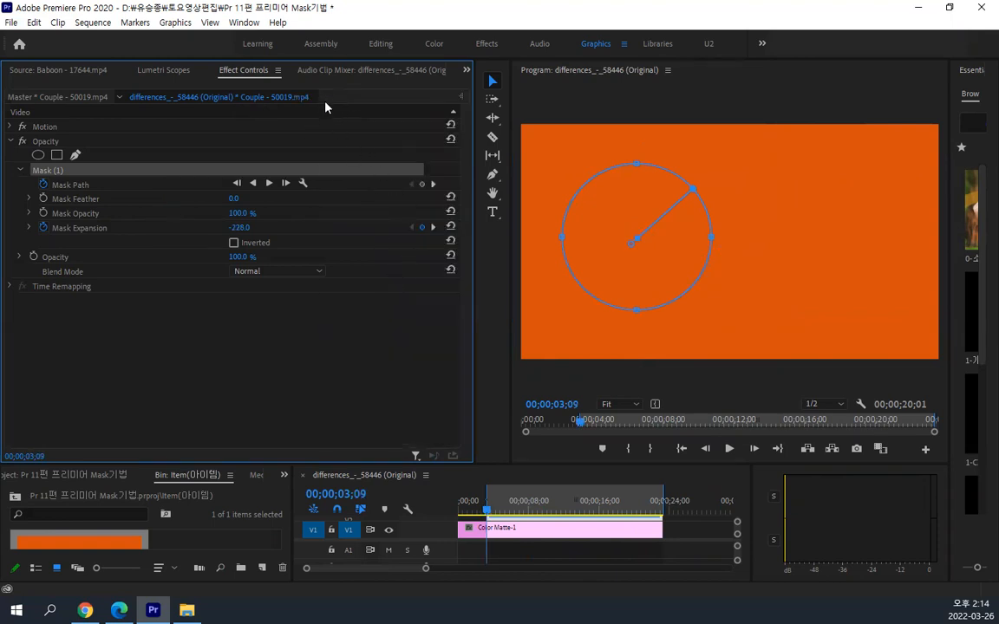
pyautogui.doubleClick(252, 73)
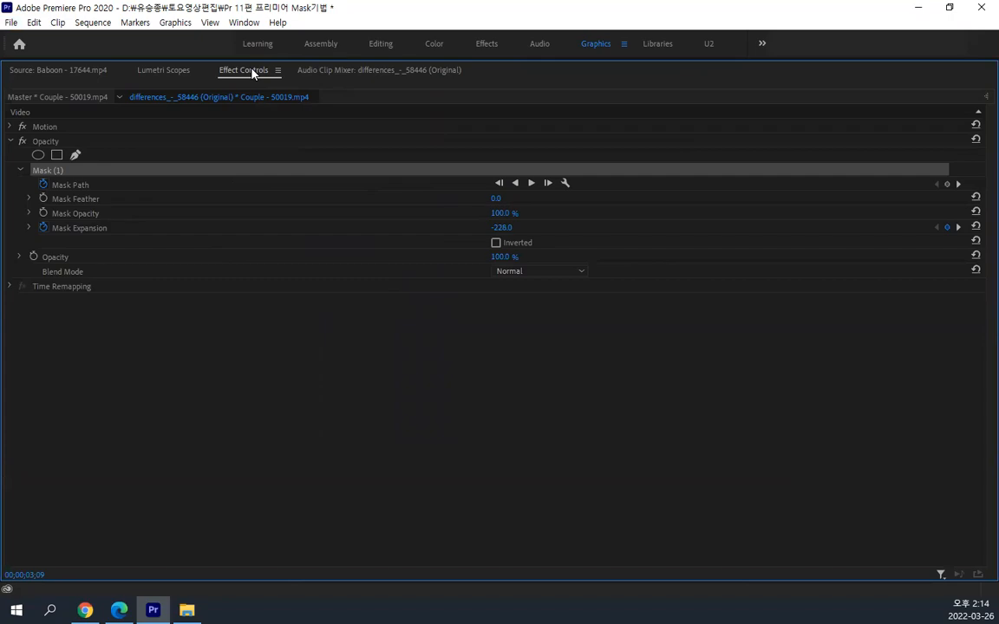
pyautogui.doubleClick(252, 72)
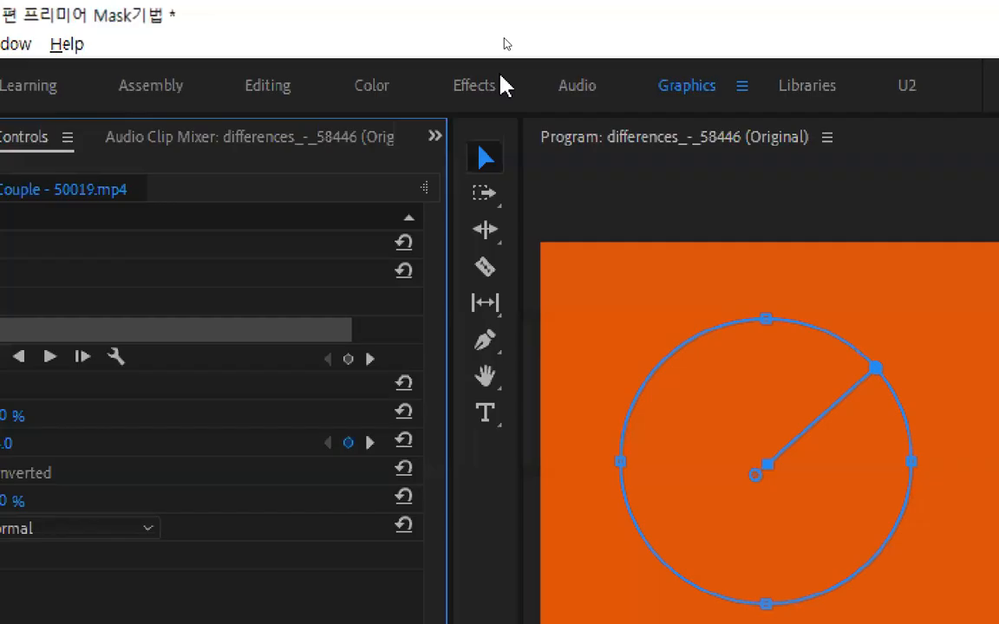
# Reset the Graphics workspace to its saved layout and bring back the Couple clip's Effect Controls
pyautogui.click(624, 43)
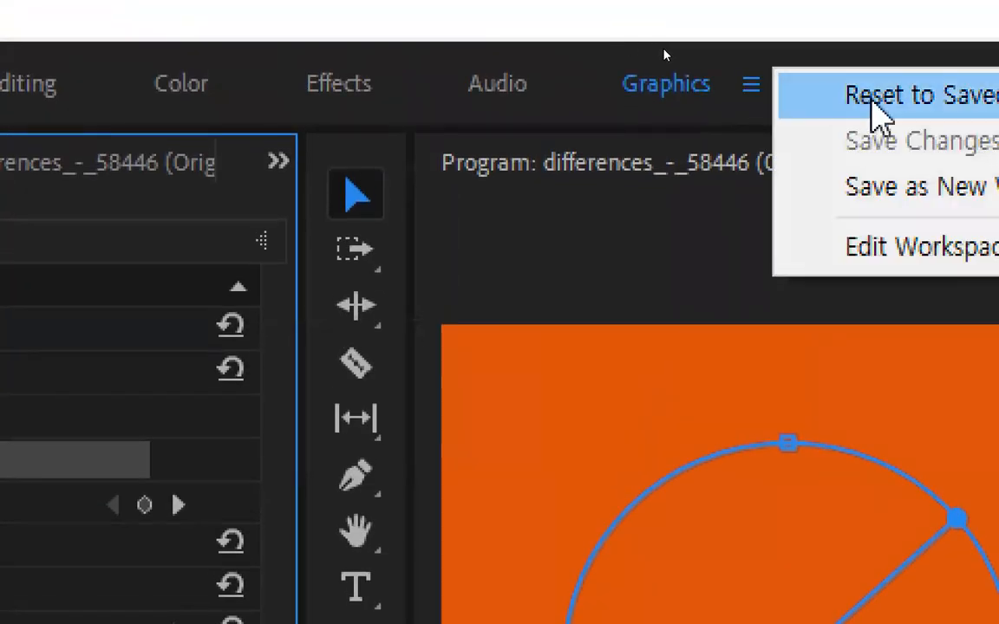
pyautogui.click(869, 101)
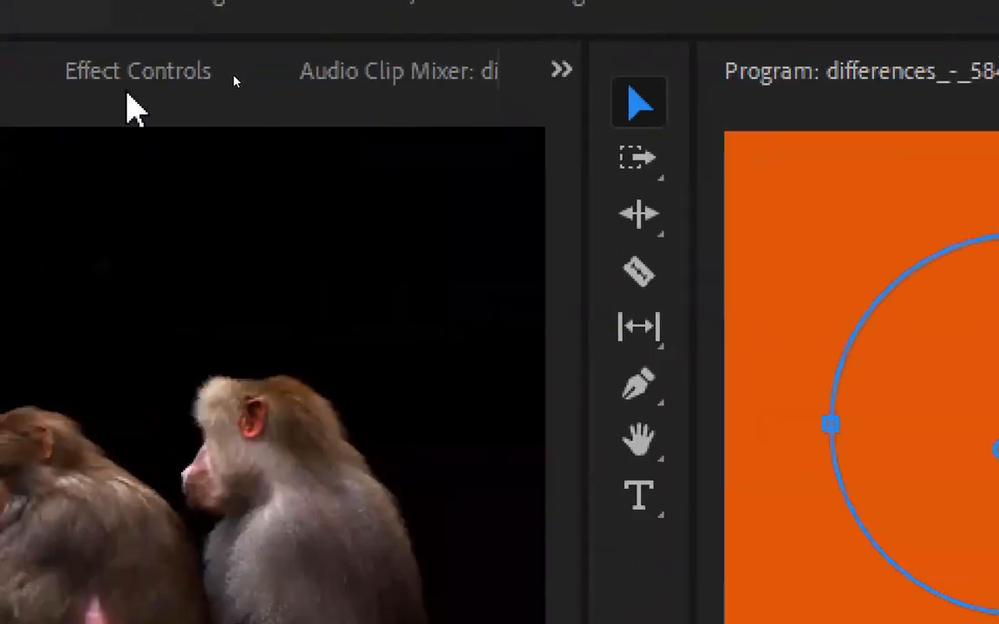
pyautogui.click(239, 74)
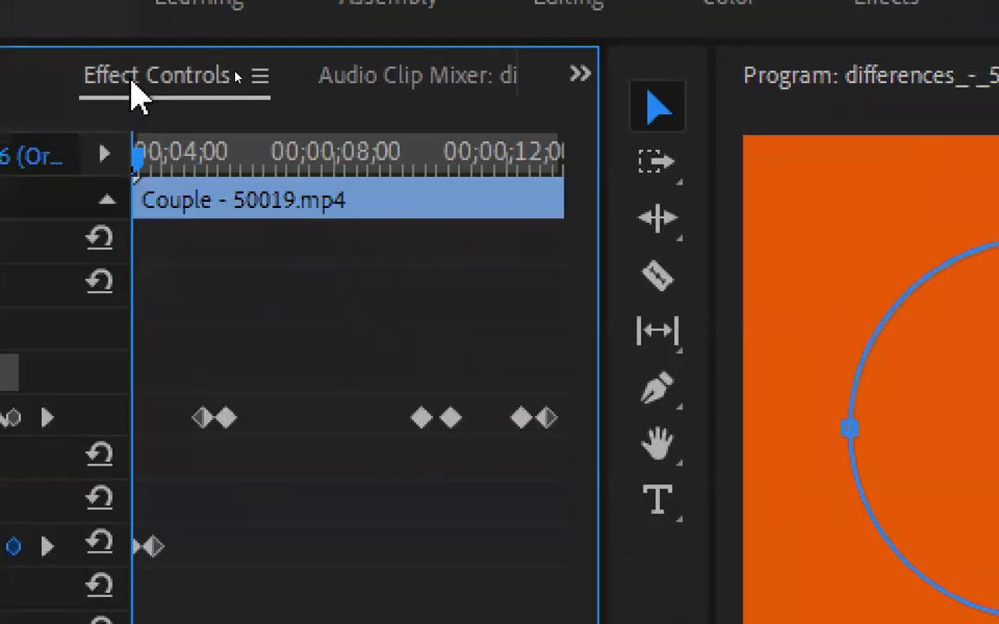
pyautogui.click(370, 85)
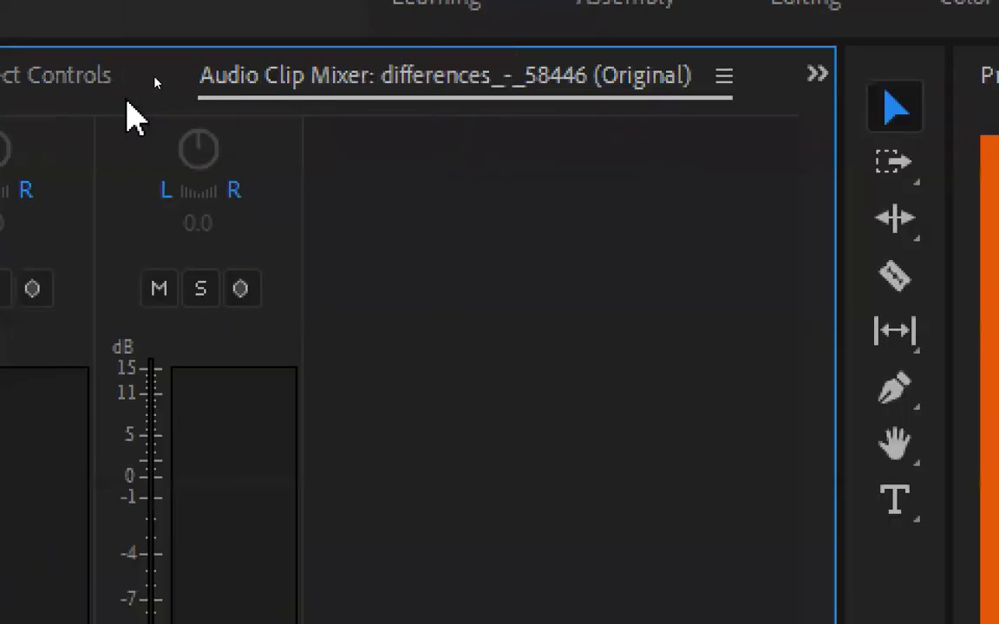
pyautogui.click(8, 73)
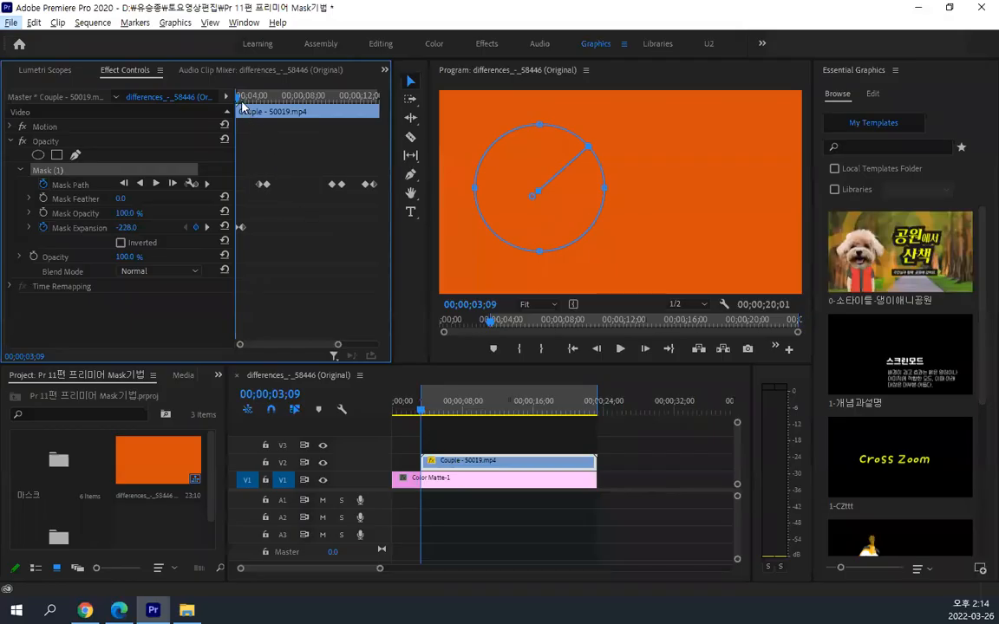
# Scrub through the Couple clip's mask keyframes past 00;00;14;01 and return to the clip's start at 00;00;03;09
pyautogui.moveTo(241, 102); pyautogui.dragTo(376, 106)
pyautogui.moveTo(382, 105); pyautogui.dragTo(347, 115)
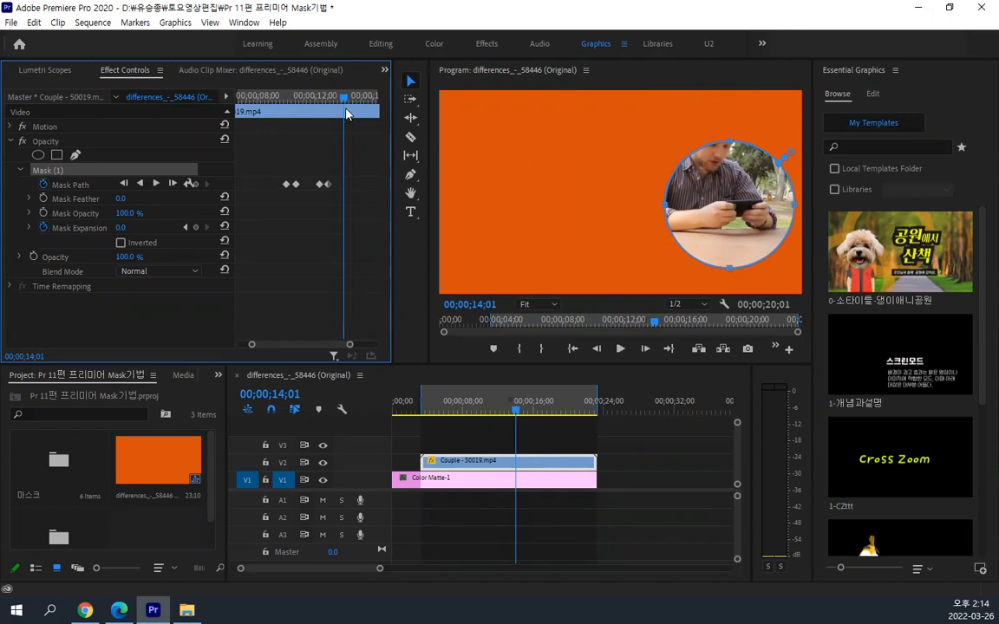
pyautogui.moveTo(345, 113); pyautogui.dragTo(106, 101)
pyautogui.moveTo(239, 96); pyautogui.dragTo(192, 108)
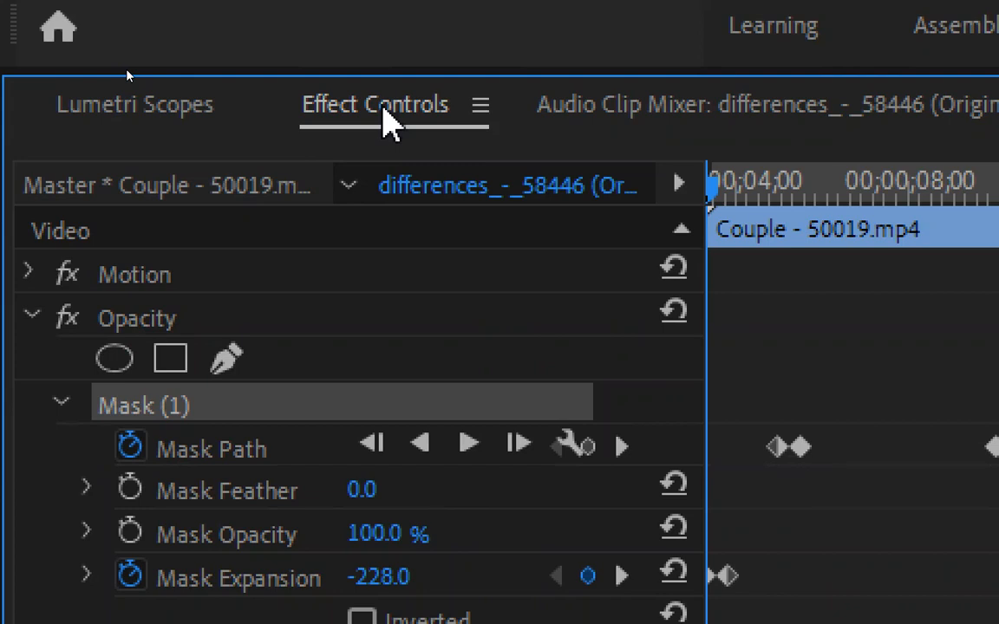
# Maximize Effect Controls and zoom its keyframe timeline out to cover the whole Couple clip
pyautogui.doubleClick(383, 107)
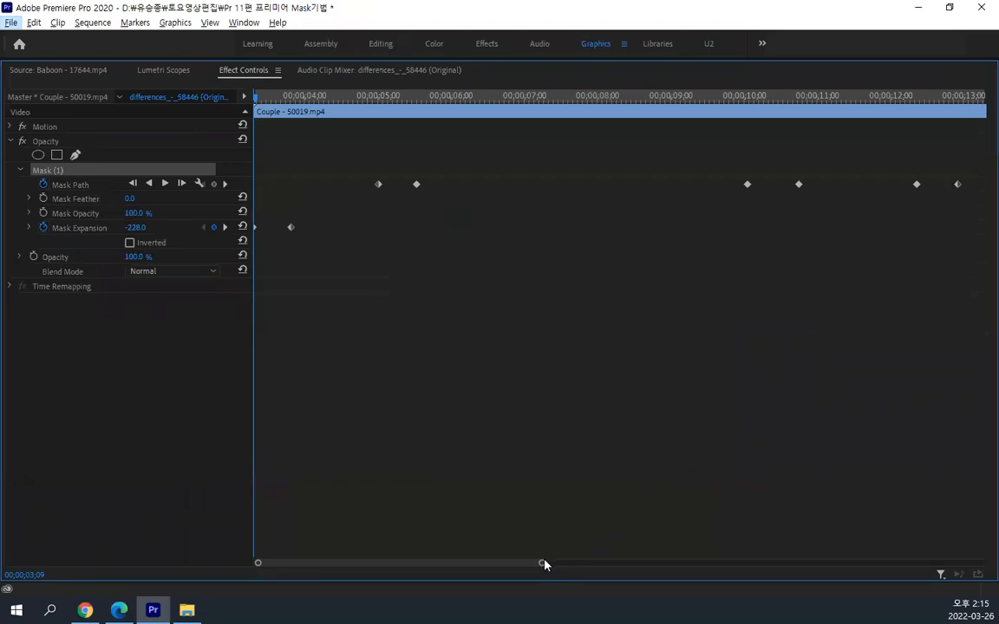
pyautogui.click(576, 488)
pyautogui.press('-')
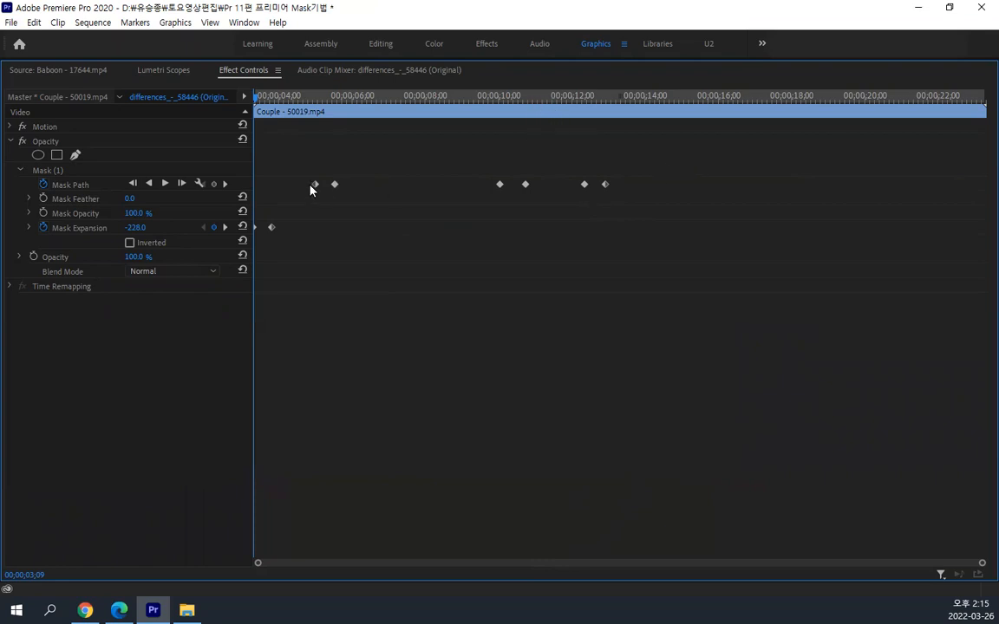
# Copy the two Mask Expansion keyframes at the clip's start and paste them at 00;00;14;09
pyautogui.press('alt')
pyautogui.moveTo(284, 239); pyautogui.dragTo(244, 219)
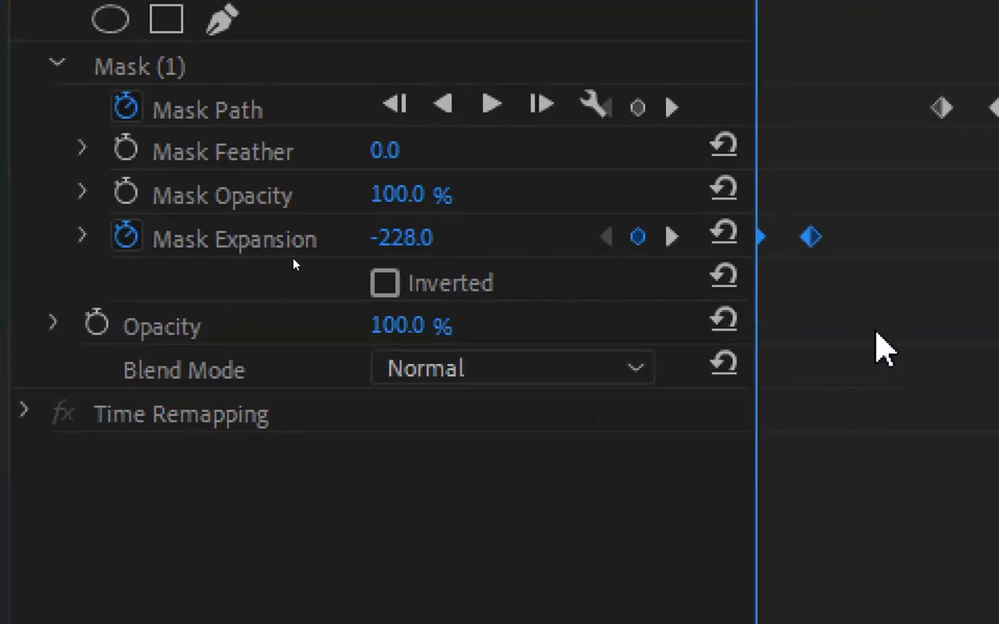
pyautogui.moveTo(874, 328); pyautogui.dragTo(750, 227)
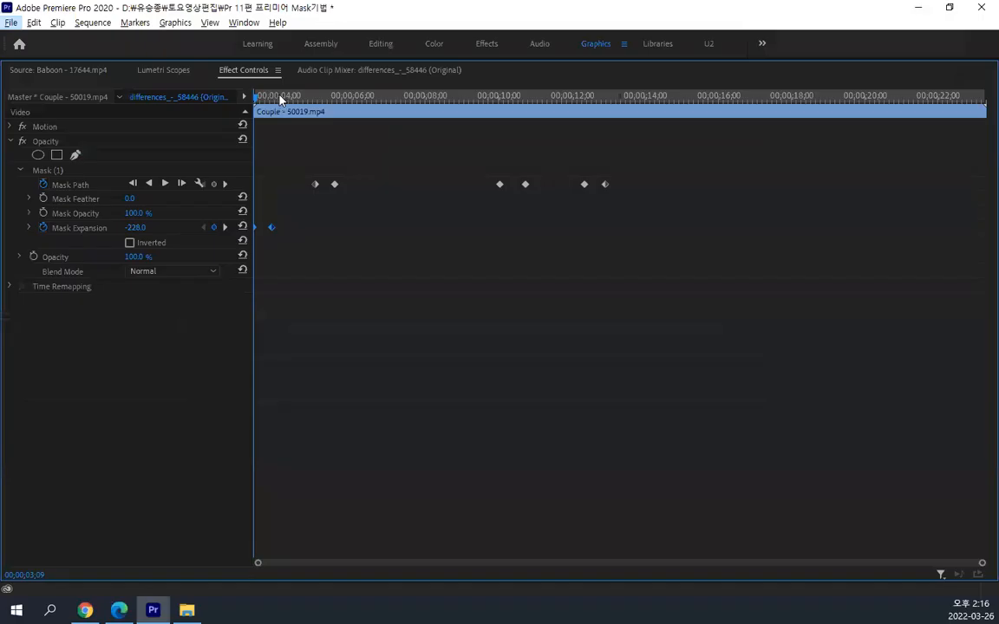
pyautogui.moveTo(625, 95); pyautogui.dragTo(719, 134)
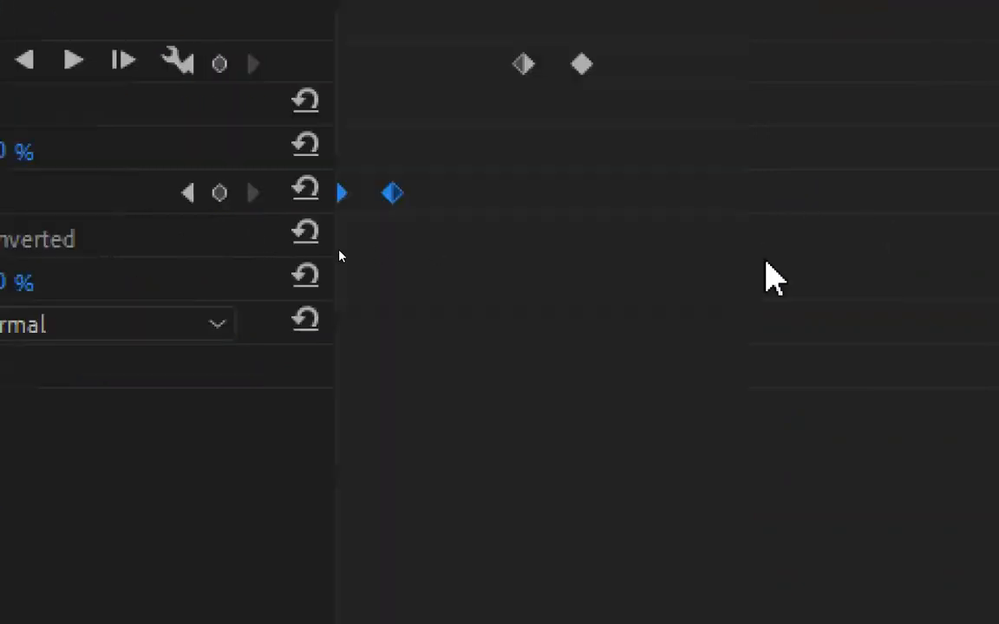
pyautogui.moveTo(499, 234); pyautogui.dragTo(235, 153)
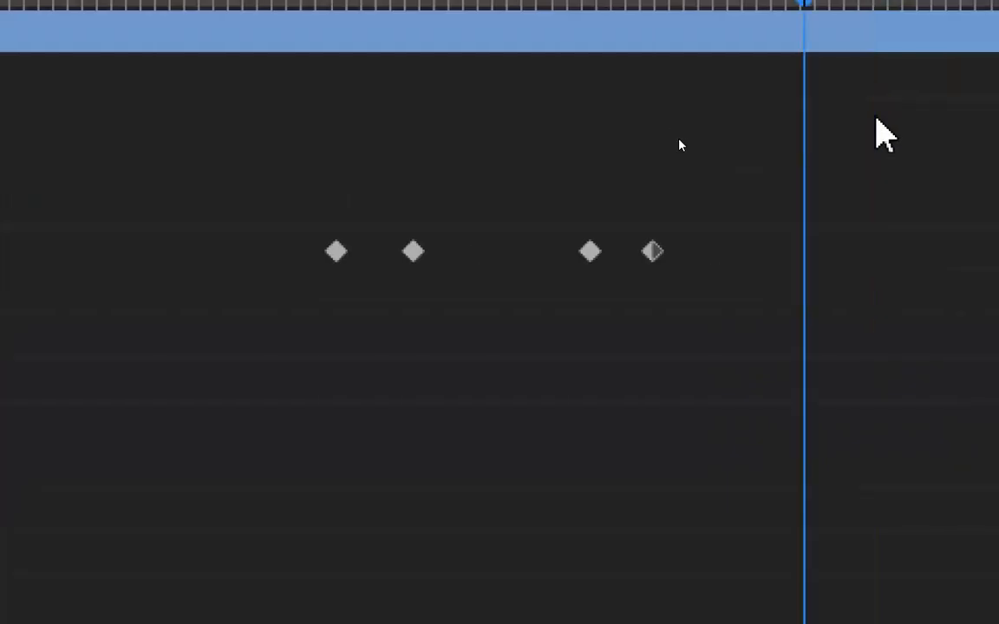
pyautogui.hotkey('ctrl', 'v')
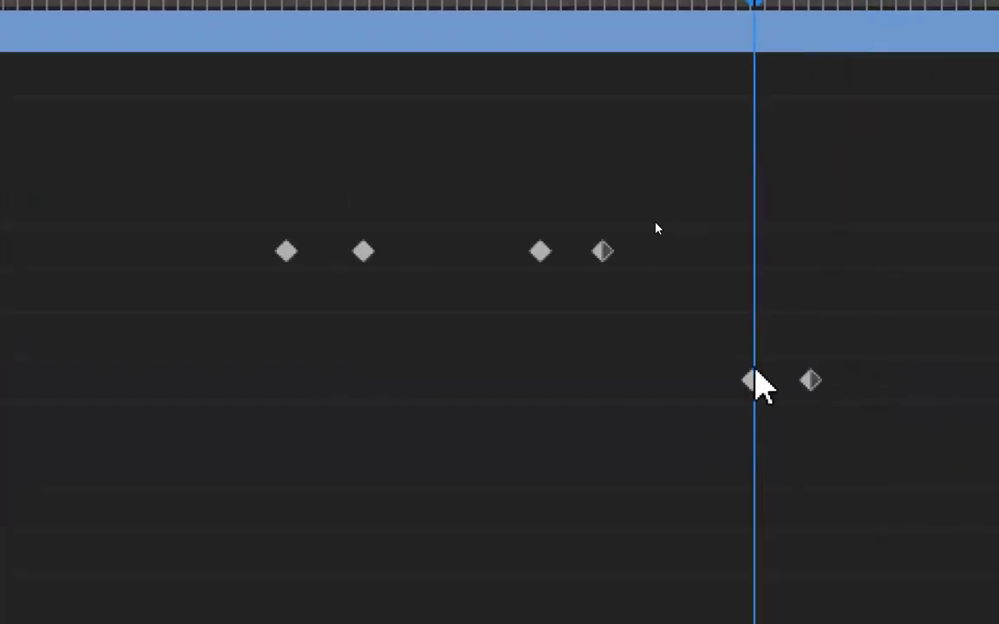
# Move the first pasted Mask Expansion keyframe past the second so the mask shrinks shut, and scrub through the closing to 00;00;16;09
pyautogui.click(753, 381)
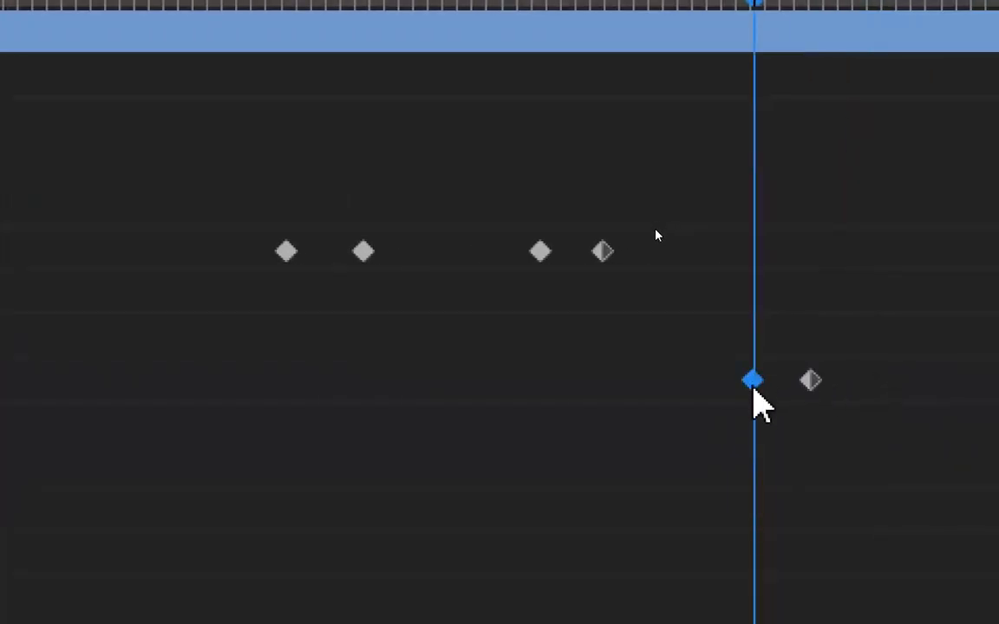
pyautogui.moveTo(756, 385); pyautogui.dragTo(876, 391)
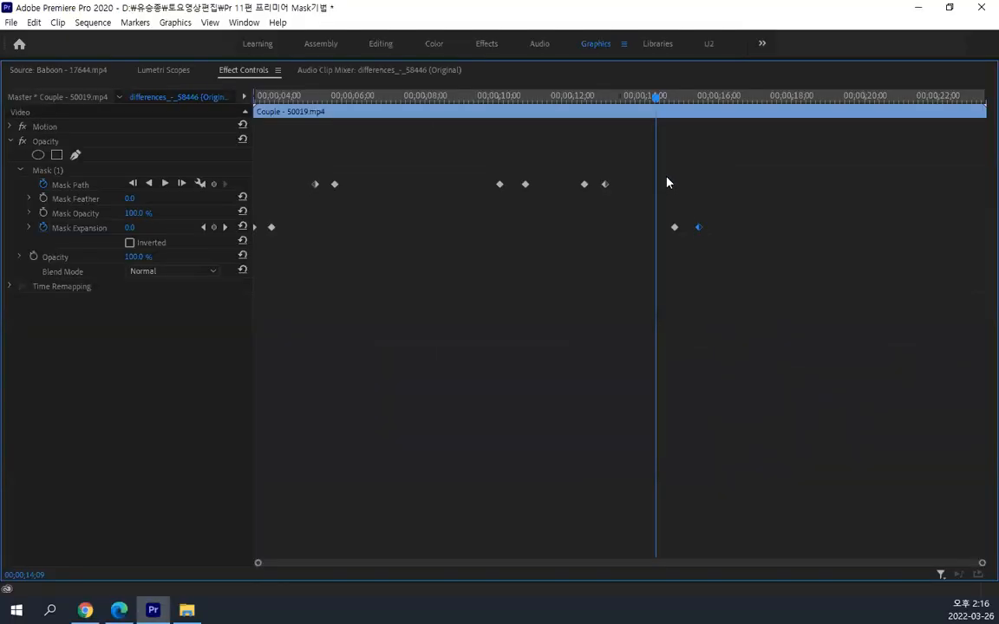
pyautogui.moveTo(659, 98); pyautogui.dragTo(734, 107)
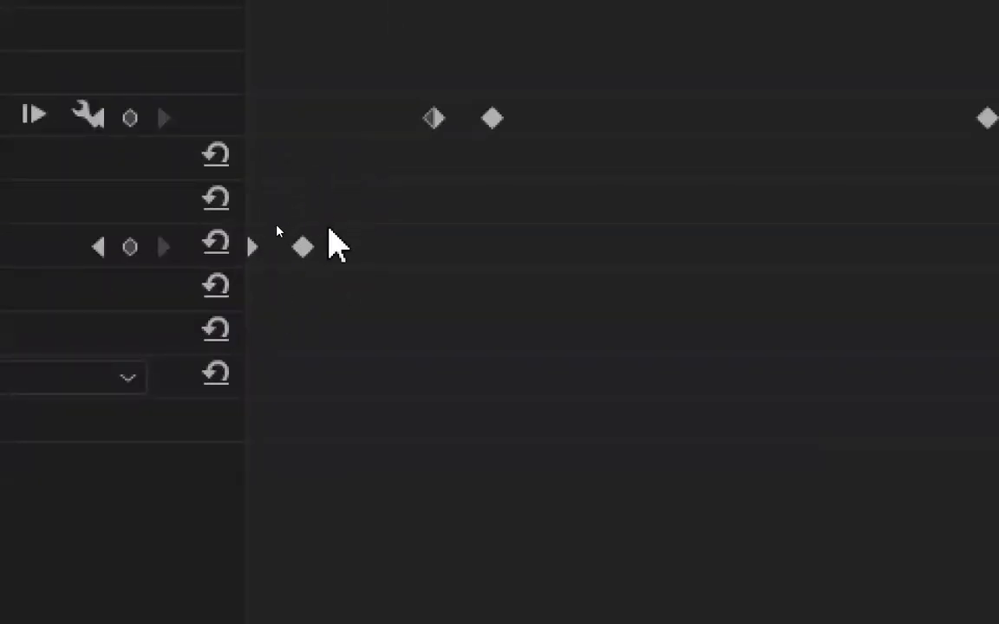
pyautogui.scroll(2, 475, 80)
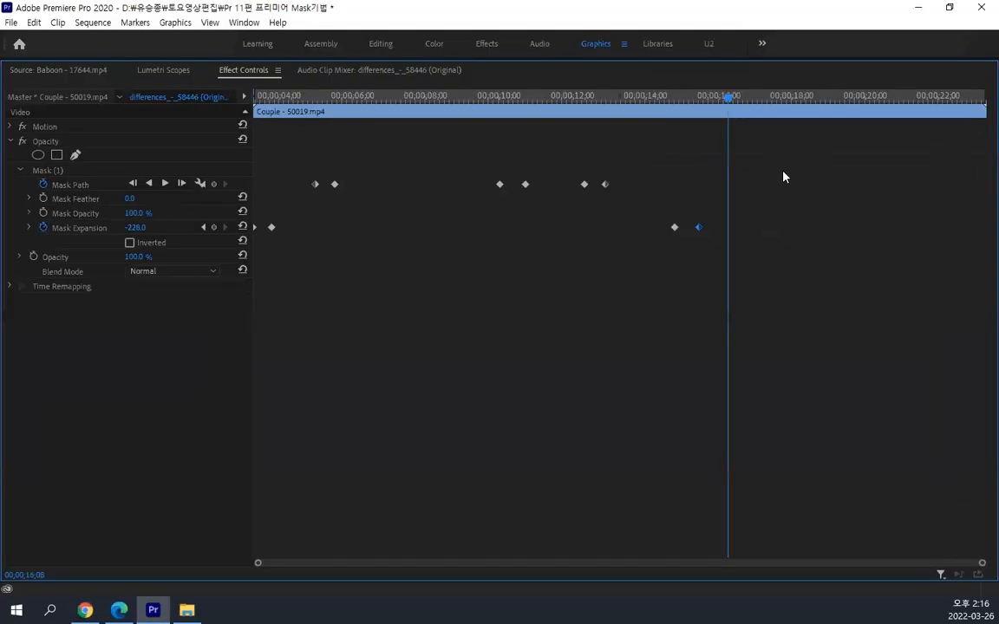
pyautogui.moveTo(728, 103); pyautogui.dragTo(730, 104)
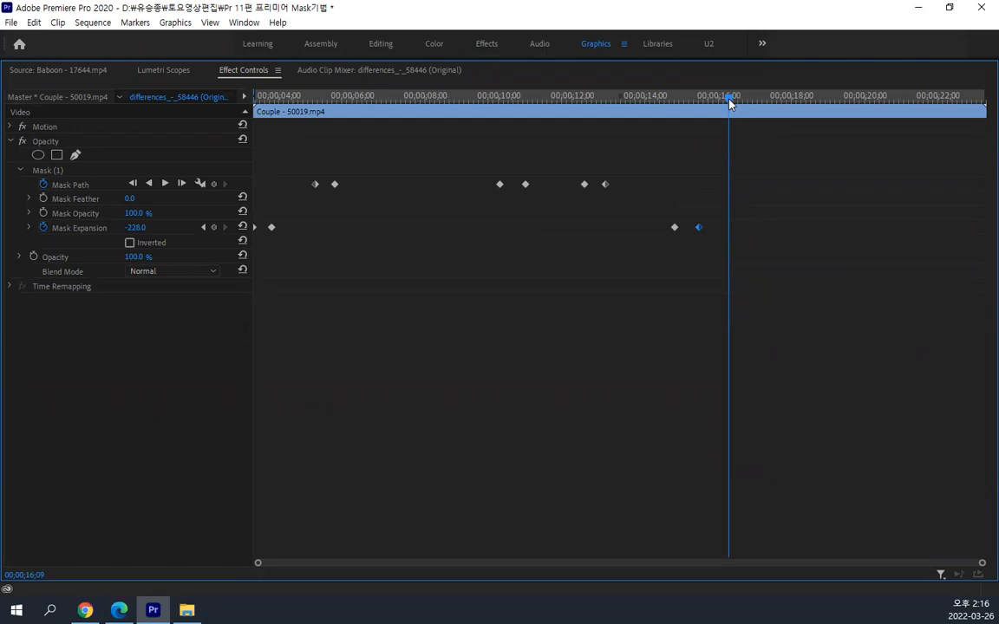
# Restore the full panel layout and split the Color Matte-1 clip at the playhead just after 00;00;16;00
pyautogui.press('`')
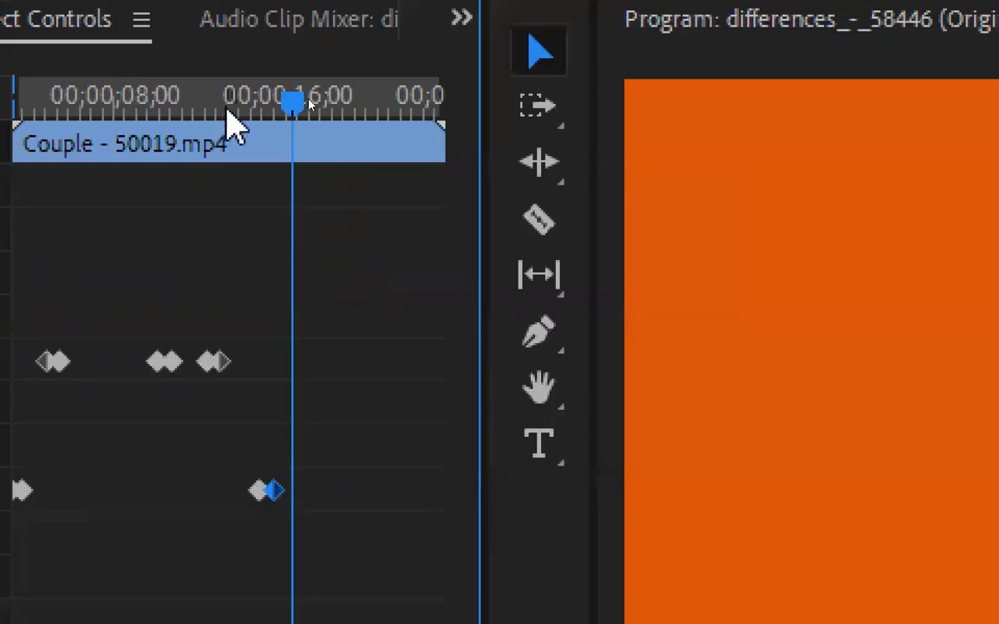
pyautogui.click(296, 105)
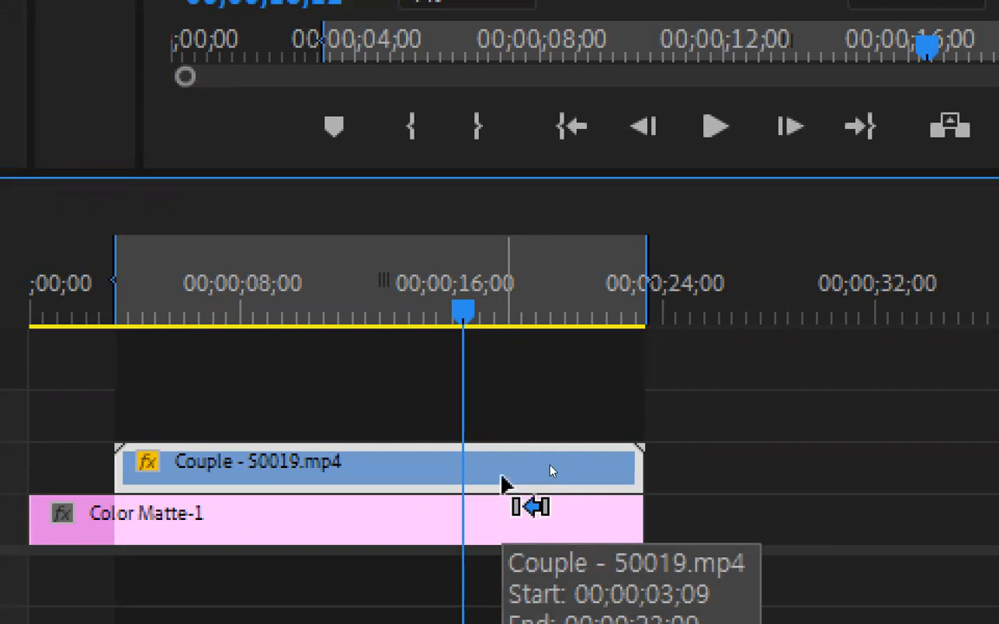
pyautogui.moveTo(515, 413); pyautogui.dragTo(576, 623)
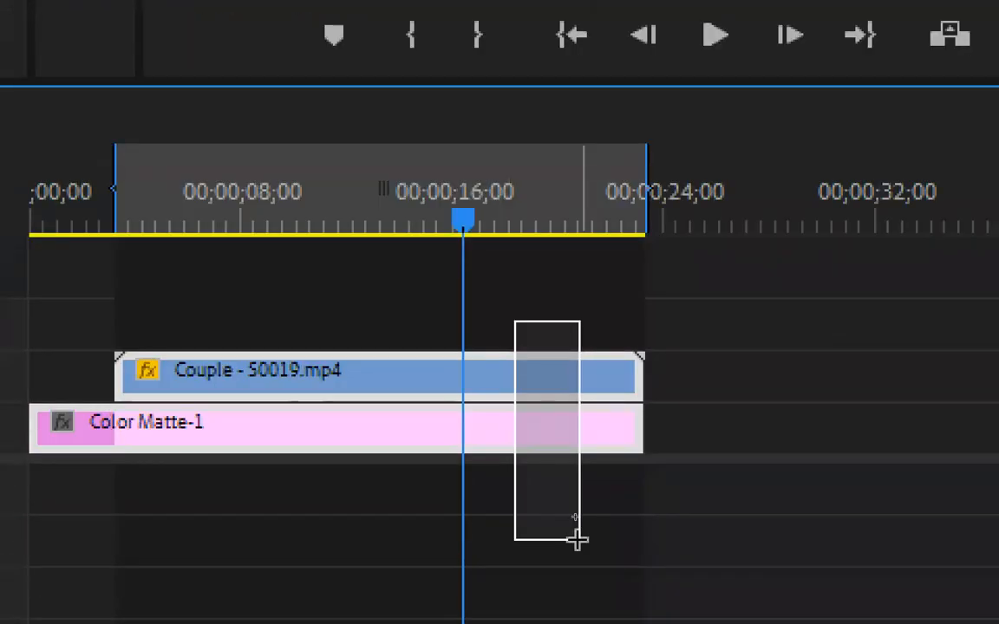
pyautogui.moveTo(577, 539); pyautogui.dragTo(580, 536)
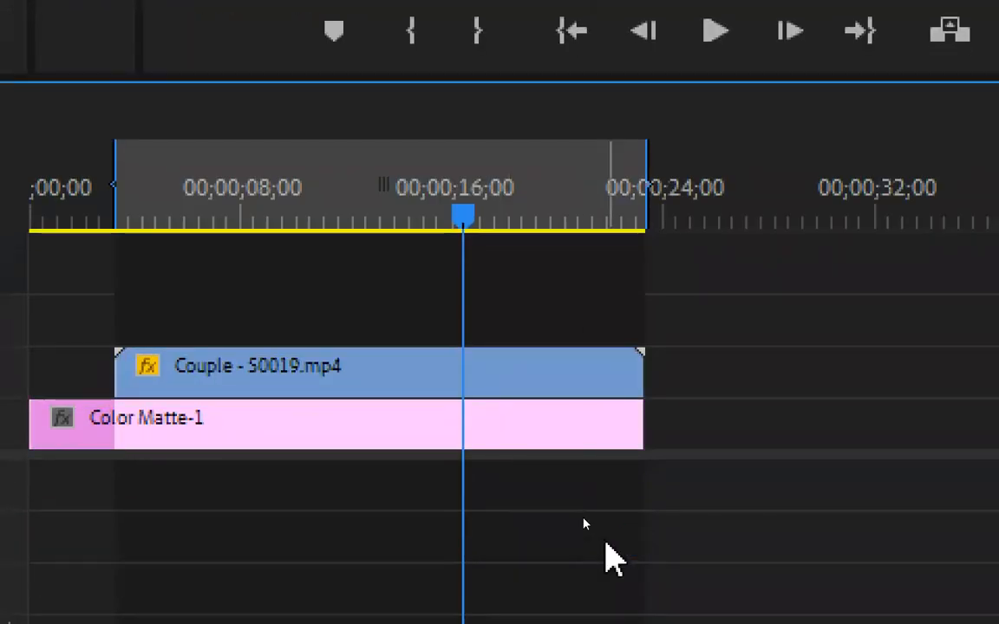
pyautogui.hotkey('ctrl', 'k')
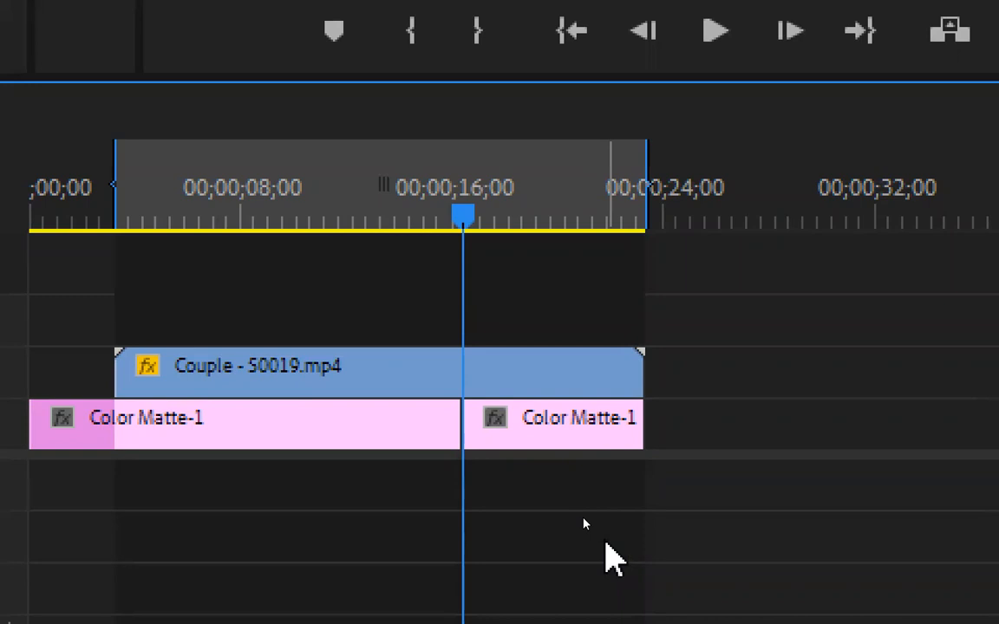
# Undo the matte-only split and split both the Couple and Color Matte-1 clips at the playhead at 00;00;16;12
pyautogui.hotkey('ctrl', 'z')
pyautogui.moveTo(554, 531)
pyautogui.mouseDown()
pyautogui.moveTo(525, 312)
pyautogui.moveTo(564, 524)
pyautogui.mouseUp()
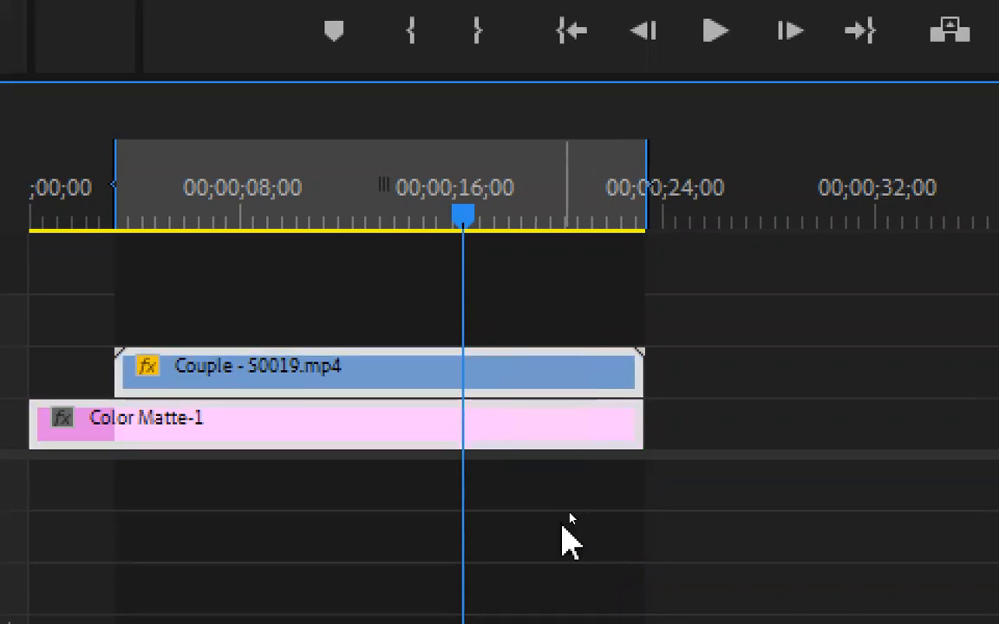
pyautogui.hotkey('ctrl', 'k')
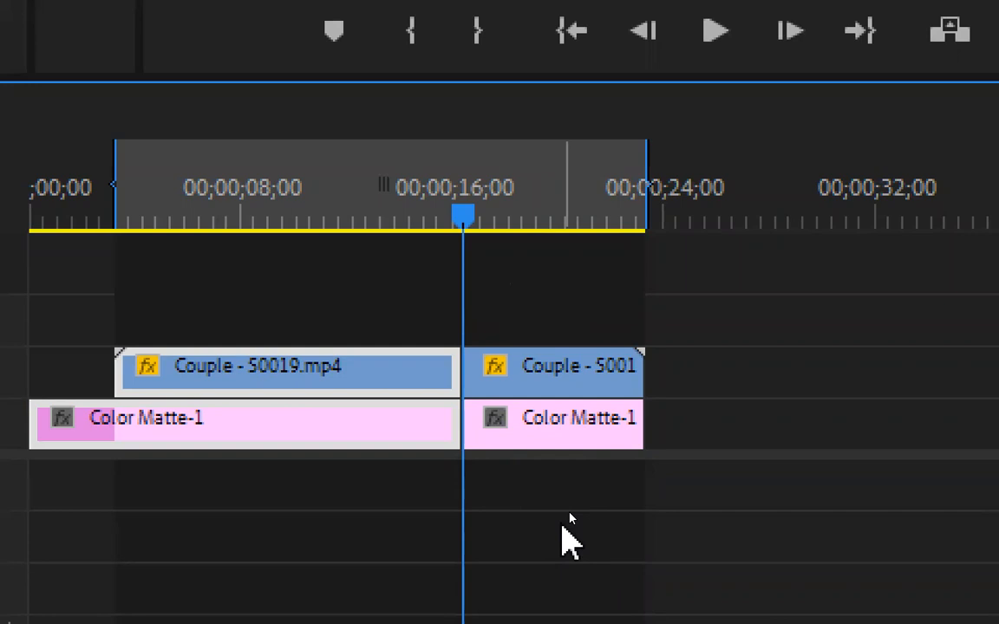
# Delete both clip pieces after the playhead and pull the sequence's Out point back to the end of the remaining clips
pyautogui.moveTo(526, 272); pyautogui.dragTo(602, 464)
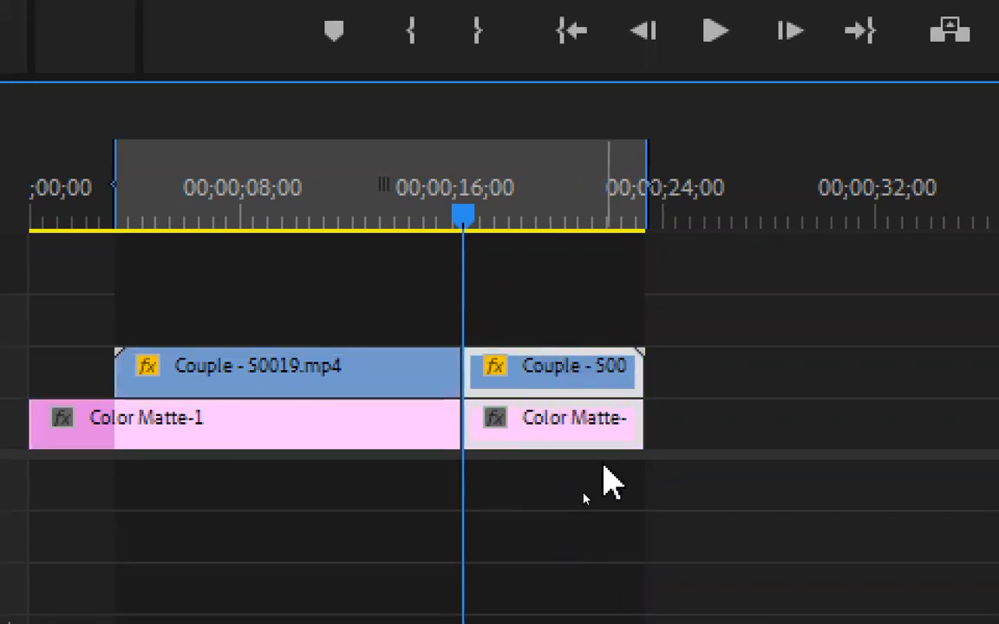
pyautogui.press('Delete')
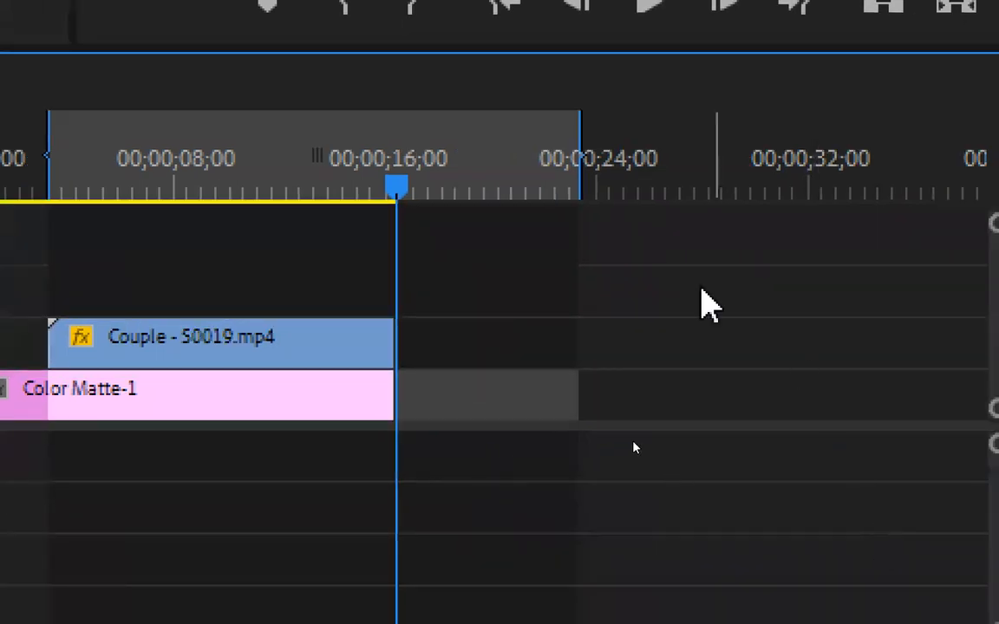
pyautogui.moveTo(574, 169); pyautogui.dragTo(414, 160)
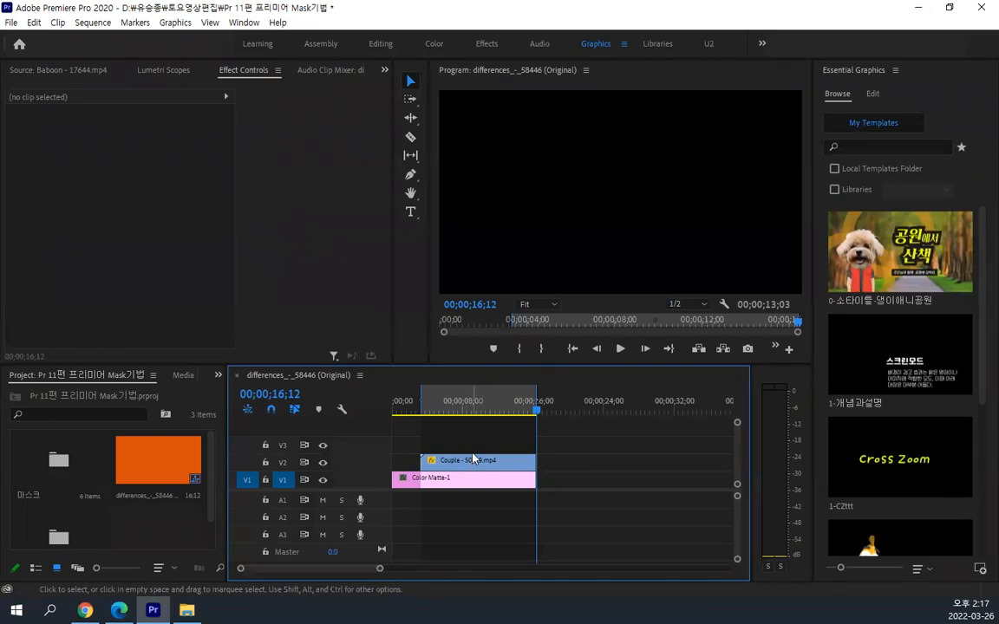
# Move the sequence's In point to its very start and play back the mask animation
pyautogui.press('alt')
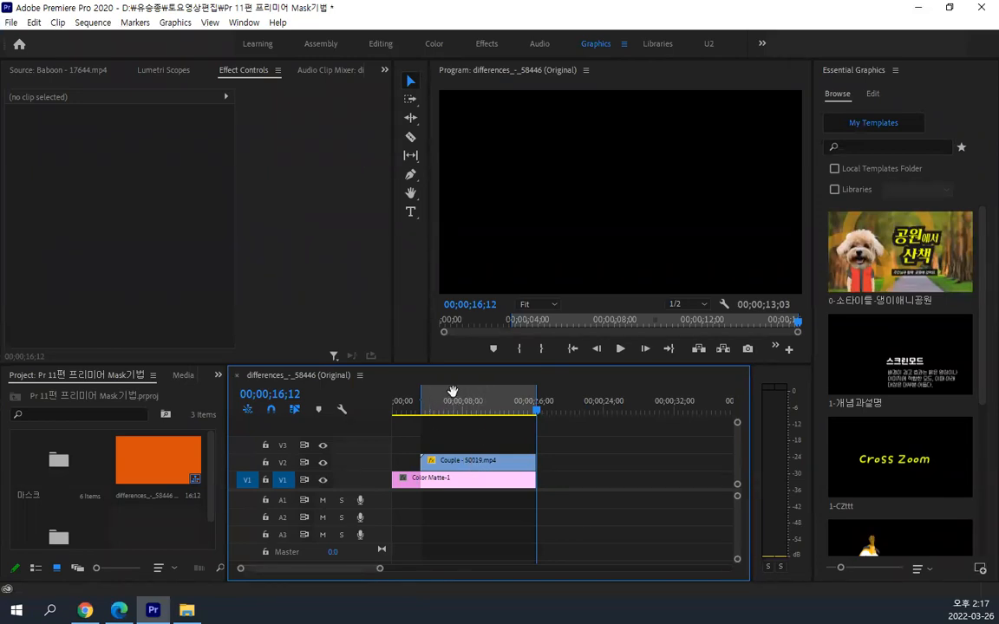
pyautogui.press('Home')
pyautogui.press('space')
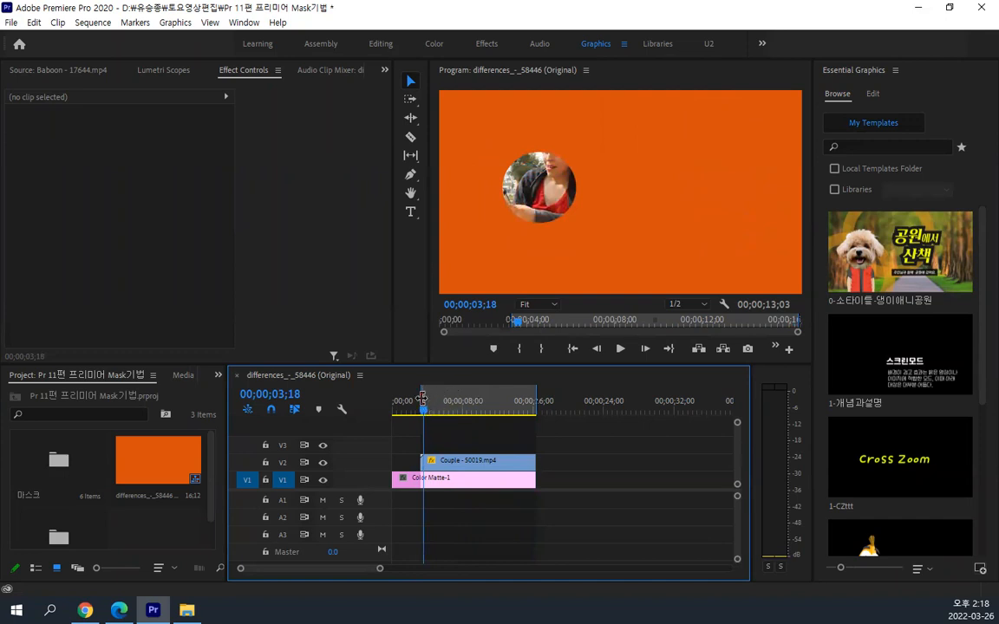
pyautogui.moveTo(421, 397); pyautogui.dragTo(394, 398)
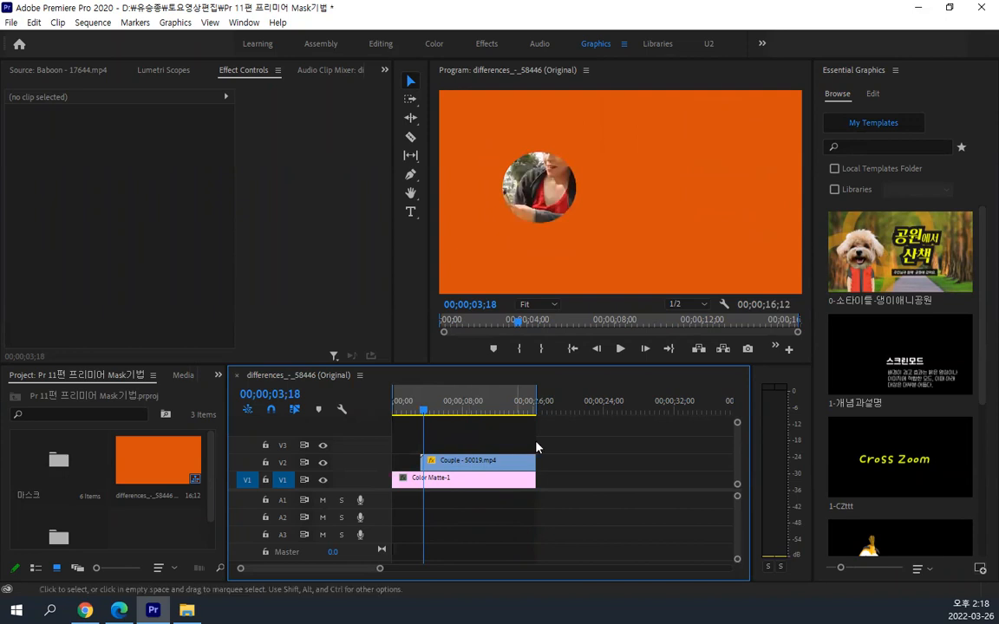
pyautogui.click(620, 349)
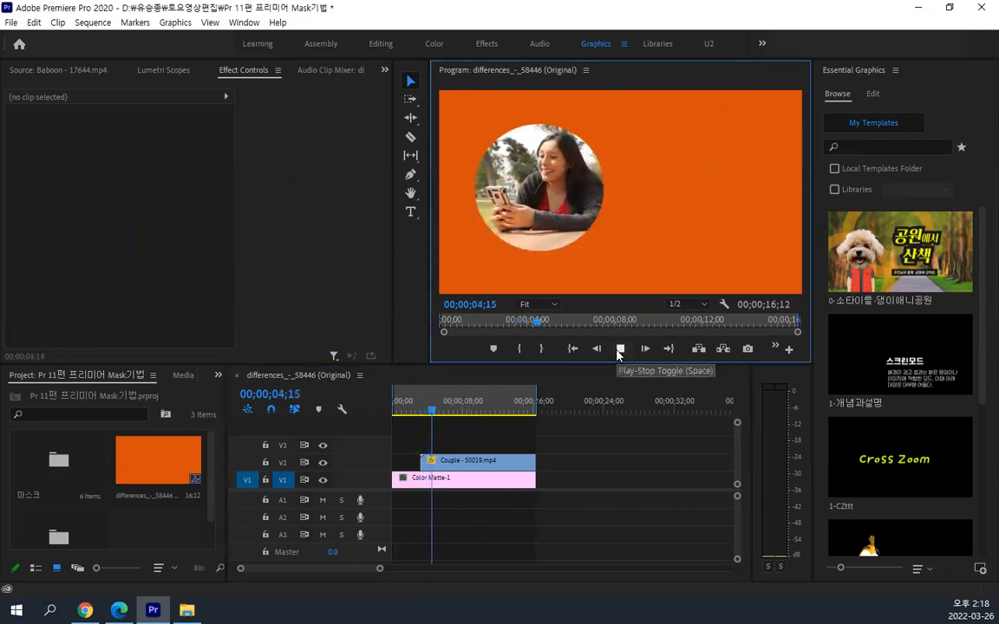
pyautogui.click(572, 348)
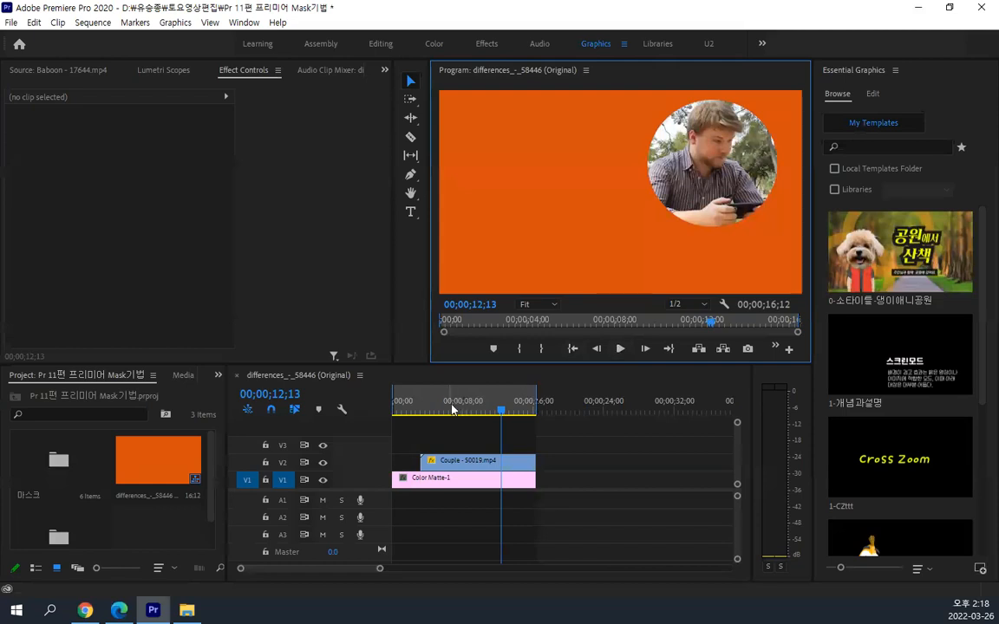
# Select the Color Matte-1 clip and split it at 00;00;02;11, before the Couple clip starts
pyautogui.click(396, 408)
pyautogui.moveTo(396, 407); pyautogui.dragTo(419, 429)
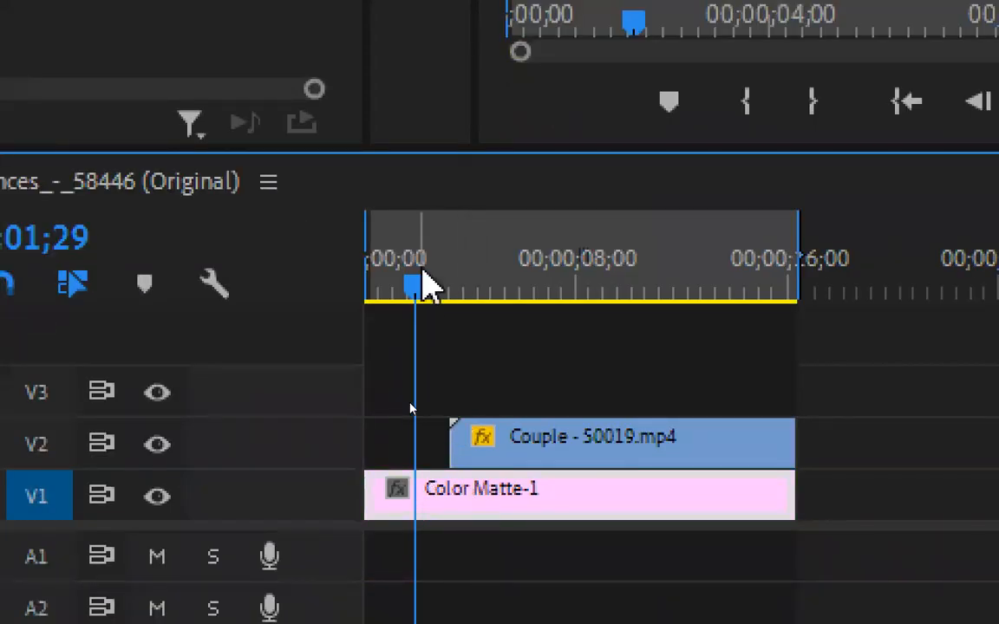
pyautogui.moveTo(418, 296); pyautogui.dragTo(433, 317)
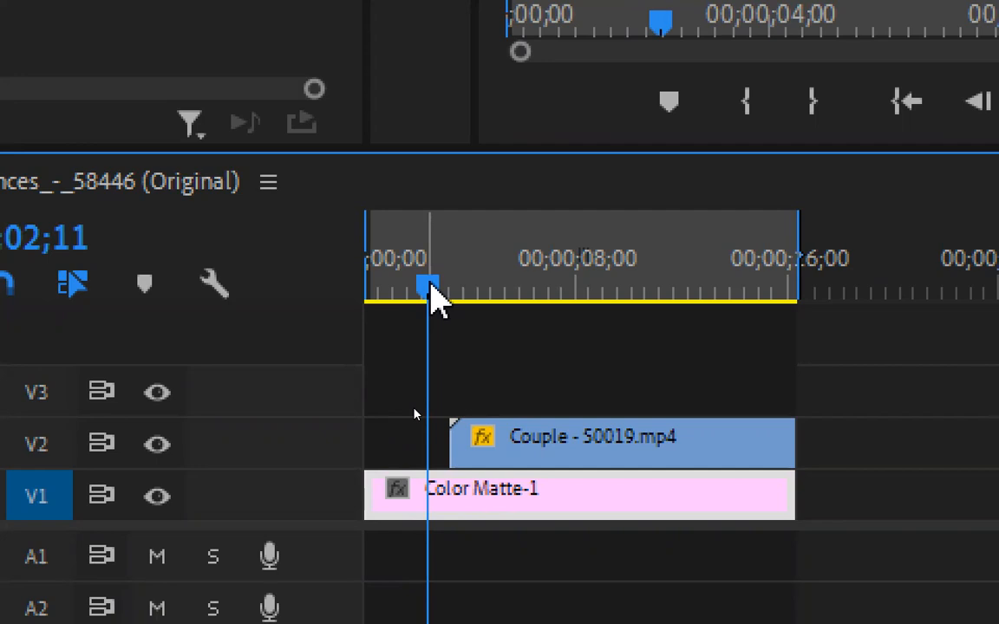
pyautogui.hotkey('ctrl', 'k')
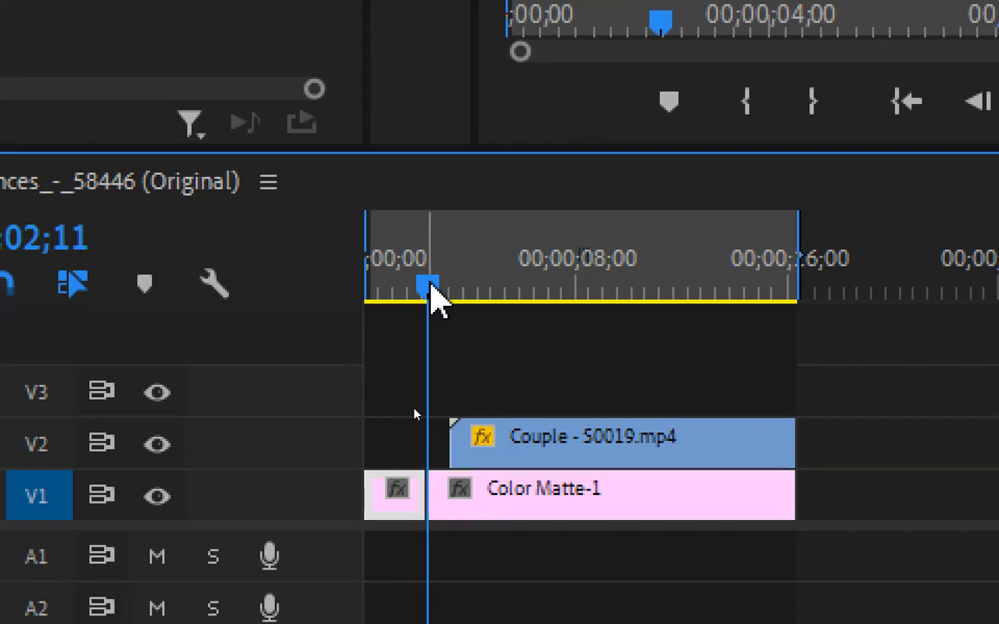
# Delete the matte's leading piece together with its gap, and pull the Out point back to the end of the clips
pyautogui.click(397, 496)
pyautogui.press('Delete')
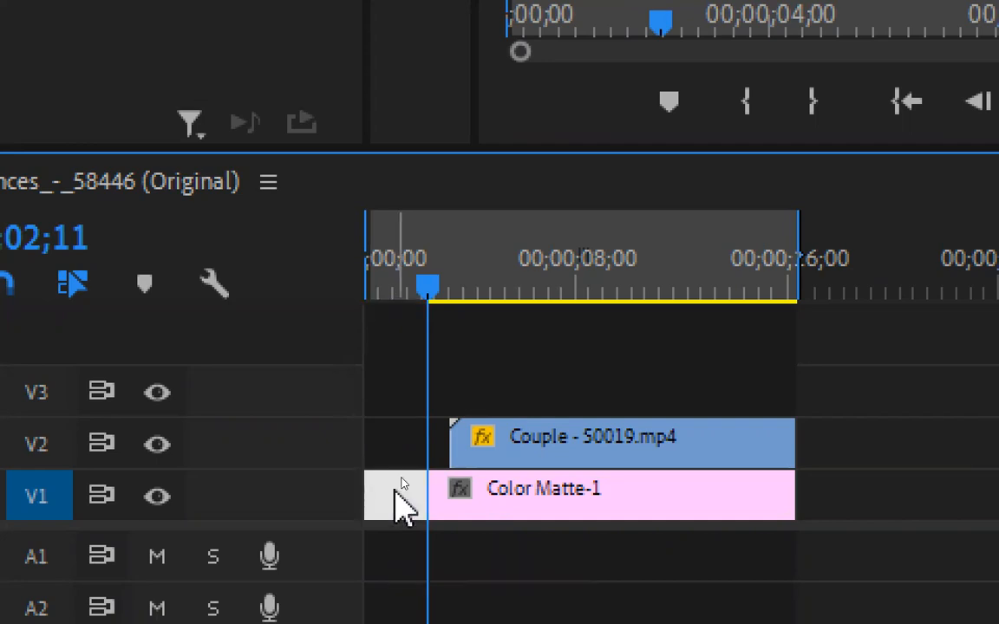
pyautogui.press('Delete')
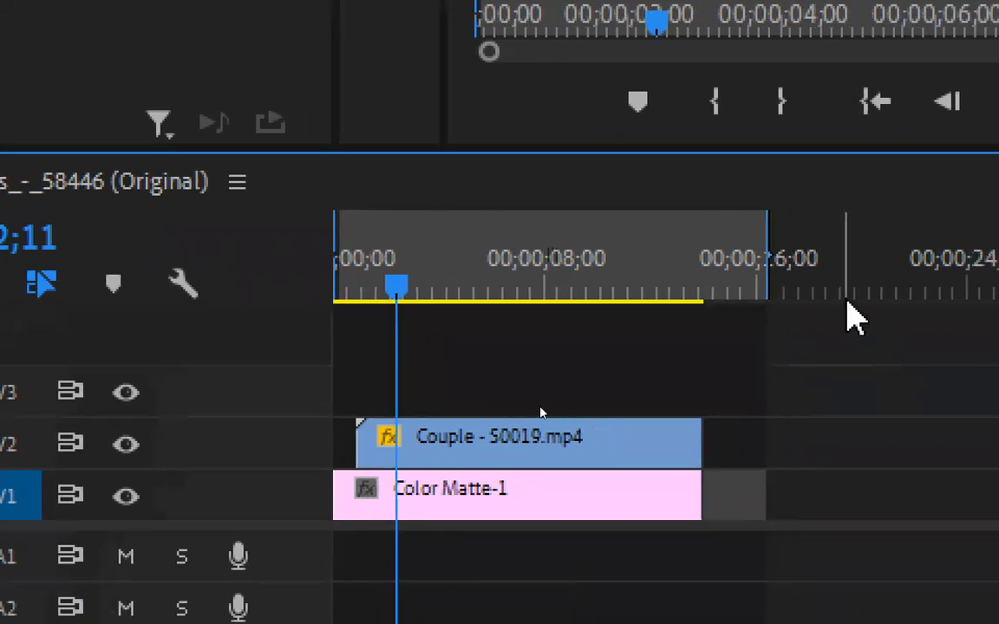
pyautogui.click(765, 278)
pyautogui.moveTo(769, 247); pyautogui.dragTo(707, 257)
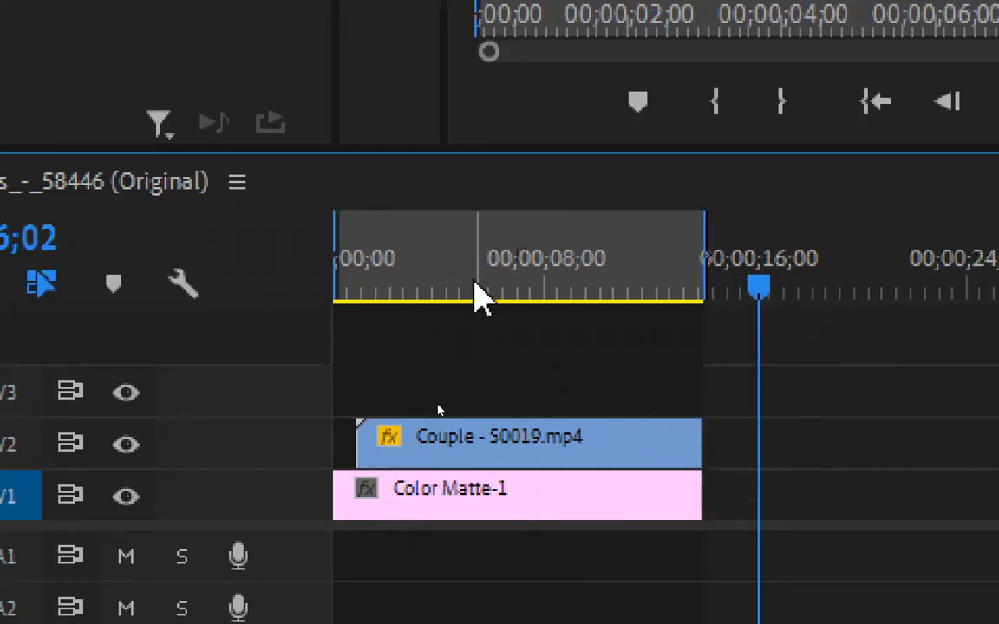
# Split the Color Matte-1 clip at 00;00;08;01
pyautogui.click(463, 260)
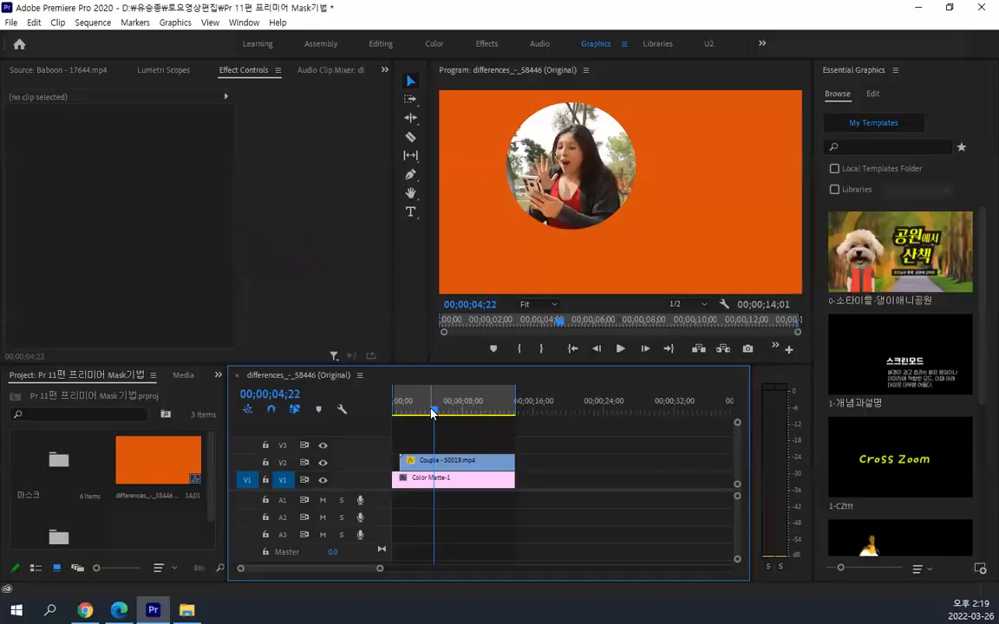
pyautogui.moveTo(433, 413); pyautogui.dragTo(461, 411)
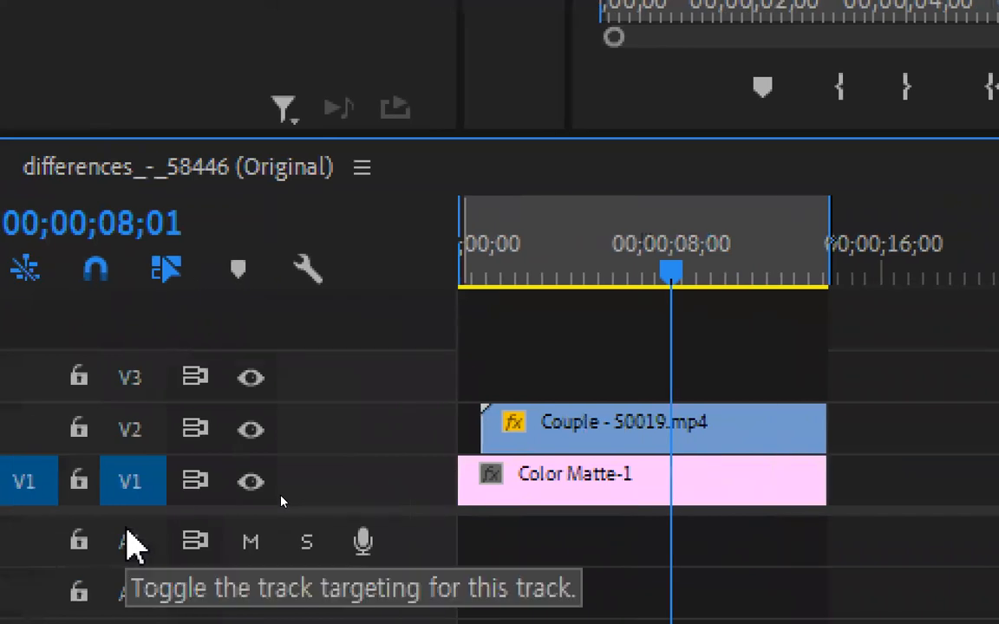
pyautogui.hotkey('ctrl', 'k')
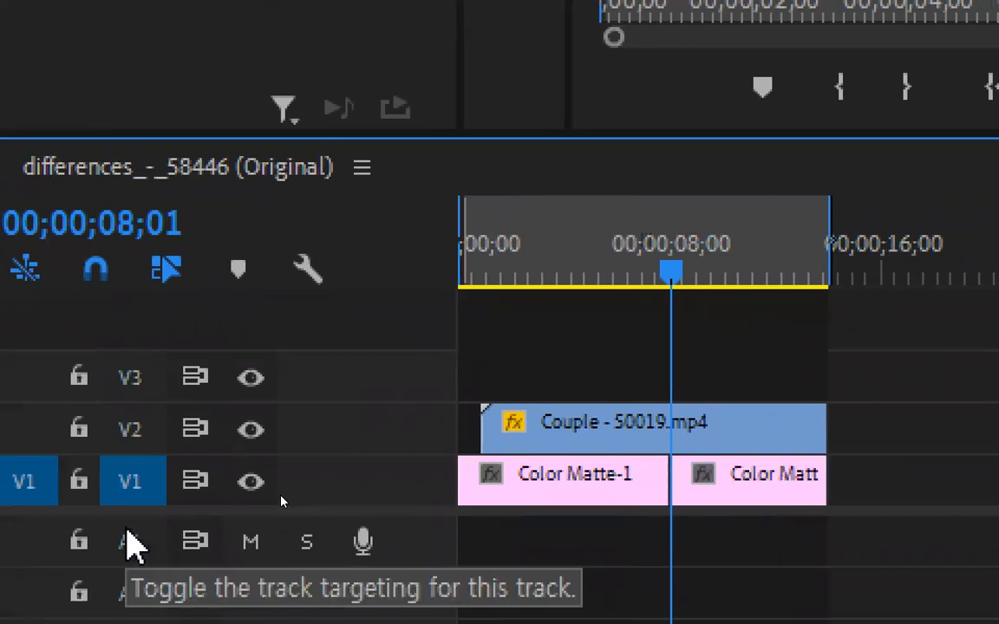
# Try recoloring the second Color Matte-1 piece to blue 2E0DD6, check the first piece at 00;00;05;21, and undo the color change
pyautogui.click(732, 480)
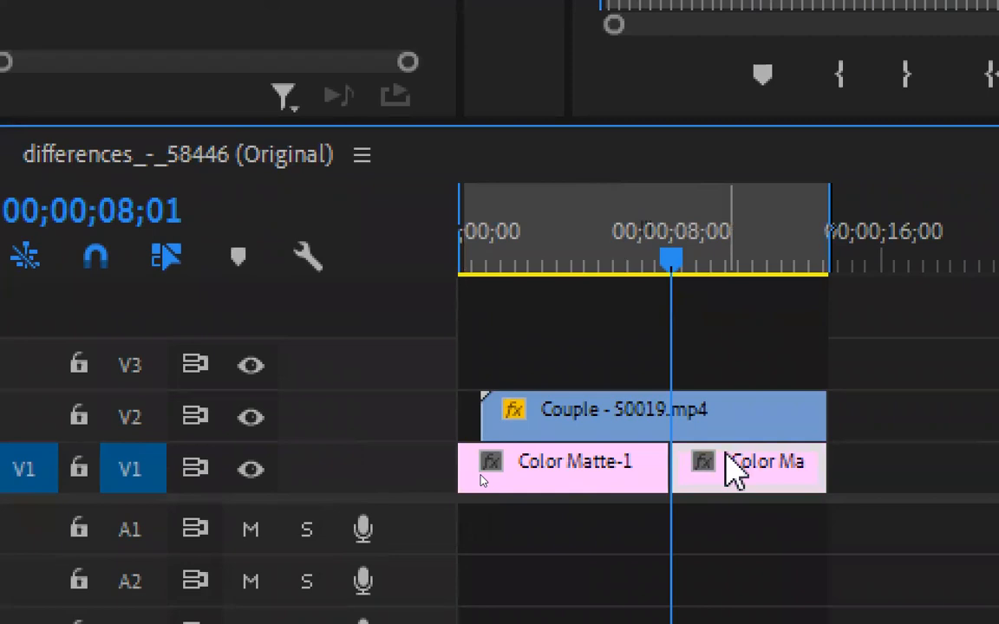
pyautogui.moveTo(676, 257); pyautogui.dragTo(699, 256)
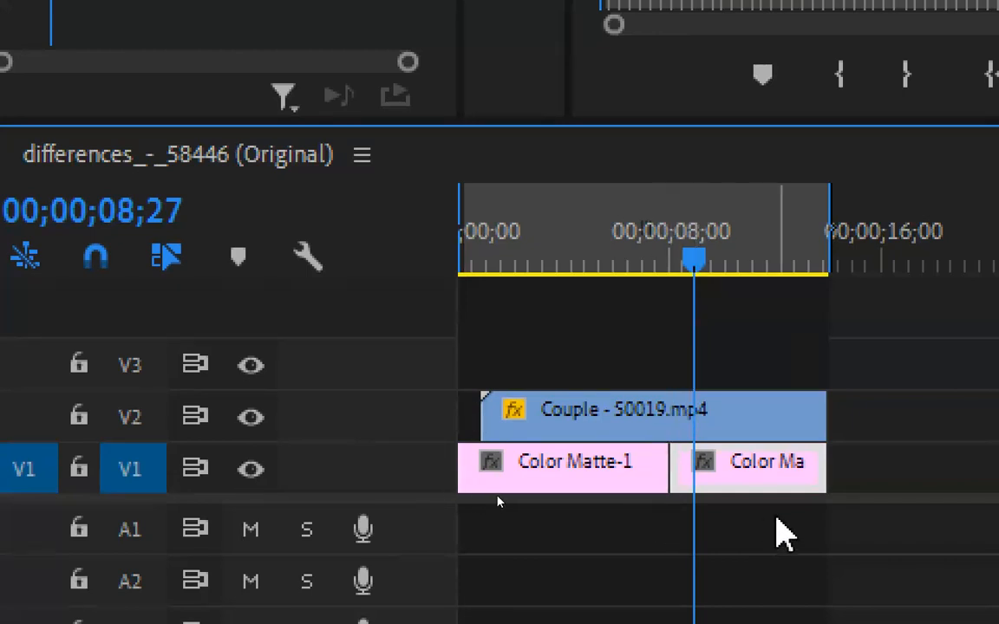
pyautogui.press('=')
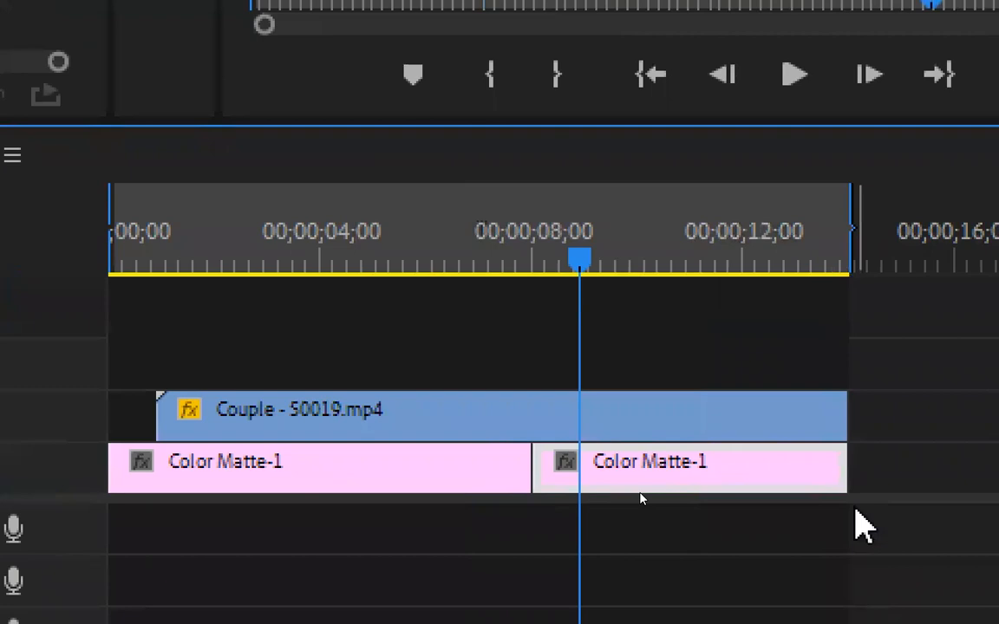
pyautogui.doubleClick(701, 472)
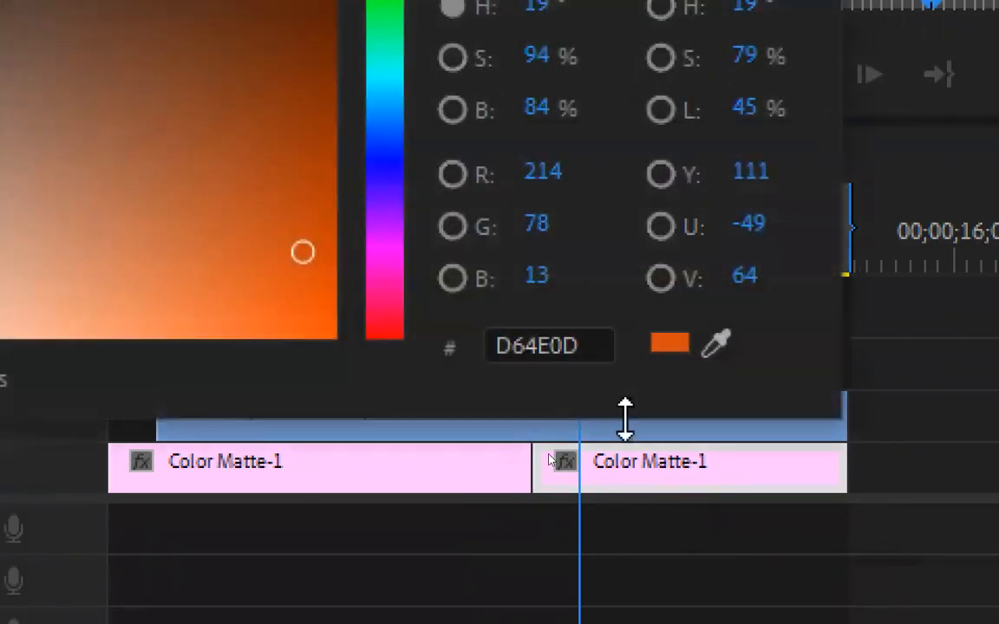
pyautogui.click(390, 177)
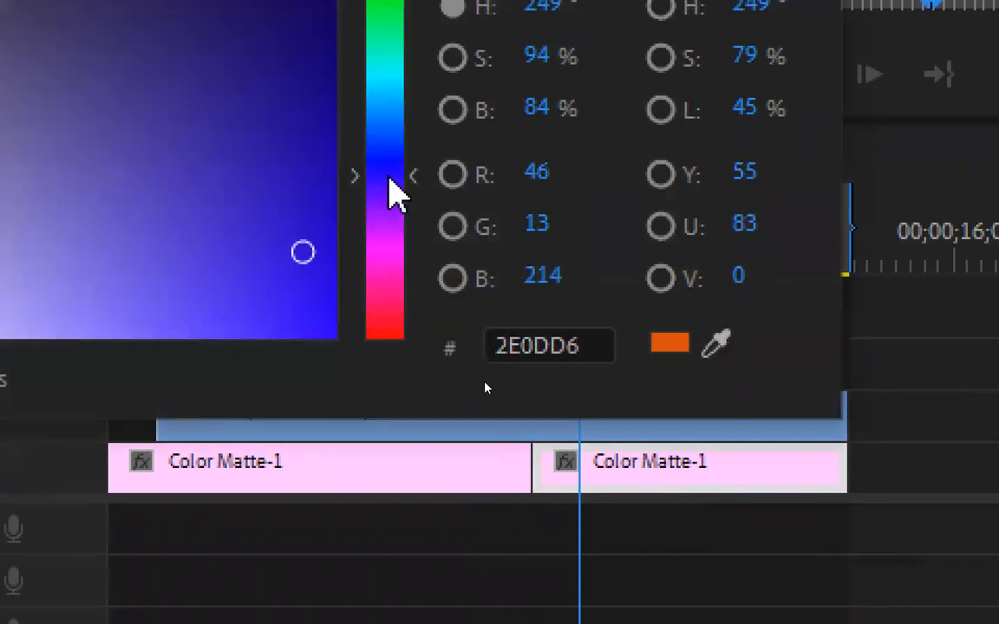
pyautogui.click(586, 253)
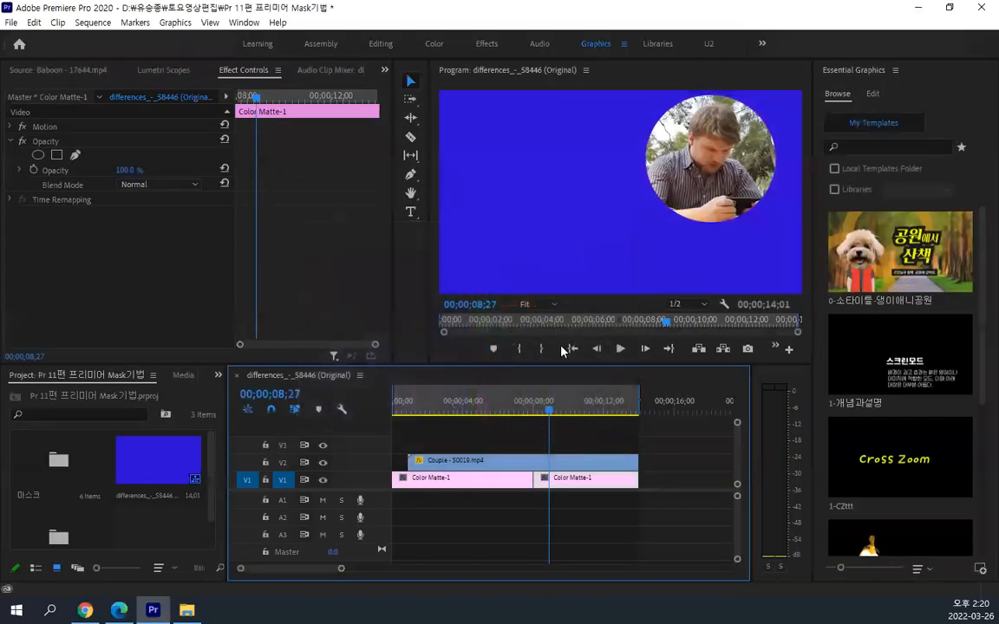
pyautogui.moveTo(547, 413); pyautogui.dragTo(492, 414)
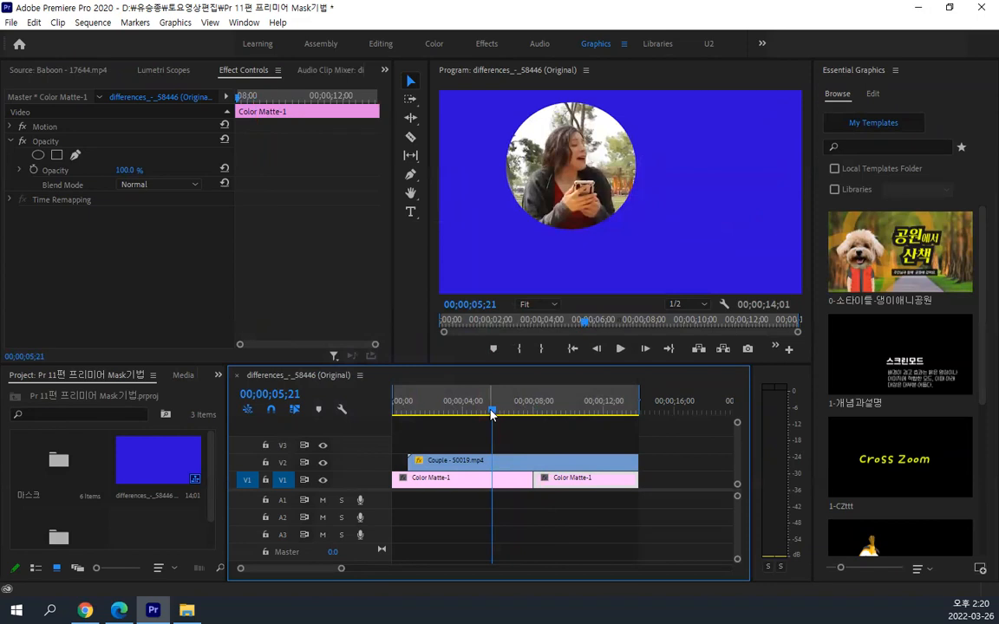
pyautogui.hotkey('ctrl', 'z')
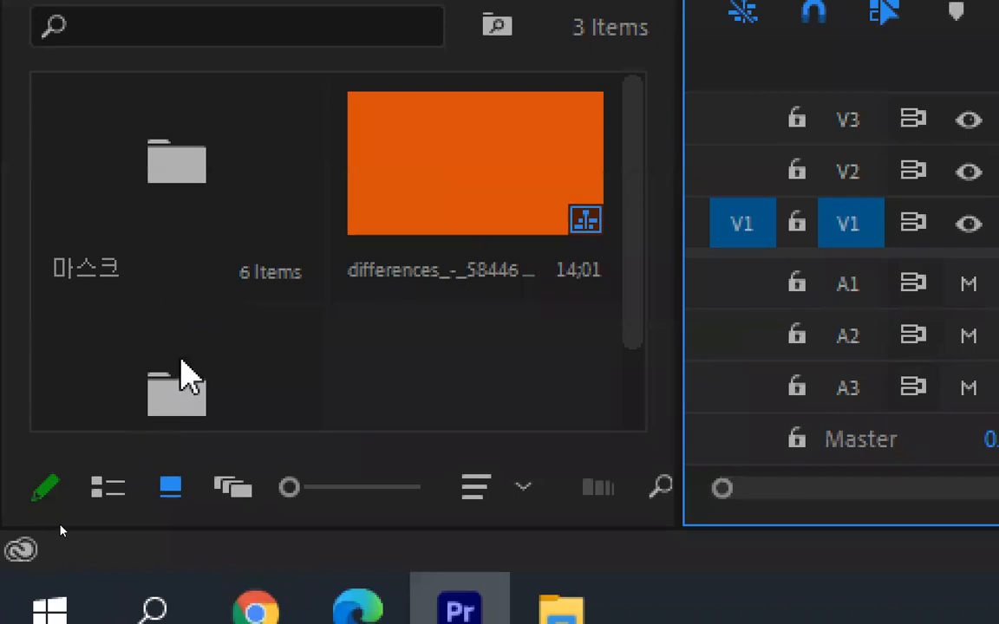
# Open the Item(아이템) bin in the project and duplicate Color Matte-1 there
pyautogui.click(183, 375)
pyautogui.scroll(-1, 200, 362)
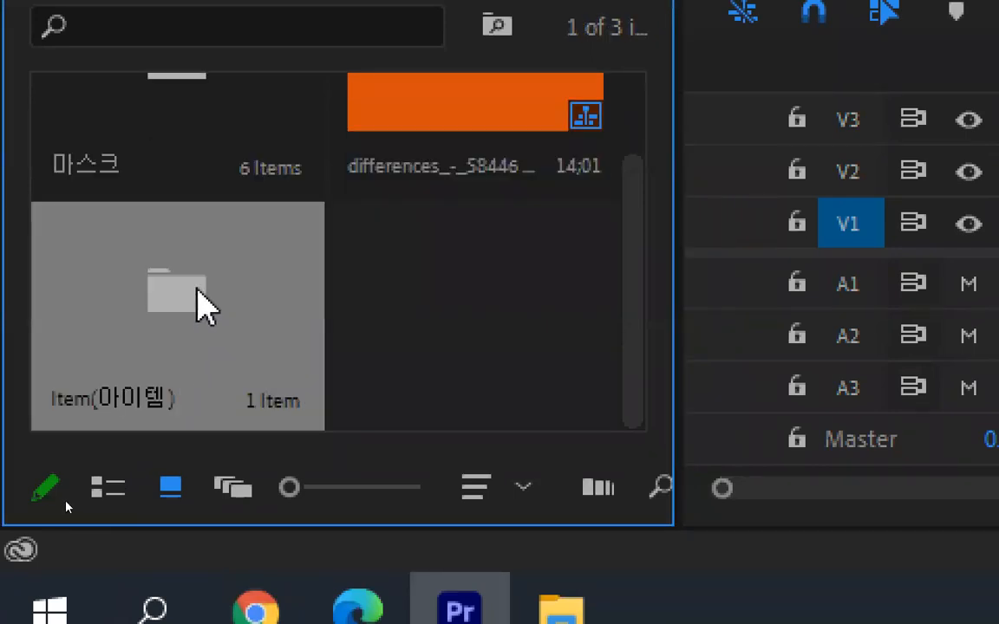
pyautogui.doubleClick(203, 302)
pyautogui.click(221, 208)
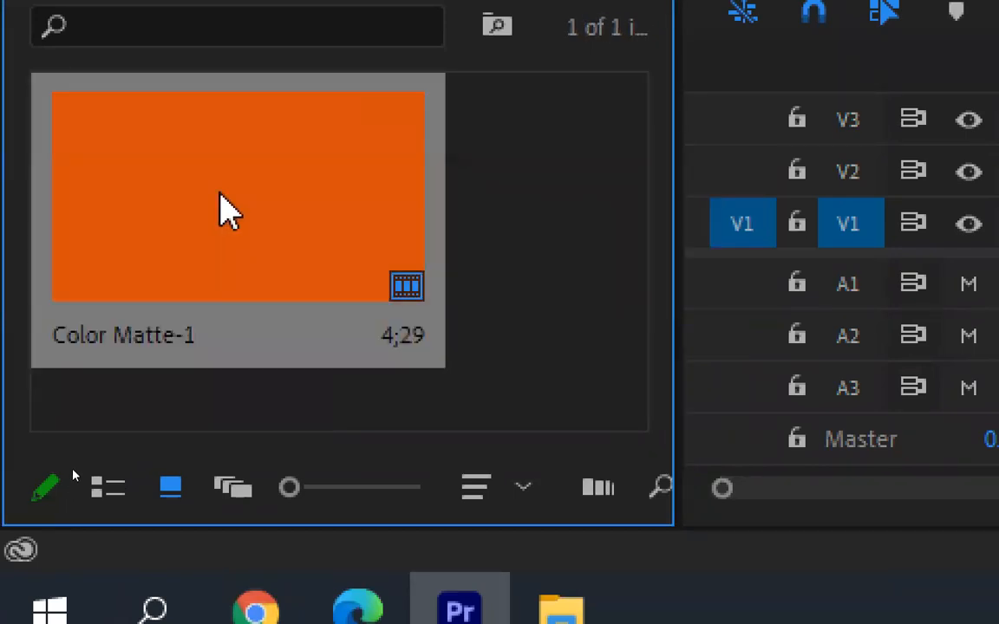
pyautogui.rightClick(227, 211)
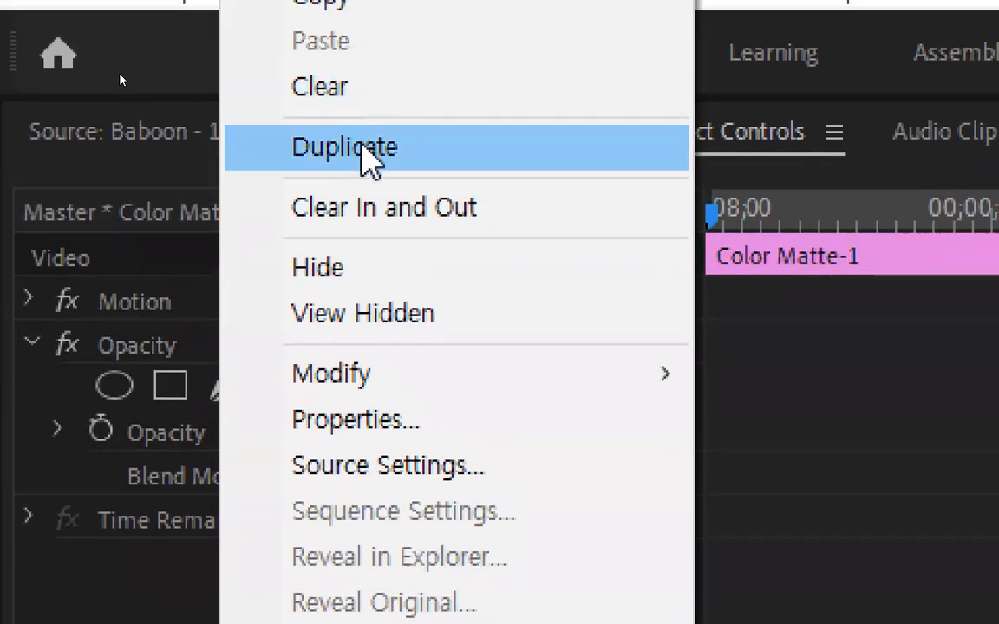
pyautogui.click(172, 519)
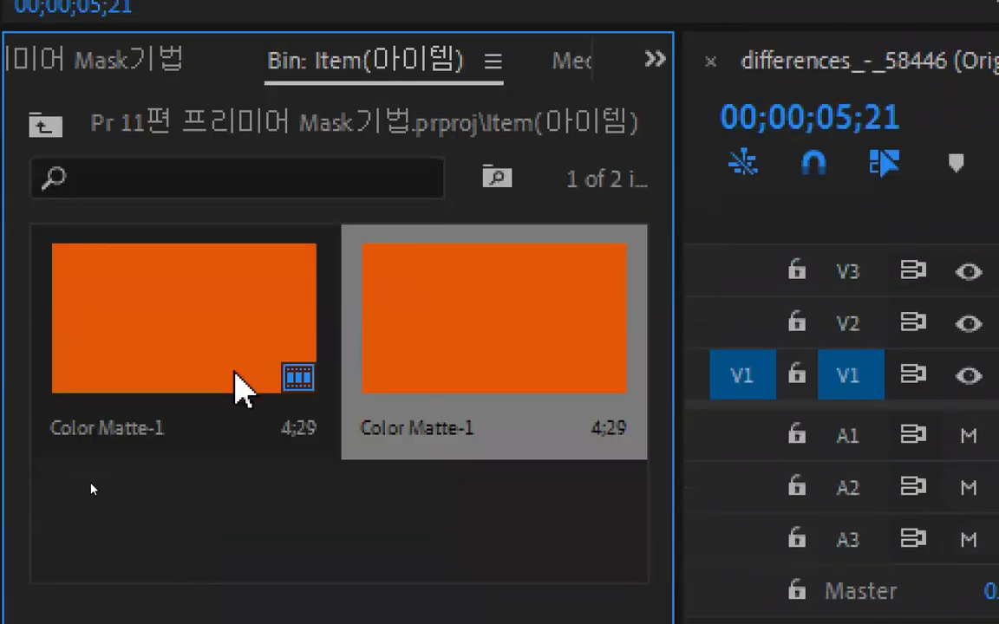
# Rename the duplicated matte as Color Matte-2
pyautogui.click(467, 427)
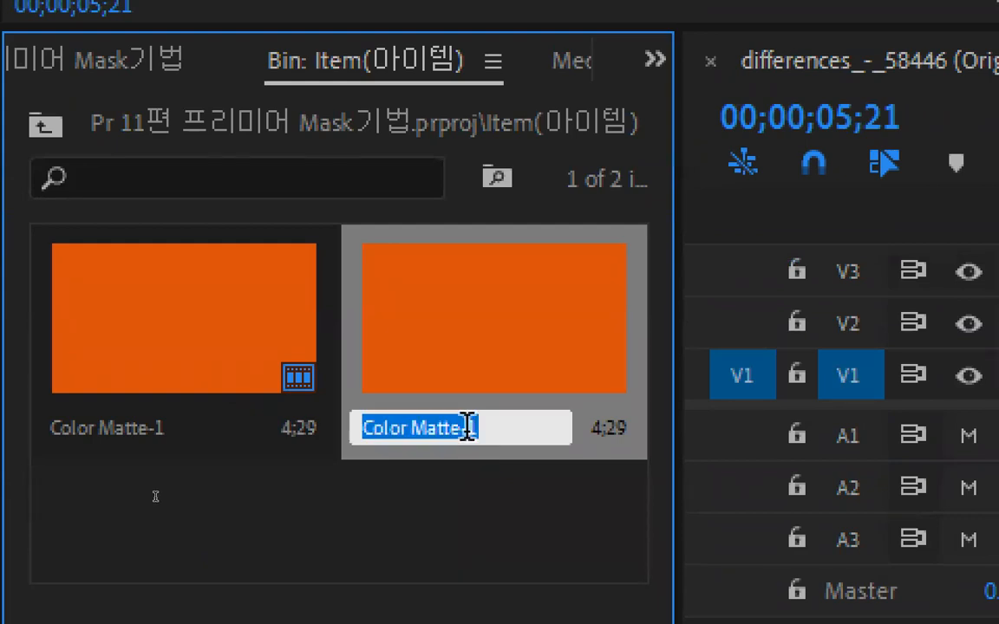
pyautogui.moveTo(467, 427); pyautogui.dragTo(491, 427)
pyautogui.write('2')
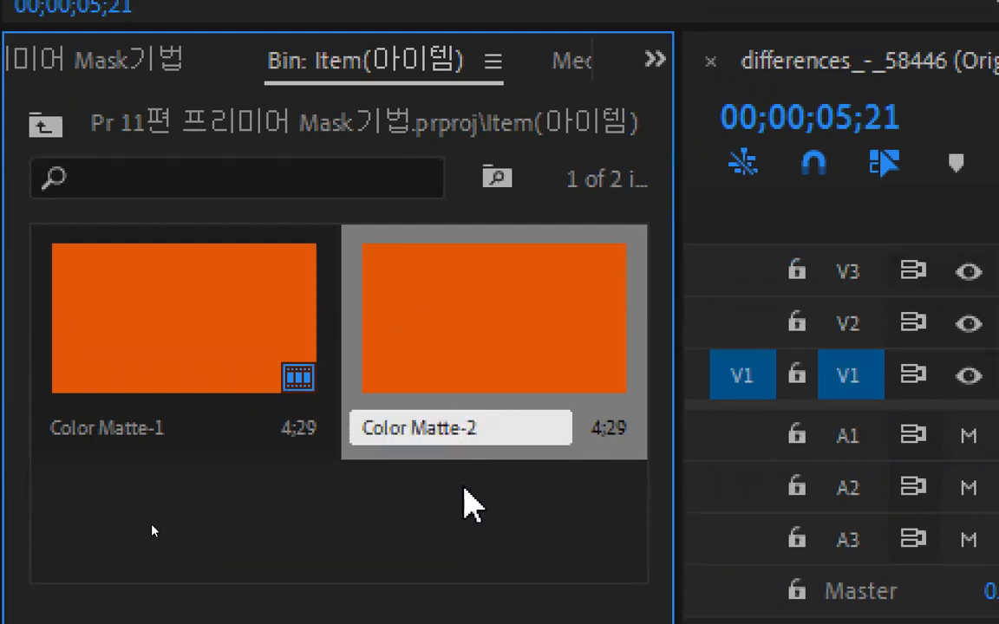
pyautogui.click(464, 525)
# Recolor the Color Matte-2 item in the bin to a saturated blue with a hue of 246°
pyautogui.click(485, 385)
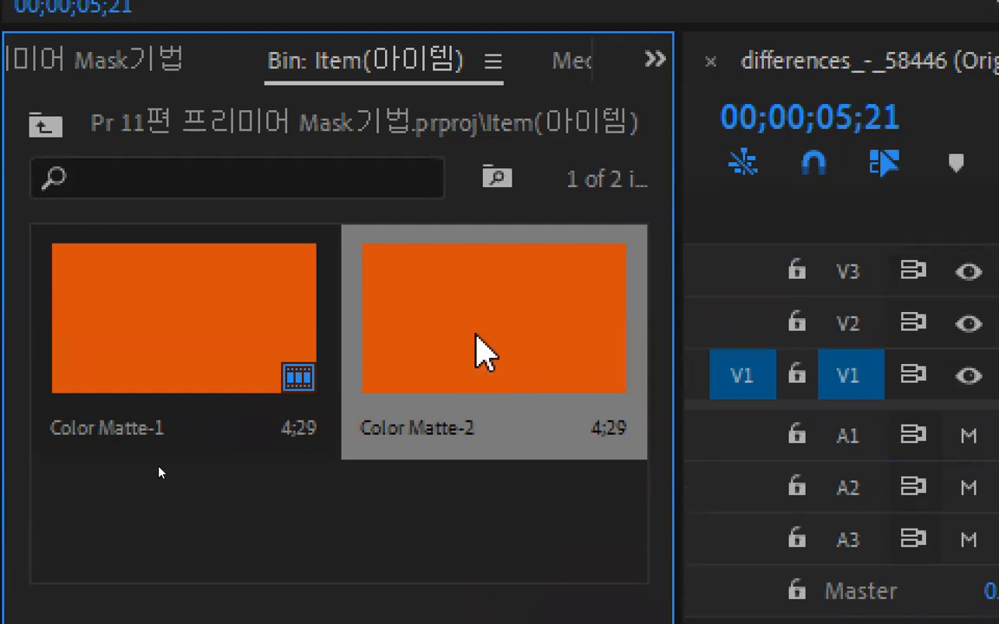
pyautogui.doubleClick(476, 334)
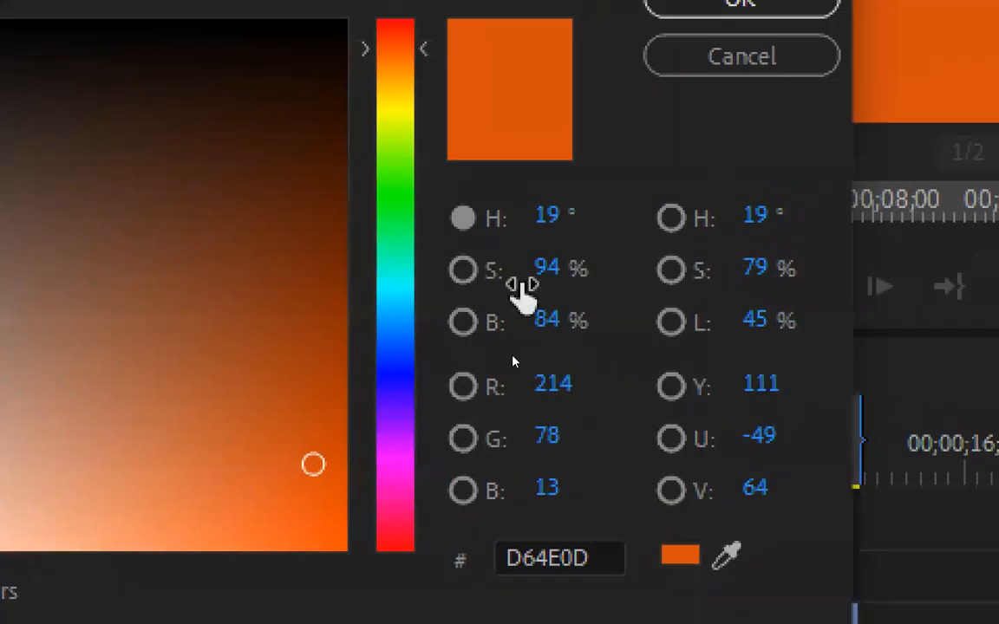
pyautogui.moveTo(392, 388)
pyautogui.mouseDown()
pyautogui.moveTo(395, 399)
pyautogui.moveTo(396, 386)
pyautogui.mouseUp()
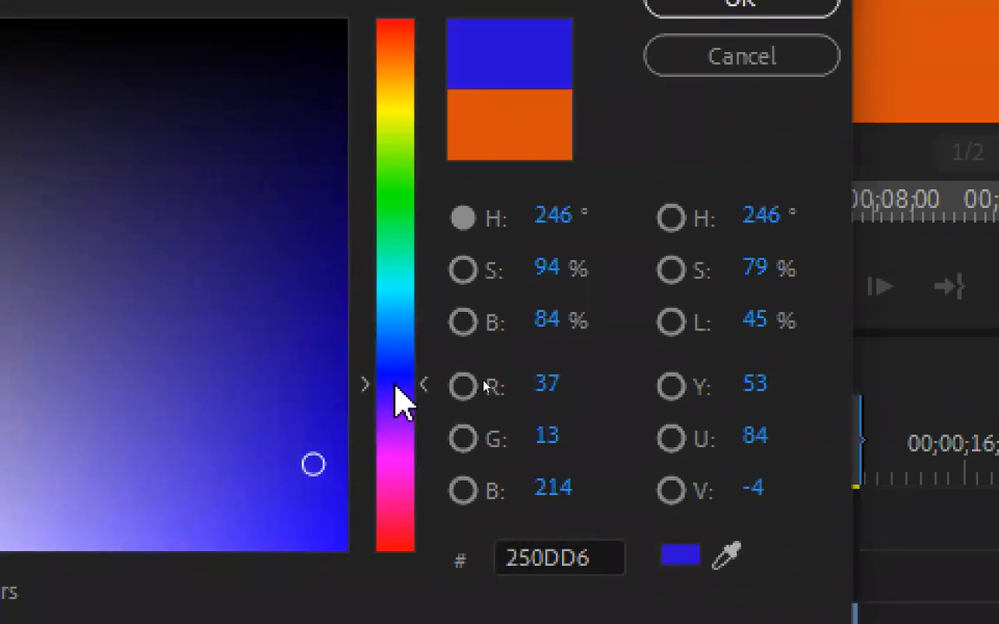
pyautogui.click(319, 445)
pyautogui.click(739, 101)
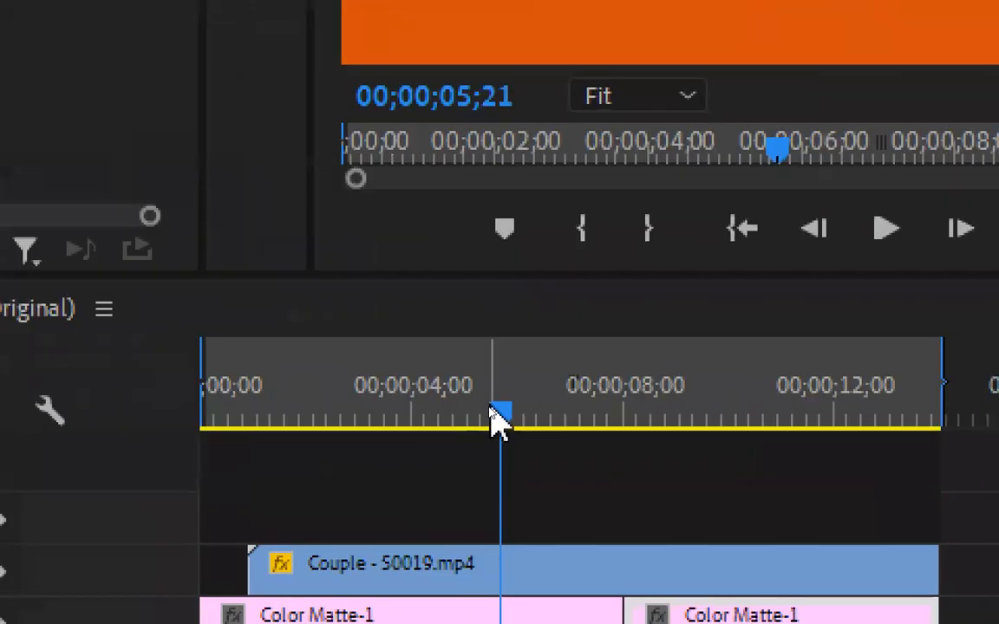
# Replace the second Color Matte-1 piece on V1 with Color Matte-2 over the same time range
pyautogui.moveTo(491, 411); pyautogui.dragTo(698, 416)
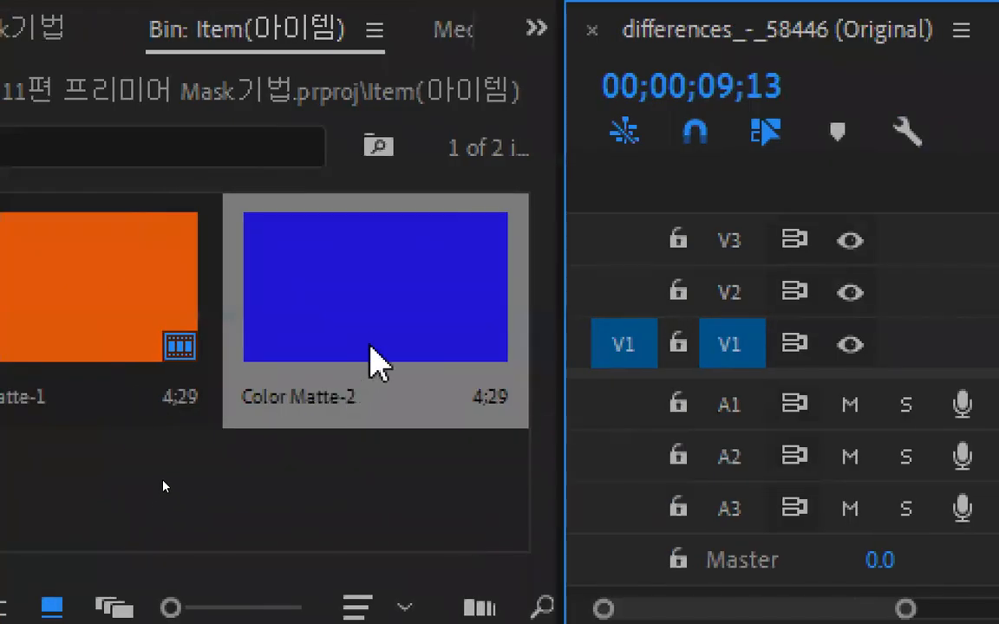
pyautogui.moveTo(375, 346); pyautogui.dragTo(998, 513)
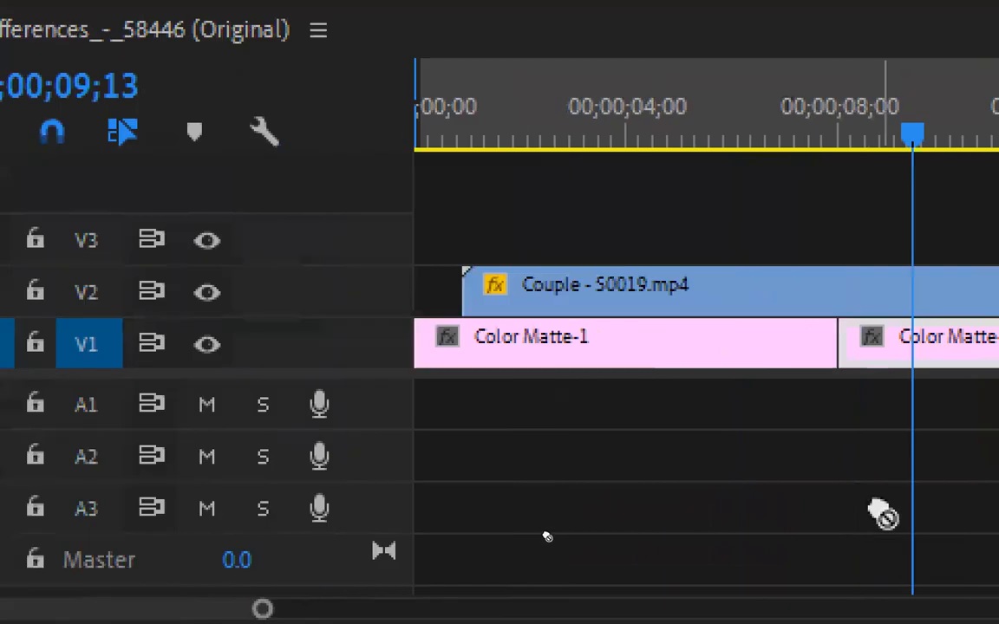
pyautogui.moveTo(872, 505); pyautogui.dragTo(948, 342)
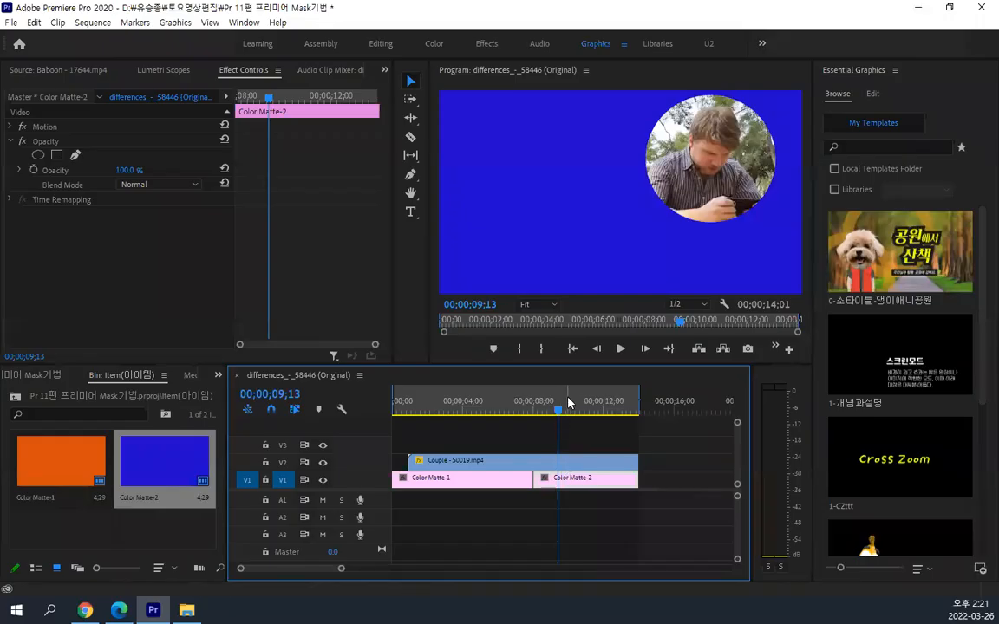
# Scrub across the cut between the two mattes and play the sequence from 00;00;07;10 to check the color change
pyautogui.moveTo(568, 401); pyautogui.dragTo(534, 411)
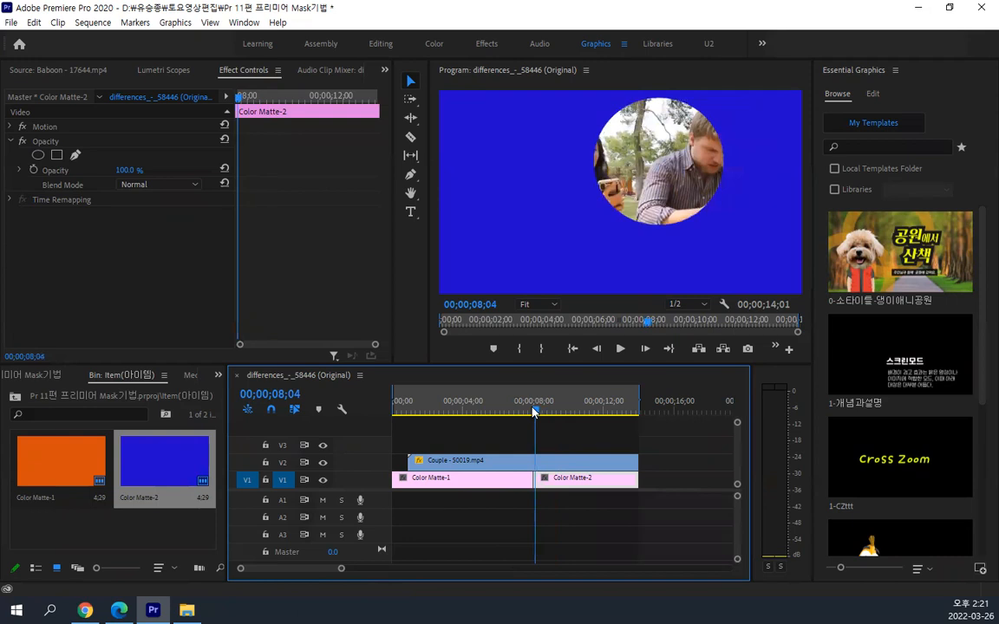
pyautogui.moveTo(534, 412); pyautogui.dragTo(519, 411)
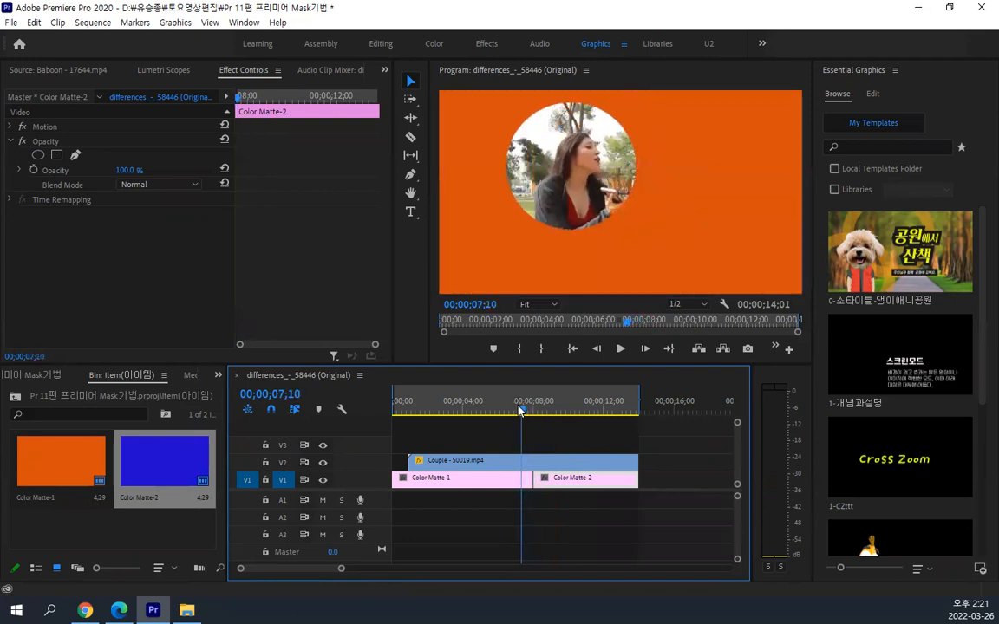
pyautogui.press('space')
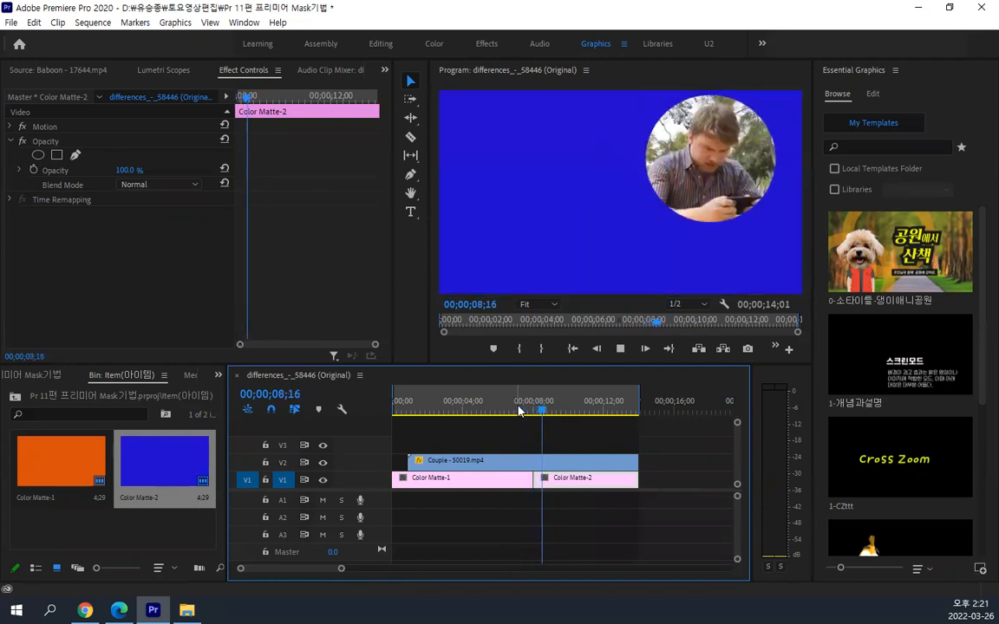
pyautogui.press('space')
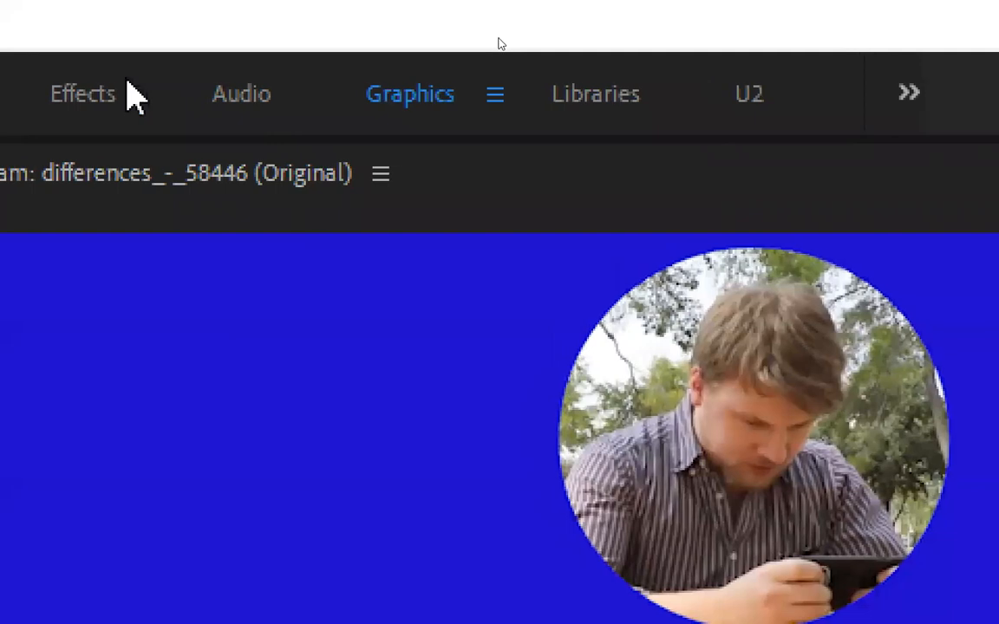
# Switch to the Effects workspace and reset it to its saved layout
pyautogui.click(128, 85)
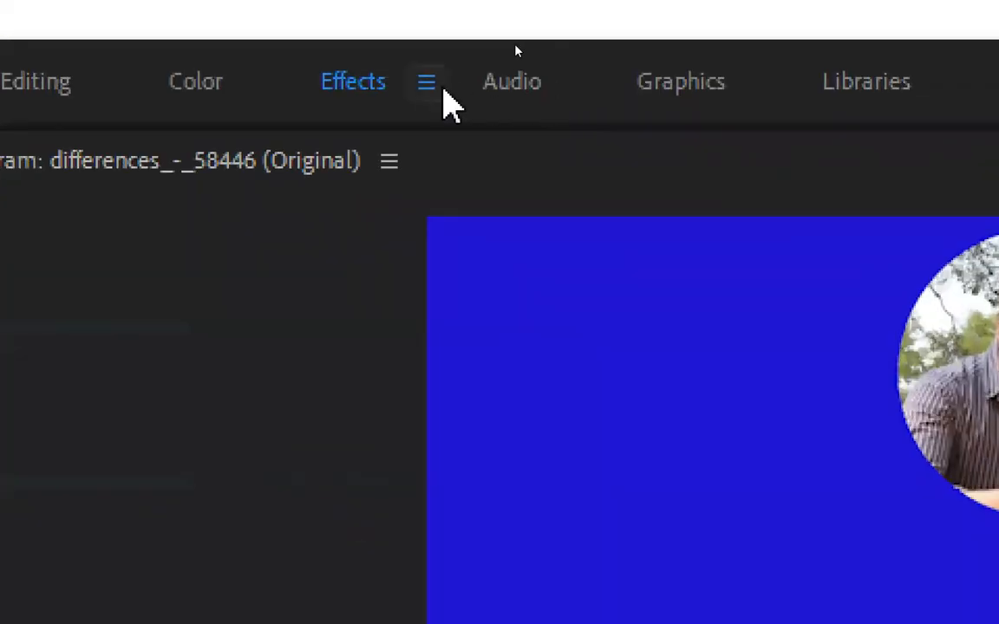
pyautogui.click(511, 45)
pyautogui.click(528, 97)
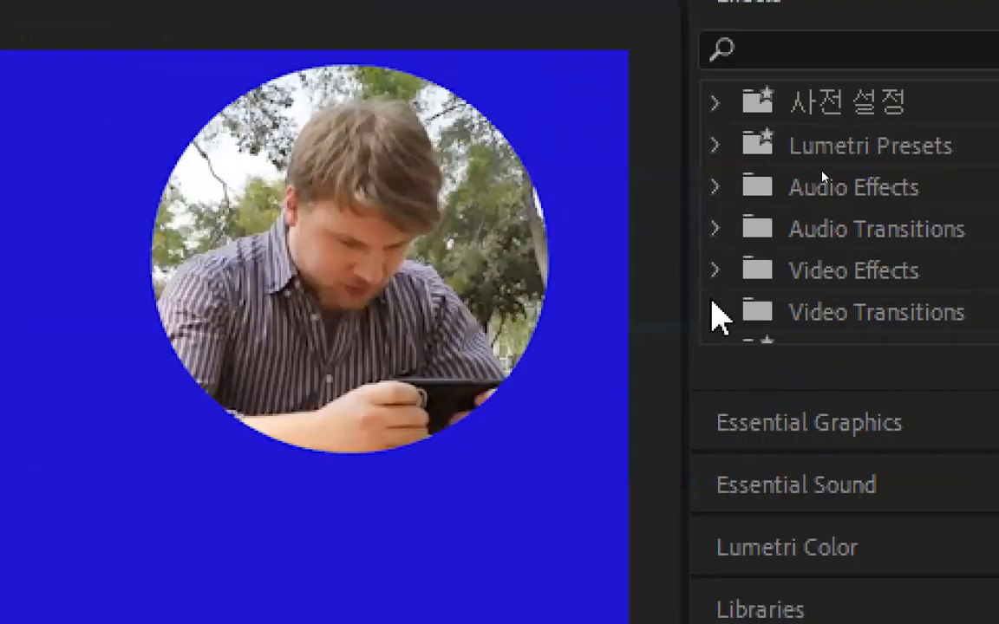
# Apply the Cross Dissolve video transition at the cut between Color Matte-1 and Color Matte-2 on V1
pyautogui.click(713, 314)
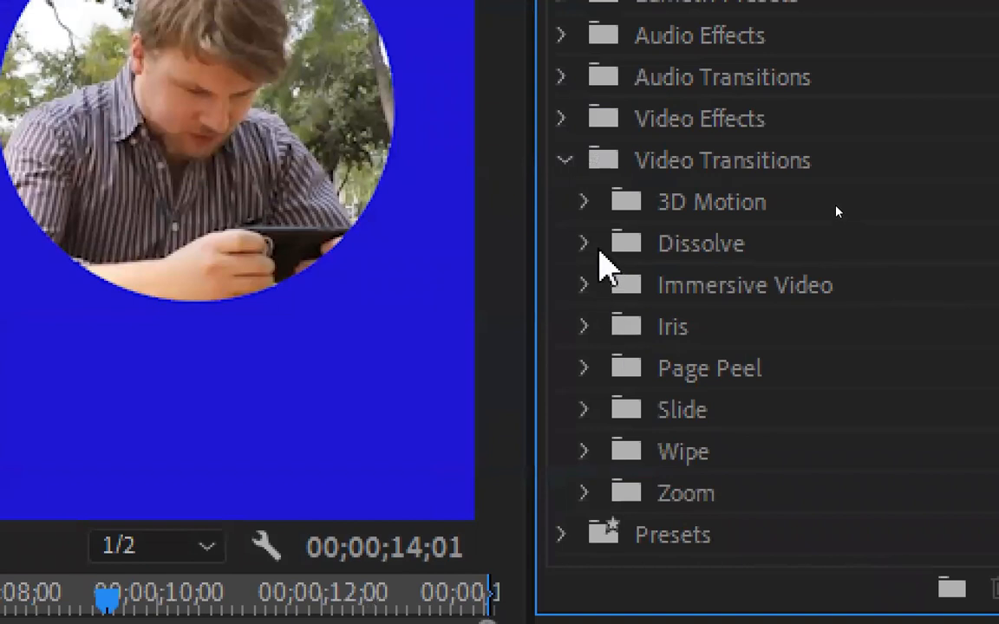
pyautogui.click(586, 245)
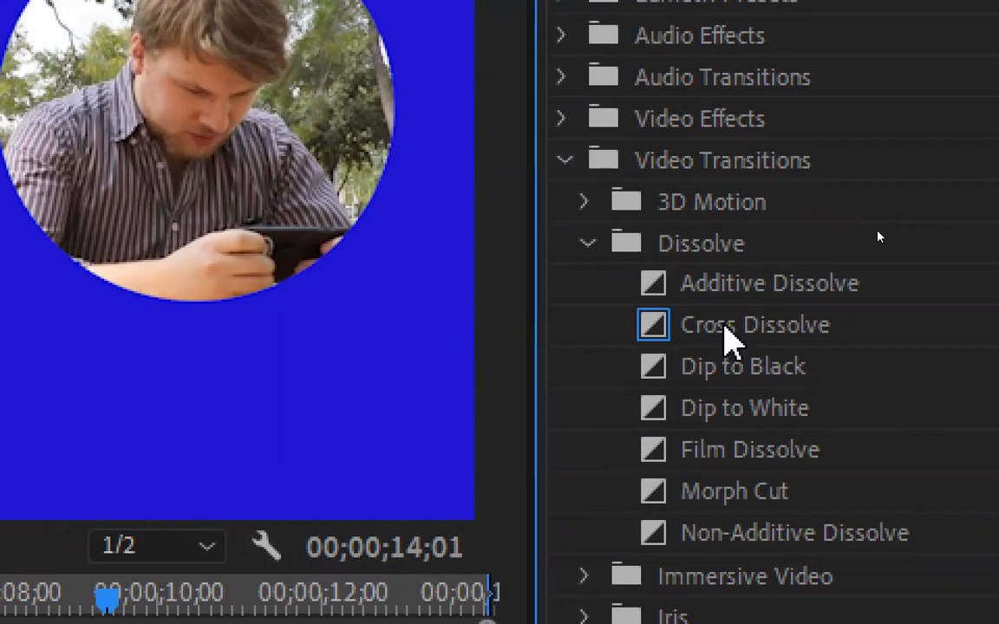
pyautogui.moveTo(726, 336); pyautogui.dragTo(240, 396)
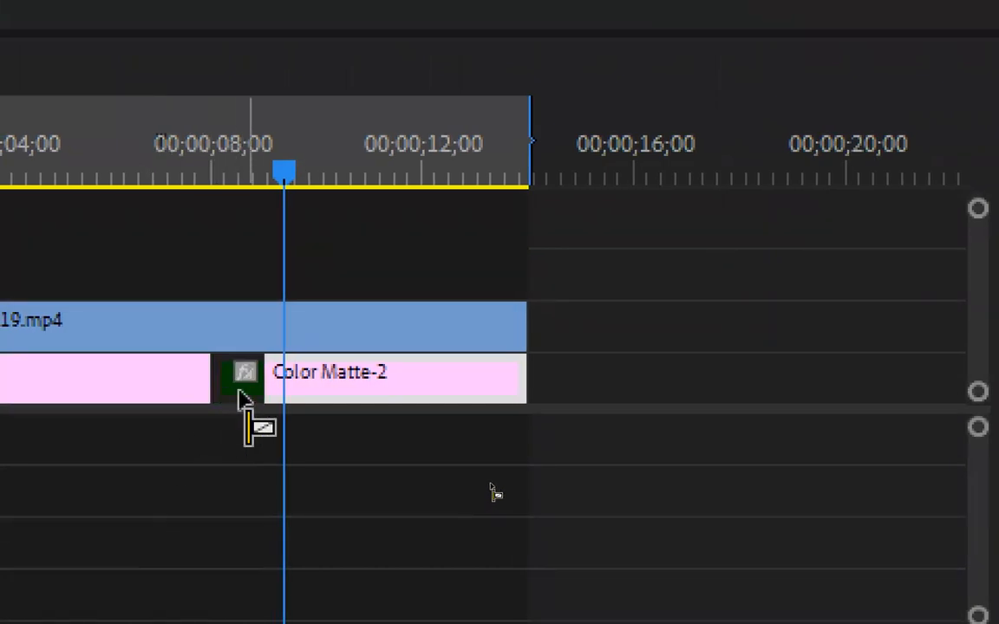
pyautogui.moveTo(240, 393)
pyautogui.mouseDown()
pyautogui.moveTo(220, 391)
pyautogui.moveTo(245, 397)
pyautogui.moveTo(228, 386)
pyautogui.moveTo(241, 379)
pyautogui.mouseUp()
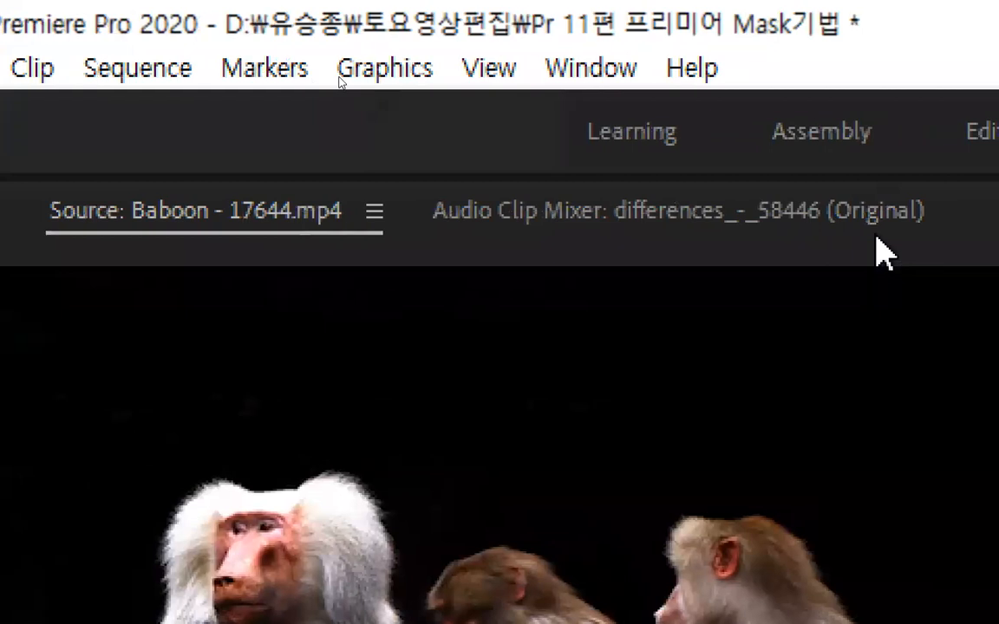
# Show the Cross Dissolve's effect settings and extend its start before the cut for a duration of 00;00;01;27
pyautogui.click(877, 213)
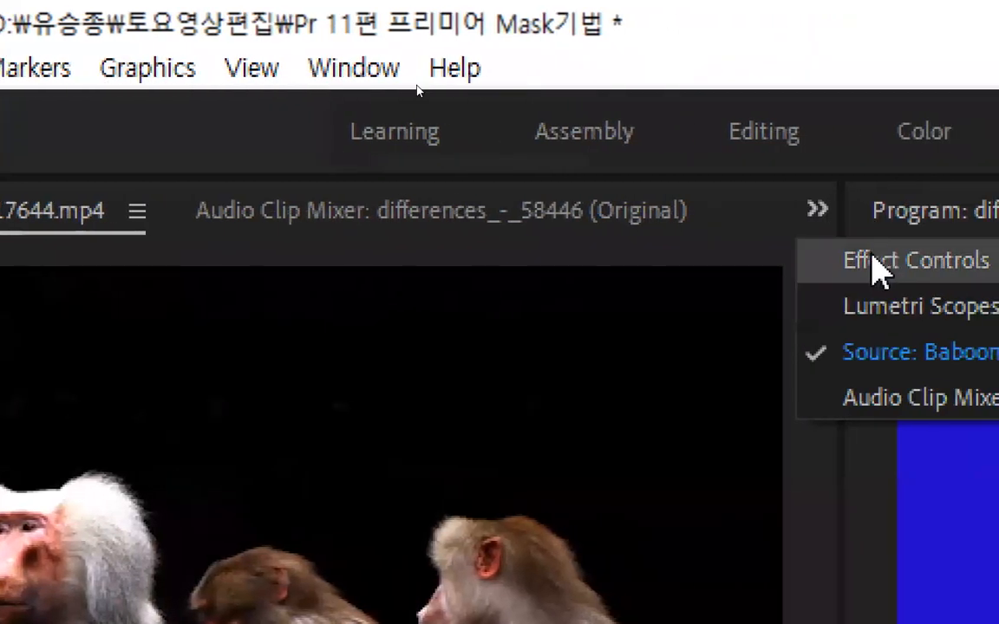
pyautogui.click(927, 264)
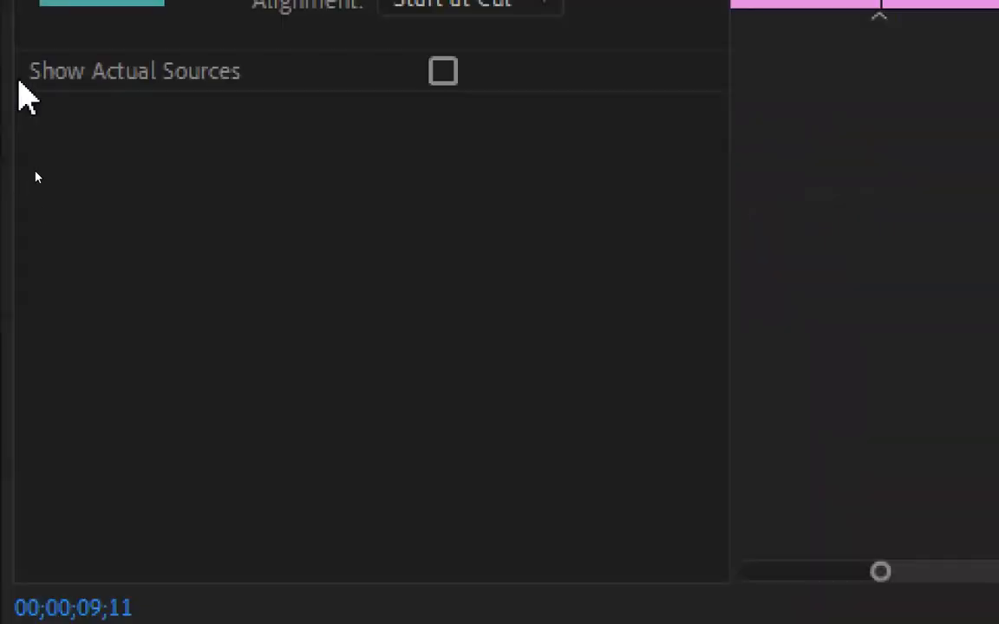
pyautogui.moveTo(870, 224)
pyautogui.mouseDown()
pyautogui.moveTo(790, 222)
pyautogui.moveTo(865, 221)
pyautogui.mouseUp()
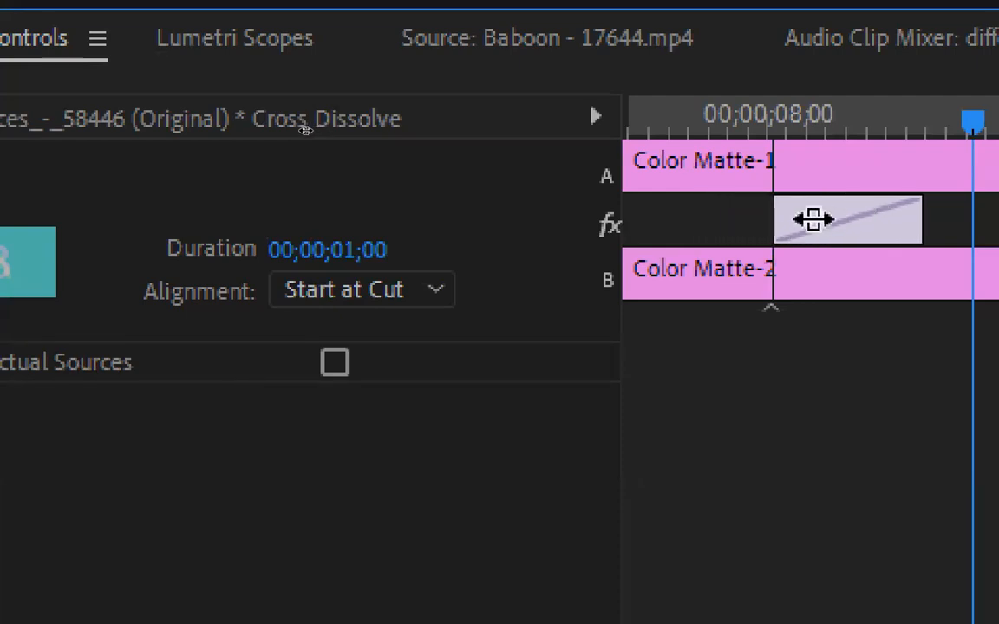
pyautogui.moveTo(780, 217); pyautogui.dragTo(643, 212)
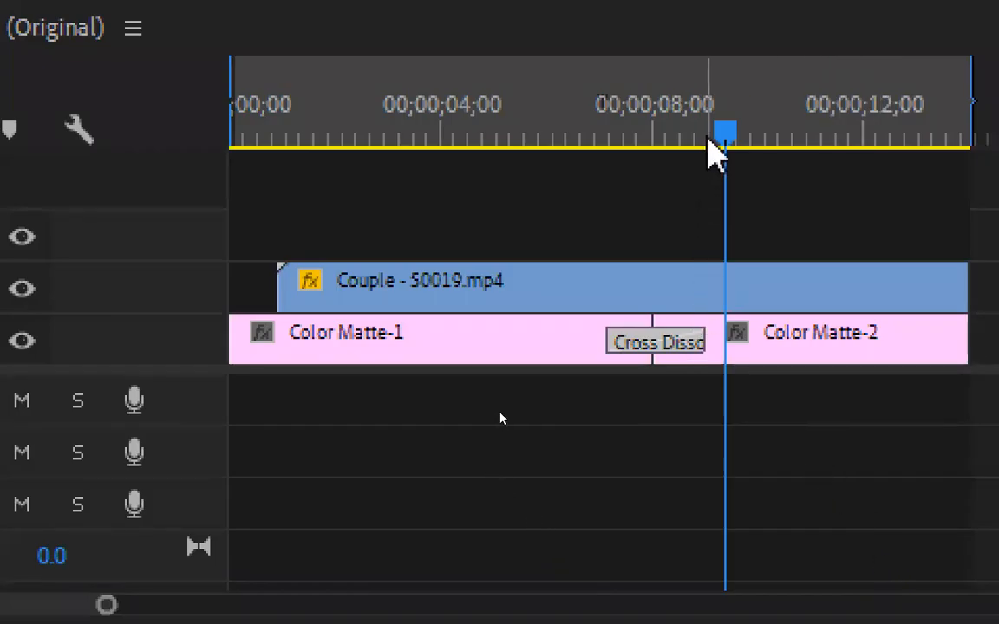
# Play back the sequence to review the dissolve between the orange and blue mattes
pyautogui.moveTo(718, 149); pyautogui.dragTo(563, 150)
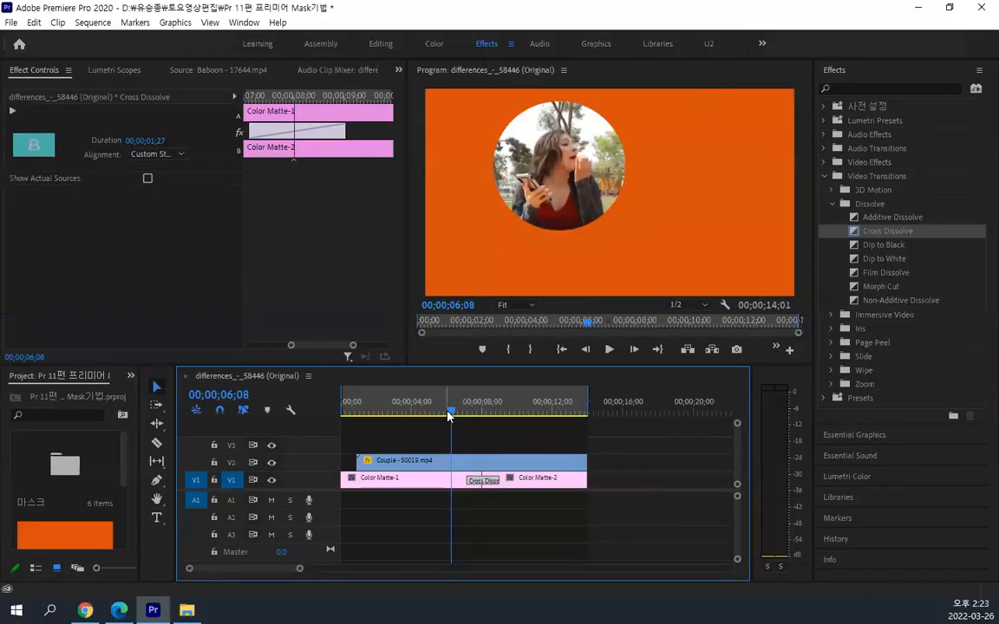
pyautogui.press('space')
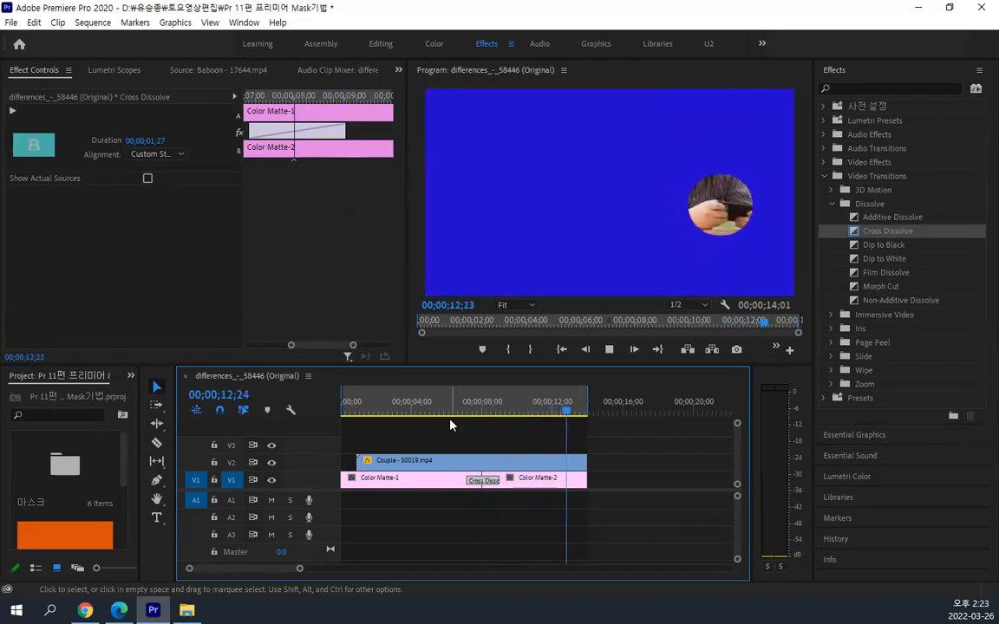
pyautogui.press('space')
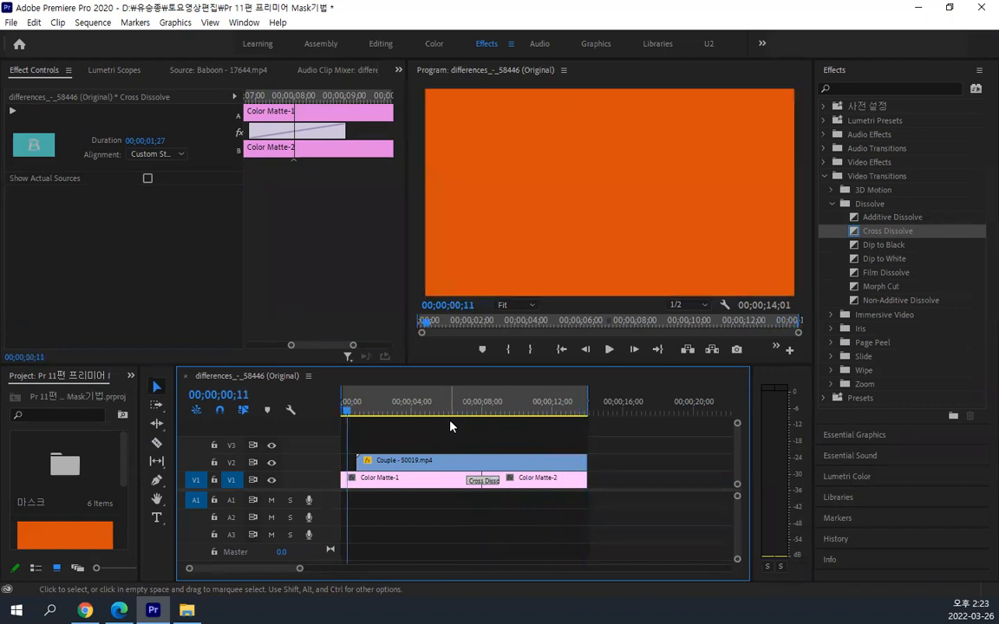
# Place the playhead at 00;00;03;28 and save the project
pyautogui.moveTo(468, 418); pyautogui.dragTo(413, 415)
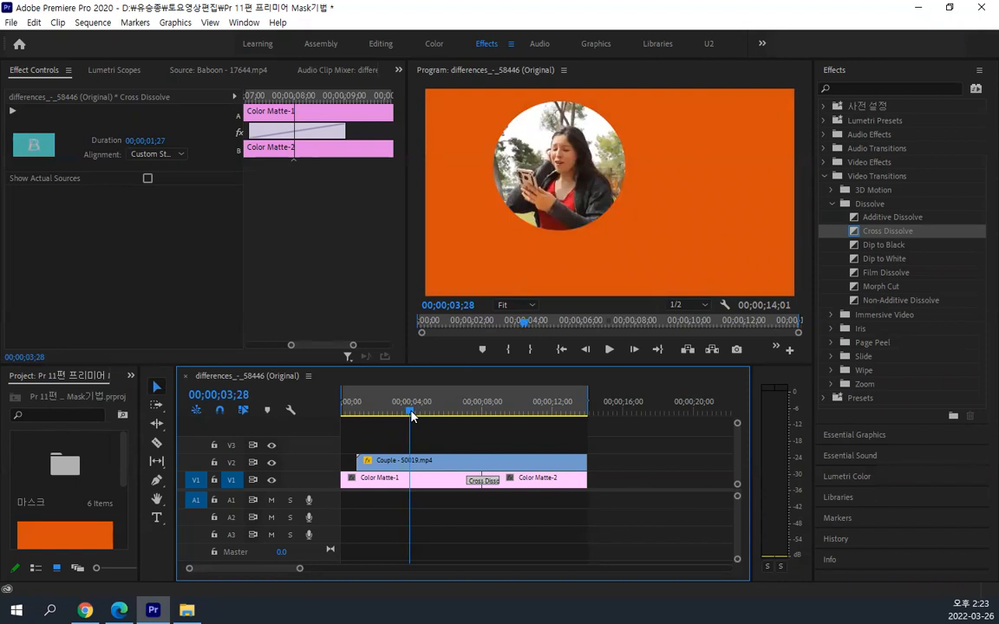
pyautogui.hotkey('ctrl', 's')
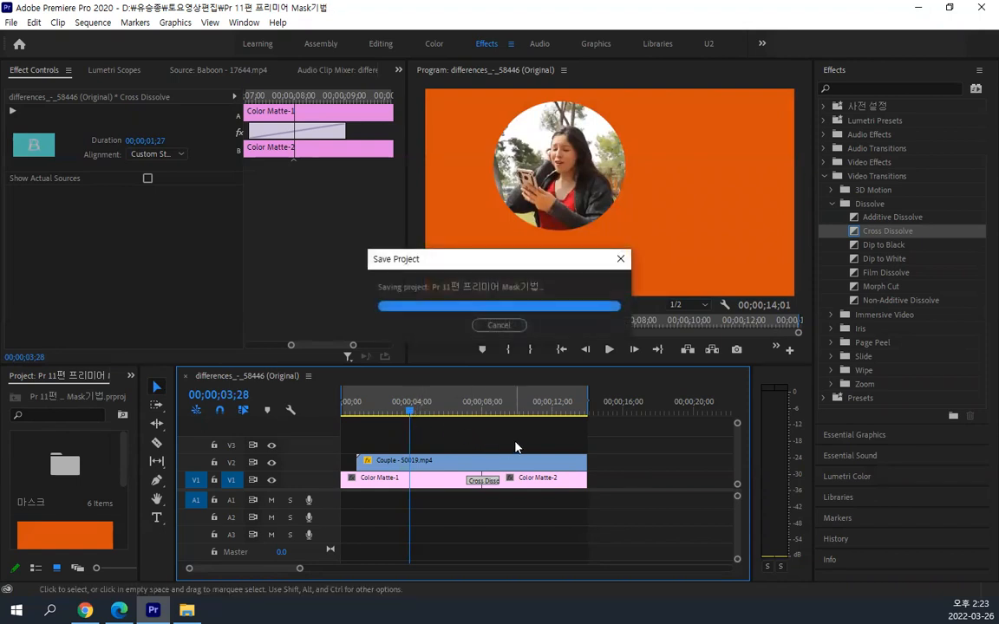